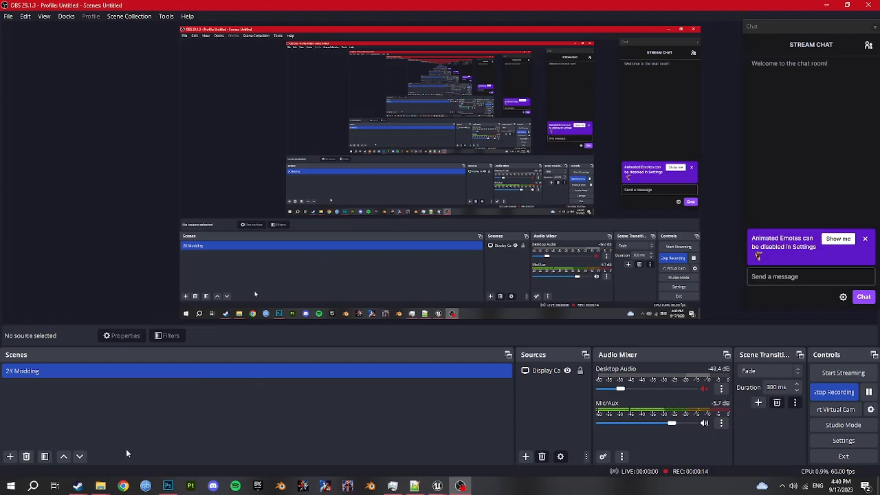
Bring up the Tut Arena and Unreal Engine Projects folder windows side by side
mouse_move(100, 486)
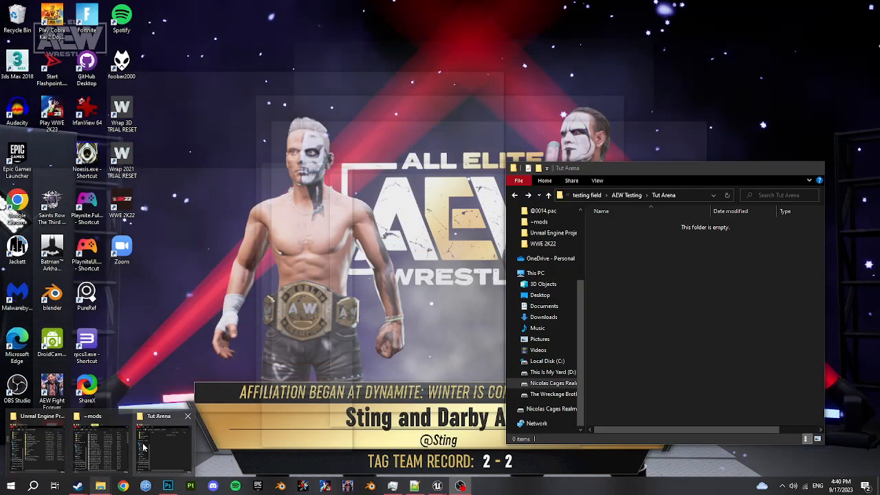
click(163, 444)
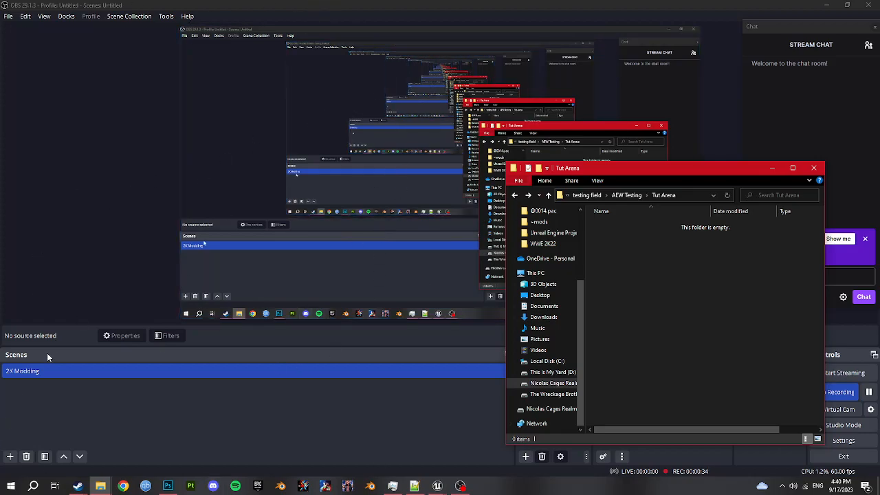
click(100, 486)
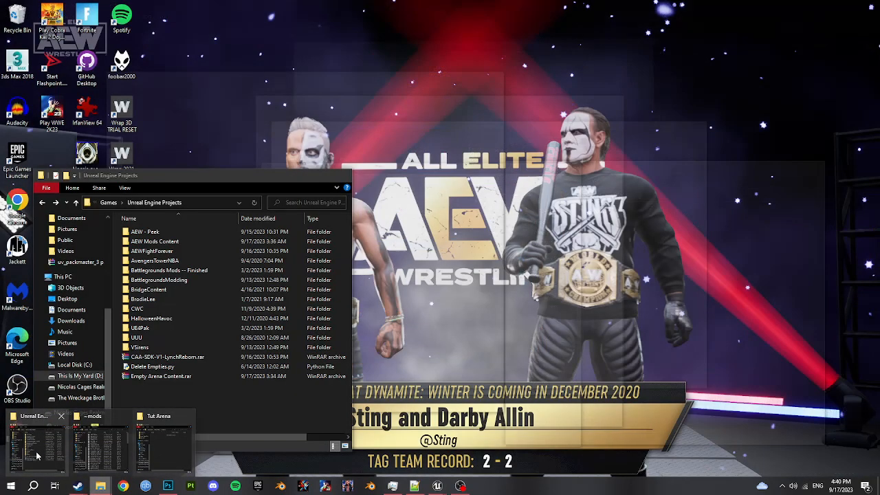
click(40, 450)
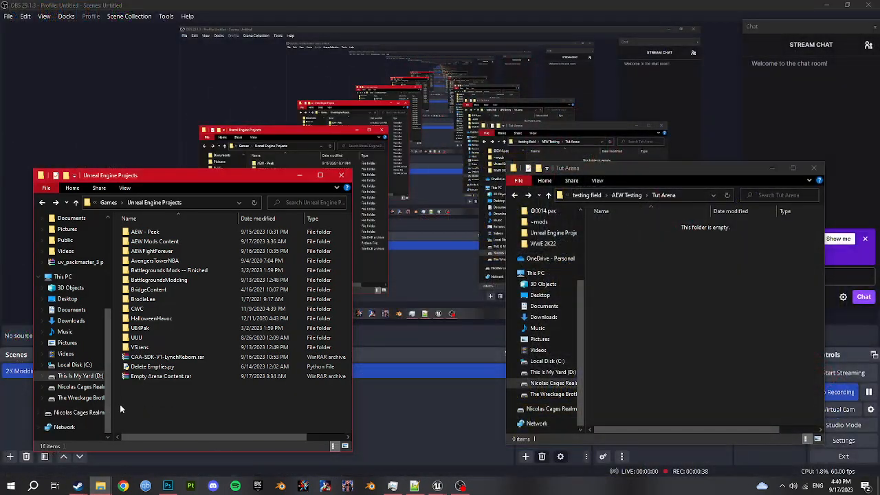
Extract the CAA-SDK-V1-LynchReborn.rar archive into its own folder within Unreal Engine Projects
click(157, 356)
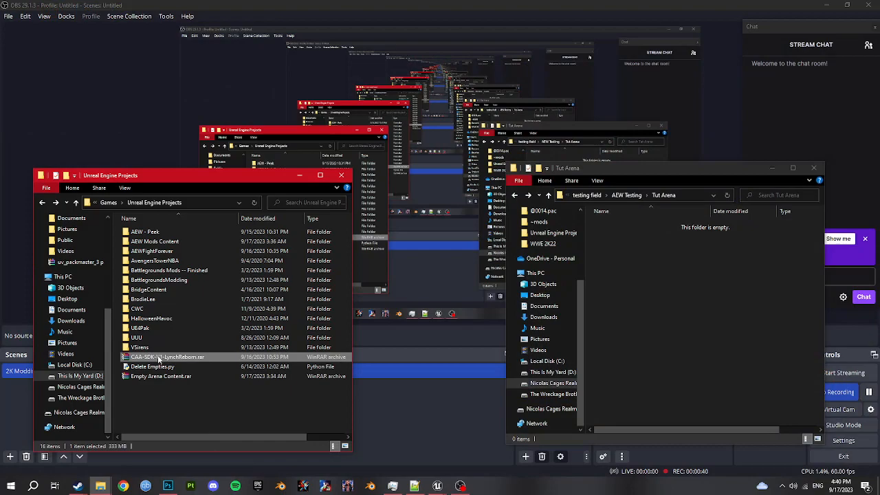
right_click(158, 358)
click(196, 155)
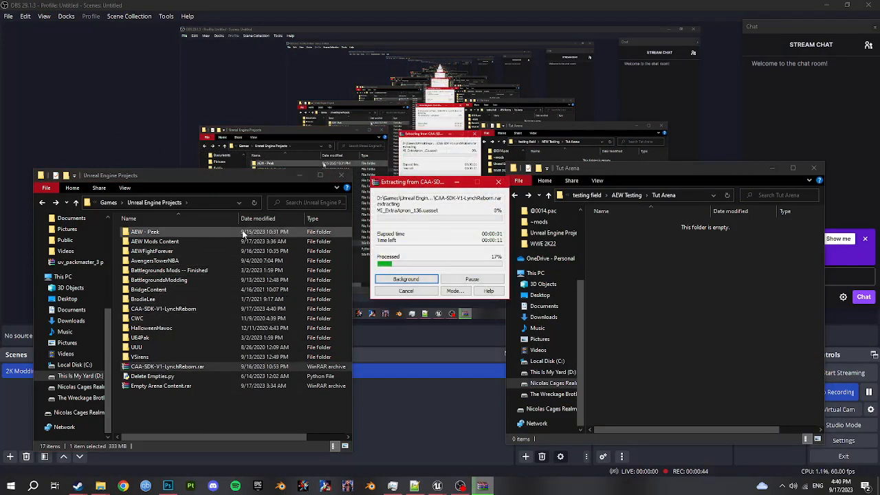
Open AEWFightForever.uproject from the extracted SDK folder and expand GameData in the content folder tree
double_click(177, 309)
double_click(167, 243)
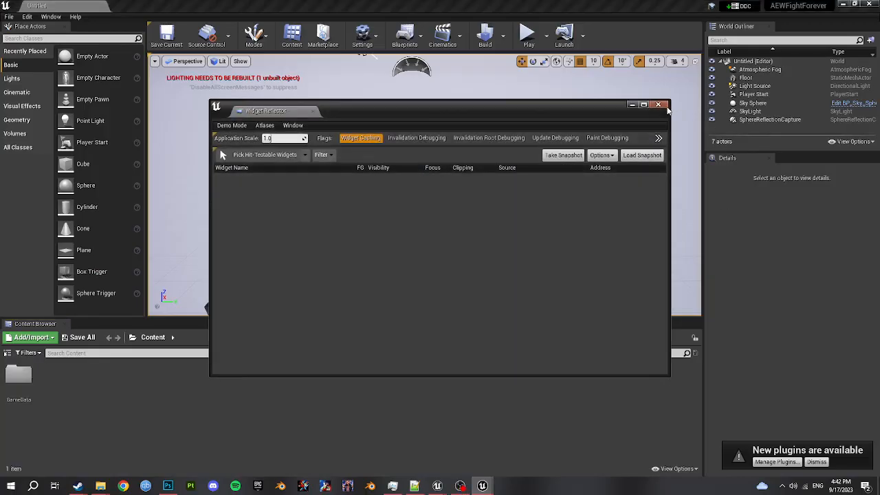
click(5, 352)
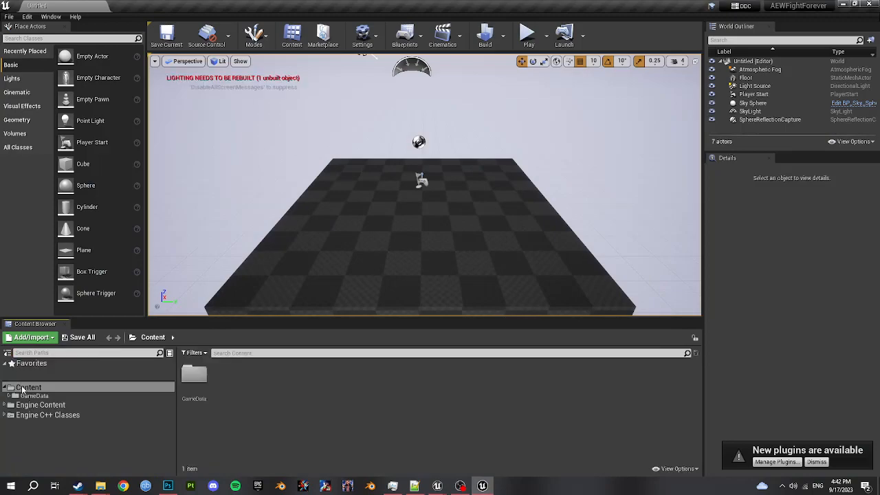
click(14, 396)
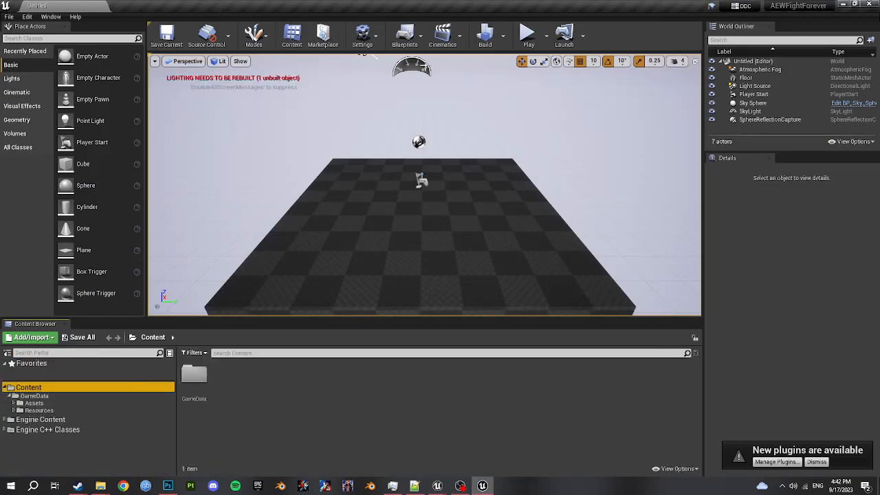
Enable Use Io Store and Generate Chunks in the project's packaging settings
click(371, 37)
click(382, 83)
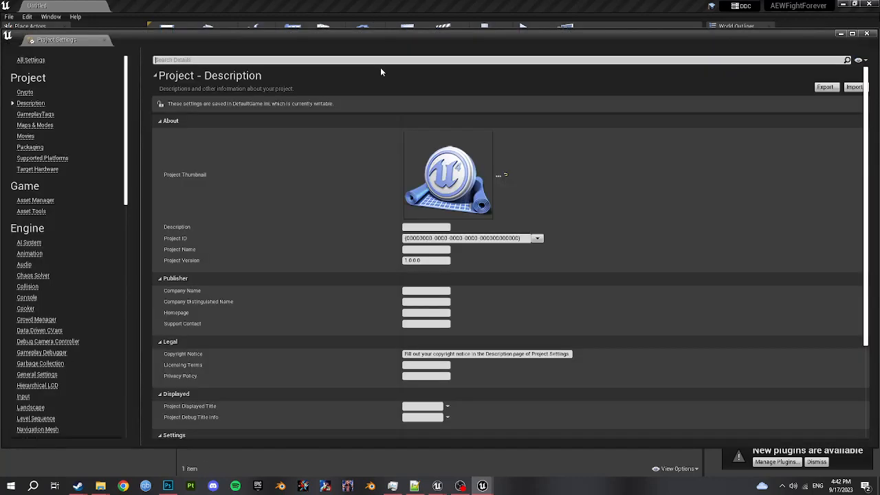
click(31, 147)
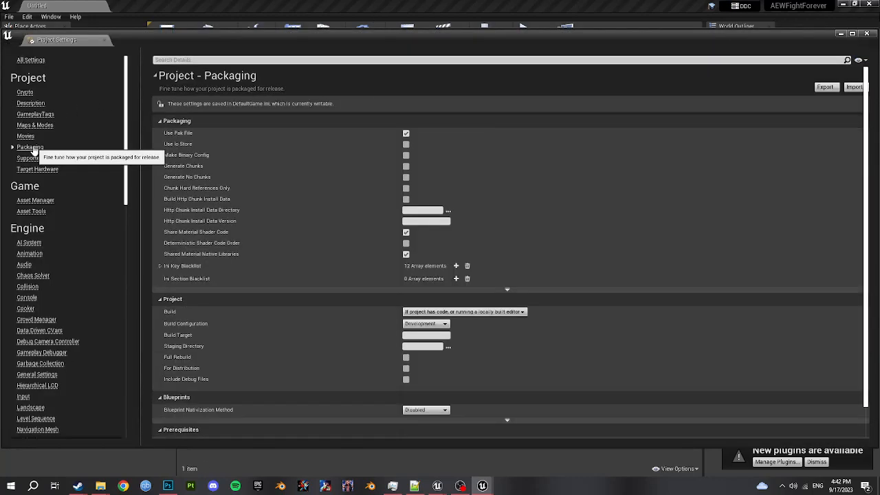
click(406, 144)
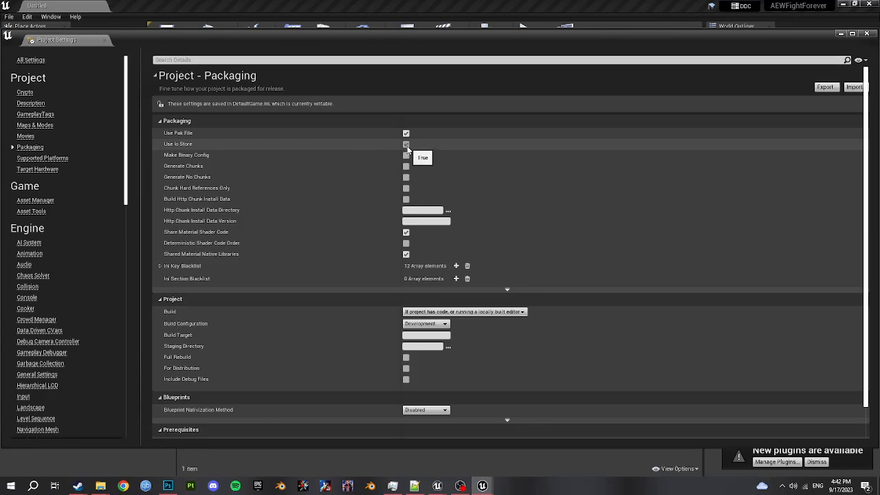
click(405, 166)
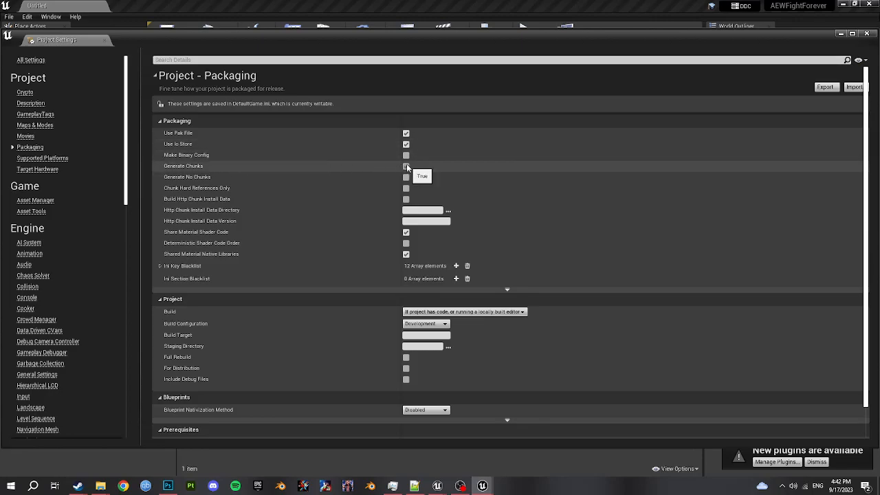
Find the packaging settings matching "material", disable Share Material Shader Code and close the project settings
text(material)
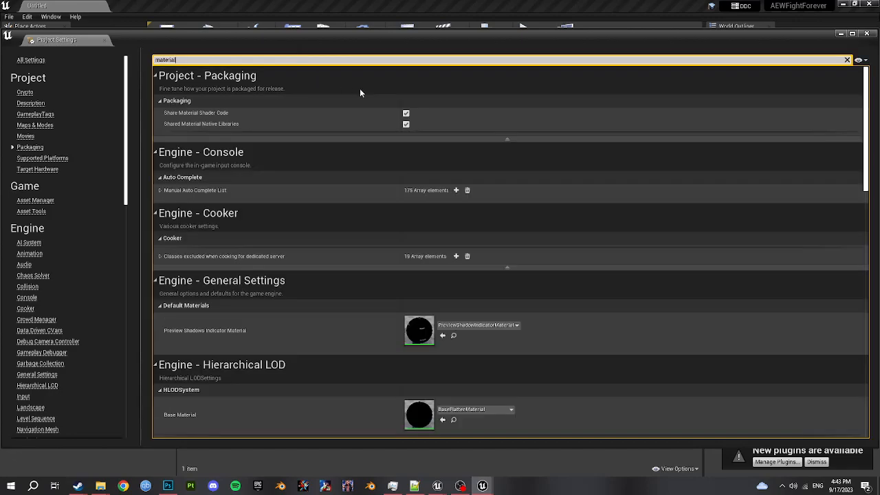
click(406, 113)
click(868, 35)
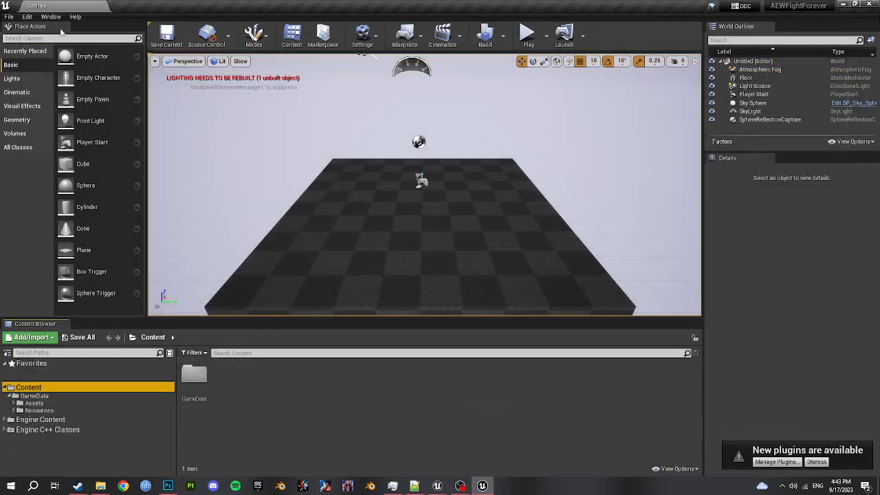
Enable Allow ChunkID Assignments in the experimental editor preferences and close the Unreal project
click(27, 17)
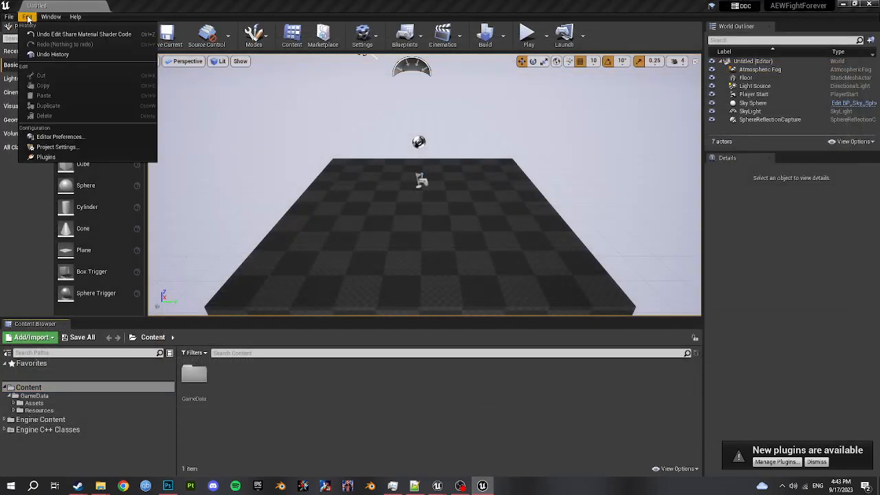
click(47, 137)
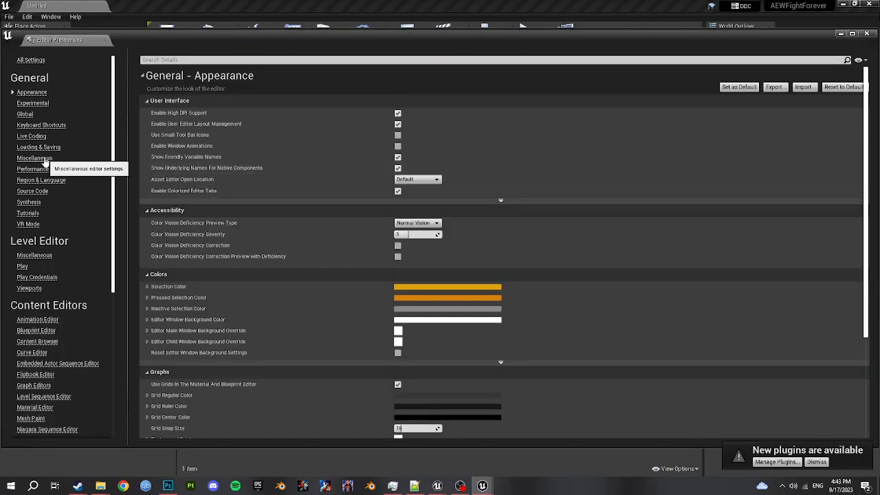
click(33, 103)
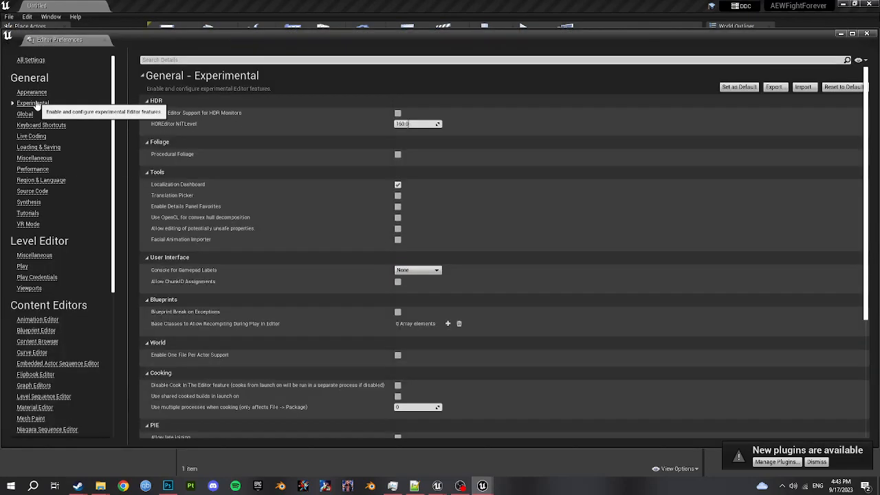
click(397, 281)
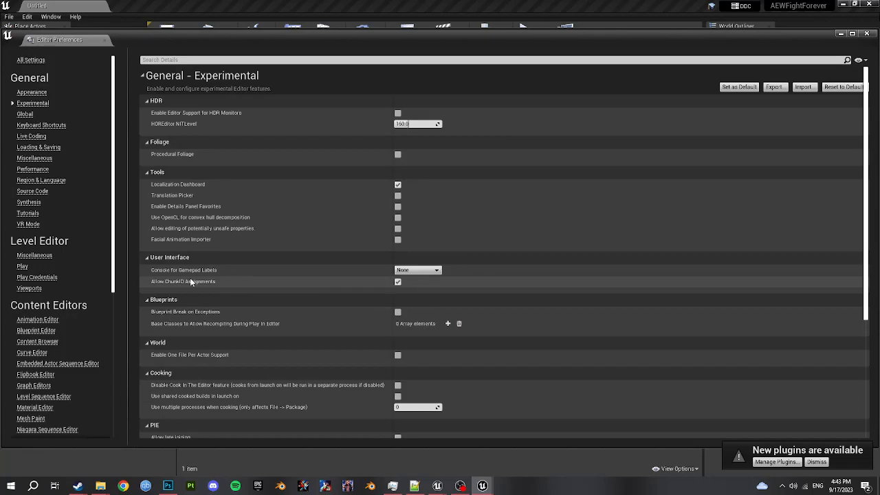
click(867, 33)
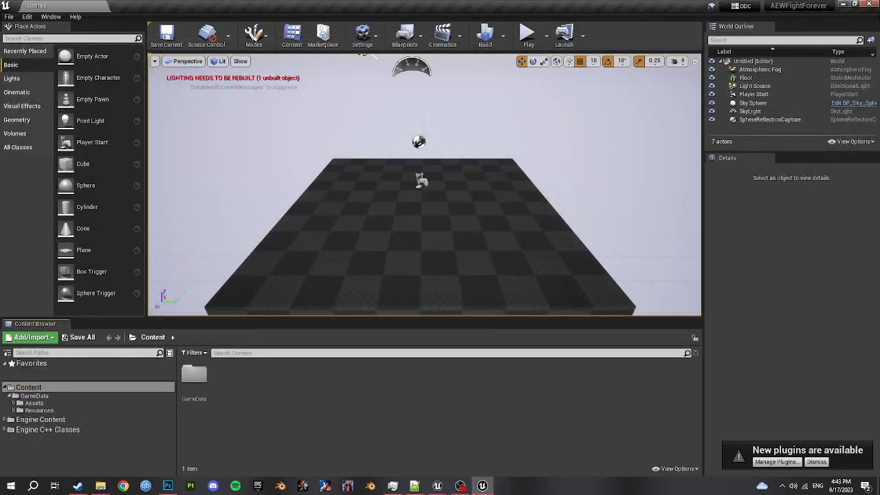
click(869, 4)
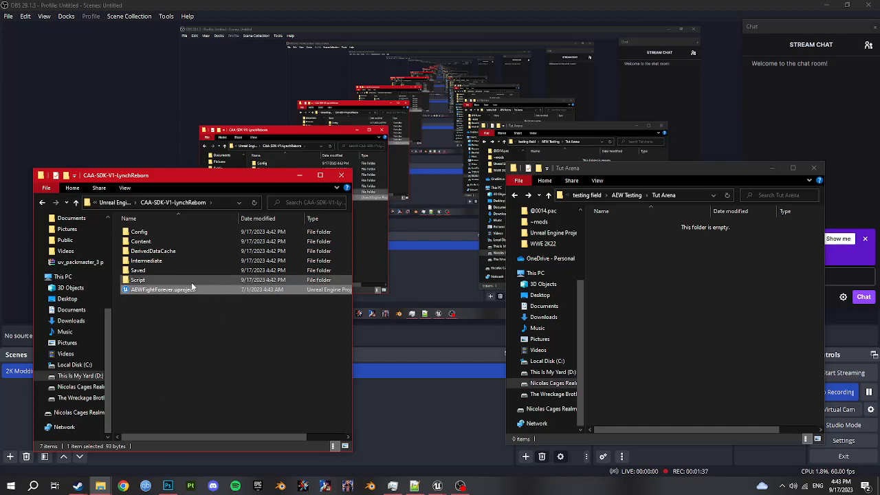
Launch CakeTools from the WWE 2K22 game folder and open bakedfile00.cak in it
click(646, 285)
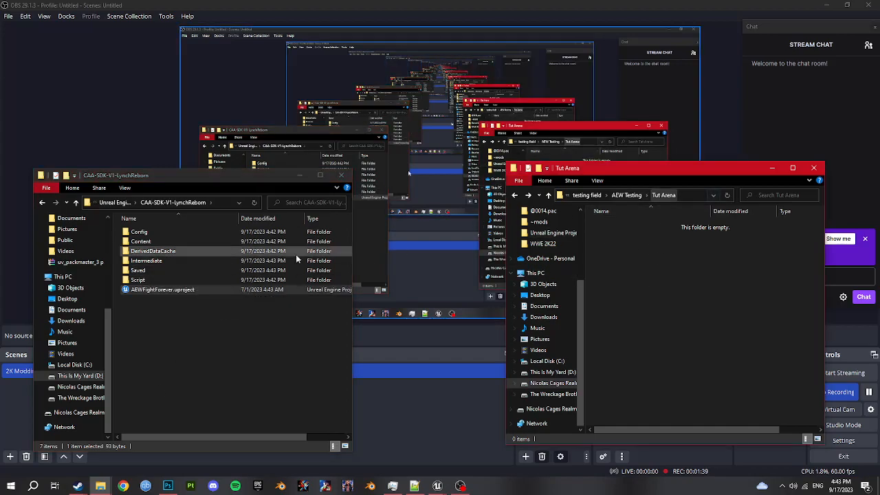
click(622, 196)
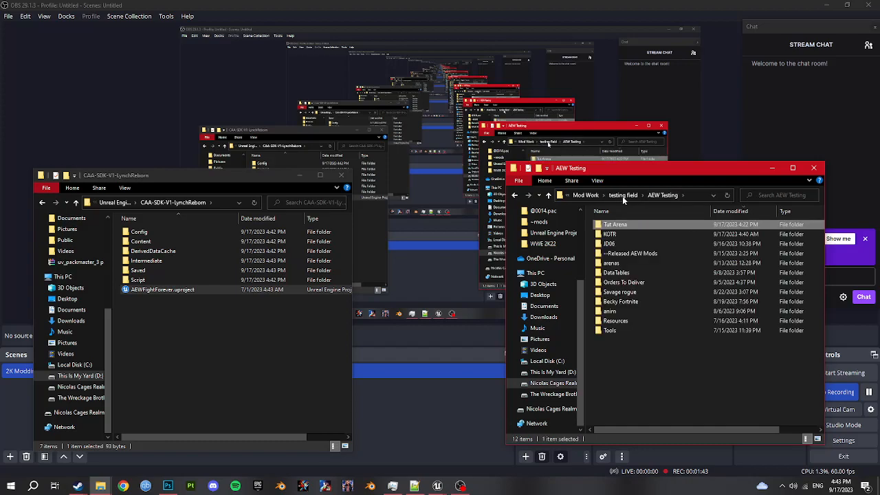
click(596, 198)
scroll(634, 329, down, 7)
double_click(626, 412)
double_click(633, 397)
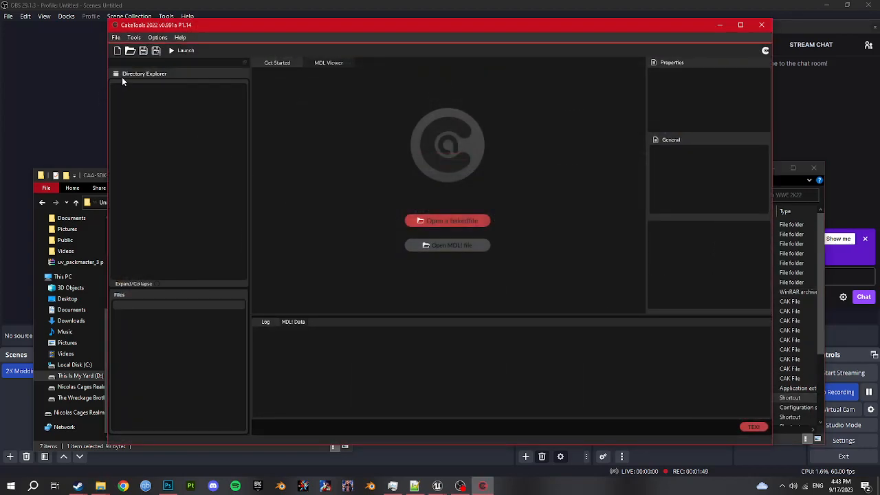
click(129, 51)
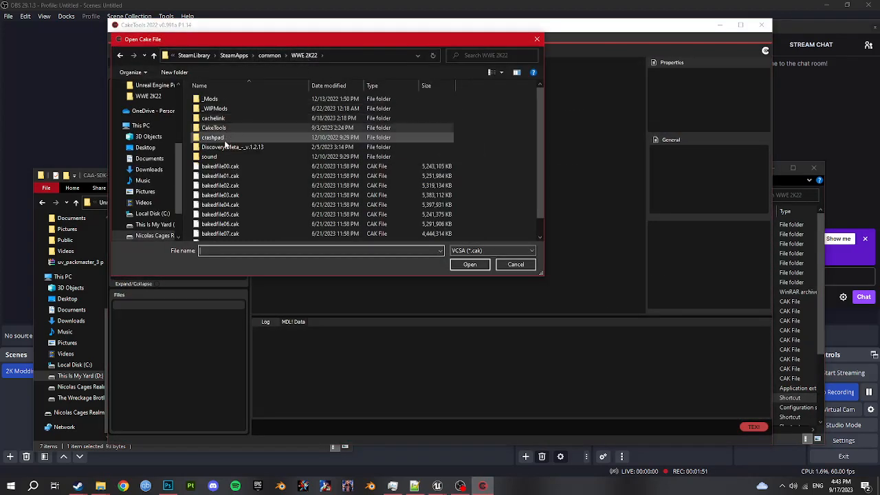
double_click(220, 166)
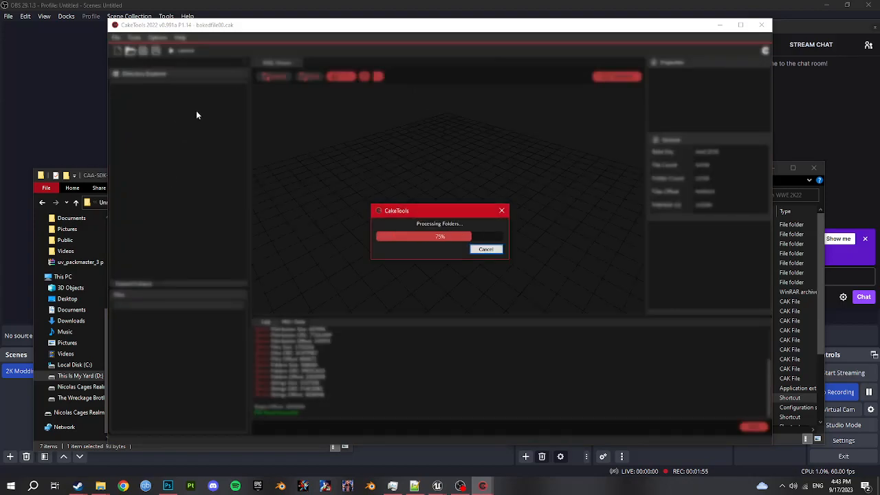
Open Wrestlemania37.mdl from Arena/Main/00519 and inspect the stage and ramp in the model viewer
double_click(161, 125)
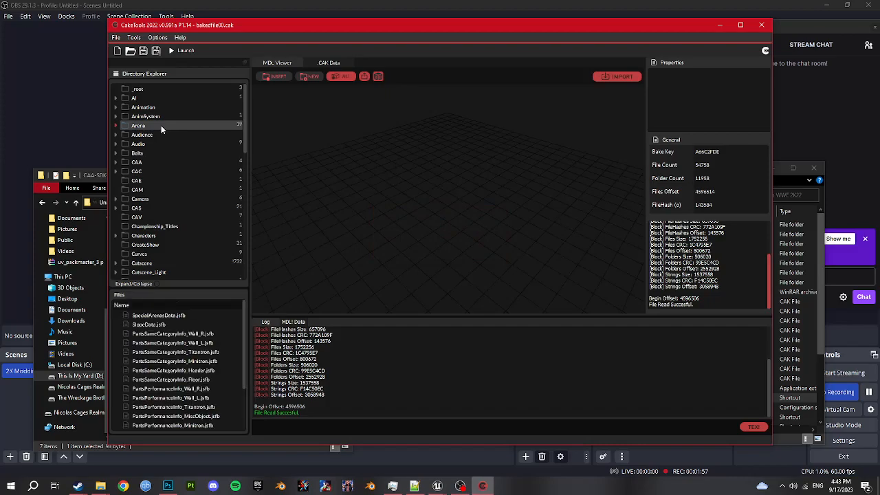
double_click(147, 162)
scroll(169, 175, down, 3)
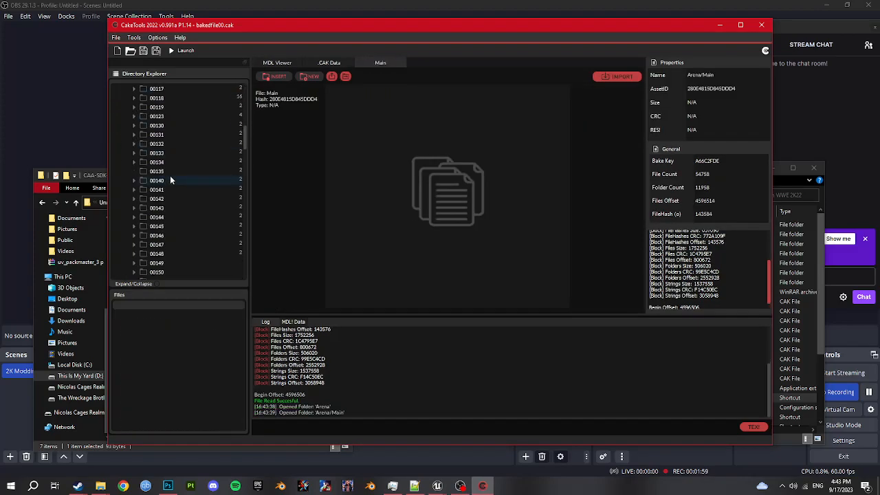
scroll(171, 179, down, 5)
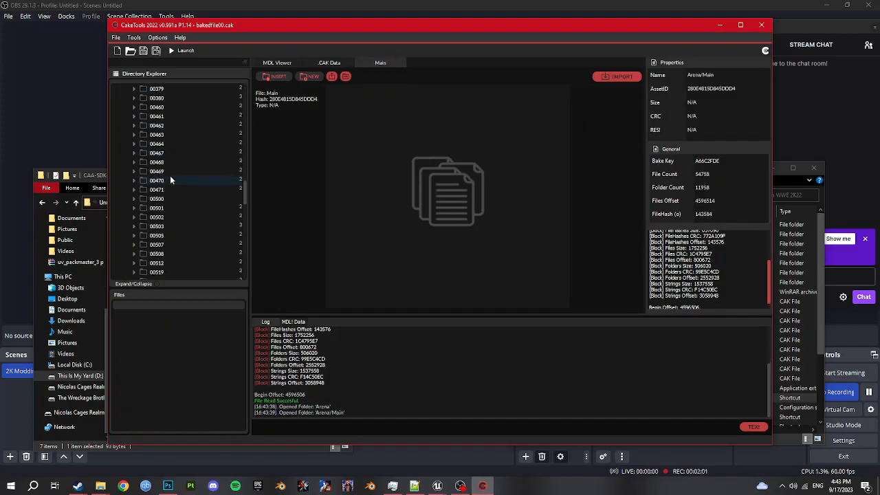
scroll(164, 219, down, 2)
double_click(164, 217)
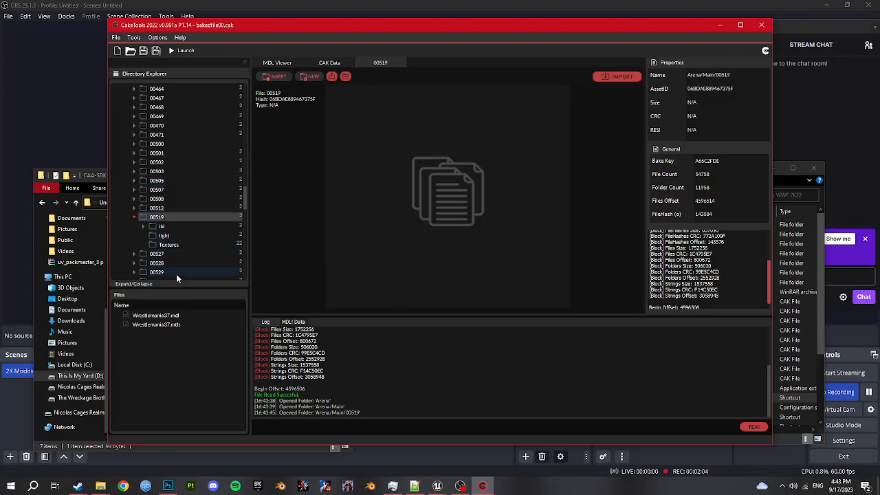
click(176, 315)
right_drag(421, 235, 516, 209)
right_drag(482, 167, 461, 177)
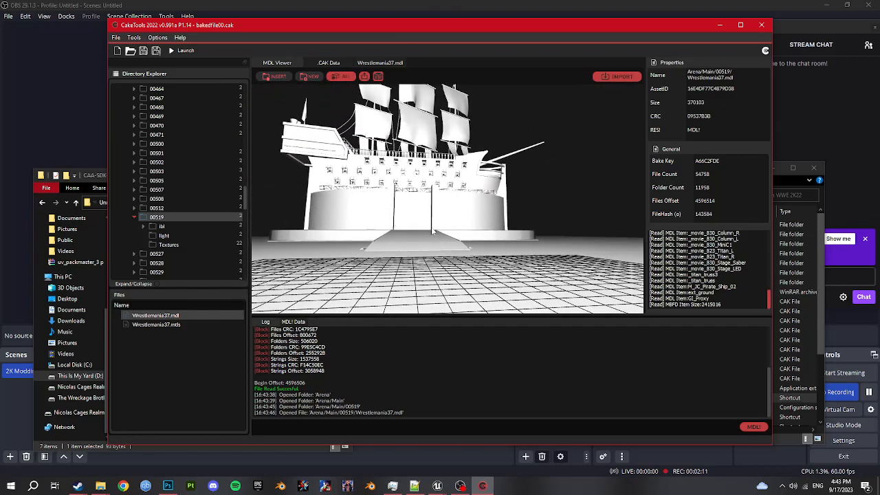
right_drag(433, 232, 438, 206)
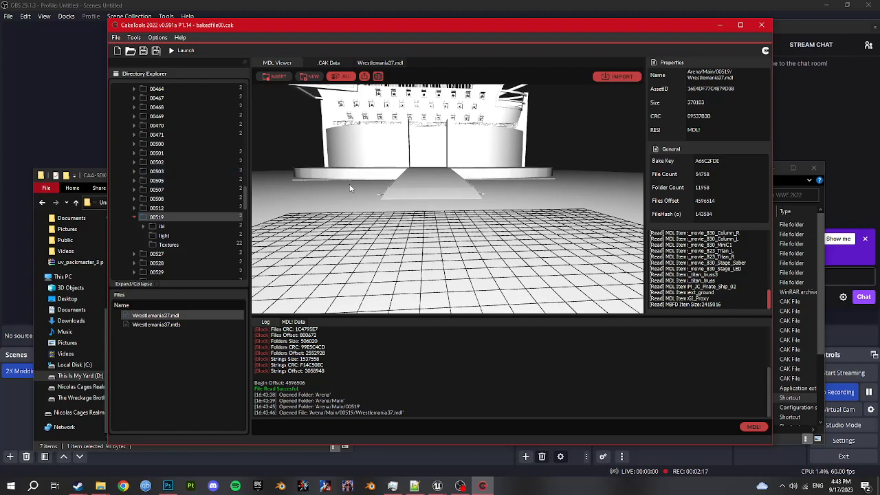
right_drag(534, 199, 527, 222)
mouse_move(464, 183)
right_down()
mouse_move(461, 198)
mouse_move(462, 185)
right_up()
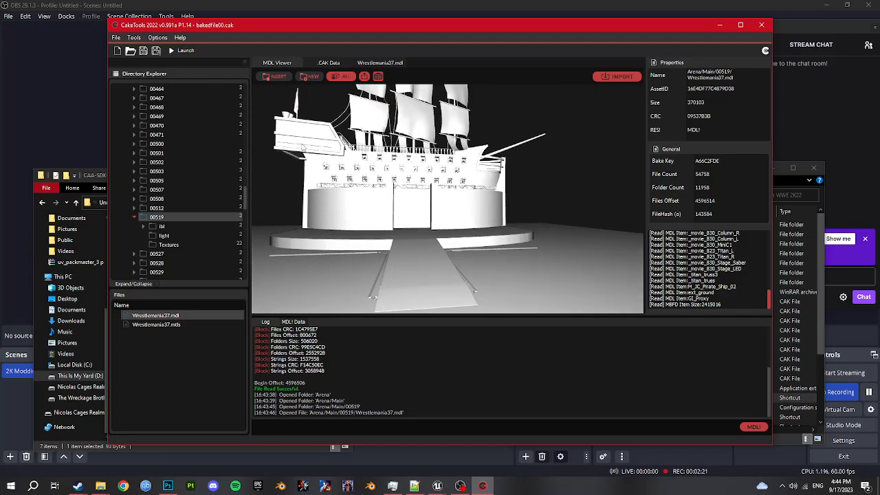
Switch to File Explorer and return from the WWE 2K22 folder to the Tut Arena folder
click(100, 486)
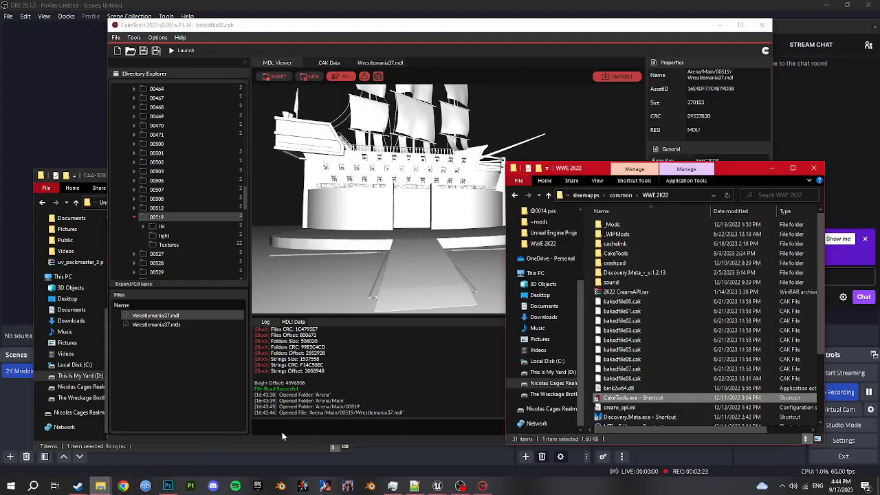
key(alt+Left)
key(alt+Left)
key(alt+Left)
key(alt+Left)
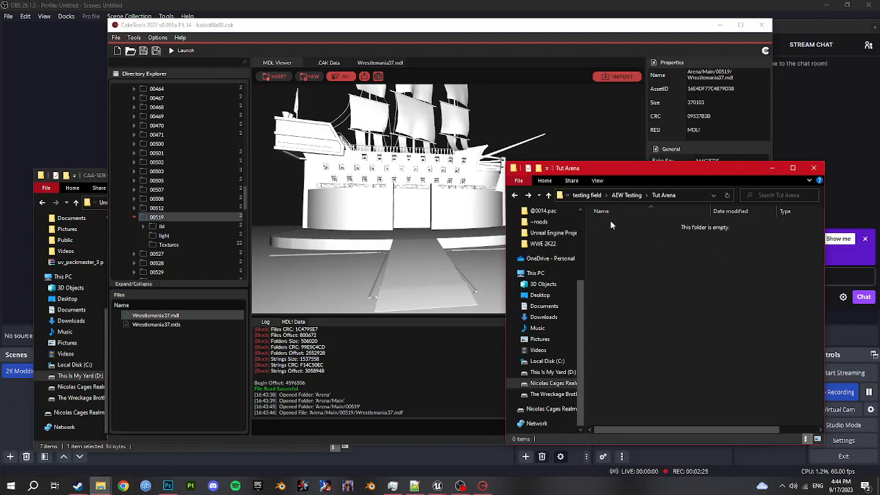
Export Wrestlemania37.mdl from CakeTools into the Tut Arena folder, reusing that folder's copied path
click(686, 198)
key(ctrl+c)
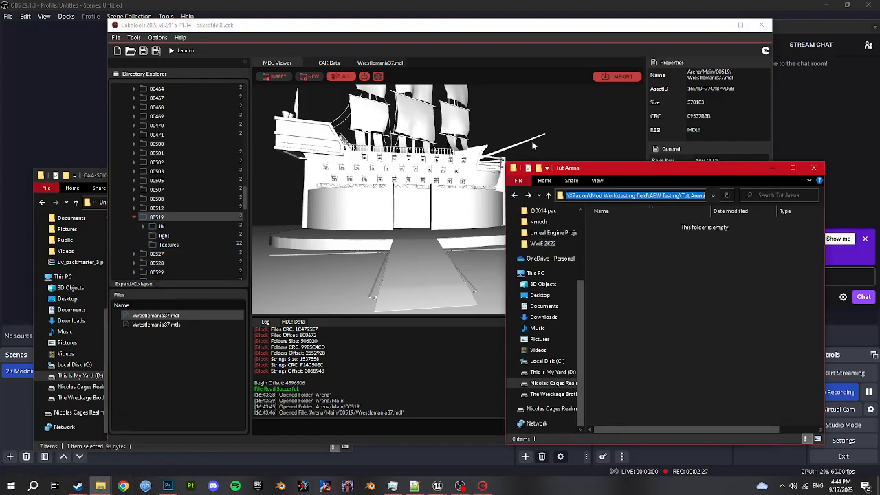
click(365, 77)
key(ctrl+v)
key(Return)
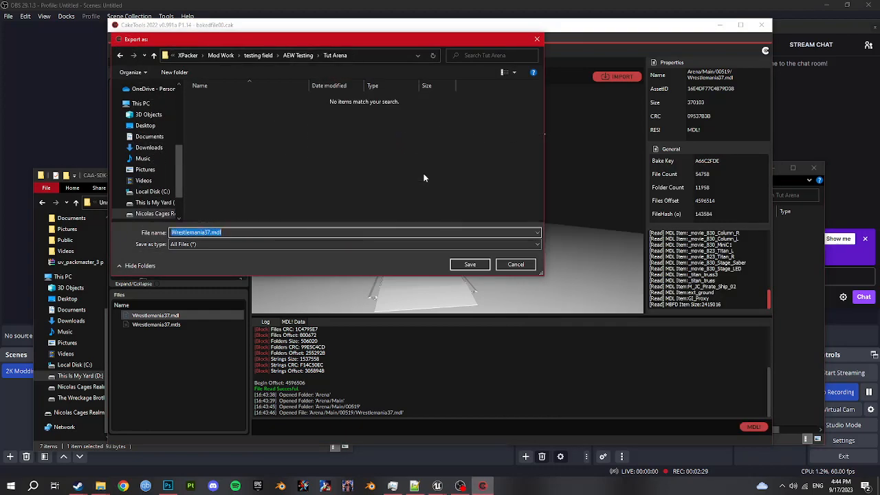
key(Return)
click(463, 249)
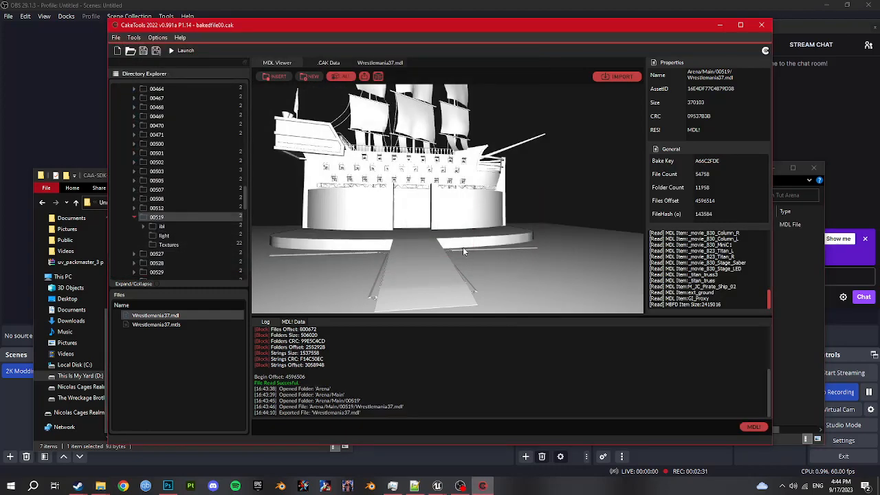
Delete the exported Wrestlemania37.mdl from the Tut Arena folder in File Explorer
click(782, 265)
click(631, 229)
key(Delete)
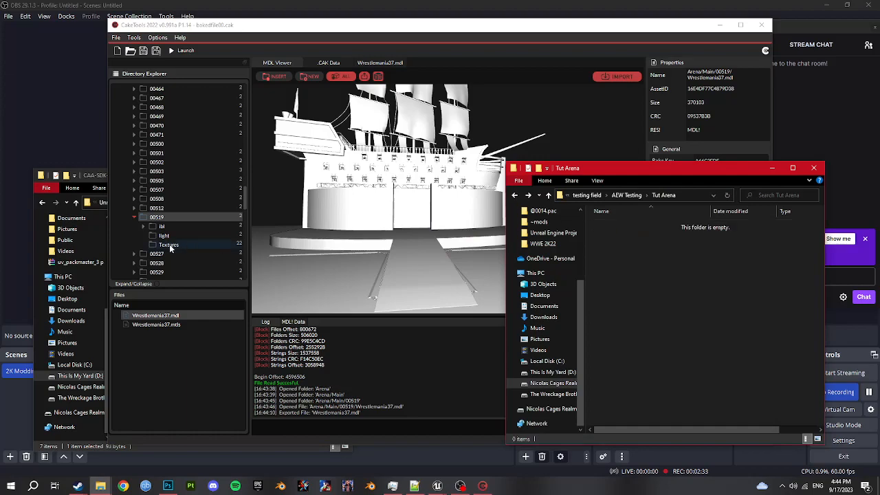
Export the whole 00519 folder from CakeTools into Tut Arena and open the exported folder in File Explorer
click(161, 224)
double_click(164, 217)
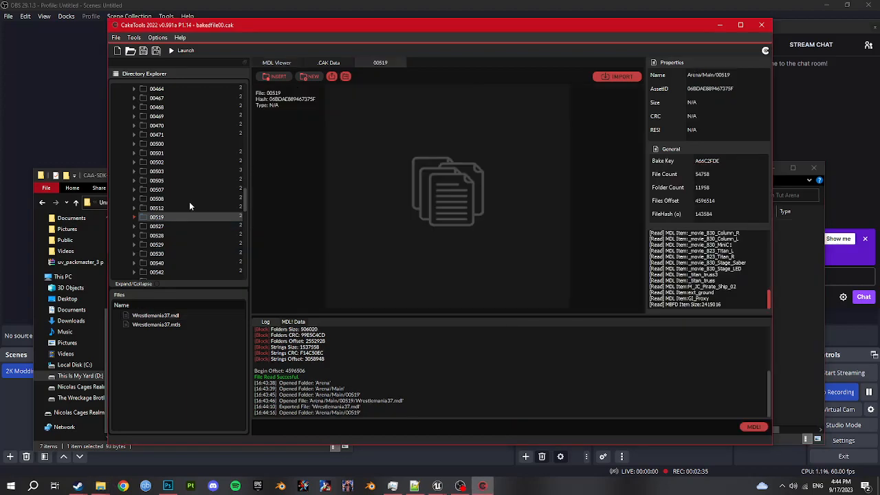
click(348, 80)
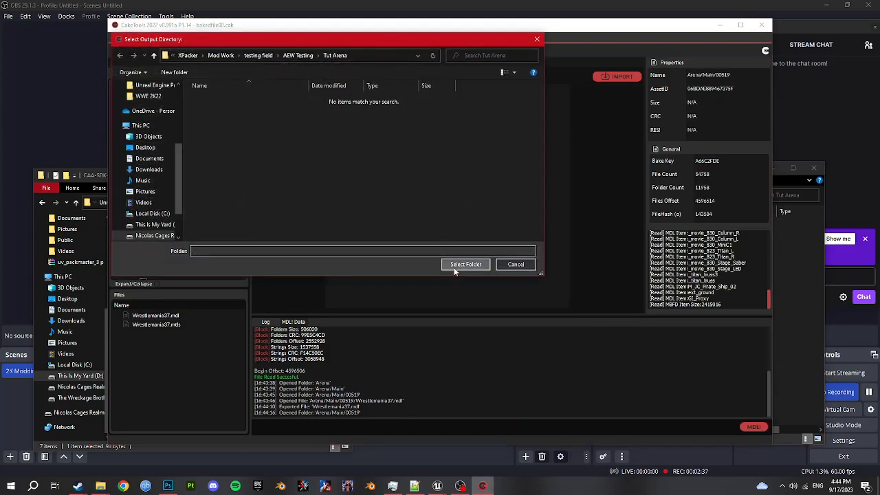
click(457, 266)
click(787, 259)
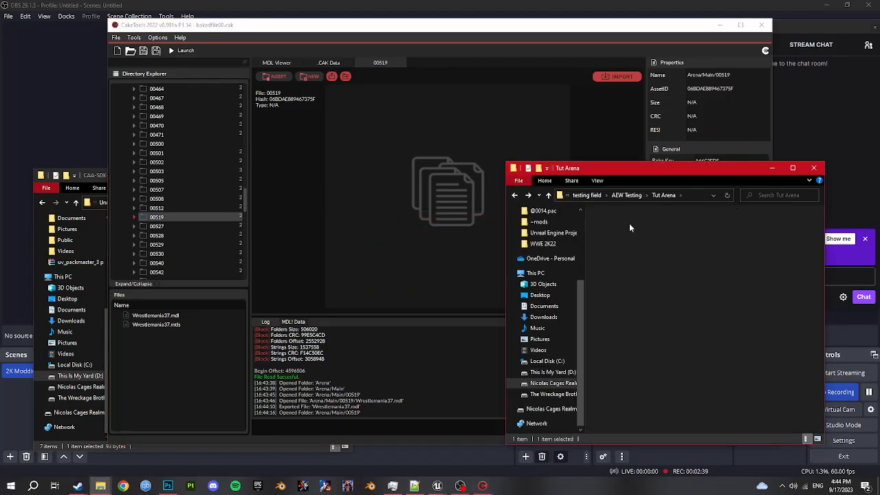
double_click(629, 222)
Export the Textures folder of 00519 into the exported 00519 folder and look through its DDS files
double_click(196, 218)
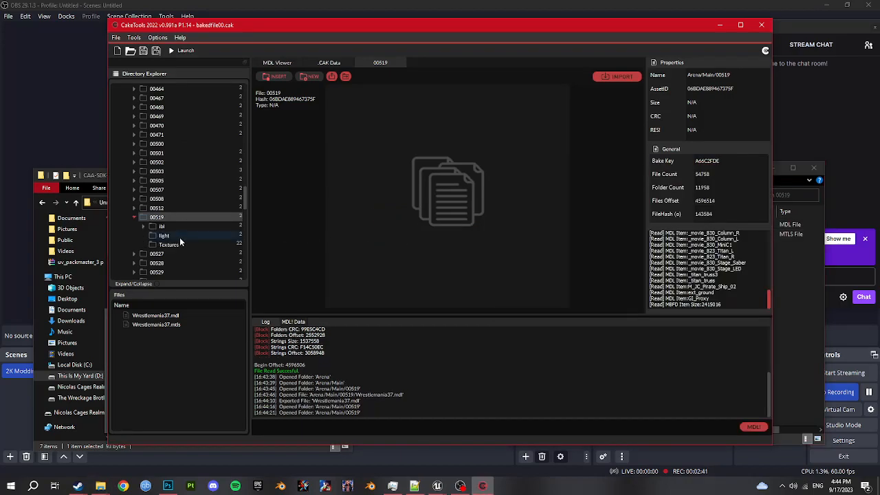
click(172, 235)
click(170, 245)
click(347, 77)
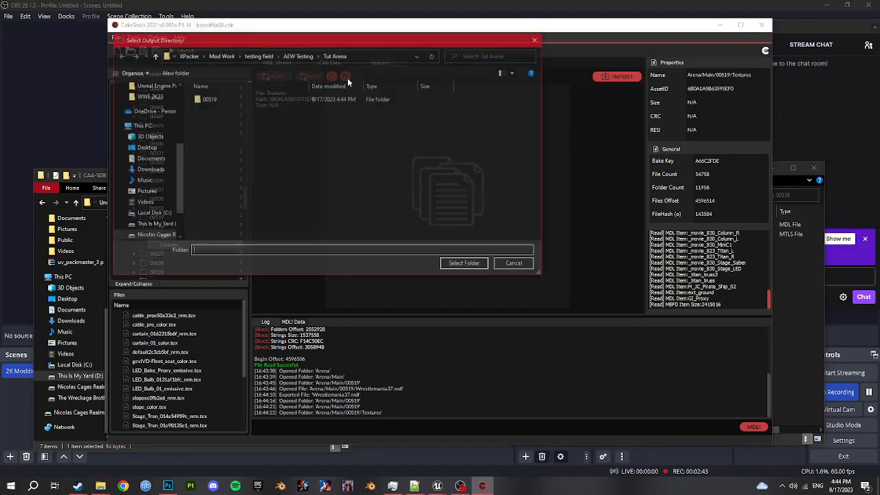
click(465, 265)
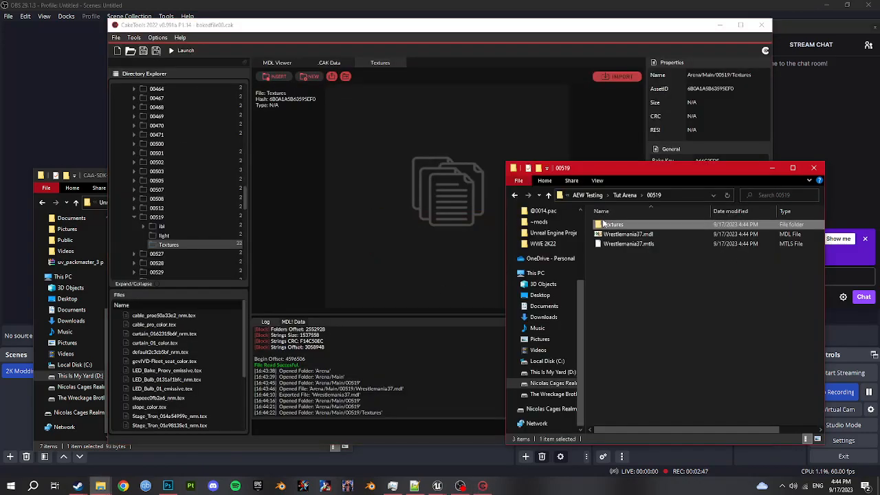
double_click(708, 225)
scroll(691, 281, down, 3)
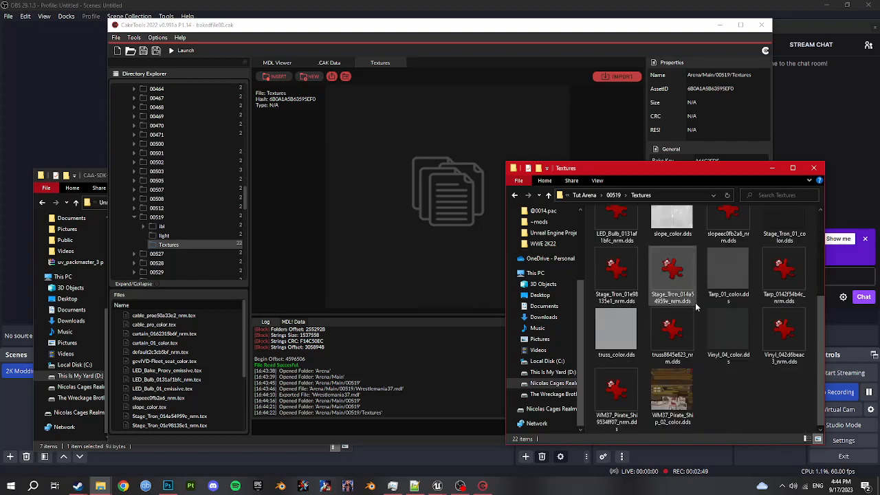
scroll(695, 303, up, 3)
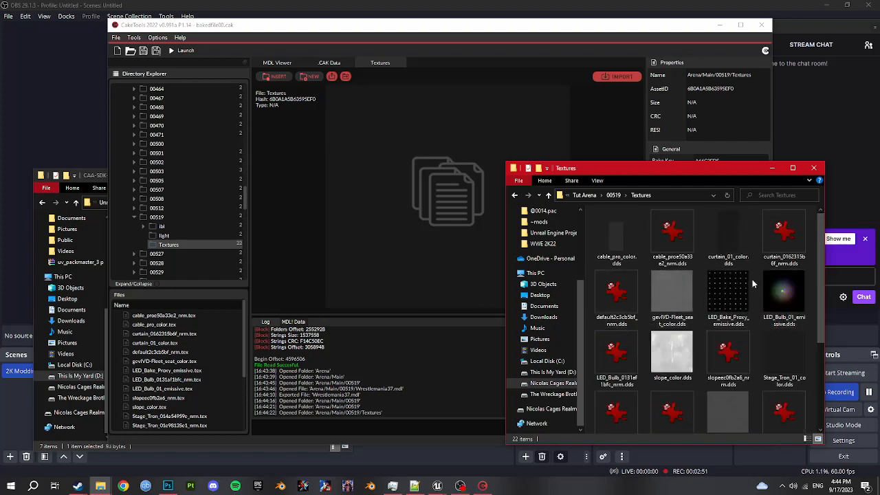
key(alt+Left)
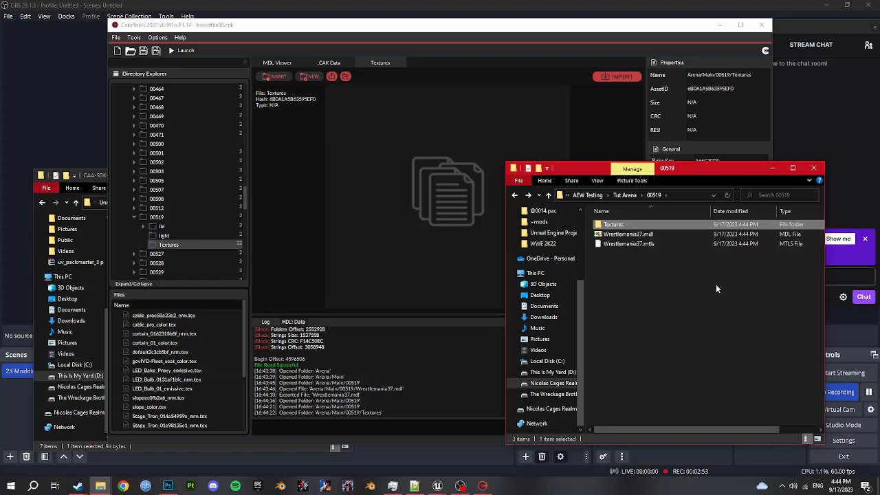
Start a new scene in Blender and delete the default cube
click(369, 486)
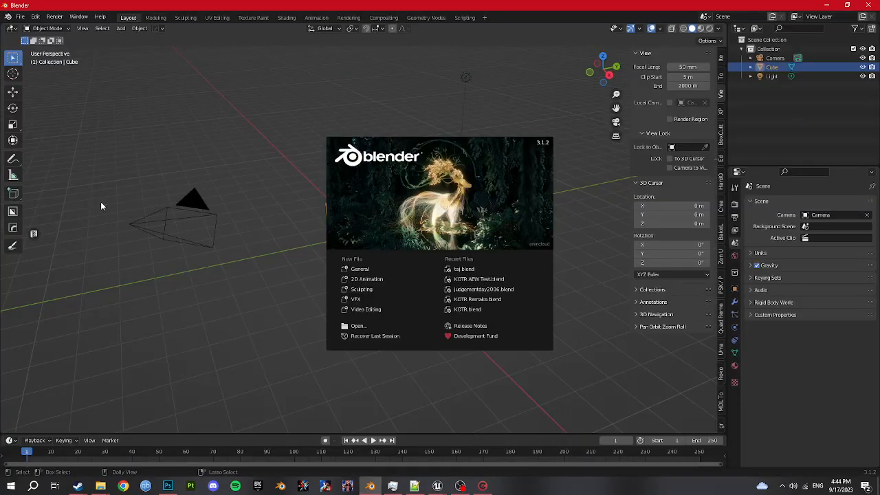
click(95, 208)
key(x)
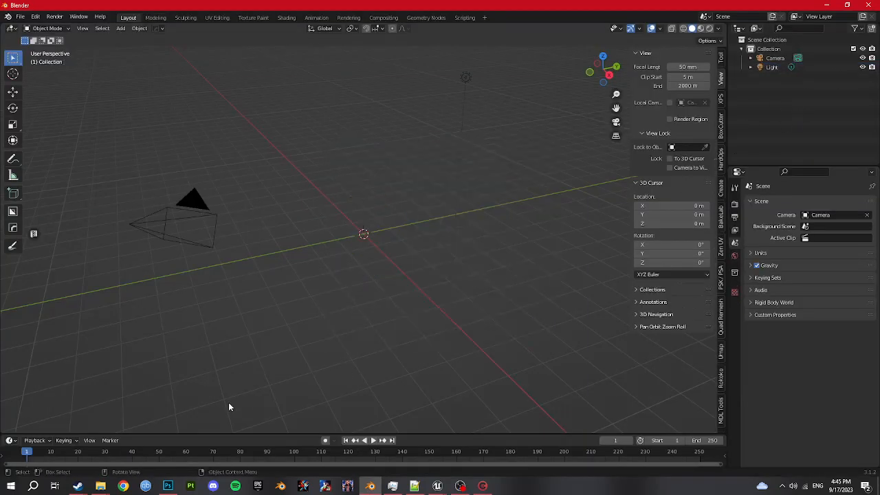
Save the Blender file as wm37 in the Tut Arena folder, using the folder path copied from File Explorer
mouse_move(101, 486)
click(156, 455)
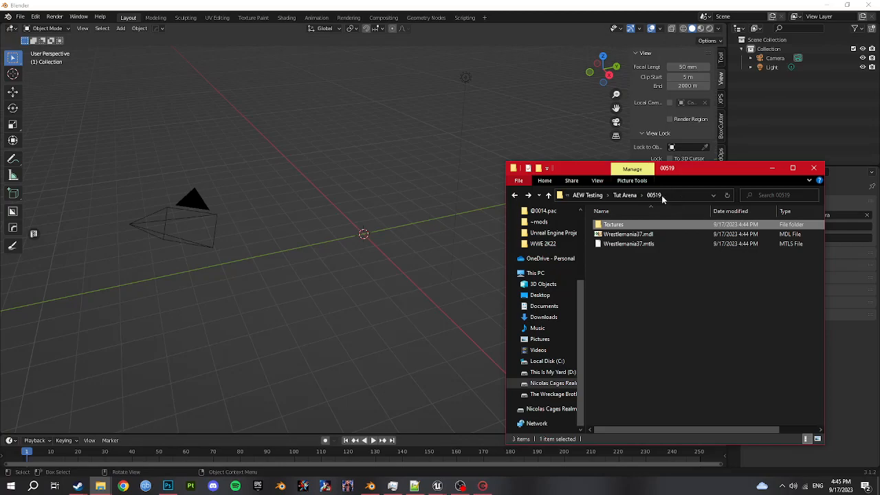
click(626, 196)
click(560, 196)
key(ctrl+c)
click(314, 213)
key(ctrl+s)
click(438, 120)
key(ctrl+v)
key(Return)
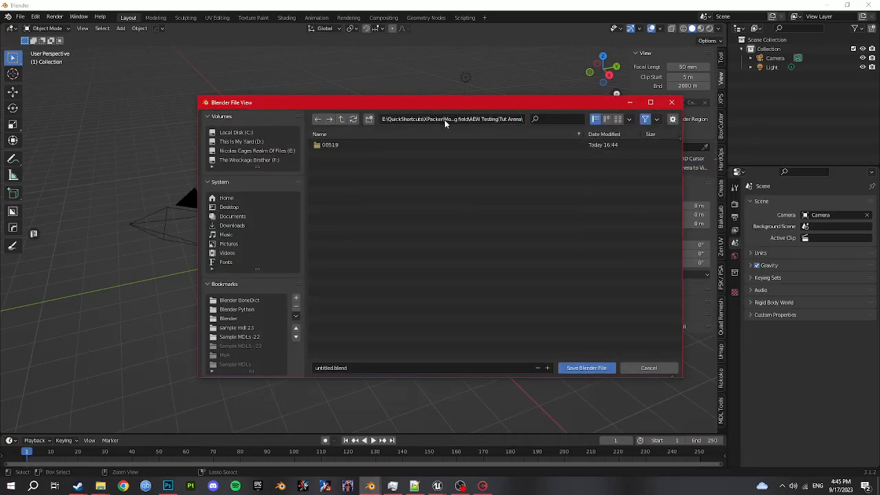
click(369, 369)
text(wm37)
key(Return)
Import Wrestlemania37.mdl from the 00519 folder as a WWE2K22 MDL
click(20, 17)
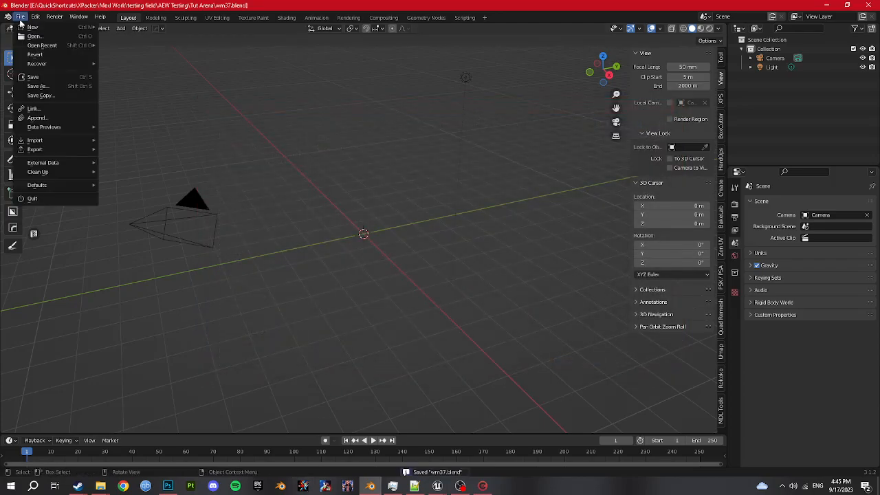
mouse_move(57, 141)
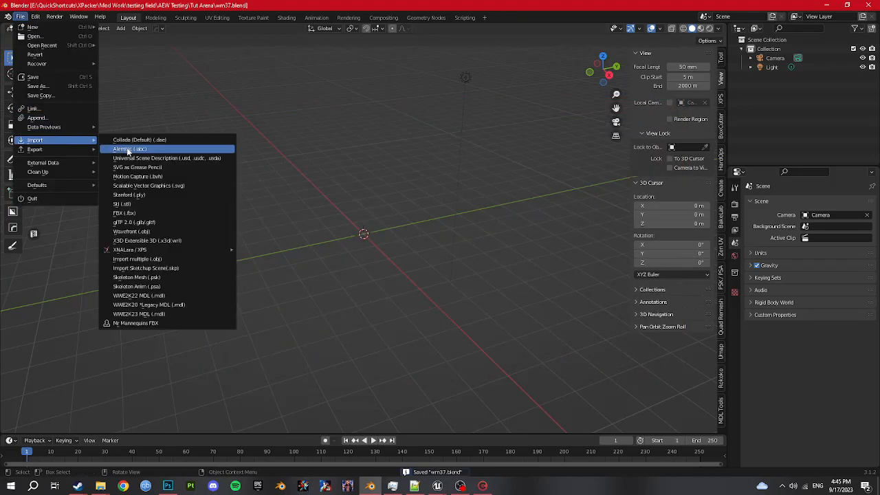
click(148, 297)
double_click(364, 144)
double_click(364, 154)
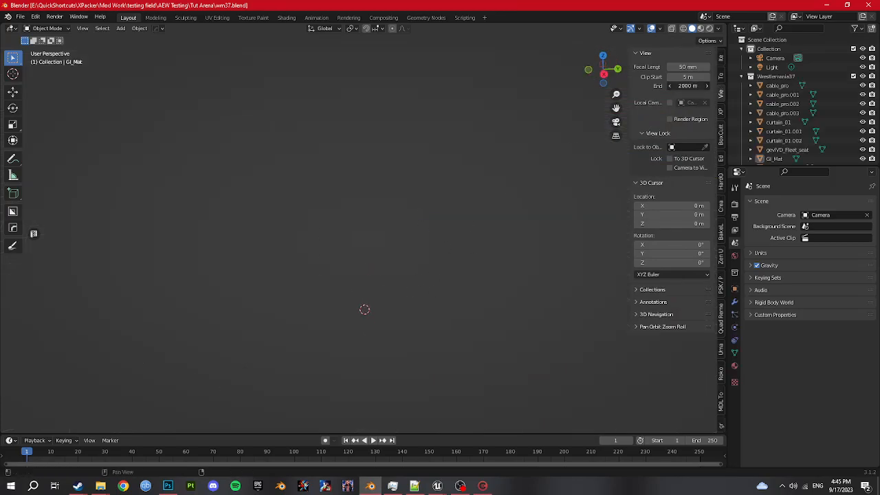
Set the viewport's clip End distance to 99999 m so the imported arena is drawn in full
key(Return)
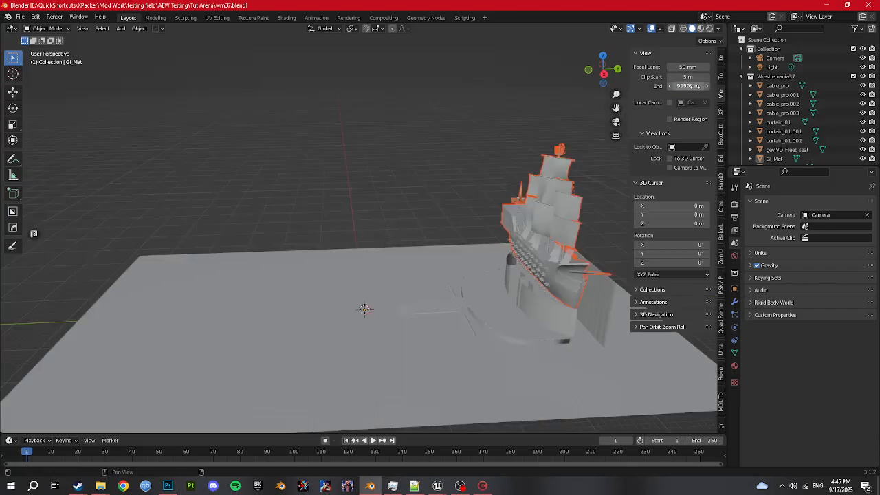
middle_drag(342, 305, 405, 300)
scroll(404, 300, up, 3)
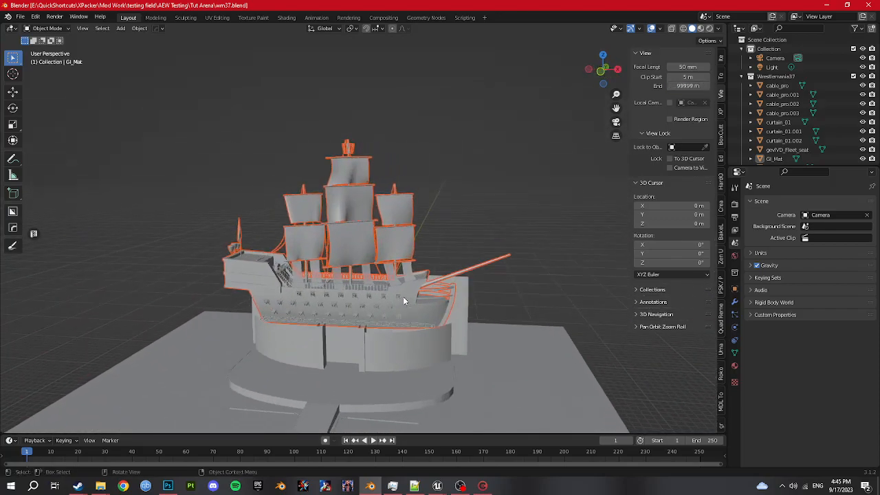
Examine the imported pirate ship stage and ramp, and the mesh objects in the Wrestlemania37 collection
key(shift+ctrl+w)
middle_drag(532, 243, 560, 240)
scroll(451, 230, up, 1)
shift+middle_drag(436, 333, 421, 256)
scroll(360, 241, up, 1)
scroll(360, 241, down, 2)
shift+middle_drag(421, 256, 330, 289)
scroll(773, 98, down, 8)
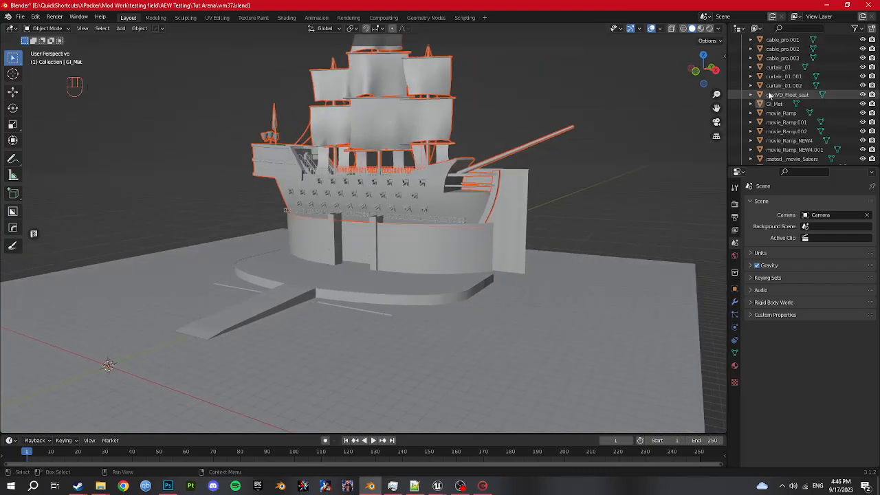
scroll(775, 93, up, 8)
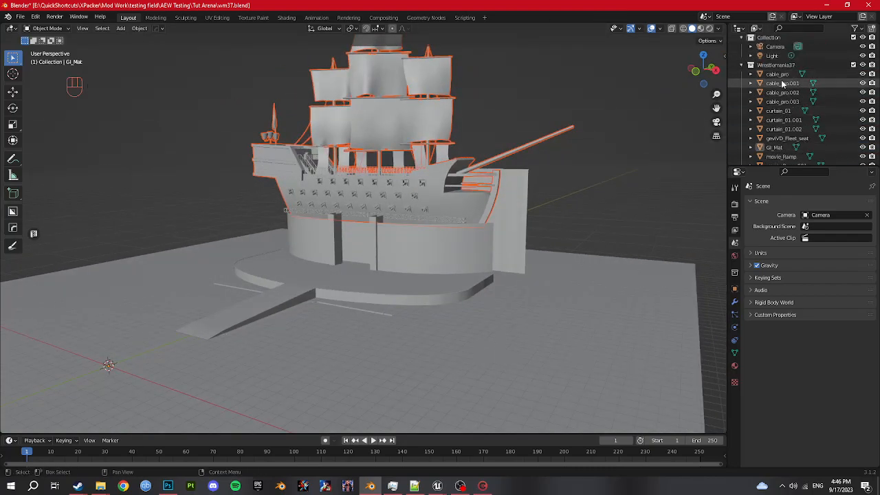
Select the cable_pro mesh and enable nodes on its material
click(778, 74)
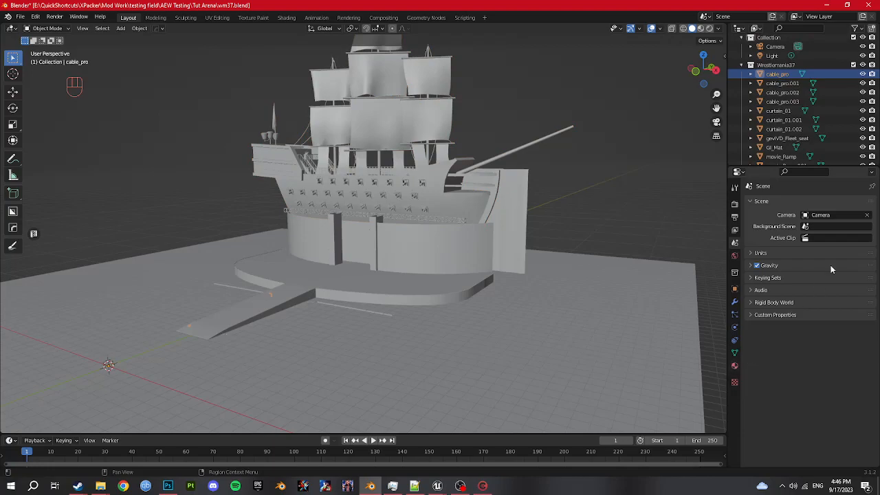
click(734, 366)
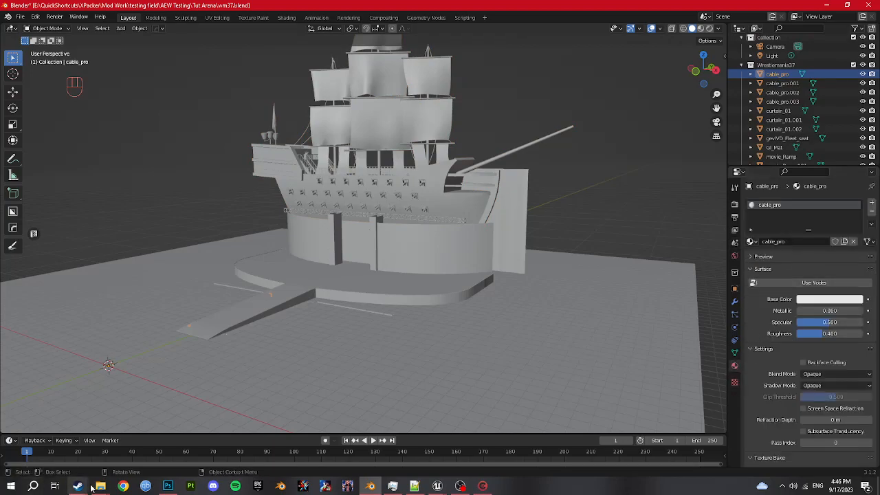
mouse_move(100, 486)
click(788, 284)
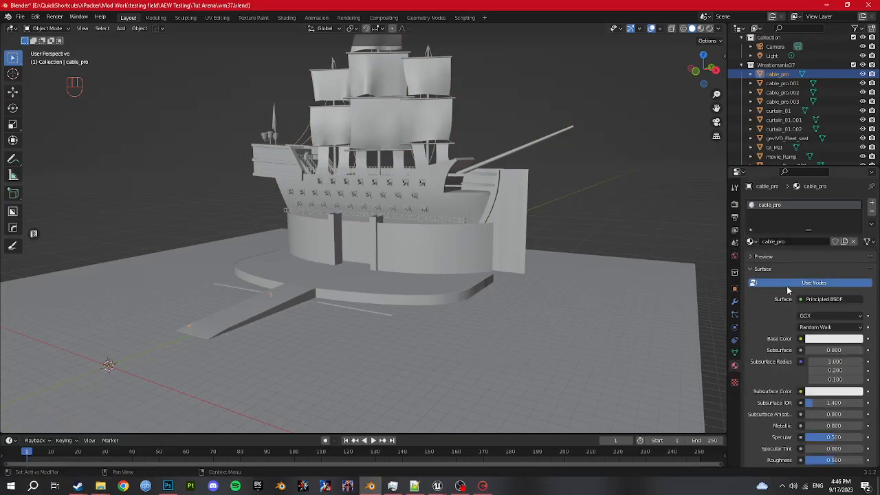
Assign cable_pro_color.dds from 00519/Textures as an Image Texture to the Base Color of the cable_pro material
click(800, 338)
click(619, 260)
click(849, 350)
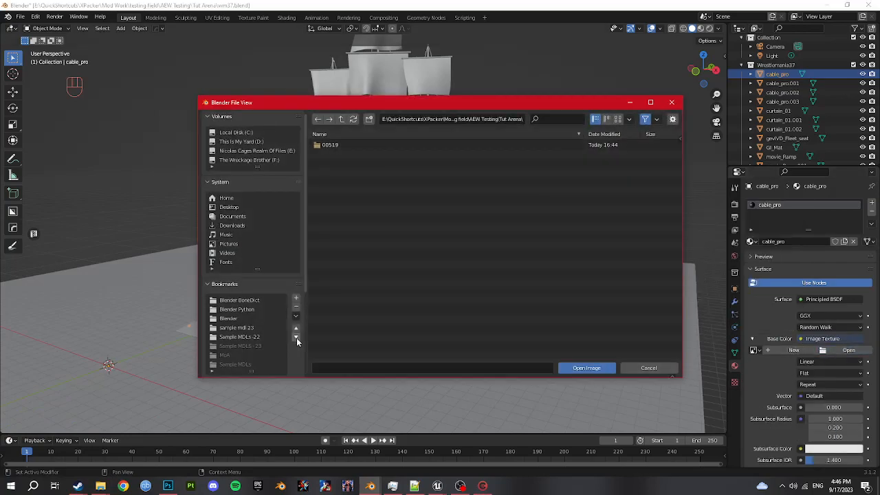
double_click(333, 146)
double_click(333, 146)
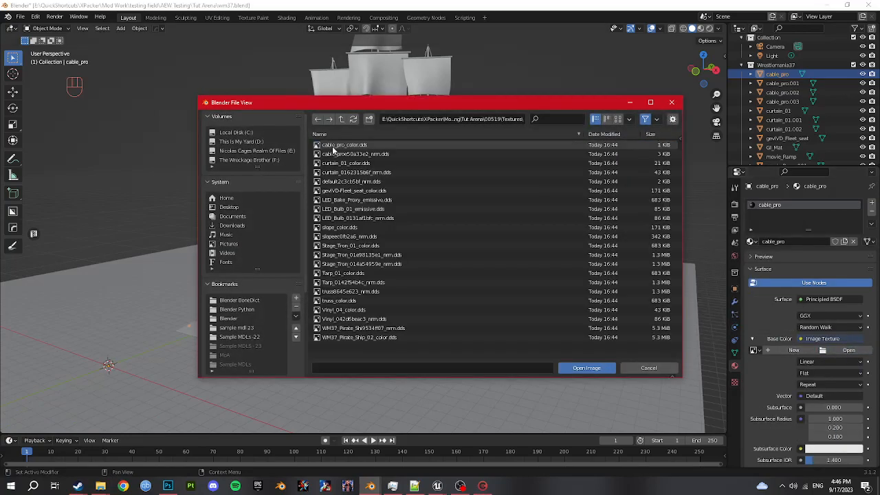
double_click(334, 146)
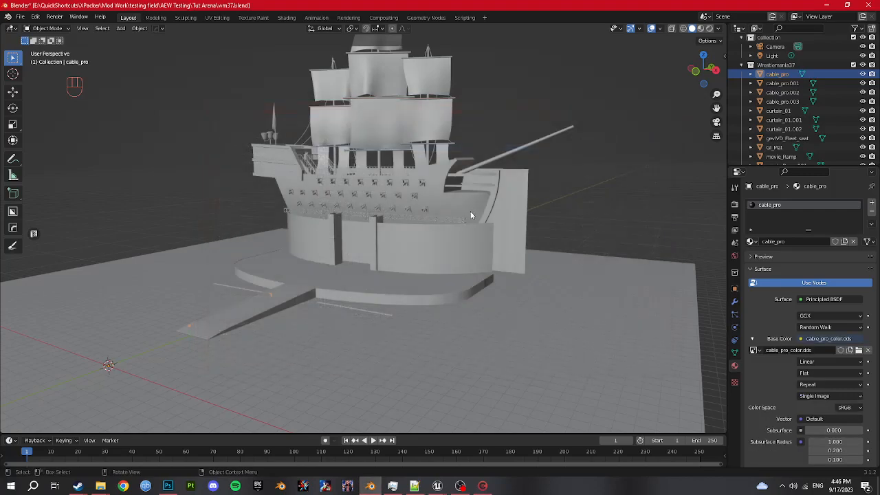
Check the textured cable_pro mesh in isolation with Material Preview shading, and return to the full scene
key(KP_Divide)
middle_drag(471, 215, 488, 253)
key(KP_Divide)
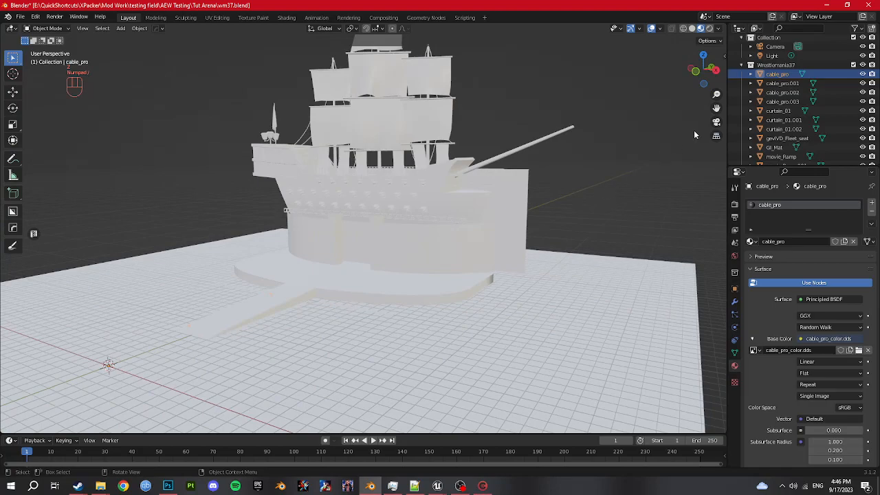
Link the cable_pro material to cable_pro.001, cable_pro.002 and cable_pro.003, and check the cables beside the ramp
click(782, 101)
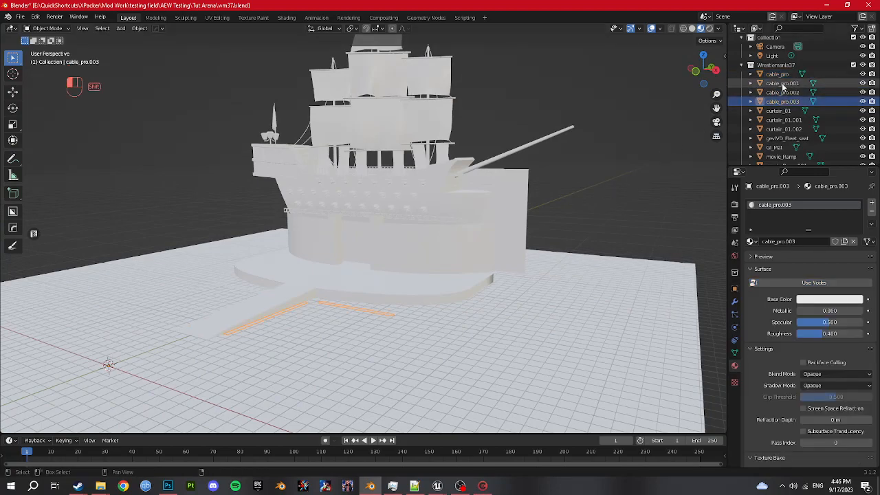
shift+click(782, 84)
ctrl+click(777, 74)
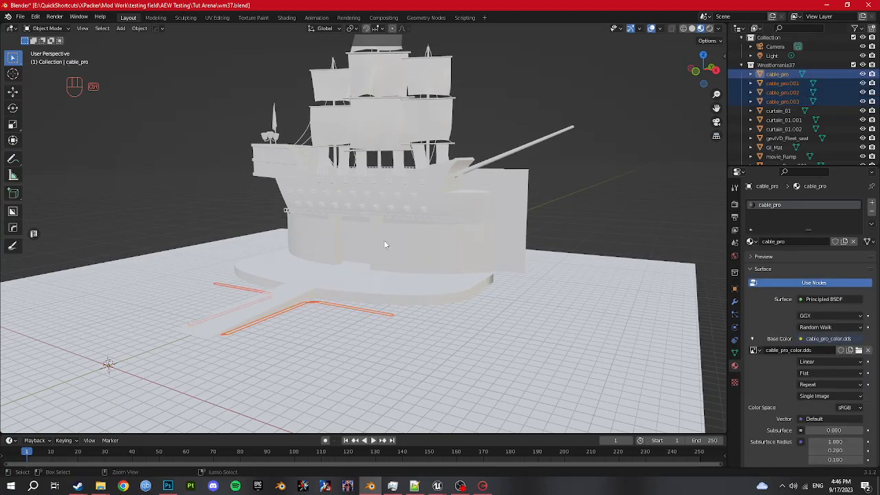
key(ctrl+l)
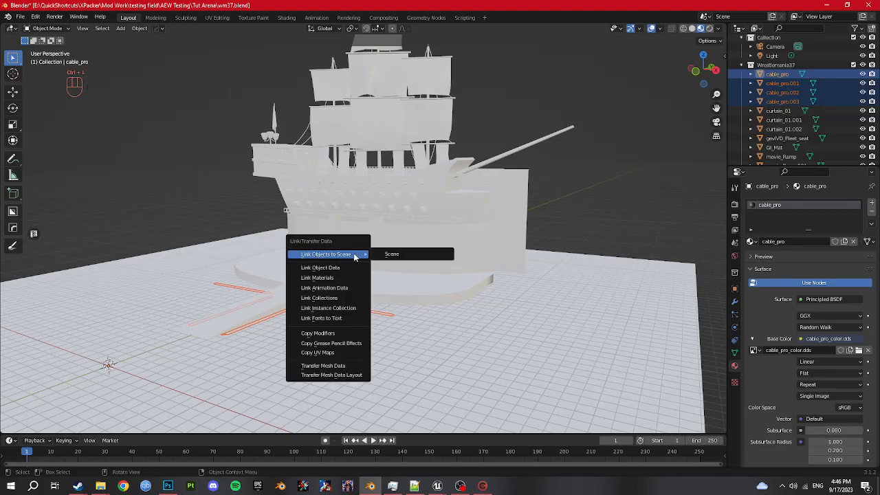
click(339, 280)
scroll(421, 272, up, 6)
shift+middle_drag(386, 259, 444, 309)
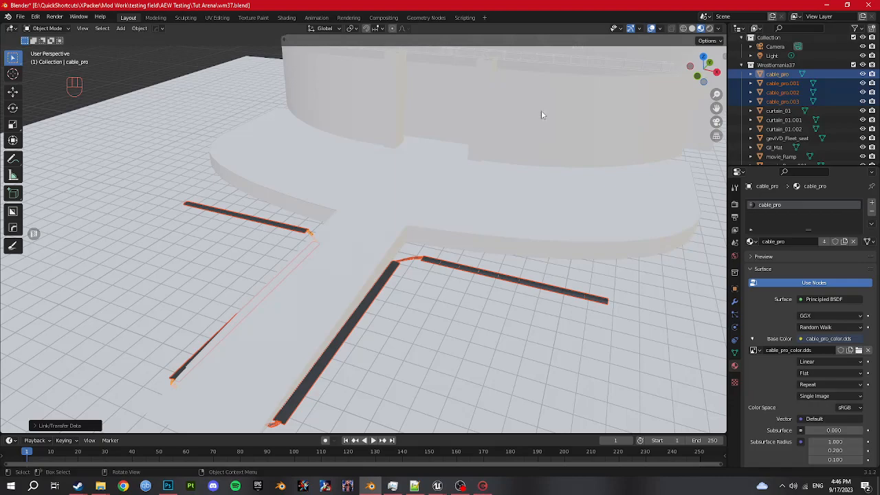
Enable nodes on the curtain_01 material and assign curtain_01_color.dds from 00519/Textures as an Image Texture to its Base Color
click(779, 111)
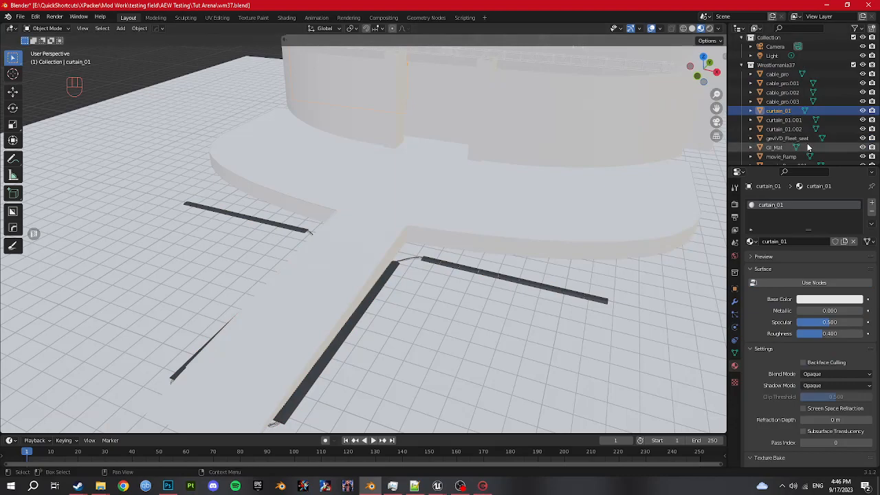
scroll(808, 148, down, 1)
click(787, 285)
click(800, 338)
click(805, 341)
click(849, 350)
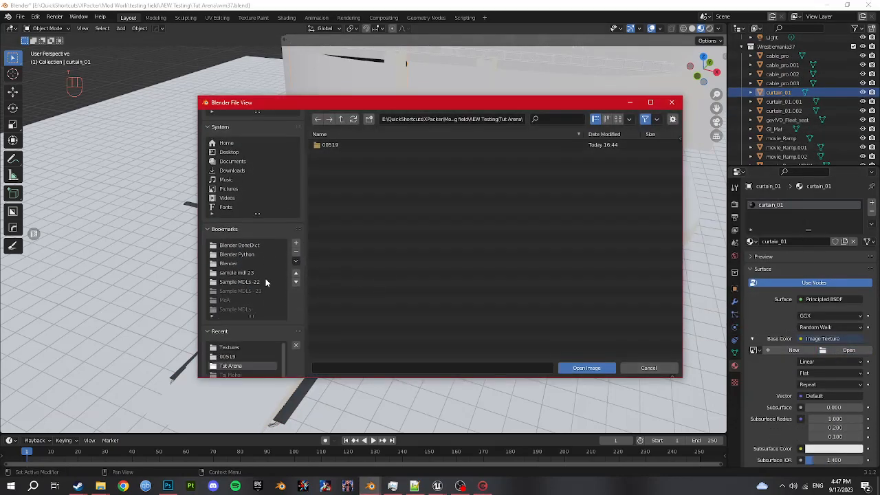
click(234, 357)
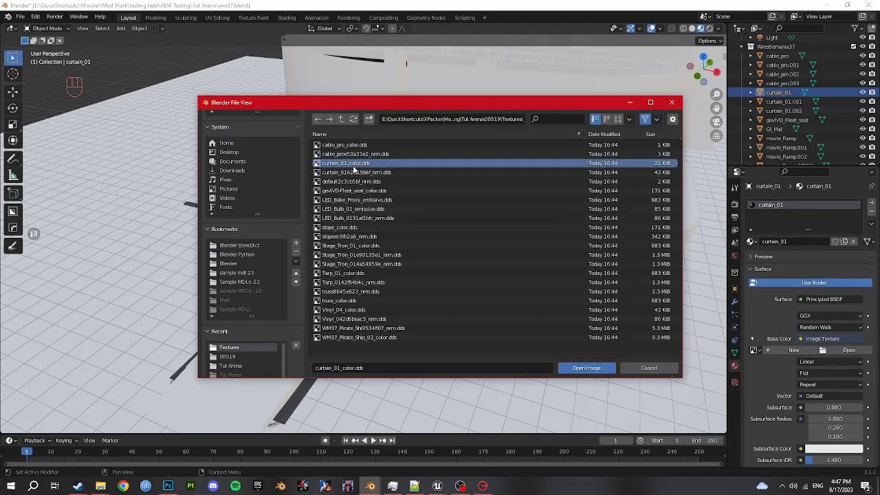
double_click(504, 168)
scroll(504, 165, down, 3)
shift+middle_drag(503, 127, 500, 204)
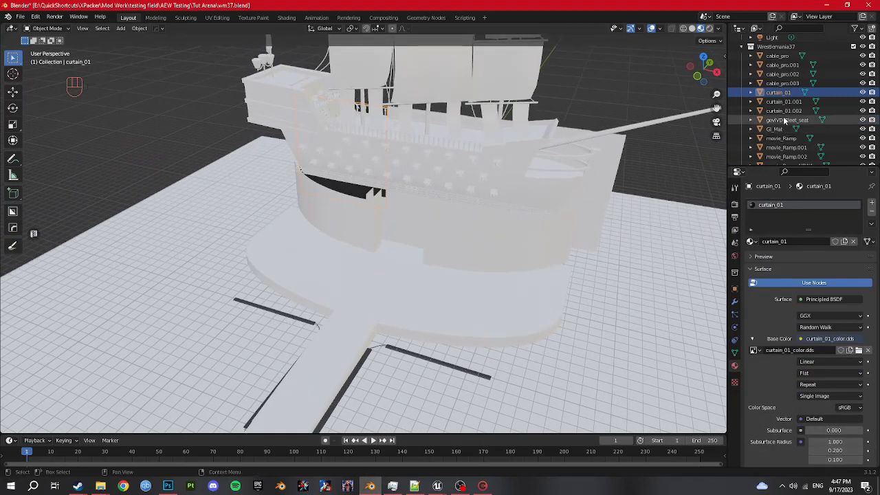
Link the curtain_01 material to curtain_01.001 and curtain_01.002, and save the file
click(785, 111)
ctrl+click(785, 94)
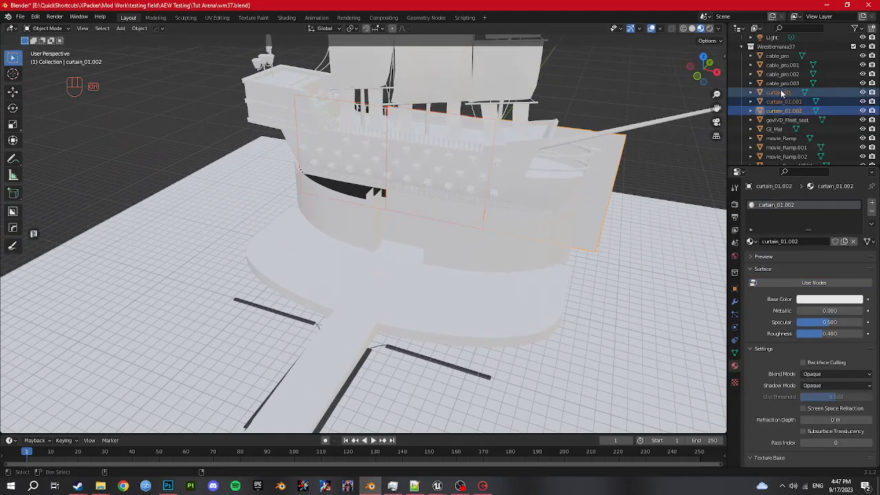
ctrl+click(782, 93)
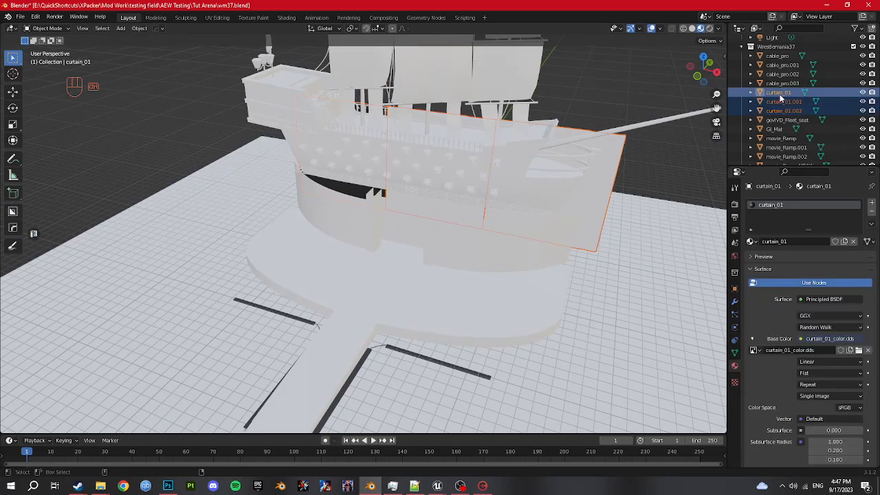
key(ctrl+l)
click(409, 170)
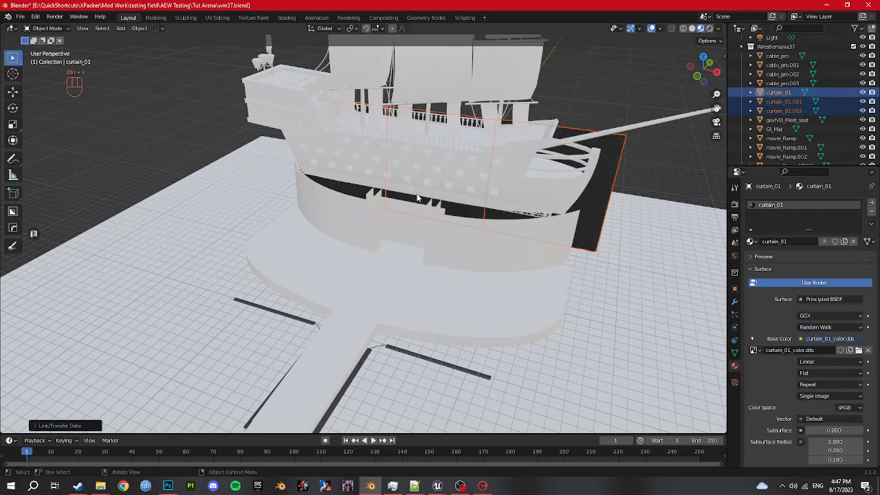
middle_drag(417, 197, 385, 196)
key(ctrl+s)
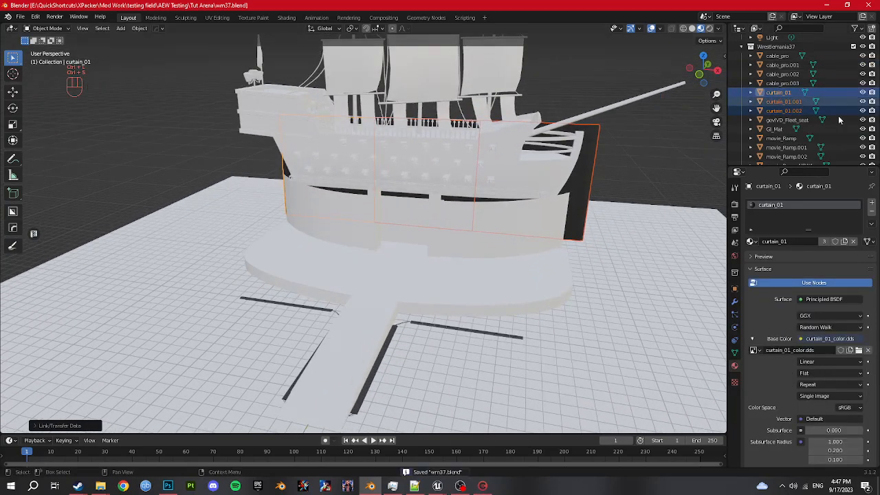
Assign gevIVD-Fleet_seat_color.dds as an Image Texture to the Base Color of the gevIVD_Fleet_seat floor material
click(787, 121)
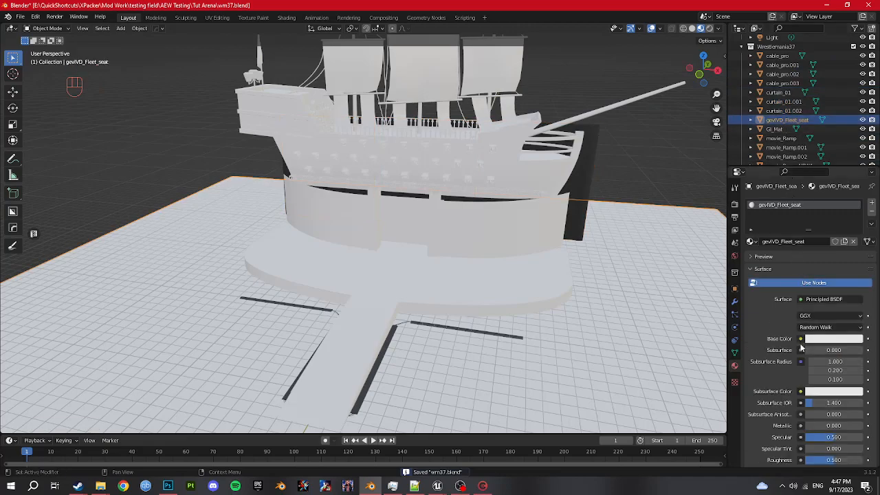
click(800, 340)
click(623, 259)
click(849, 351)
scroll(247, 275, down, 3)
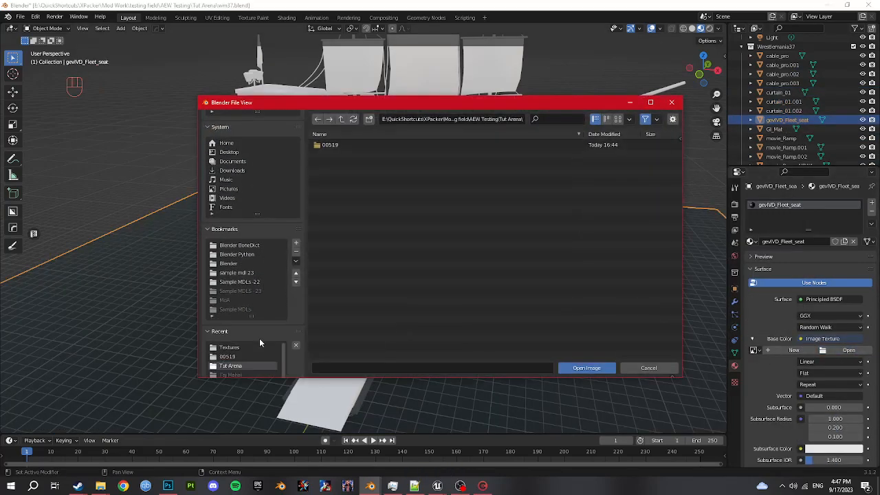
click(229, 347)
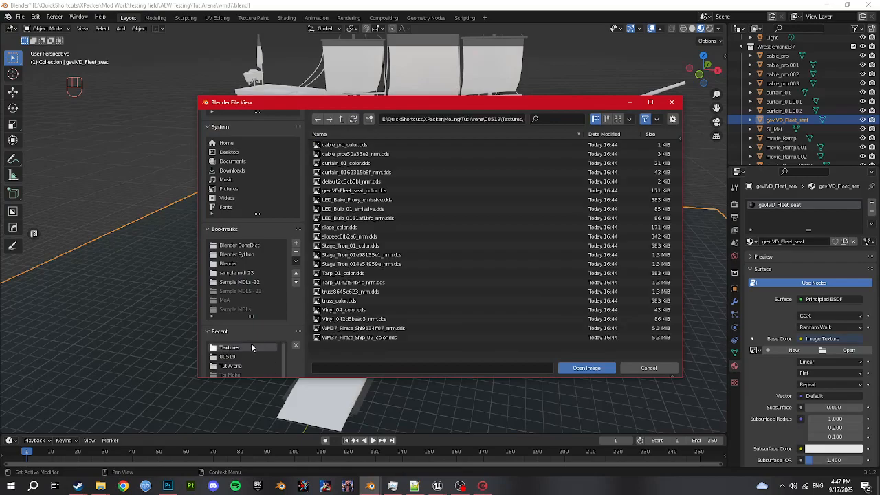
double_click(365, 192)
middle_drag(480, 260, 435, 253)
Delete the GI_Mat mesh around the stage wall
click(774, 130)
scroll(439, 249, up, 4)
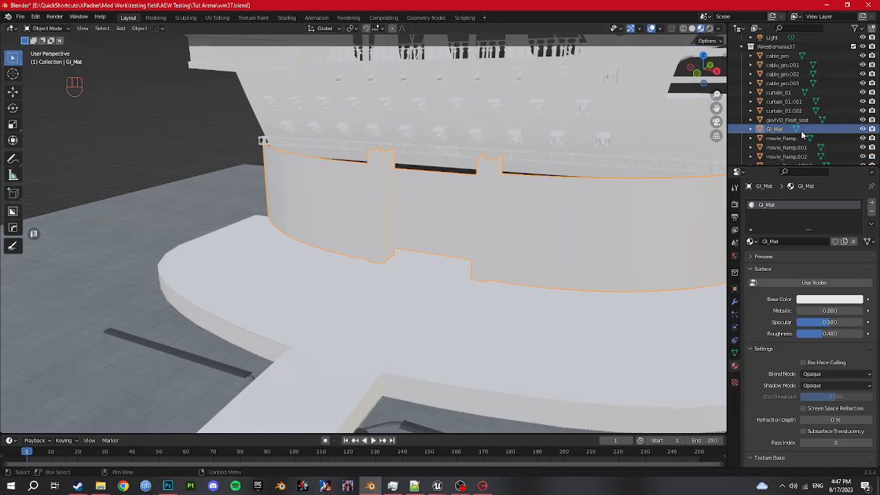
key(Delete)
Examine which stage parts the movie_Ramp, movie_Ramp_NEW4 and pasted__movie_Sabers meshes cover
click(790, 129)
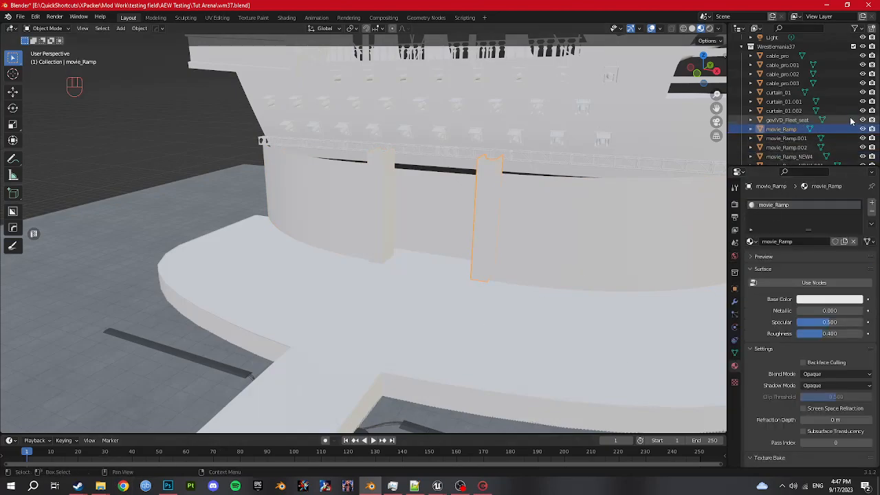
scroll(852, 121, down, 2)
scroll(824, 118, down, 1)
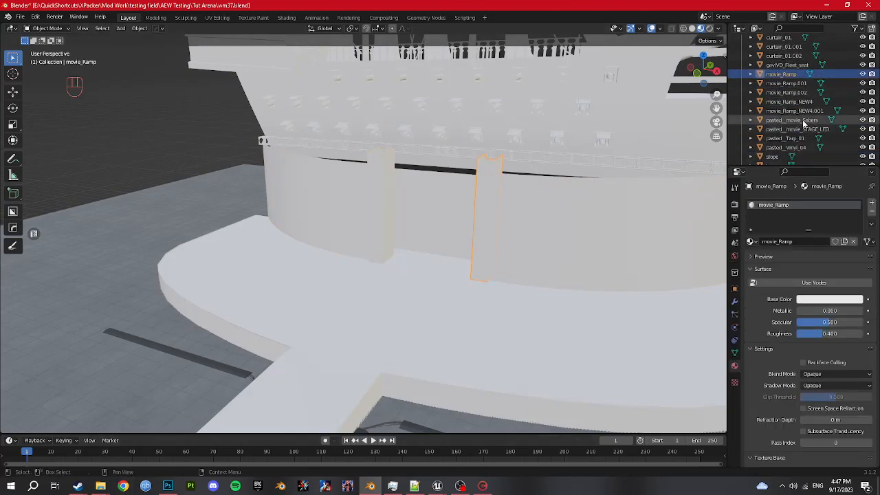
click(789, 111)
click(788, 101)
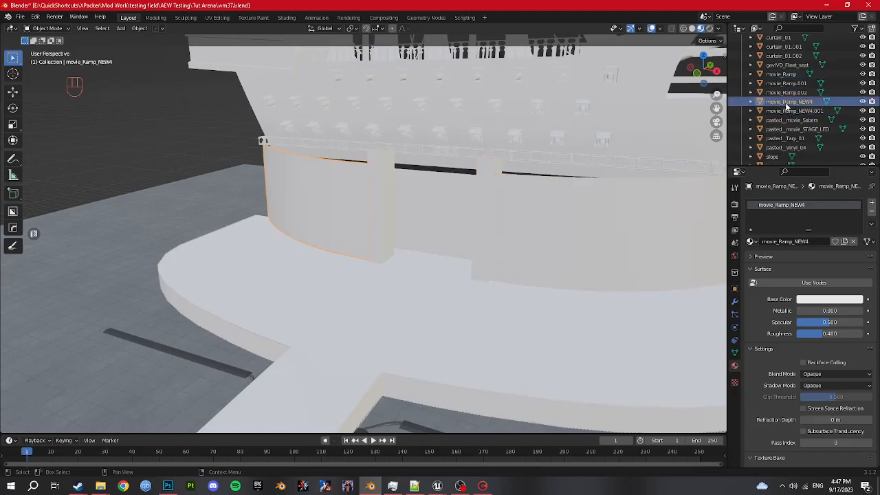
click(788, 93)
click(786, 83)
click(783, 73)
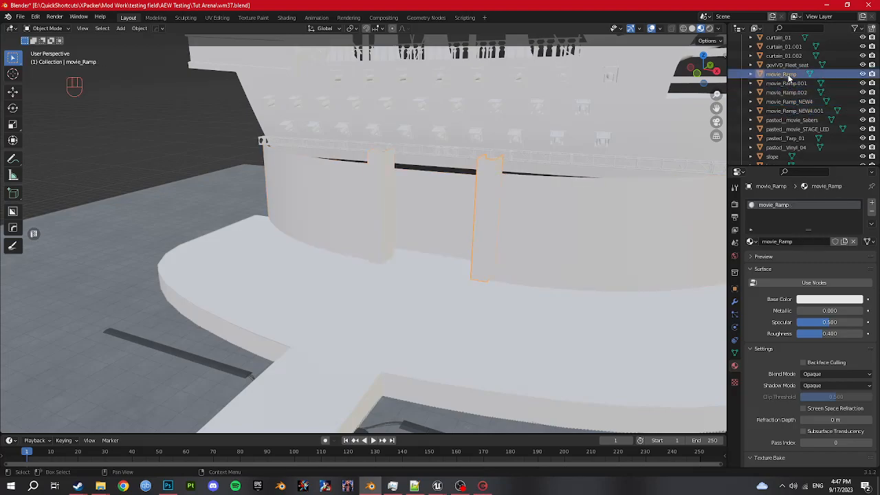
click(791, 120)
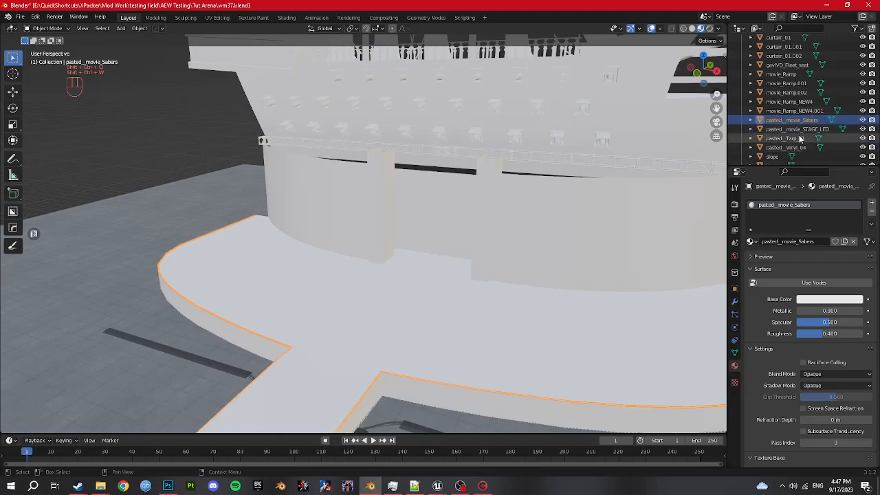
Hide all the movie screen meshes from movie_Ramp through pasted__movie_STAGE_LED
click(791, 129)
shift+click(781, 74)
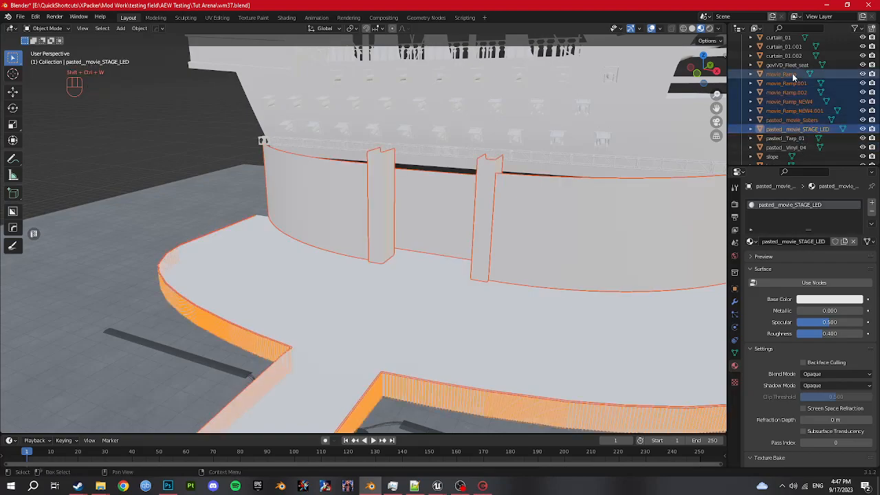
key(KP_Decimal)
middle_drag(540, 256, 578, 186)
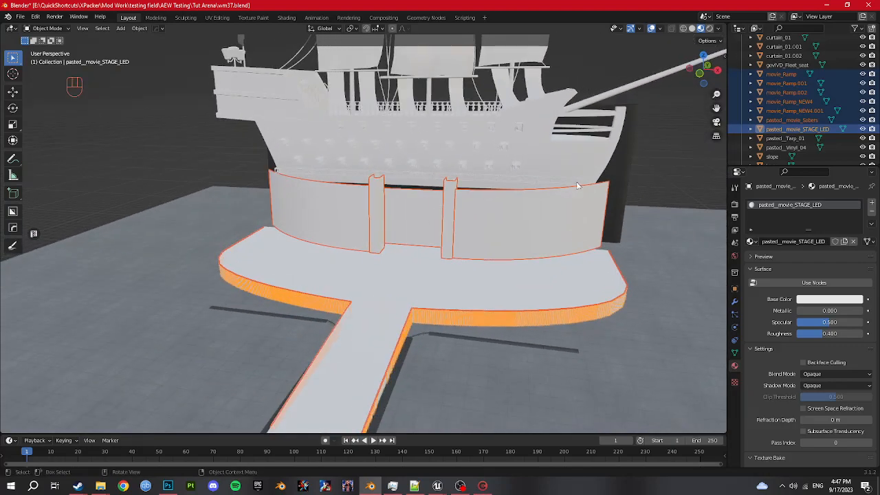
key(h)
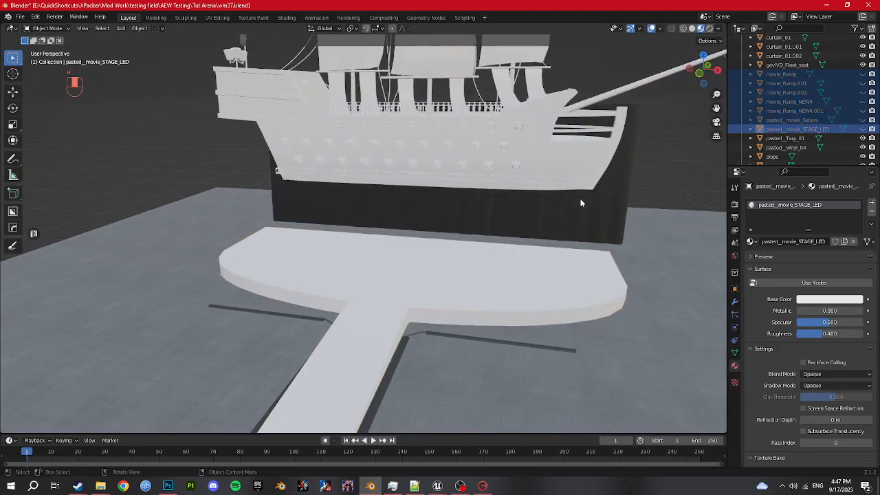
Enable nodes on the pasted__Tarp_01 material and assign Tarp_01_color.dds as an Image Texture to its Base Color
click(787, 139)
click(805, 283)
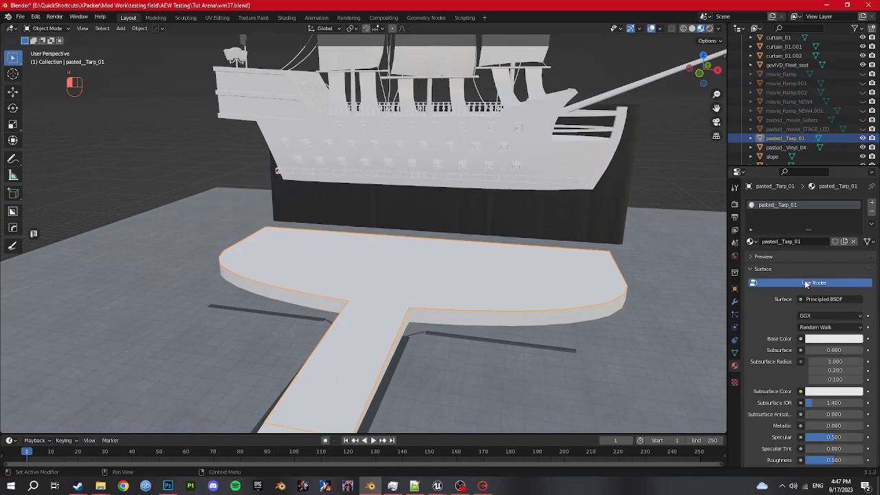
click(803, 338)
click(600, 260)
click(850, 350)
scroll(240, 330, down, 4)
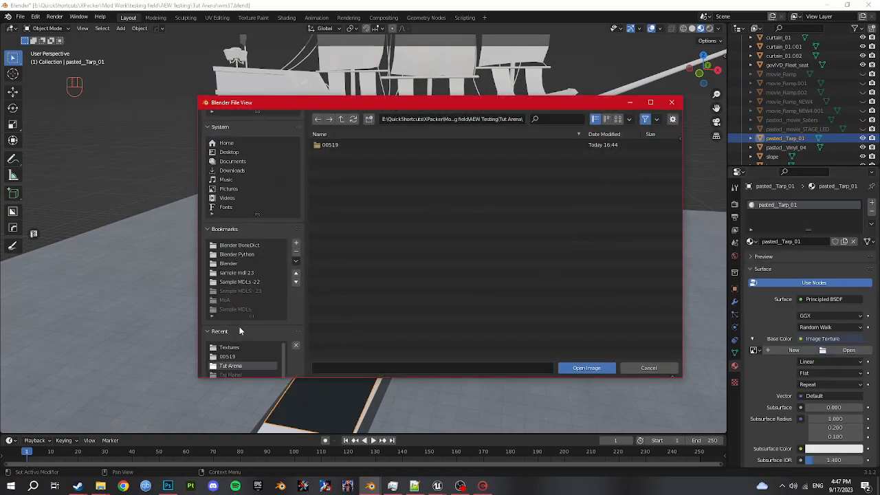
click(239, 330)
double_click(343, 273)
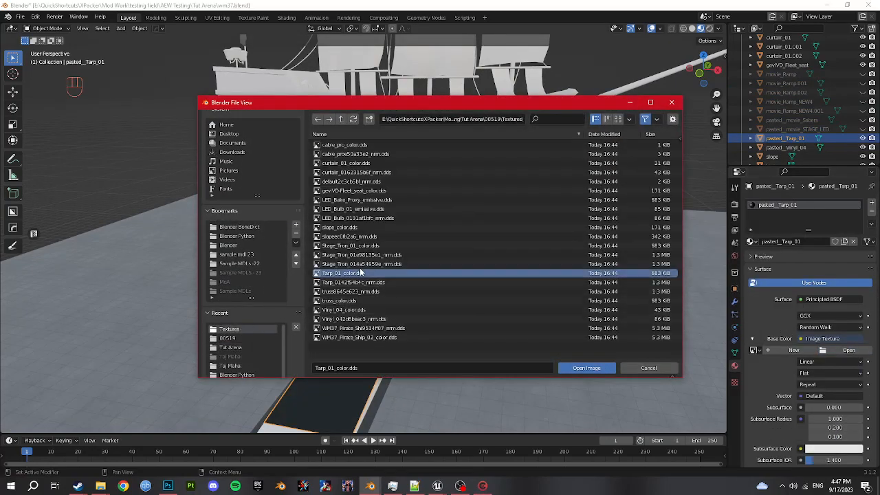
Enable nodes on the pasted__Vinyl_04 material and assign Vinyl_04_color.dds as an Image Texture to its Base Color
click(796, 149)
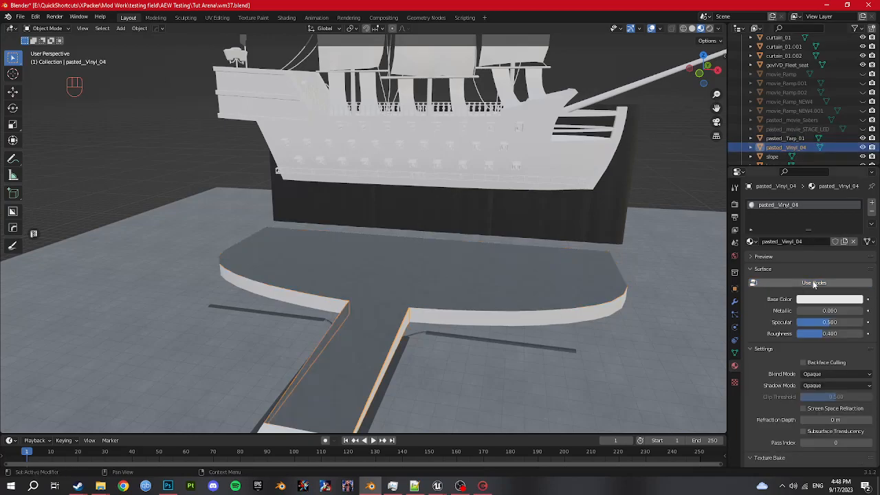
click(802, 339)
click(600, 259)
click(845, 350)
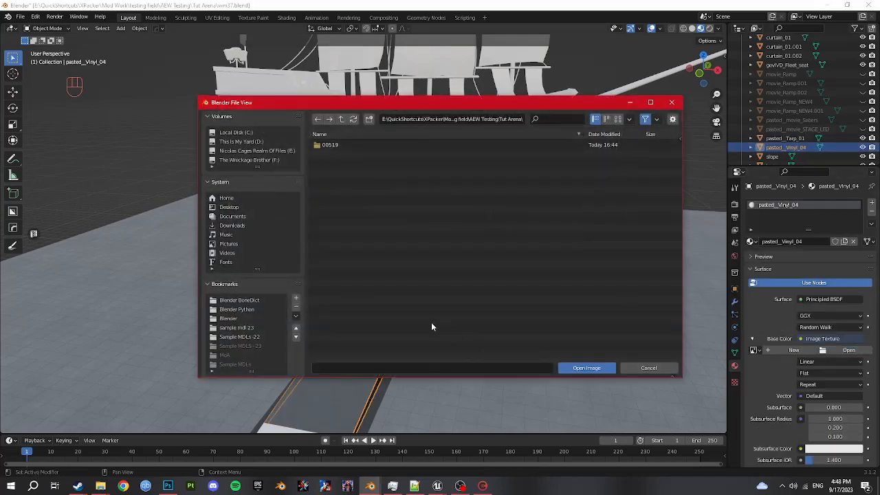
double_click(329, 145)
double_click(372, 303)
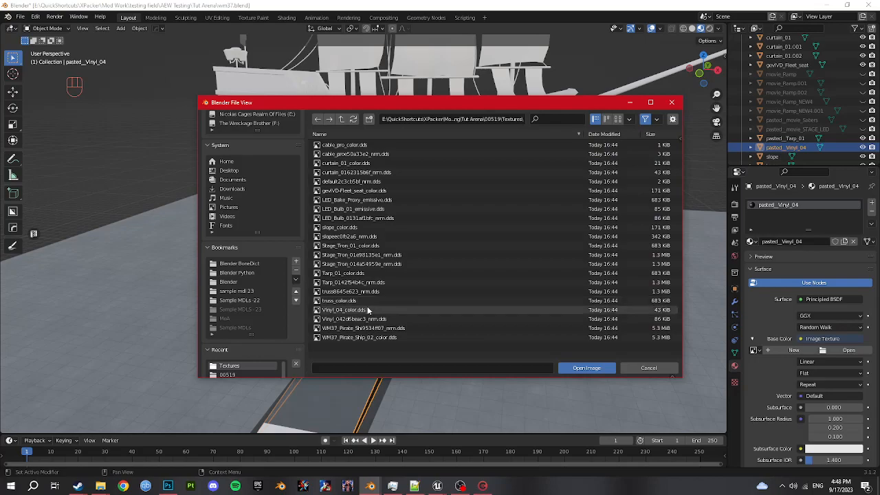
Select the slope mesh and enable nodes on its material
scroll(797, 124, down, 2)
click(772, 120)
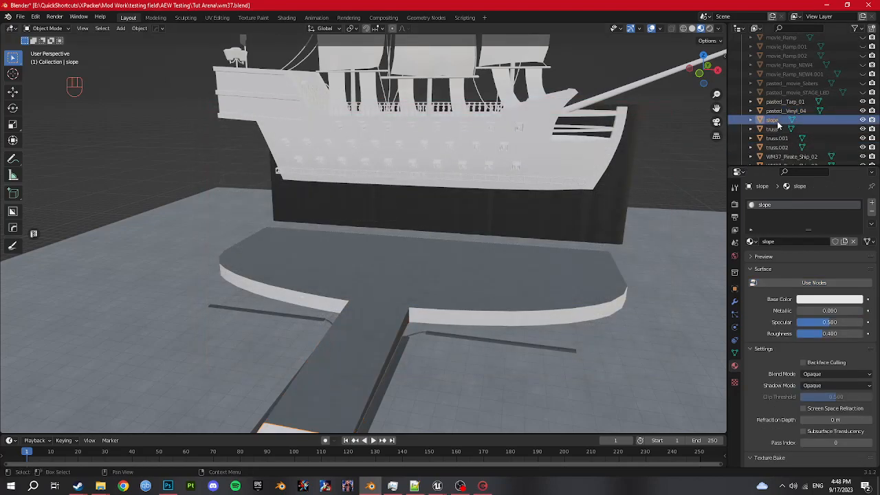
scroll(507, 307, down, 5)
scroll(507, 307, up, 5)
click(824, 282)
Assign slope_color.dds from 00519/Textures as an Image Texture to the slope material's Base Color, and save the file
click(800, 338)
click(614, 257)
click(848, 350)
scroll(237, 355, down, 3)
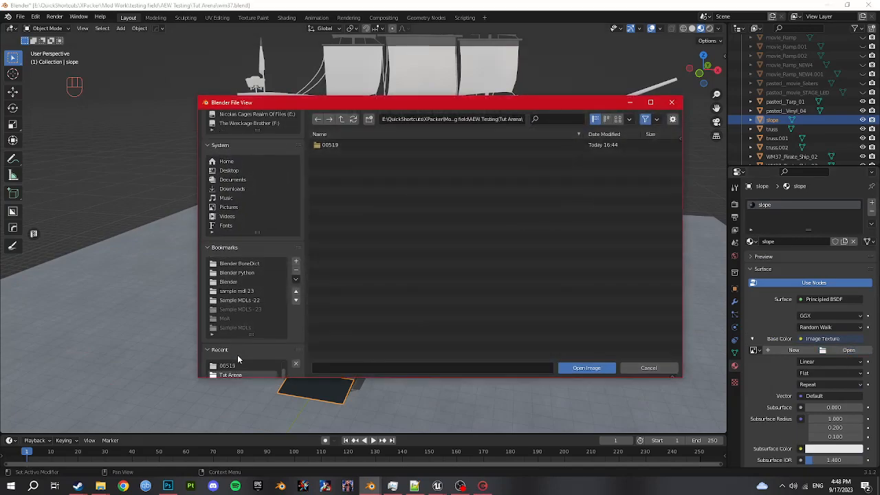
click(228, 365)
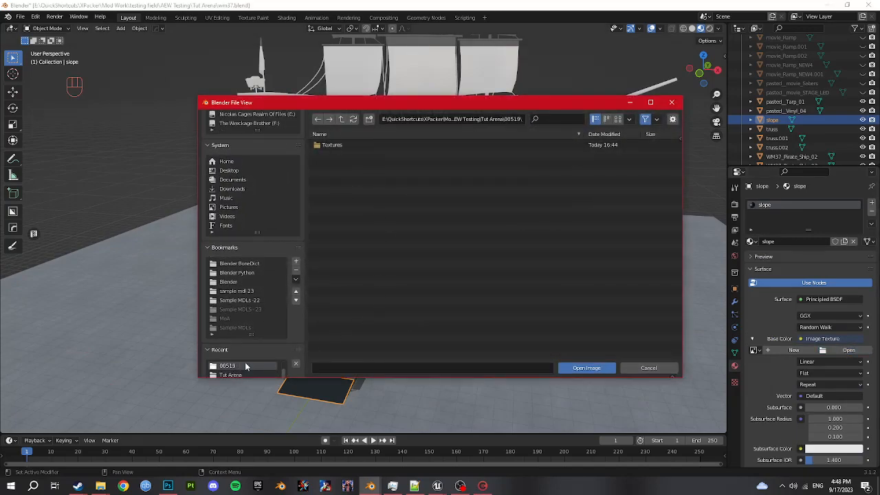
click(342, 145)
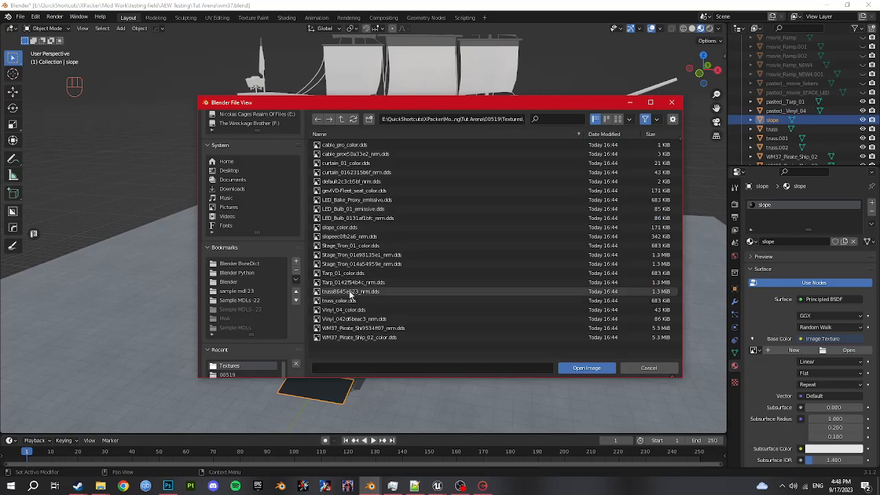
double_click(350, 228)
middle_drag(350, 229, 449, 266)
scroll(449, 261, up, 2)
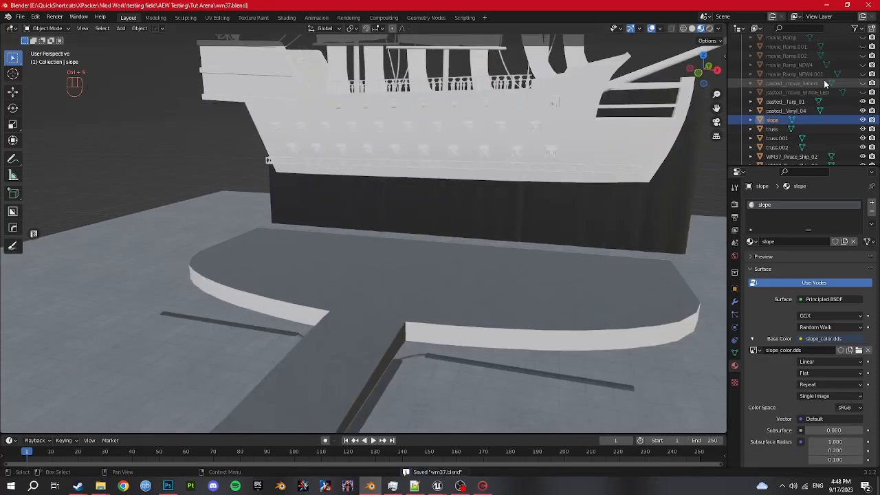
Enable nodes on the truss material around the stage edge and assign truss_color.dds as an Image Texture to its Base Color
click(764, 130)
middle_drag(486, 218, 509, 221)
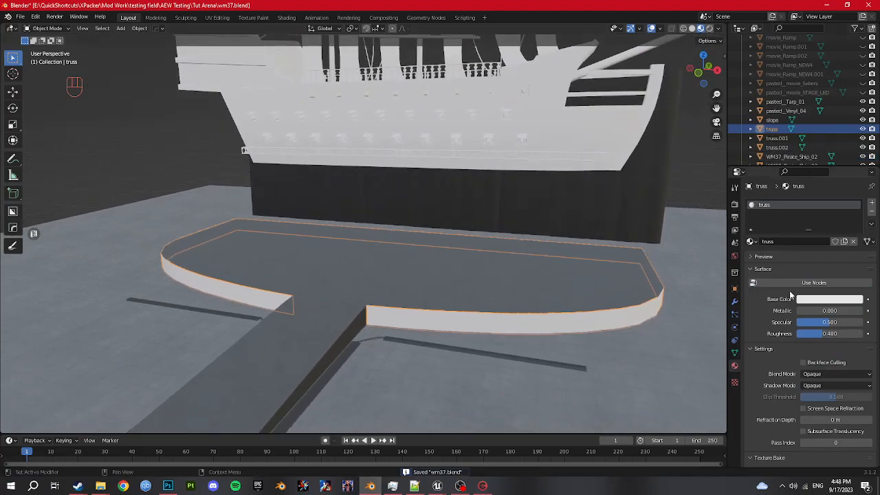
click(813, 283)
click(801, 339)
click(614, 257)
click(848, 350)
scroll(236, 360, down, 4)
click(237, 358)
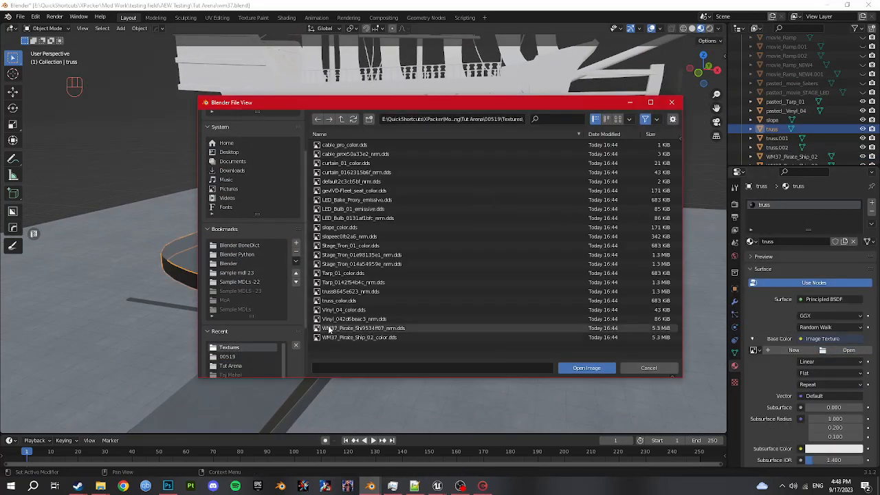
double_click(466, 273)
mouse_move(466, 273)
middle_down()
mouse_move(416, 273)
mouse_move(452, 273)
middle_up()
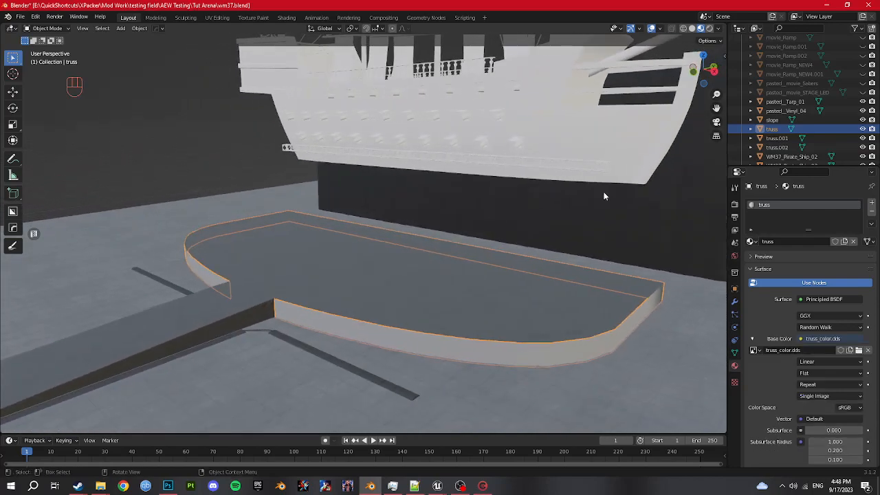
Link the truss mesh's material to truss.001 and truss.002, and save the file
click(788, 147)
ctrl+click(779, 140)
ctrl+click(772, 130)
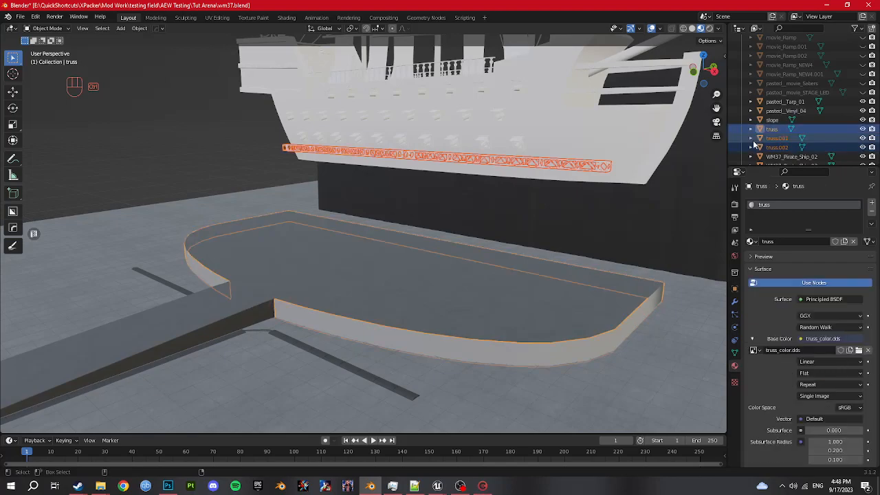
key(ctrl+j)
key(ctrl+z)
key(ctrl+l)
click(524, 227)
scroll(790, 117, down, 1)
key(ctrl+s)
Enable nodes on the WM37_Pirate_Ship_02 material and assign WM37_Pirate_Ship_02_color.dds as an Image Texture to its Base Color
click(791, 147)
click(791, 282)
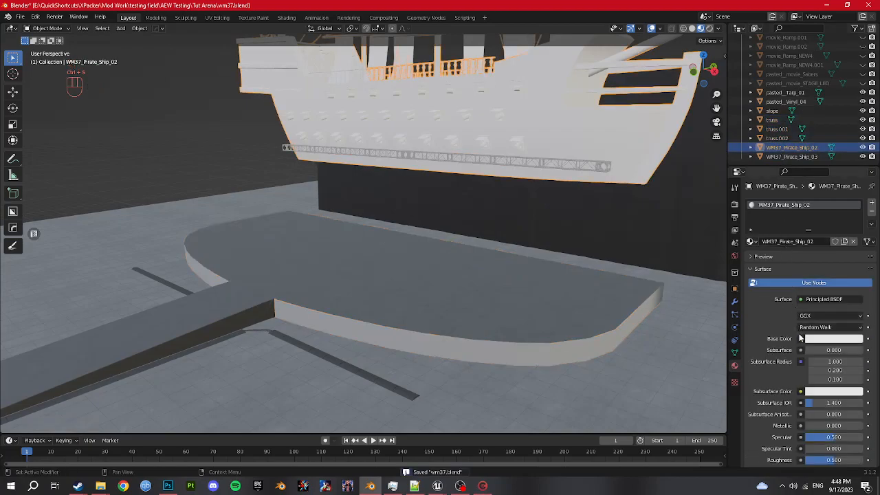
click(850, 351)
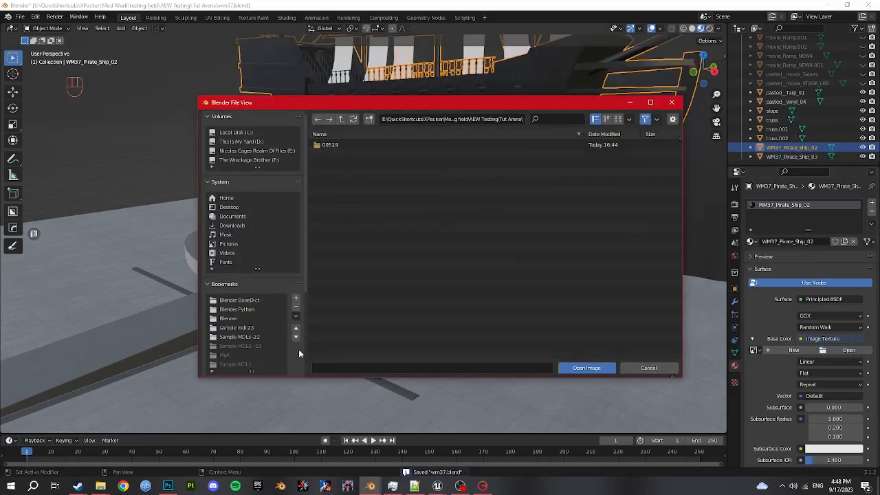
click(229, 348)
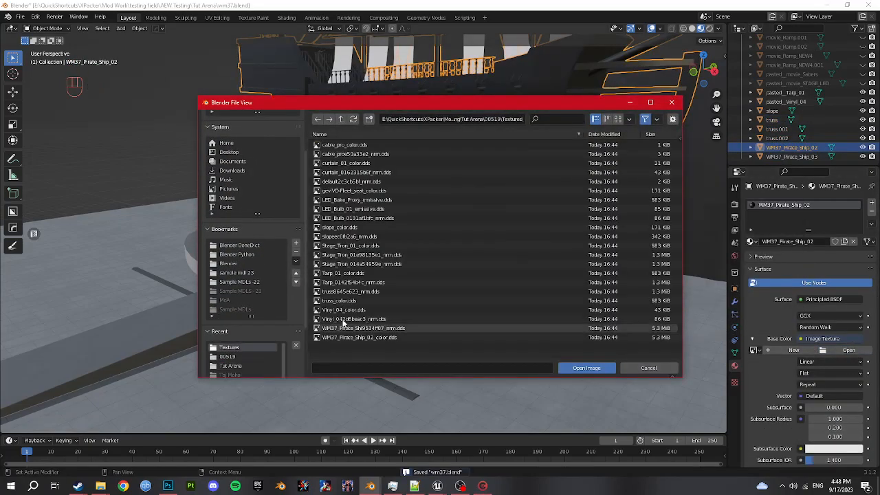
double_click(377, 338)
Link the WM37_Pirate_Ship_02 material to the WM37_Pirate_Ship_03 mesh
click(818, 157)
ctrl+click(818, 148)
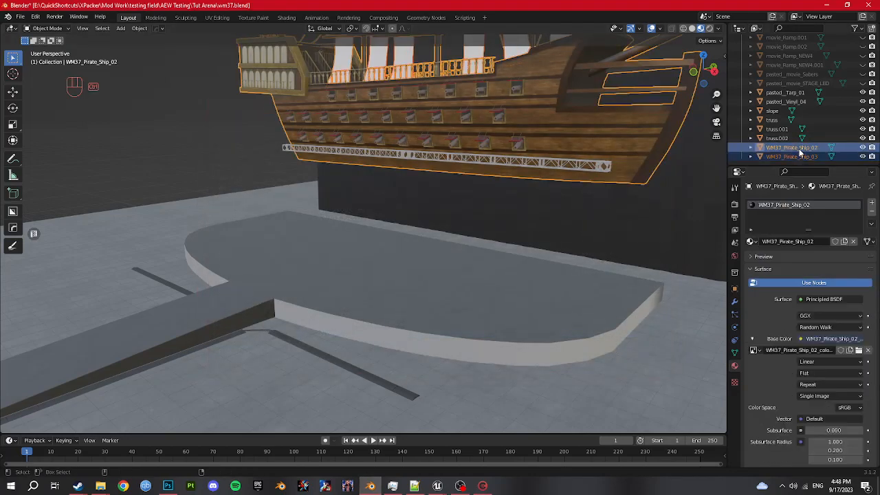
key(ctrl+l)
click(450, 200)
Unhide all the hidden arena meshes and save the file
middle_drag(472, 143, 516, 223)
scroll(548, 223, up, 3)
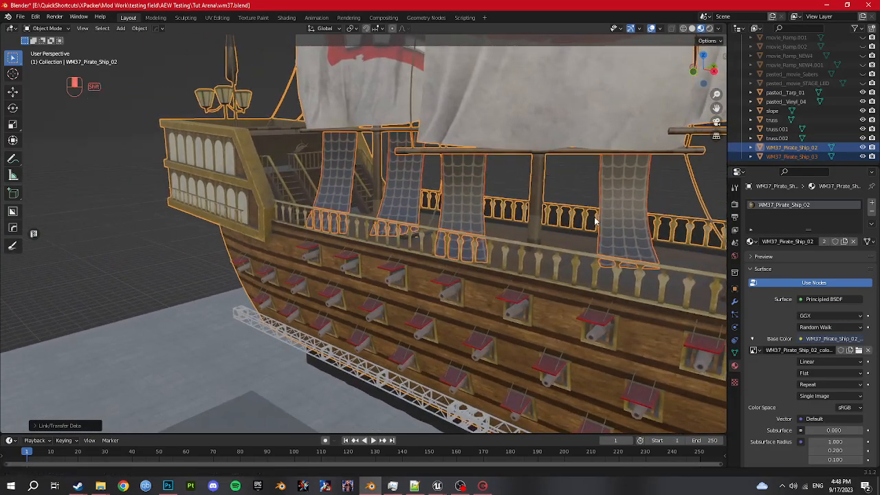
middle_drag(599, 220, 513, 231)
scroll(551, 229, down, 1)
scroll(550, 230, down, 3)
middle_drag(326, 270, 347, 211)
middle_drag(385, 249, 413, 252)
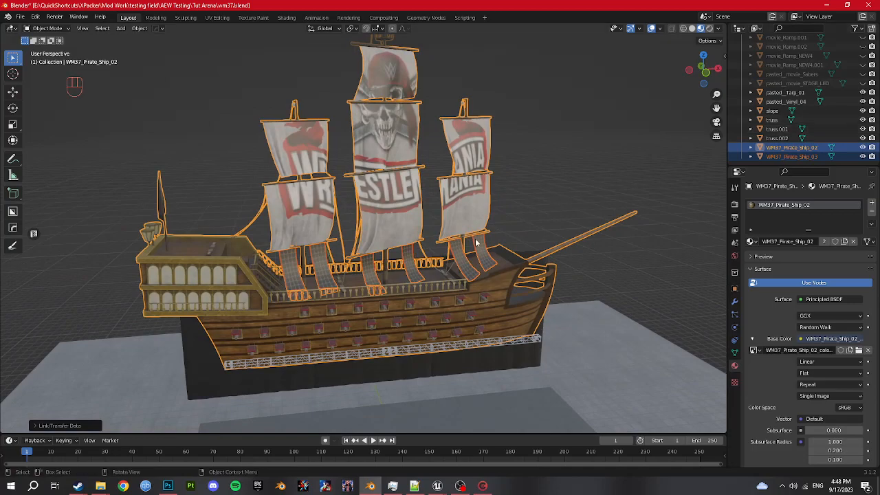
key(alt+h)
middle_drag(494, 232, 469, 233)
key(ctrl+s)
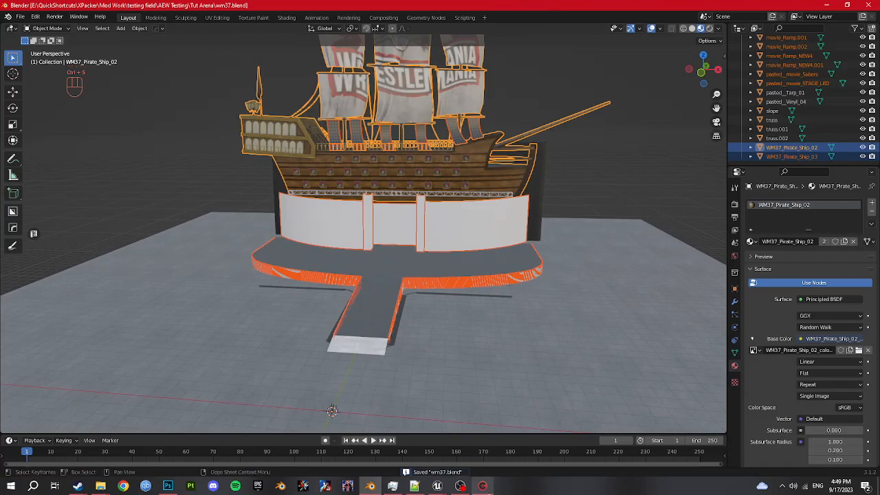
Switch to CakeTools and look through the Movies/Arena folder of bakedfile00.cak for the WrestleMania 37 videos
click(482, 486)
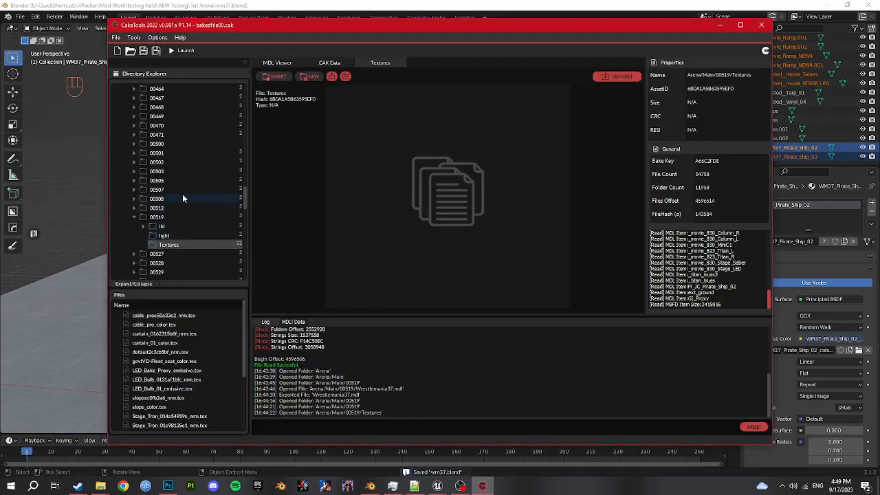
scroll(183, 198, up, 1)
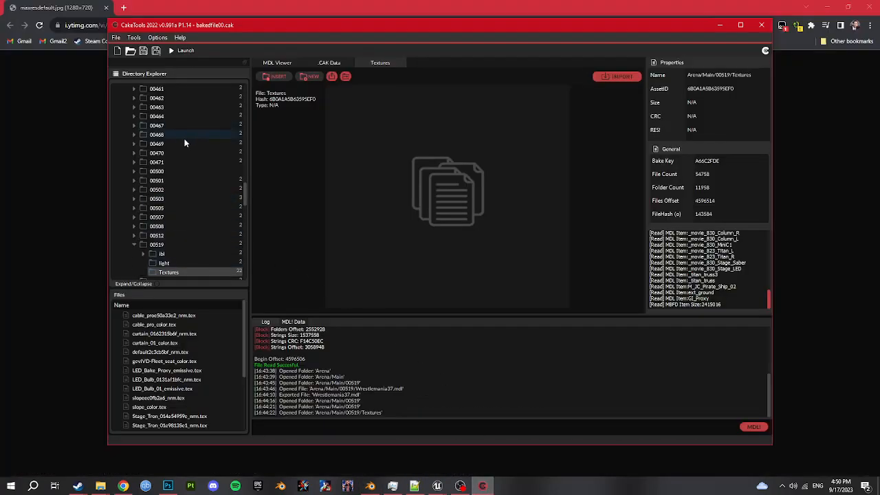
scroll(194, 183, down, 5)
scroll(194, 179, down, 3)
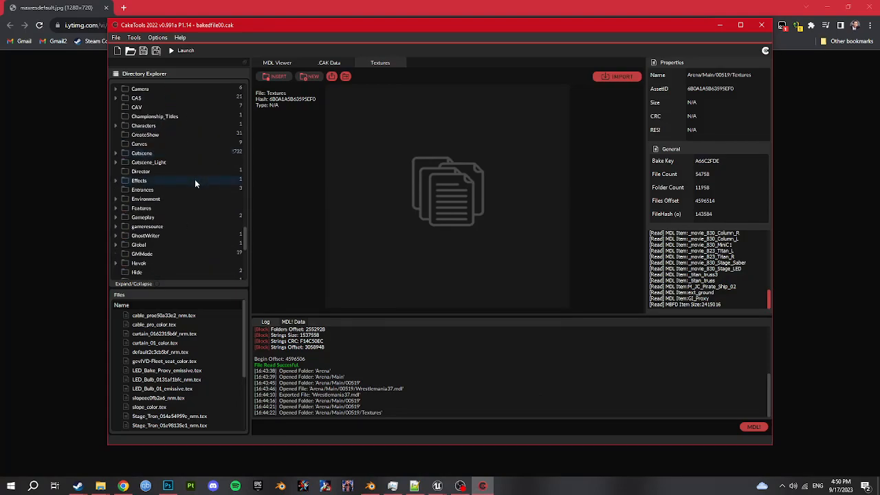
scroll(158, 227, down, 3)
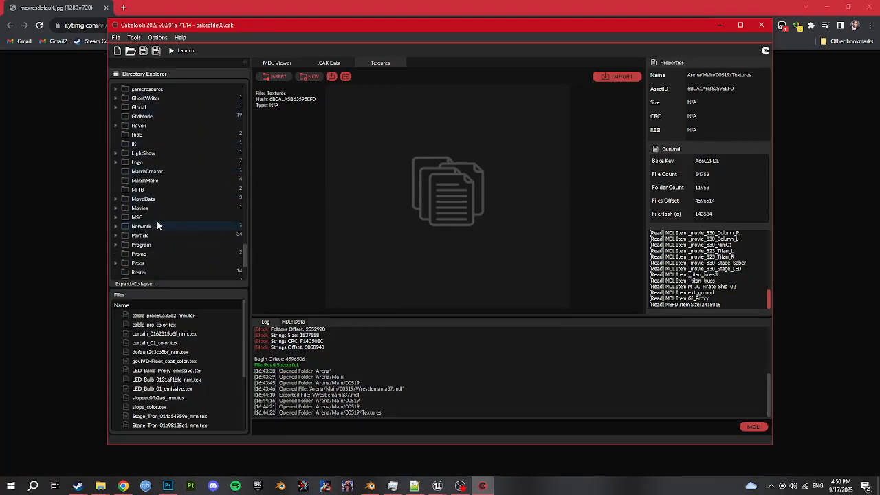
click(149, 209)
double_click(150, 209)
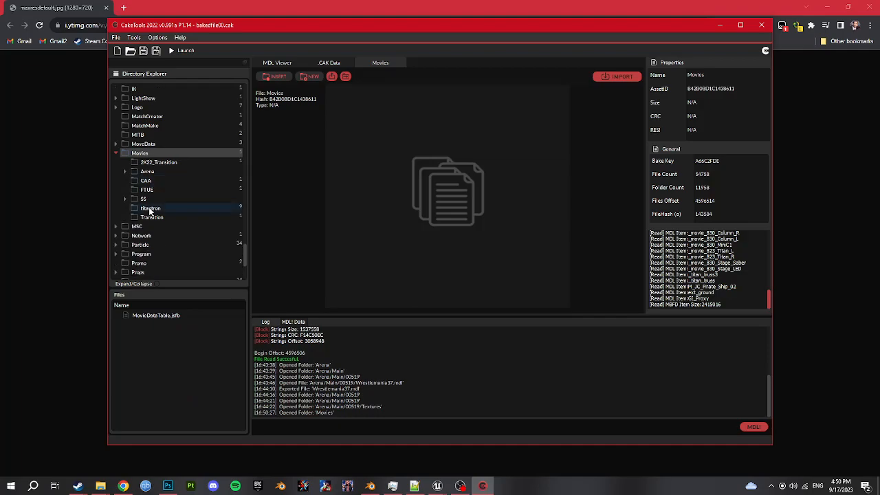
click(165, 172)
double_click(165, 172)
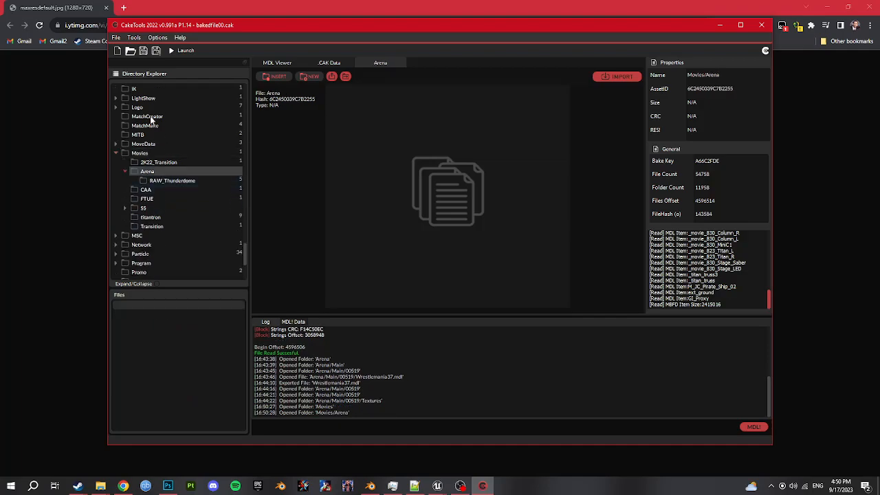
Load bakedfile04.cak from the WWE 2K22 game folder and open its Movies/Arena/WRESTLEMANIA_37 folder
click(130, 51)
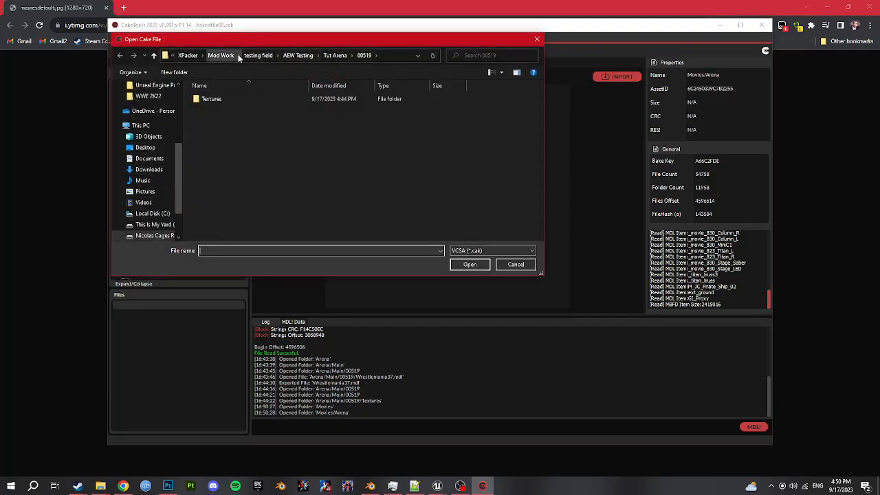
click(147, 96)
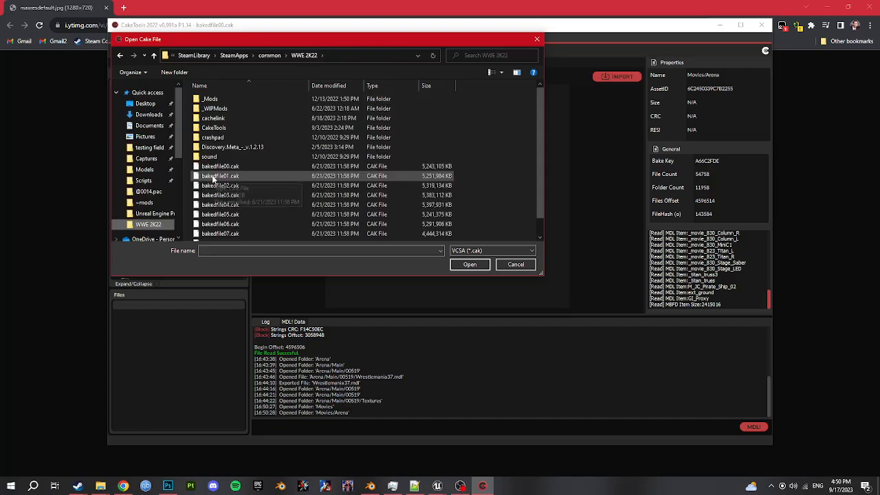
double_click(213, 176)
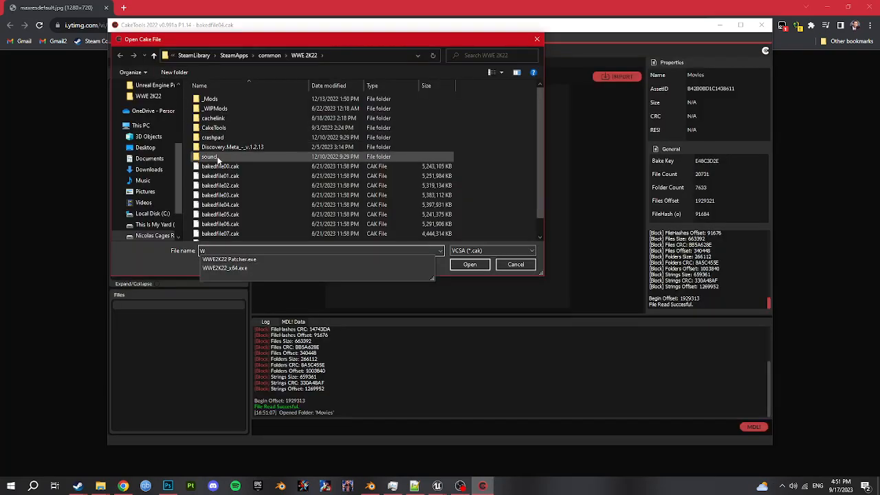
double_click(209, 199)
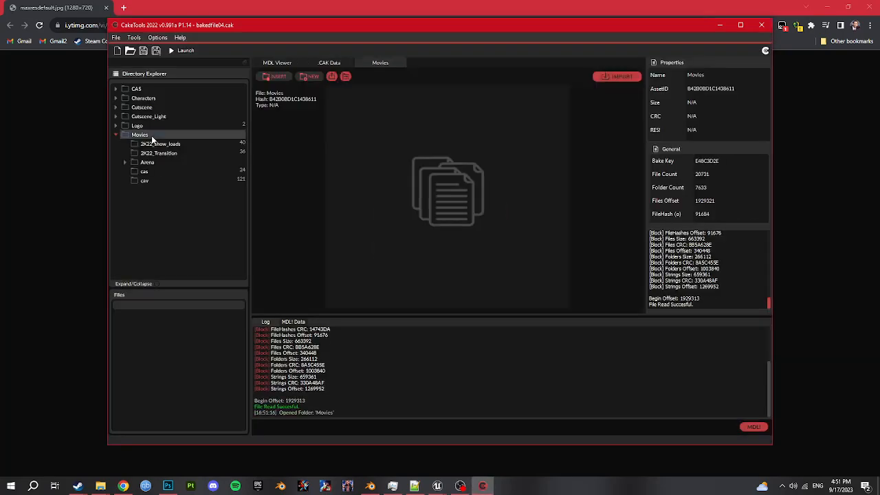
double_click(148, 162)
scroll(181, 201, down, 10)
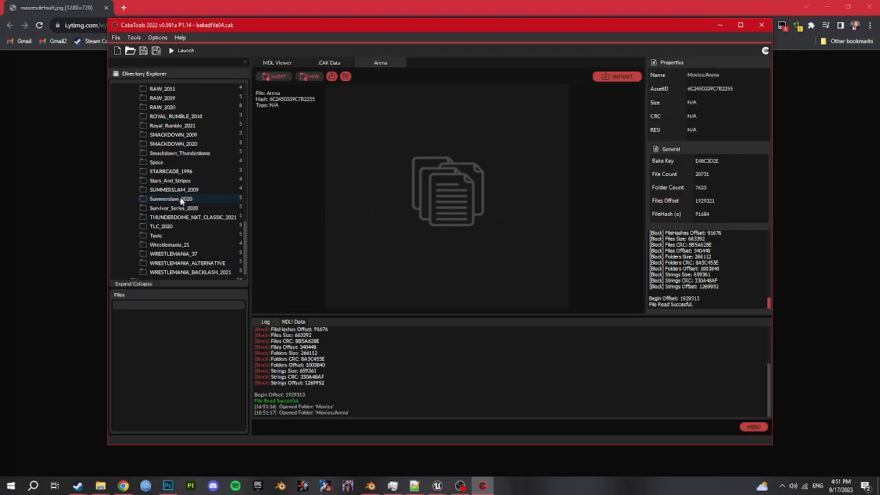
click(194, 255)
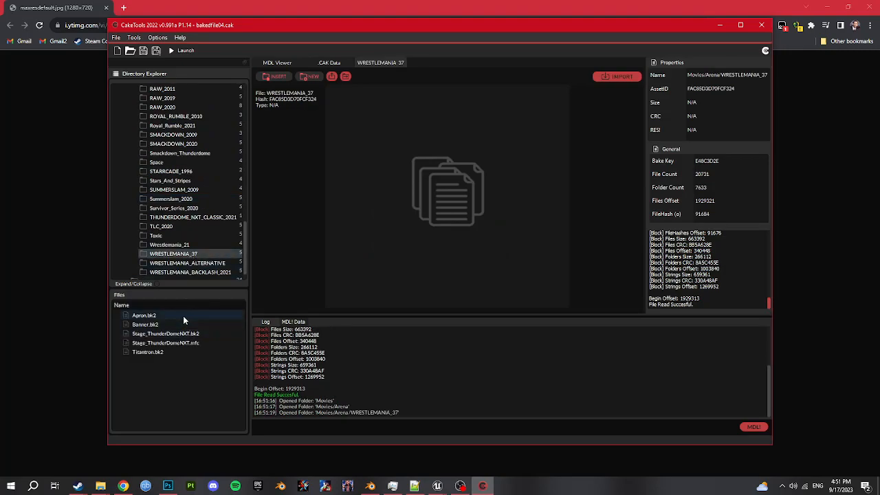
Switch to File Explorer, create a folder named movies inside Tut Arena, and open it
mouse_move(101, 486)
click(165, 447)
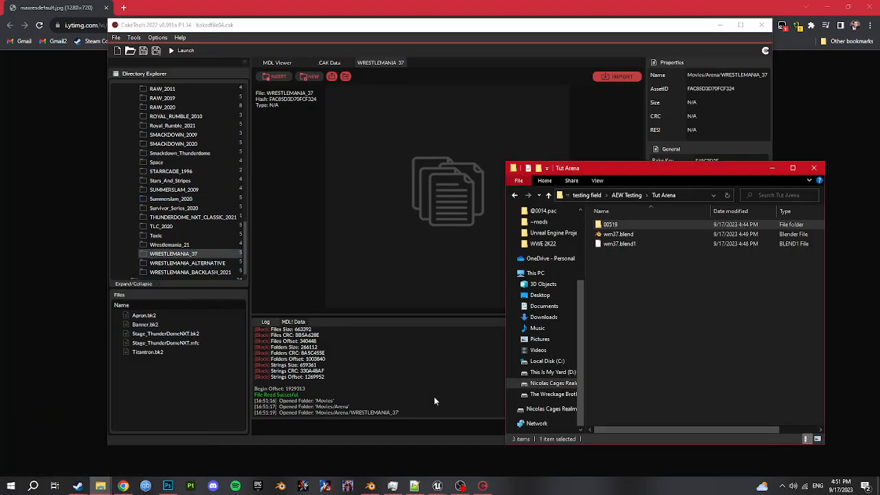
click(539, 169)
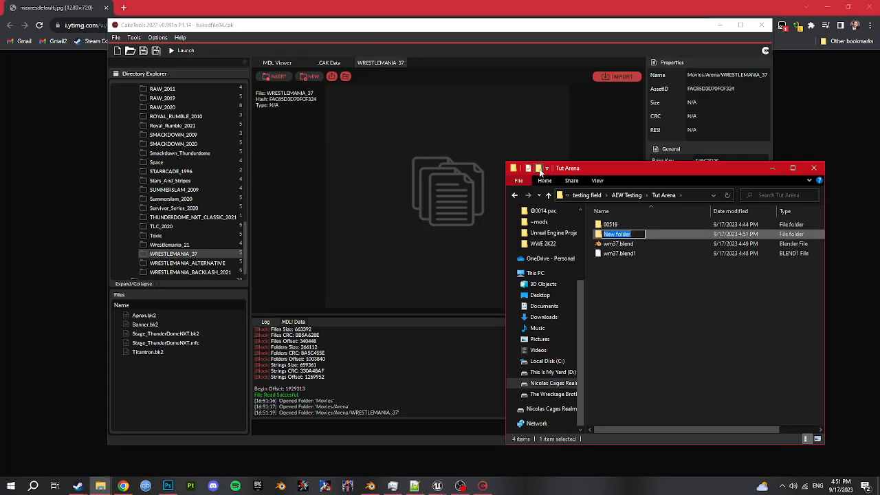
text(movies)
key(Return)
key(Return)
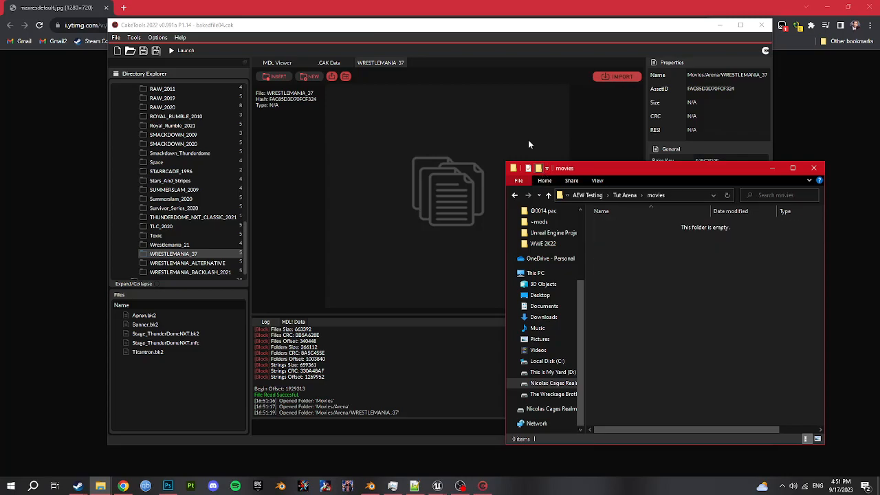
Export the whole WRESTLEMANIA_37 folder from CakeTools into the Tut Arena/movies folder
click(165, 255)
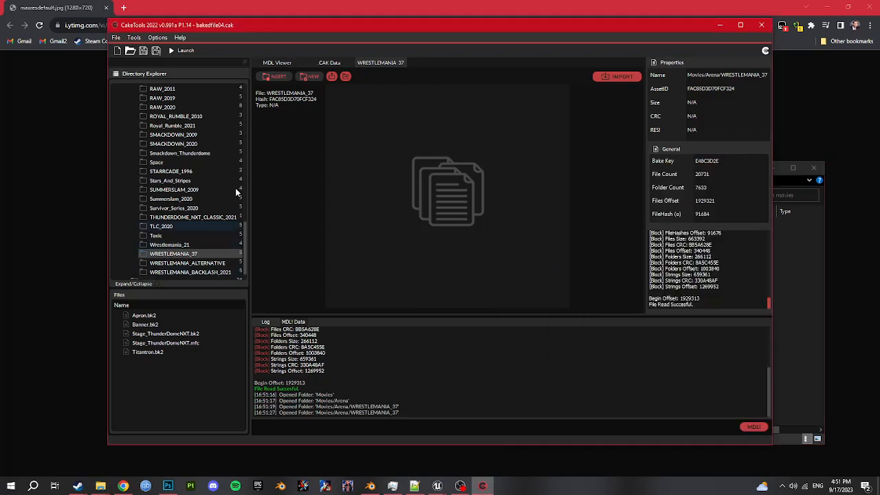
click(345, 76)
click(800, 271)
click(688, 195)
key(ctrl+c)
click(341, 252)
key(ctrl+v)
key(Return)
key(Return)
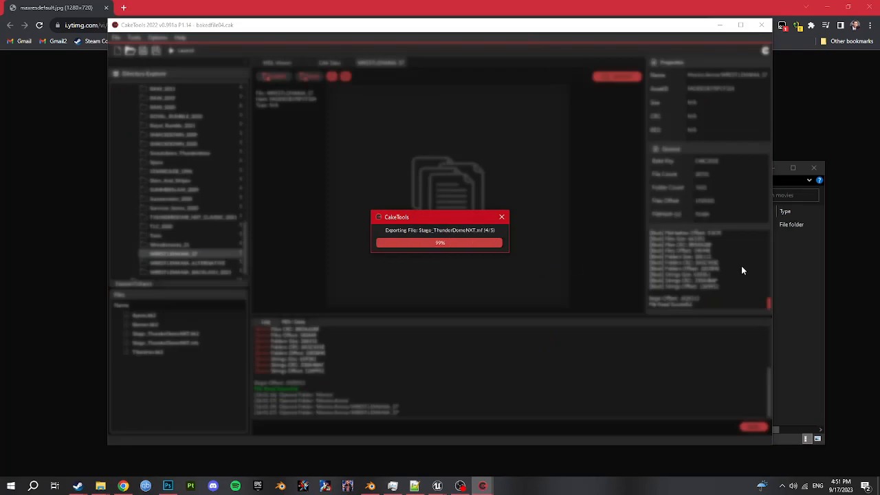
Preview the exported Apron.bk2, Banner.bk2 and Stage_ThunderDomeNXT.bk2 videos from the WRESTLEMANIA_37 folder
click(790, 257)
double_click(622, 224)
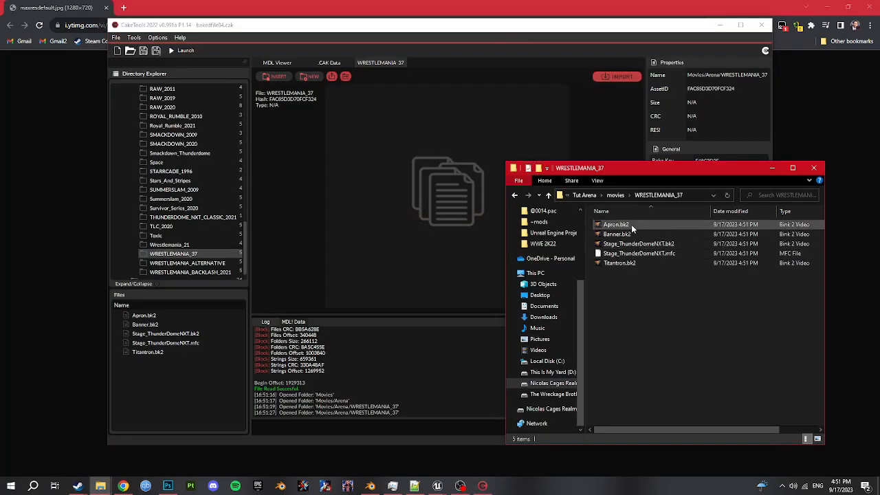
double_click(631, 226)
click(503, 290)
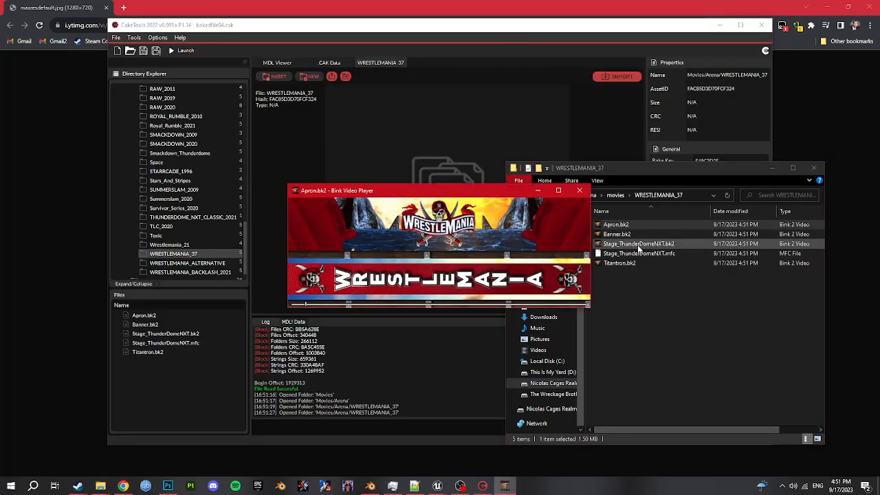
double_click(619, 234)
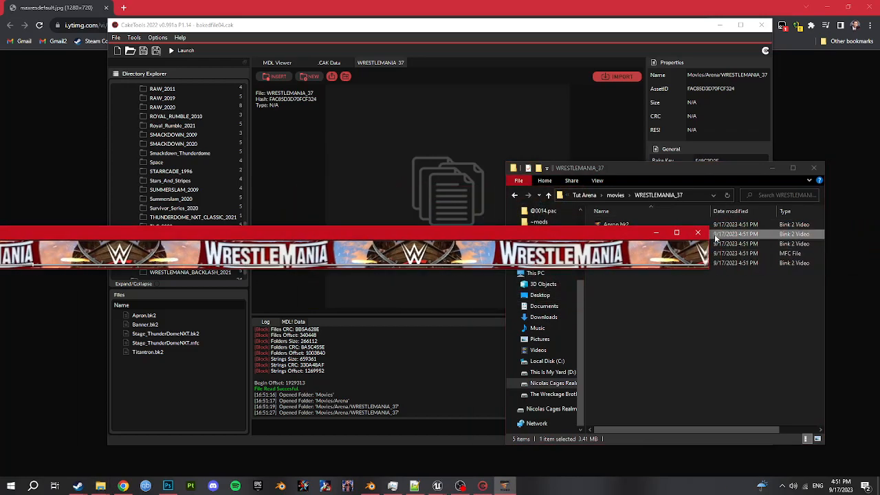
click(638, 254)
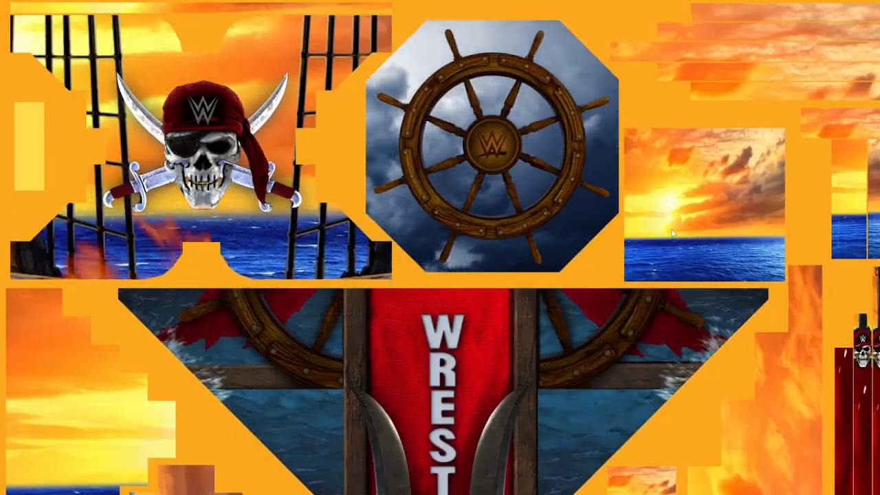
key(Escape)
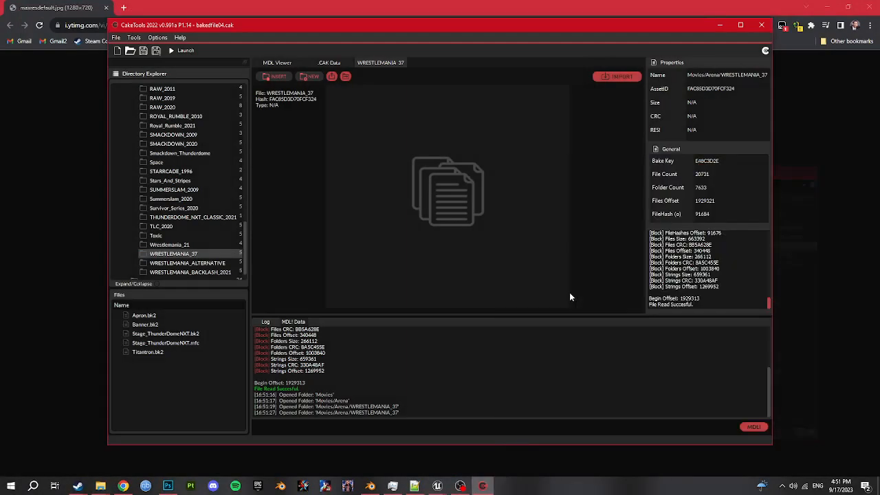
Open AEW Testing/Tut Arena/movies/WRESTLEMANIA_37 in a File Explorer window and select Stage_ThunderDomeNXT.bk2
click(100, 486)
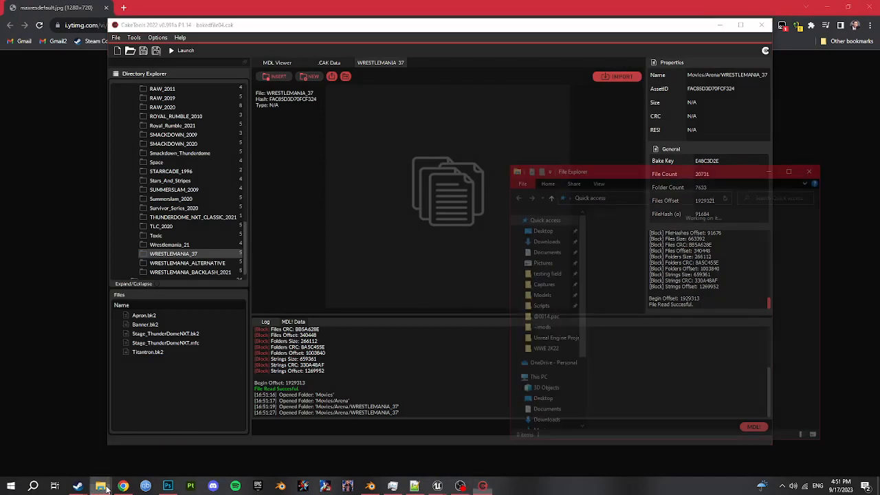
click(567, 277)
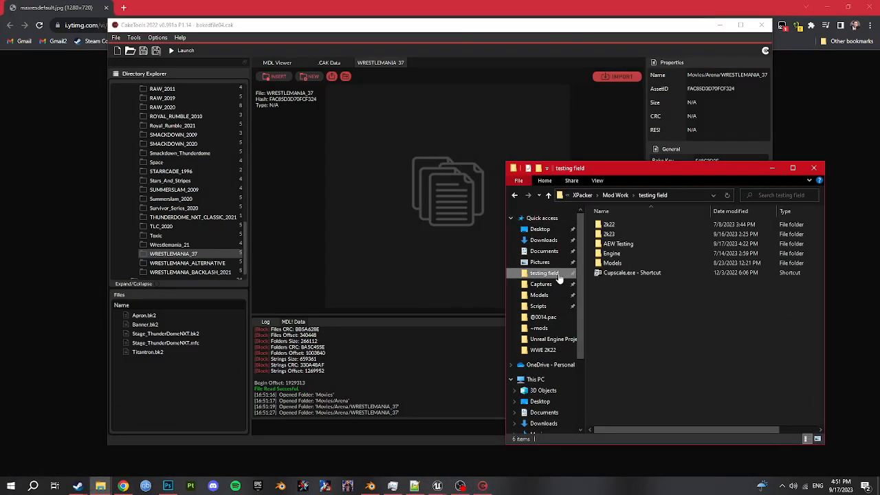
double_click(624, 243)
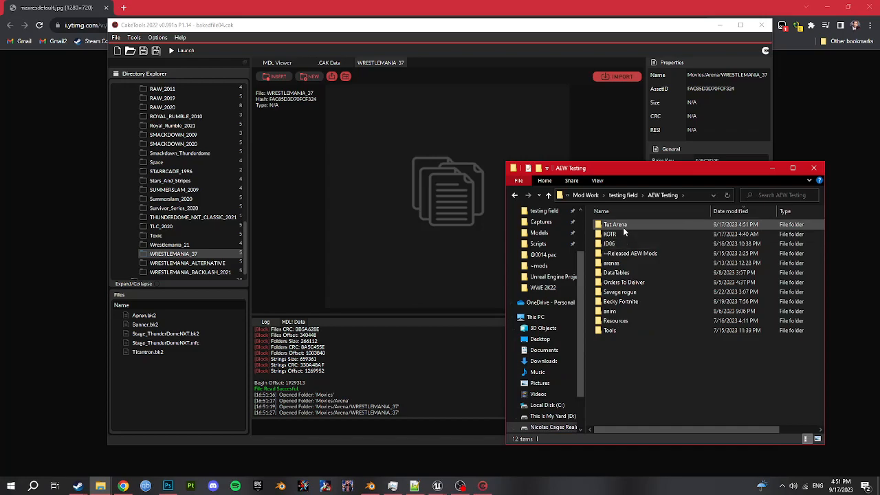
double_click(623, 228)
click(622, 228)
double_click(622, 232)
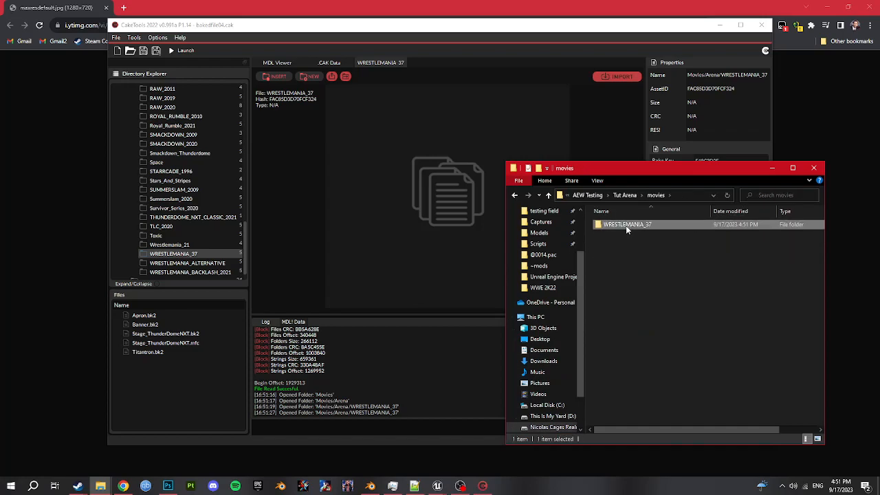
double_click(626, 226)
click(626, 244)
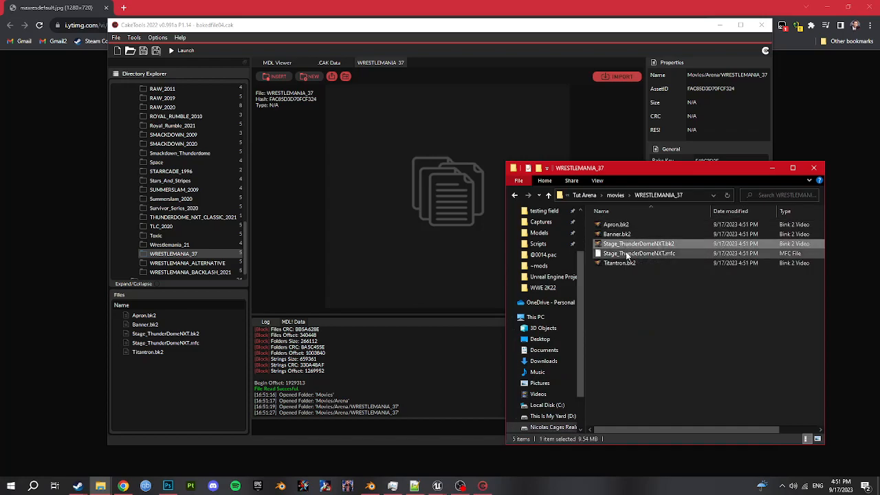
Preview Titantron.bk2 and delete Stage_ThunderDomeNXT.mfc from the WRESTLEMANIA_37 movies folder
double_click(624, 263)
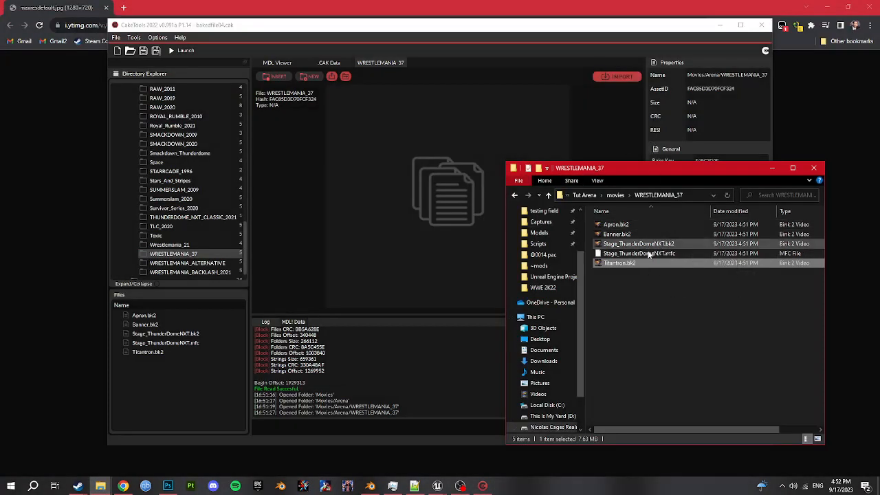
click(650, 255)
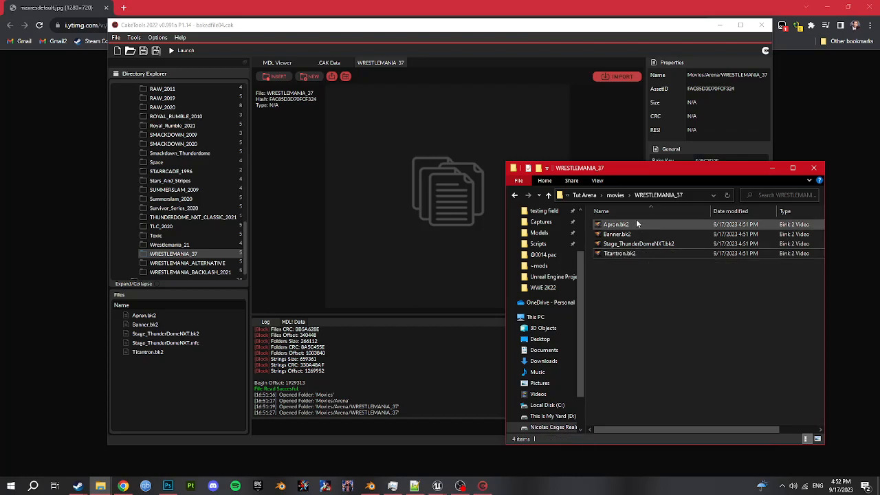
Go up to the Mod Work folder and launch RAD Video Tools from the radvideo.exe shortcut
click(583, 195)
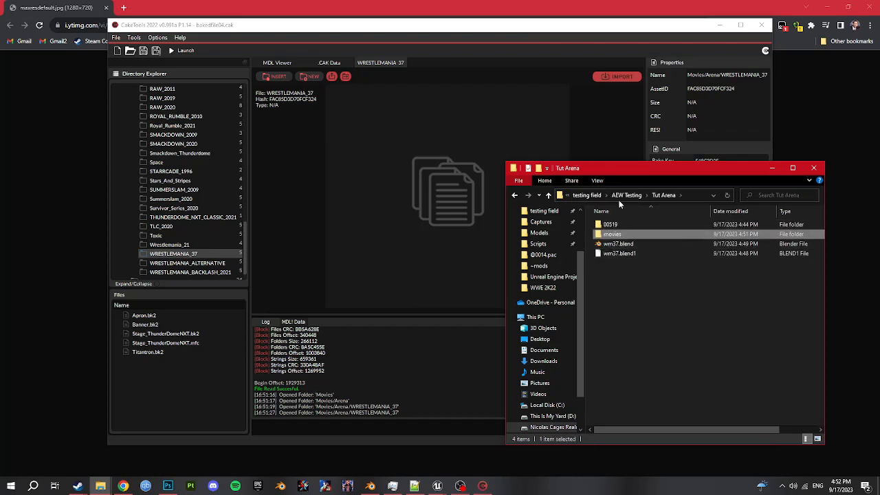
click(587, 195)
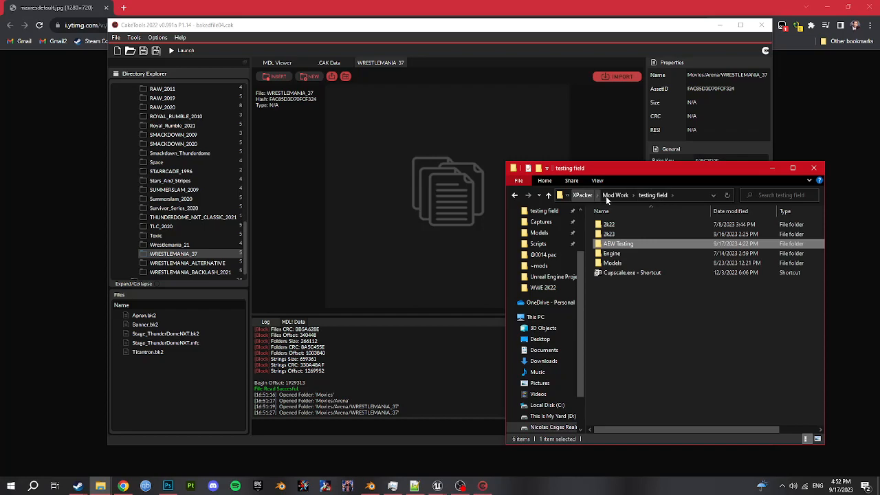
click(601, 196)
scroll(638, 383, down, 7)
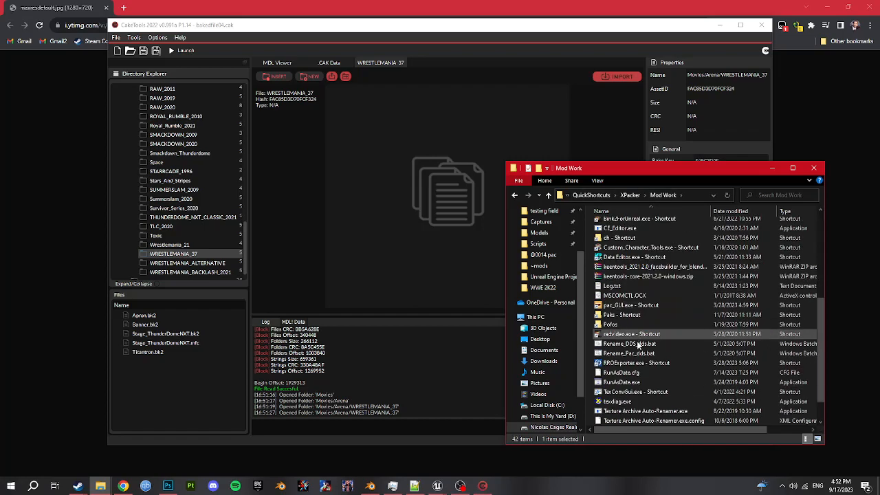
double_click(621, 277)
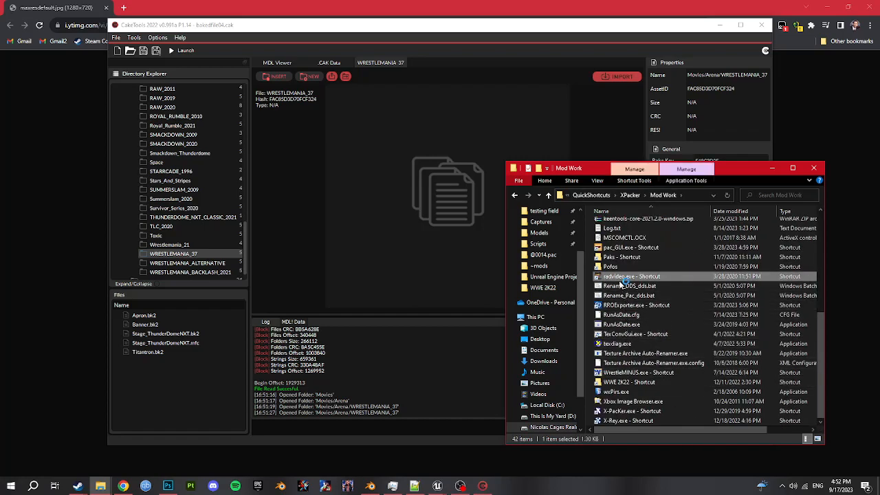
Return File Explorer to the Tut Arena/movies/WRESTLEMANIA_37 folder and load the same folder in RAD Video Tools
key(alt+Left)
key(alt+Left)
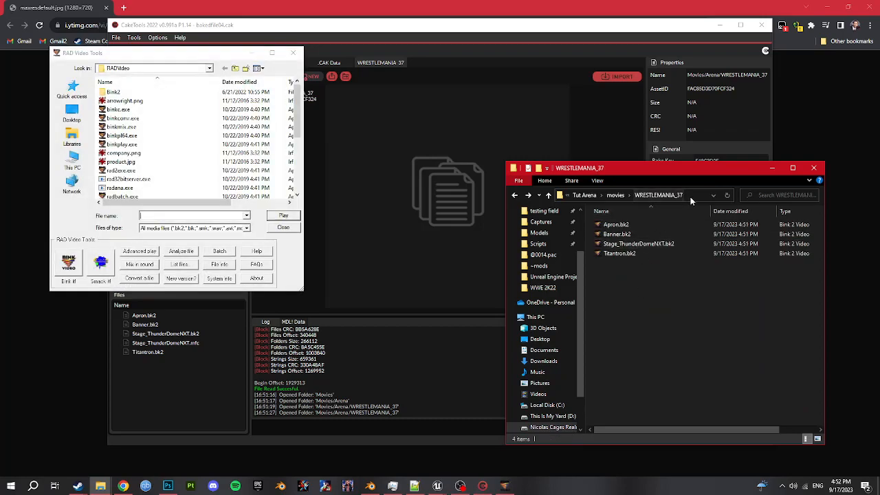
click(177, 214)
key(ctrl+v)
key(Return)
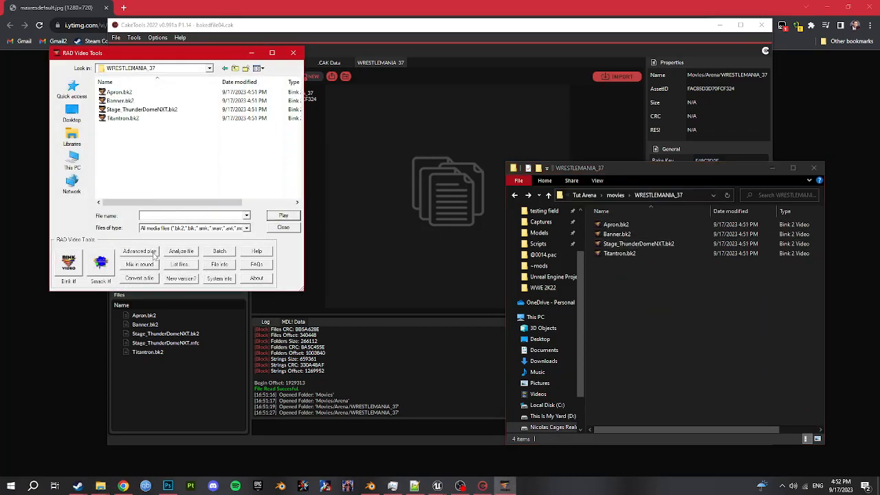
Convert Stage_ThunderDomeNXT.bk2 to JPEG files in the WRESTLEMANIA_37 folder, stopping the conversion after the first few frames
click(124, 109)
click(145, 278)
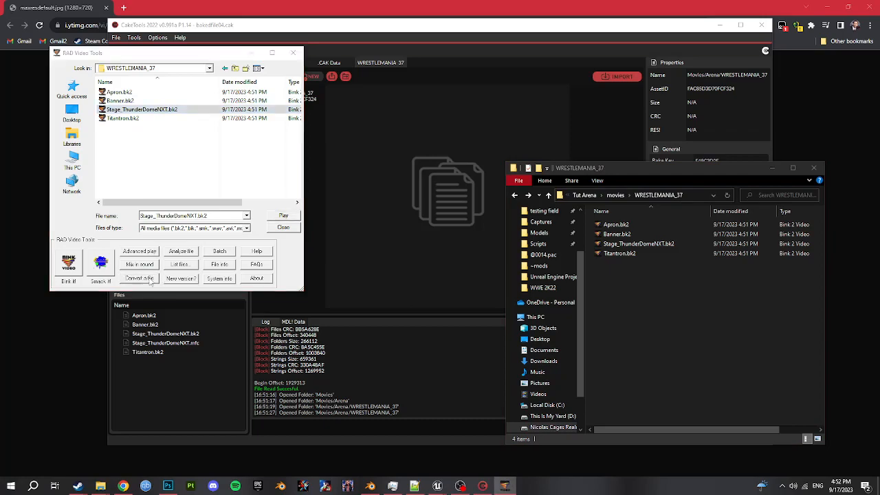
click(208, 56)
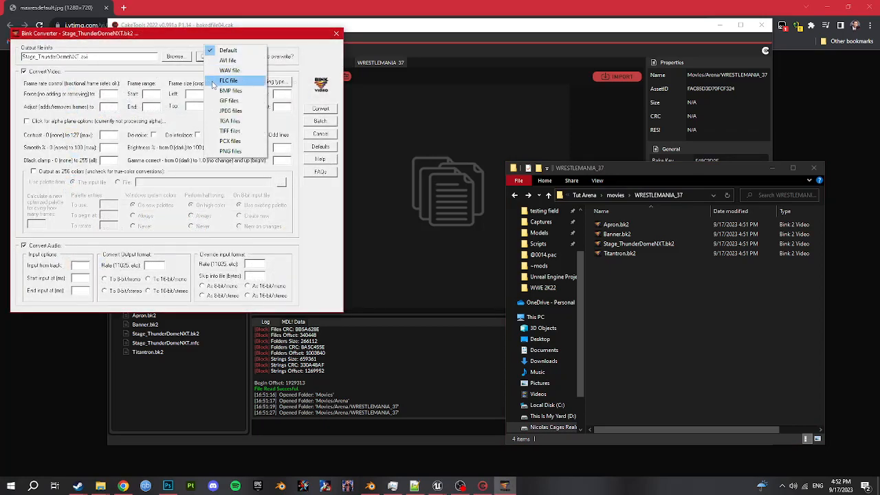
click(222, 112)
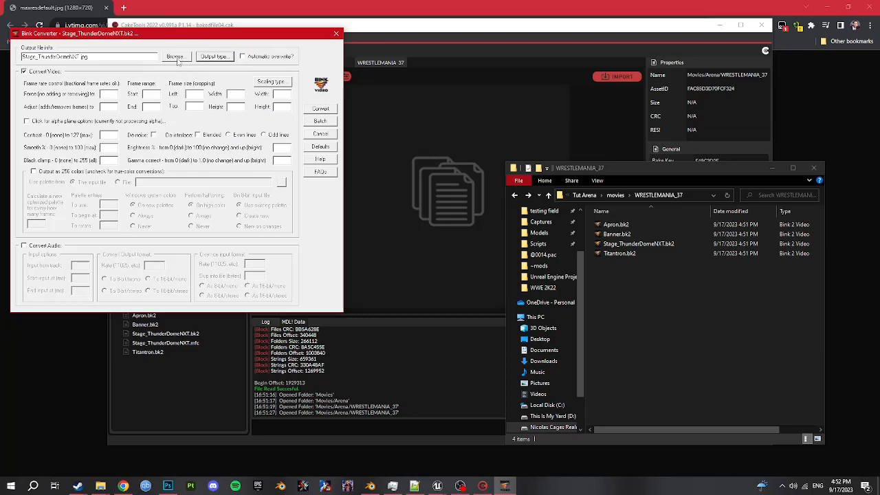
click(175, 57)
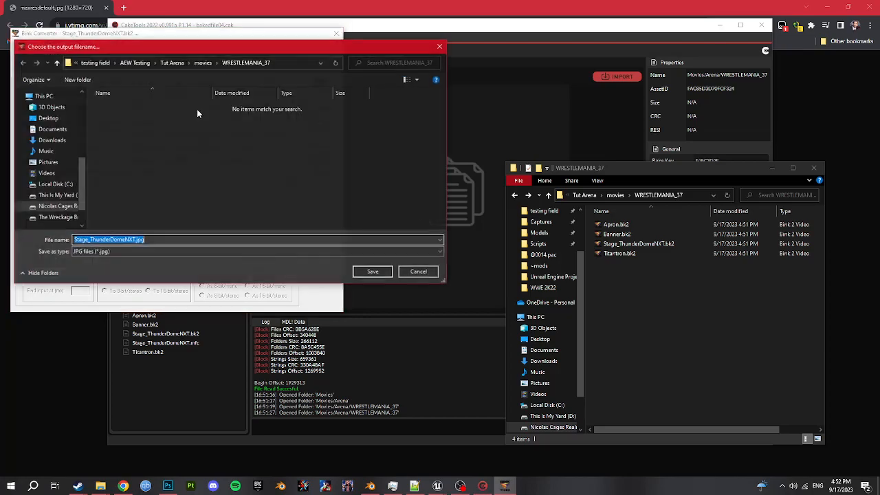
click(373, 272)
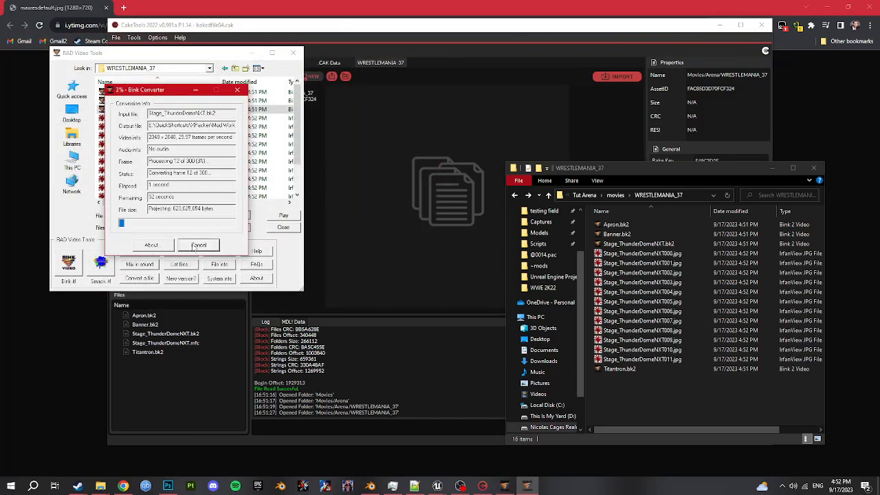
click(196, 246)
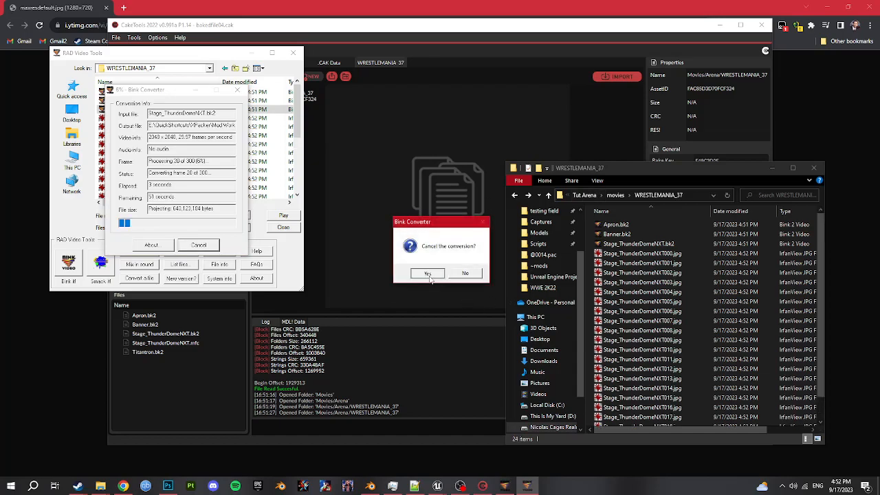
click(427, 274)
Show the WRESTLEMANIA_37 folder as large icons and view the extracted Stage_ThunderDomeNXT frames in IrfanView
click(600, 171)
click(603, 181)
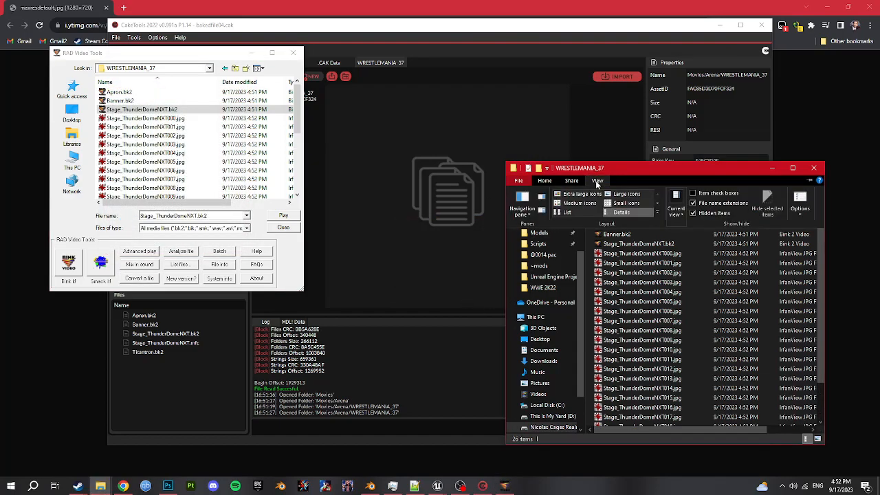
click(622, 194)
click(791, 246)
click(794, 244)
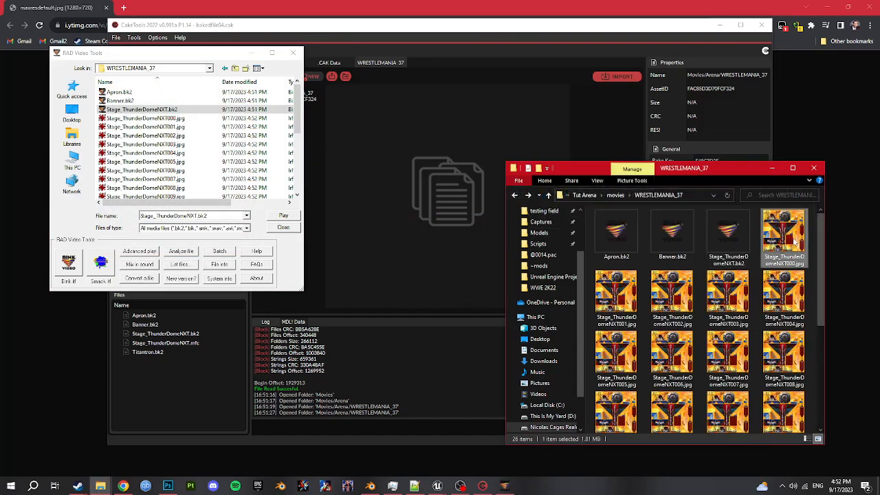
double_click(777, 288)
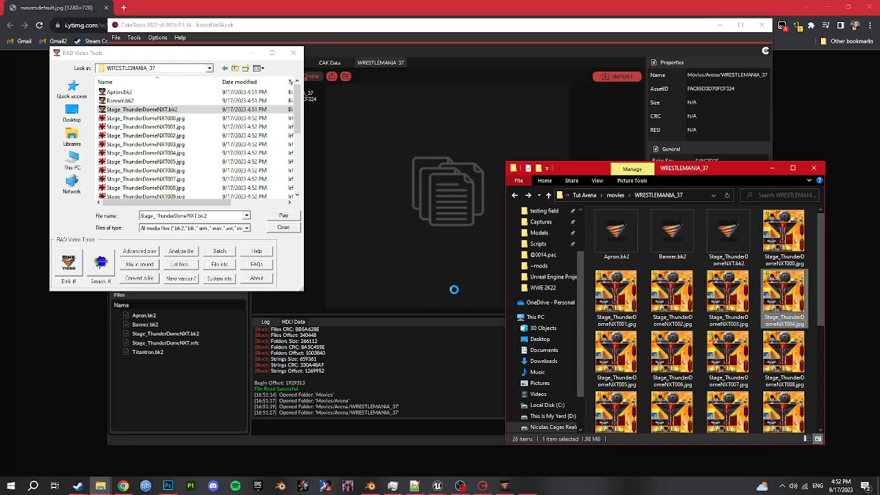
scroll(443, 278, down, 11)
scroll(445, 278, down, 3)
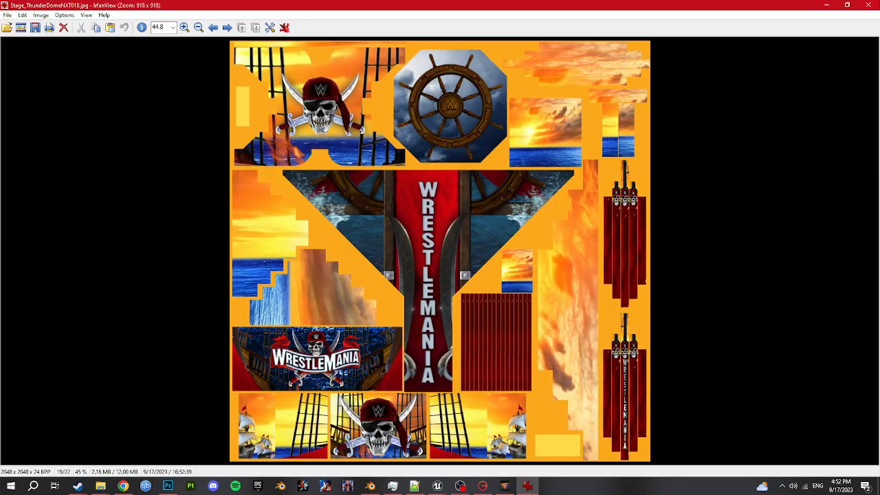
click(869, 5)
Delete all extracted Stage_ThunderDomeNXT JPG frames except Stage_ThunderDomeNXT000.jpg
scroll(786, 279, down, 4)
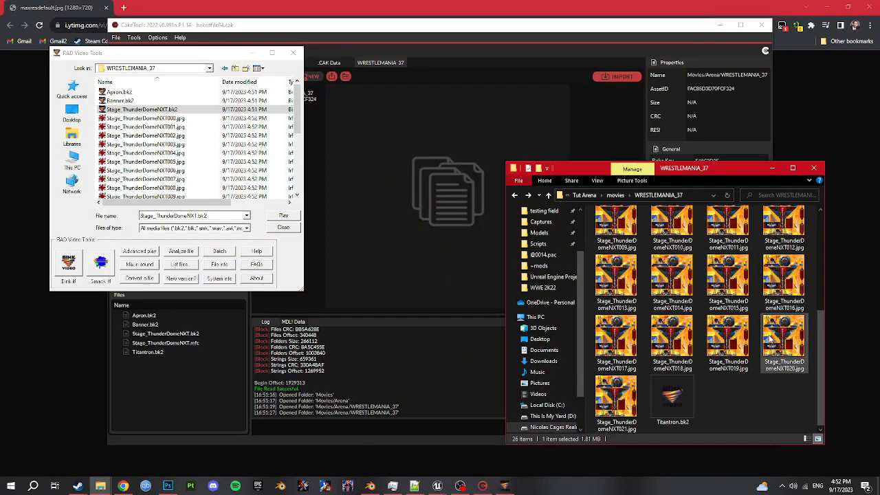
shift+click(619, 399)
scroll(725, 333, up, 4)
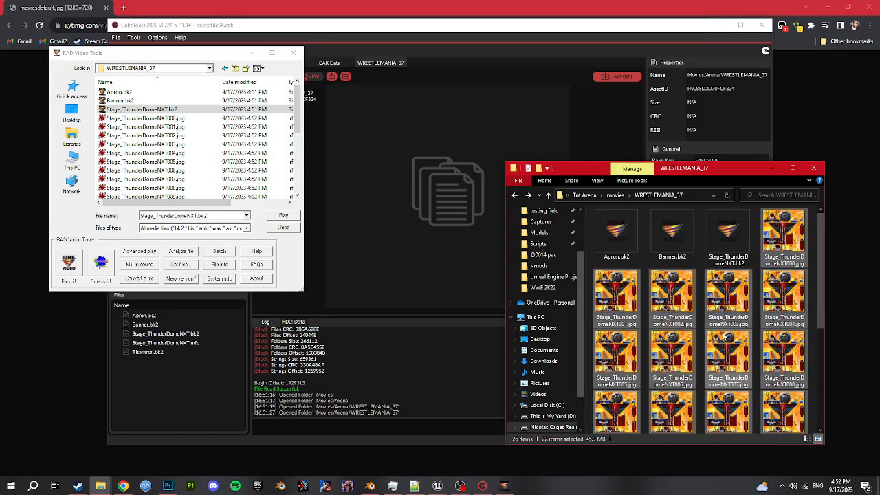
ctrl+click(798, 242)
key(Delete)
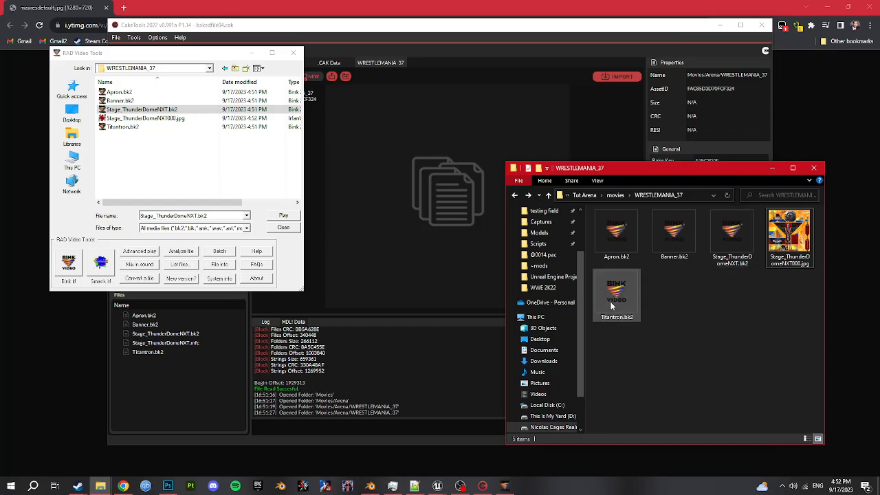
Convert Titantron.bk2 to JPEG files, stop the conversion after the first few frames, and close RAD Video Tools
click(120, 126)
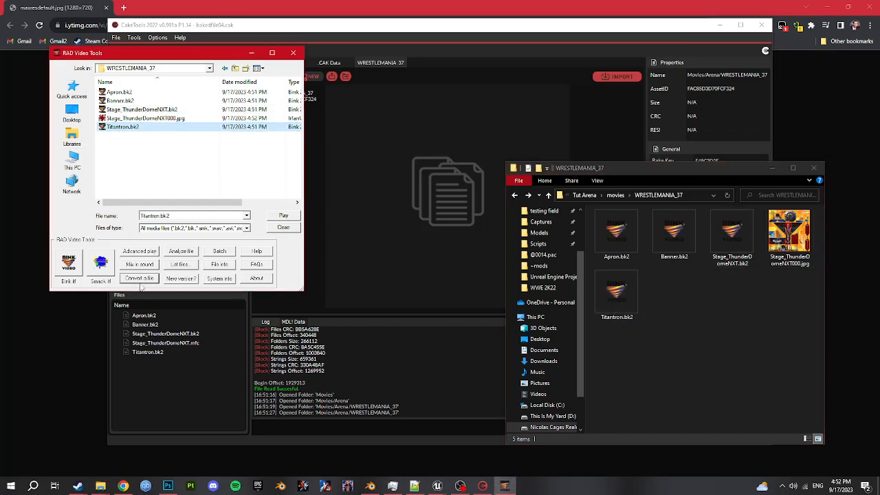
click(141, 278)
click(225, 57)
click(227, 61)
click(225, 58)
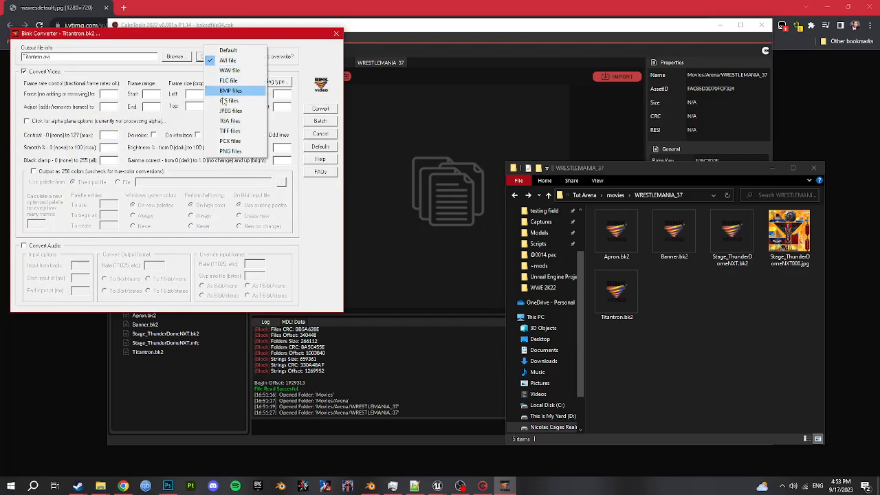
click(227, 108)
click(318, 110)
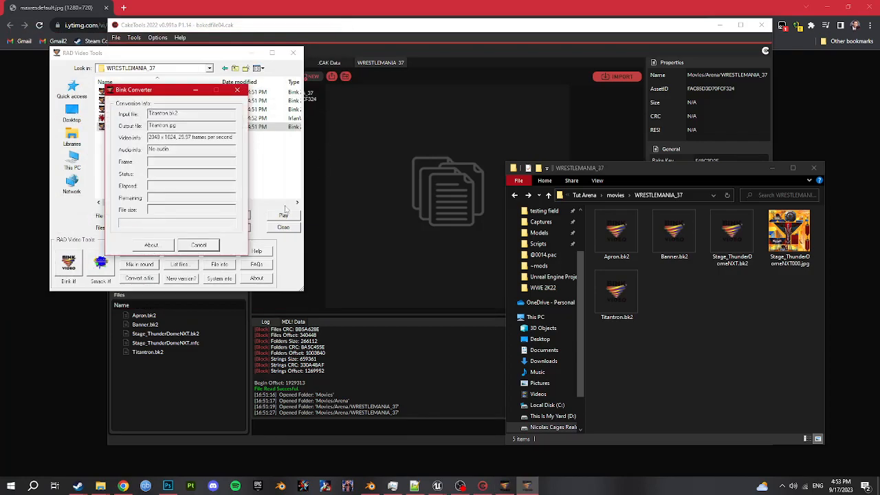
click(195, 247)
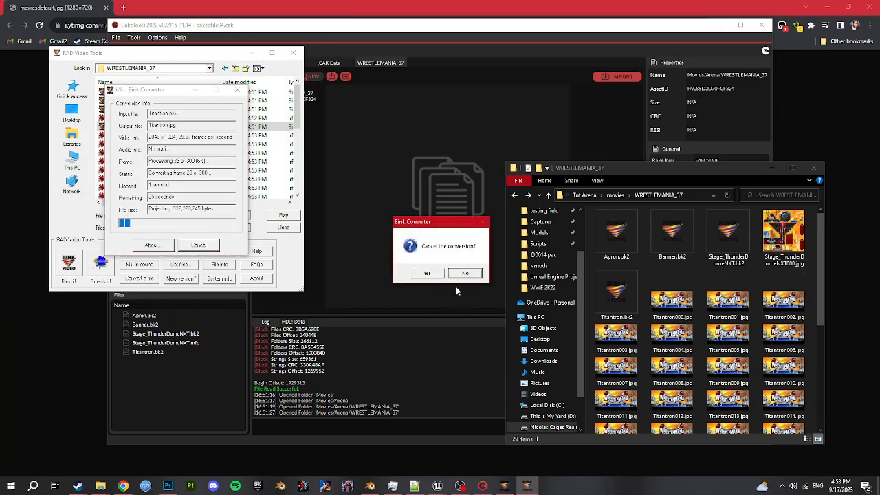
key(Return)
click(293, 53)
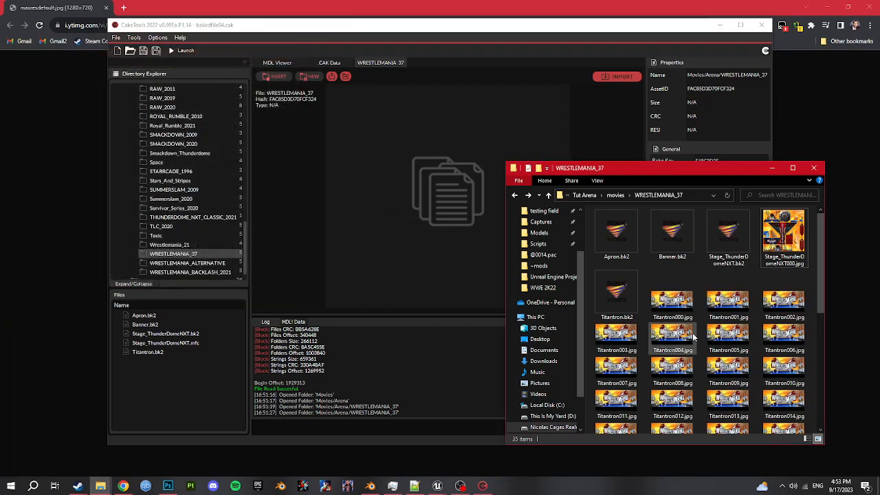
Delete all extracted Titantron JPG frames except Titantron000.jpg
scroll(720, 304, down, 3)
scroll(720, 304, up, 3)
shift+click(727, 302)
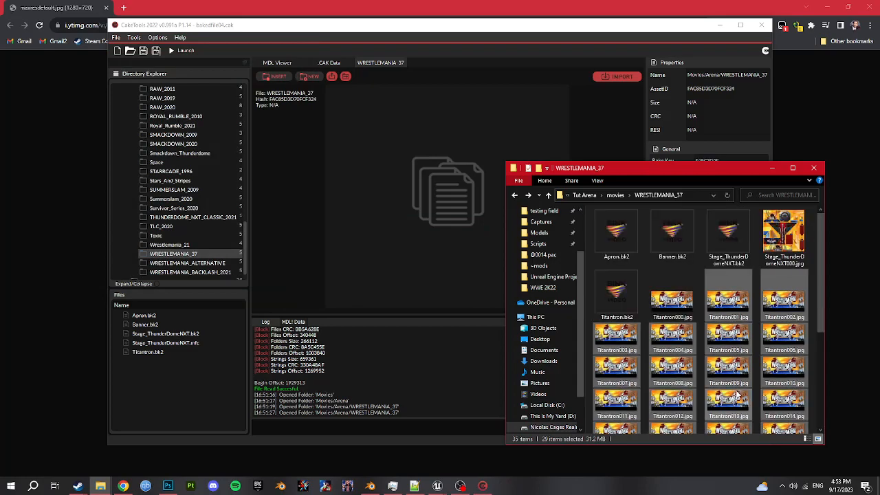
key(Delete)
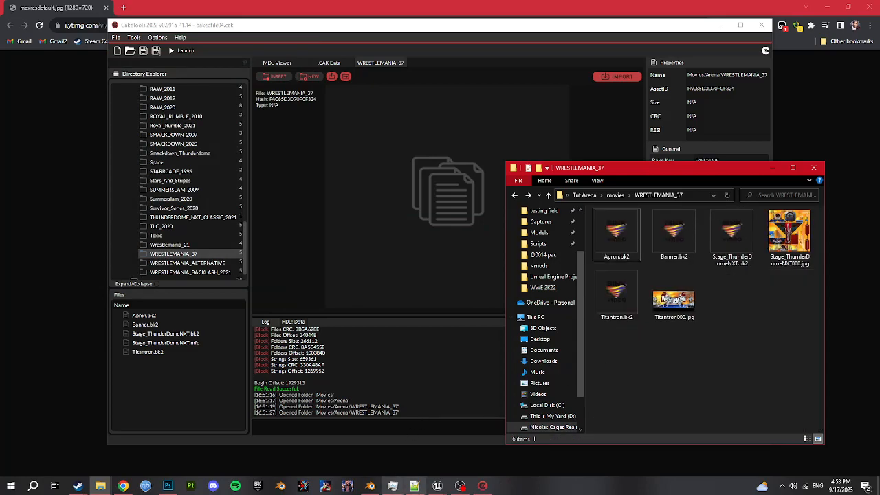
Check the WrestleMania arena reference image in Chrome and switch to the wm37.blend scene in Blender
click(358, 467)
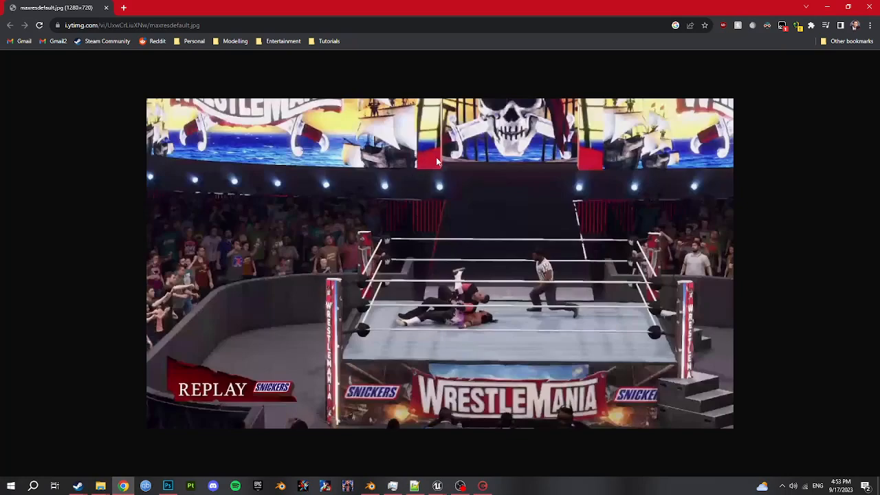
key(alt+Tab)
key(alt+Tab)
key(alt+Tab)
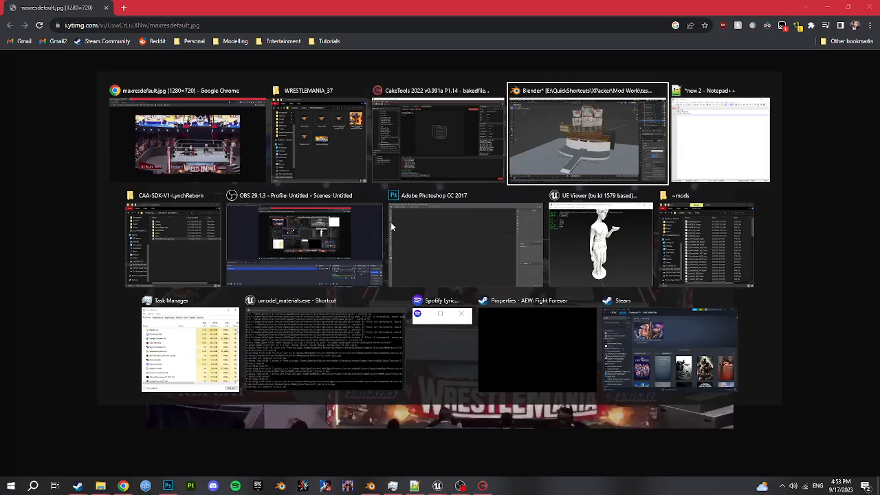
middle_drag(487, 279, 522, 274)
scroll(521, 273, up, 3)
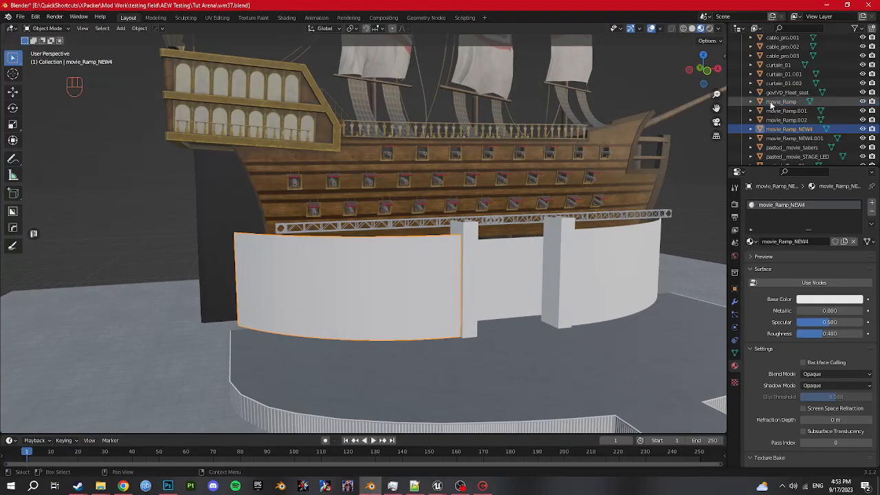
Select the movie_Ramp object, enable nodes on its material, and assign an Image Texture to the Base Color
click(781, 102)
scroll(583, 240, up, 5)
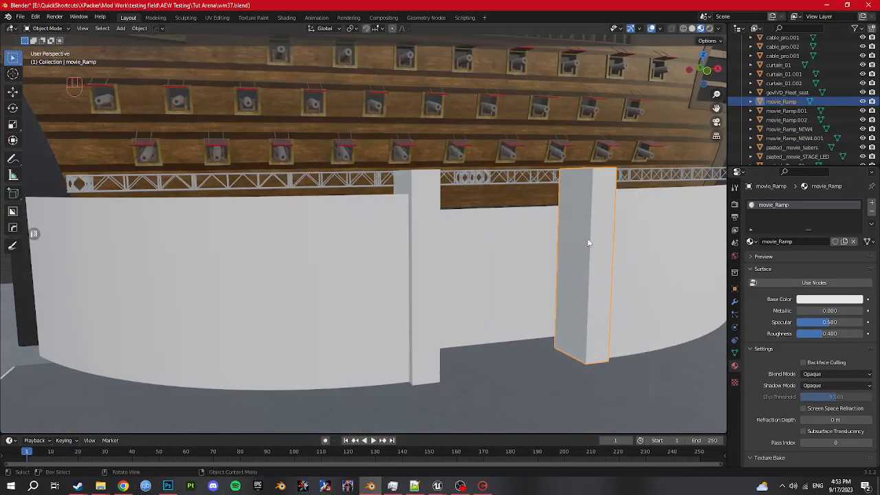
click(779, 283)
click(800, 339)
click(619, 258)
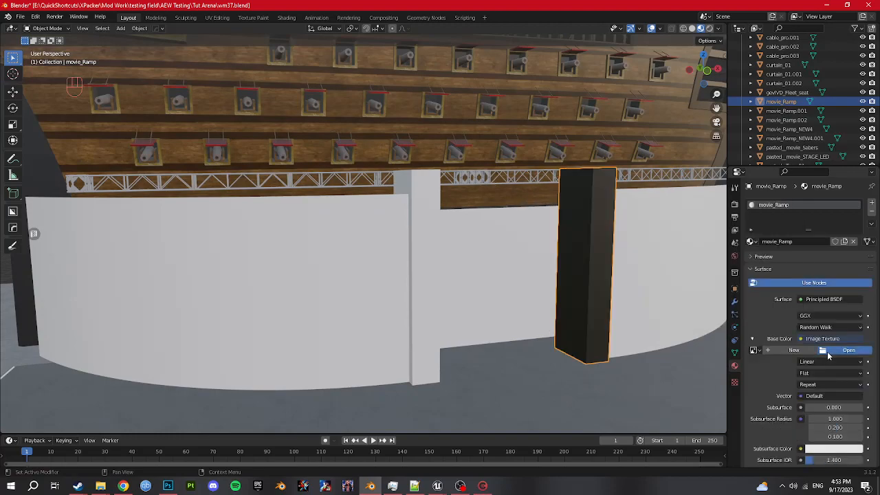
Load Stage_ThunderDomeNXT000.jpg from the movies\WRESTLEMANIA_37 folder as movie_Ramp's Base Color image
click(848, 350)
scroll(228, 312, down, 3)
click(230, 348)
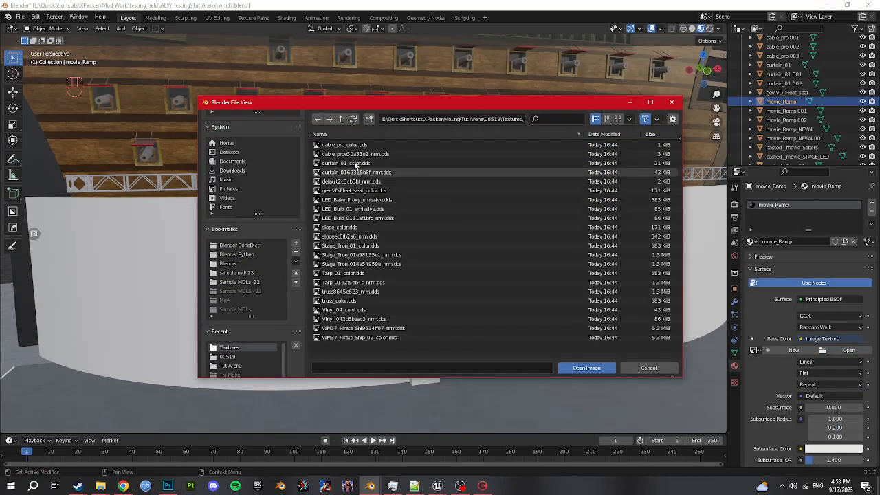
click(341, 119)
double_click(347, 145)
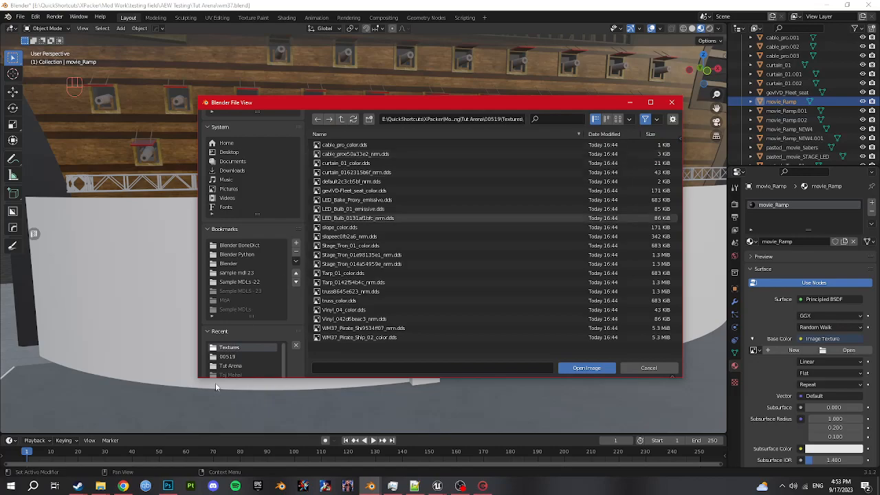
click(240, 357)
click(341, 119)
double_click(339, 154)
double_click(341, 145)
double_click(339, 146)
middle_drag(515, 256, 482, 259)
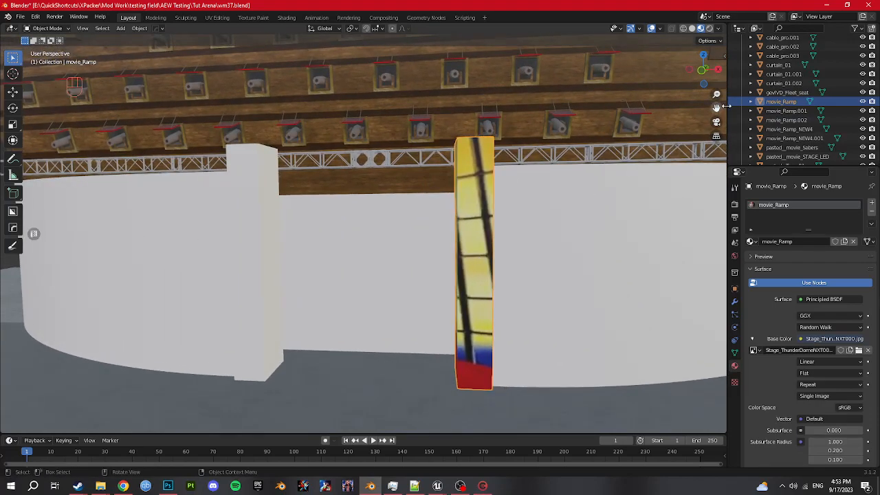
Link movie_Ramp's material to the other entrance pillar, movie_Ramp.001
ctrl+click(784, 111)
key(ctrl+j)
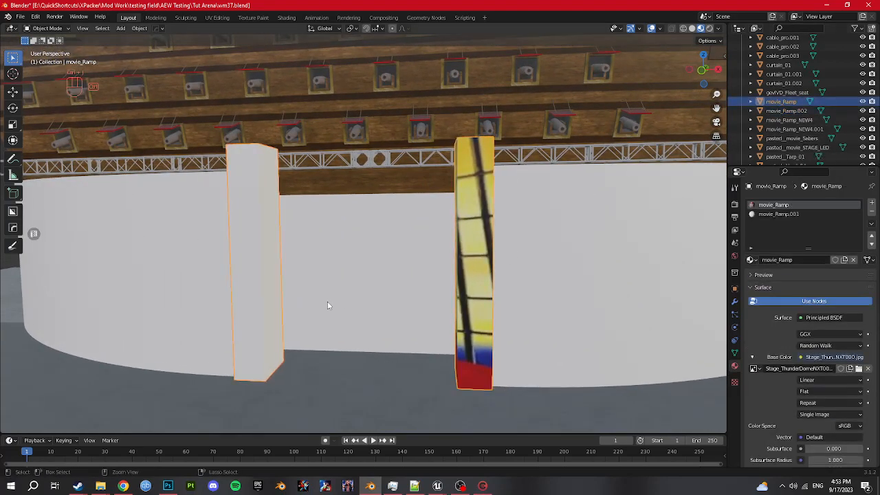
key(ctrl+z)
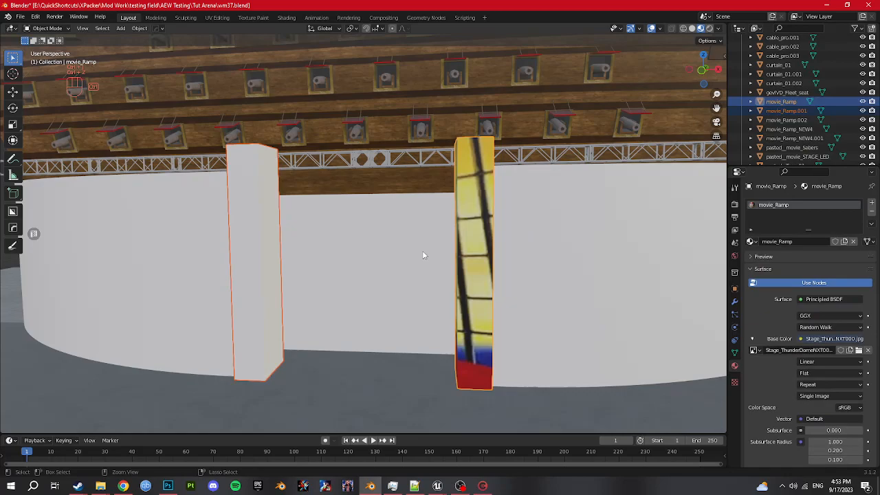
key(ctrl+l)
click(423, 251)
middle_drag(422, 255, 309, 258)
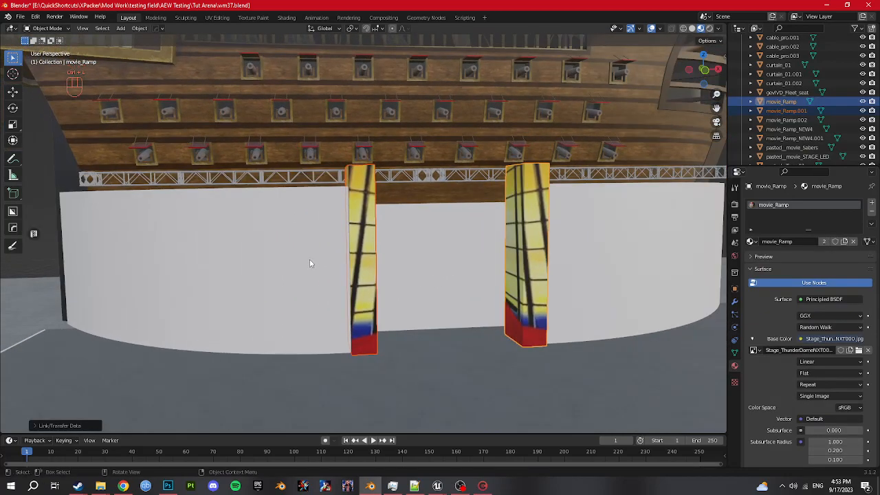
Try to link movie_Ramp.001's material to the centre screen movie_Ramp.002, and undo the link
click(471, 224)
click(789, 121)
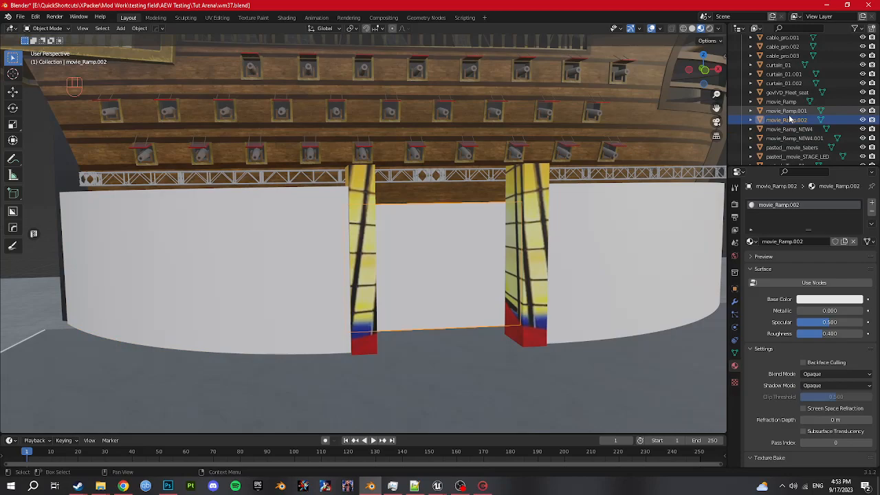
ctrl+click(789, 114)
key(ctrl+l)
click(448, 255)
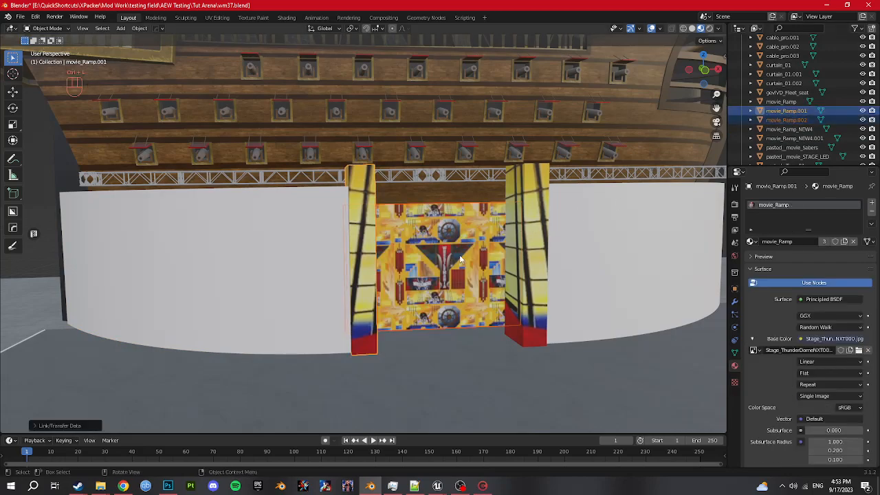
key(ctrl+z)
key(ctrl+z)
key(ctrl+z)
key(ctrl+z)
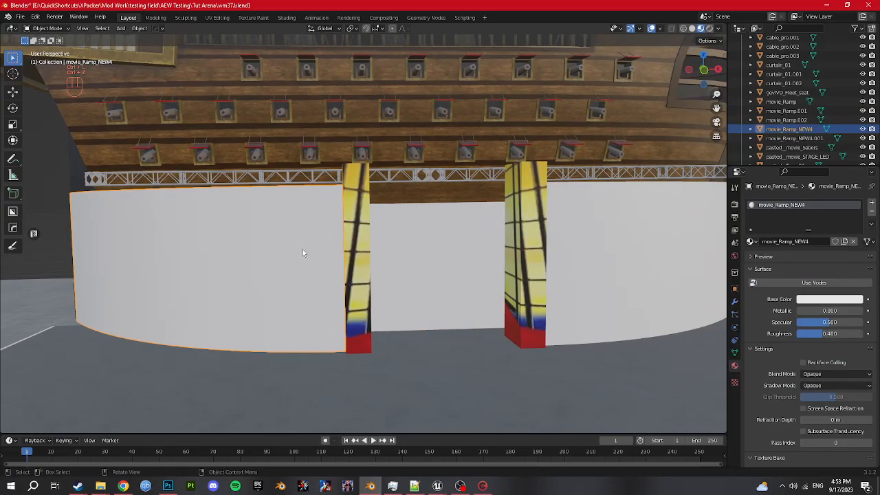
Try to link movie_Ramp's material to the curved screen movie_Ramp_NEW4, and undo the link
ctrl+click(781, 101)
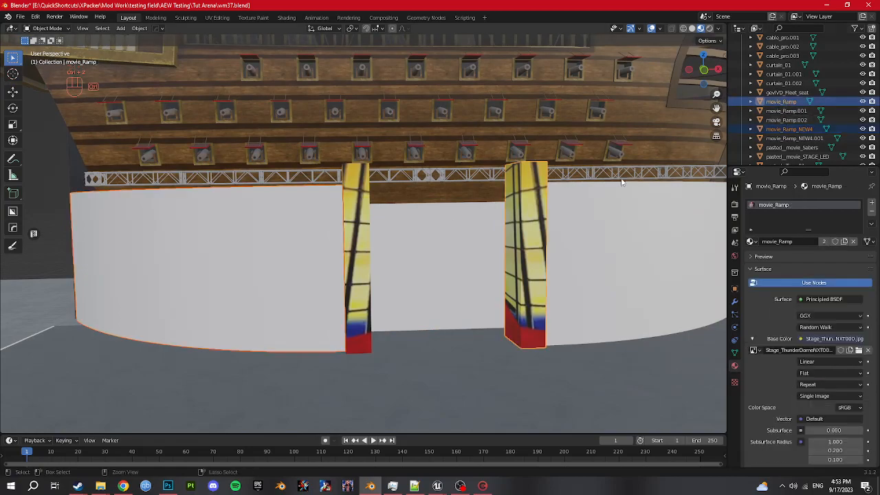
key(ctrl+l)
click(375, 265)
middle_drag(375, 265, 408, 260)
key(ctrl+z)
key(ctrl+z)
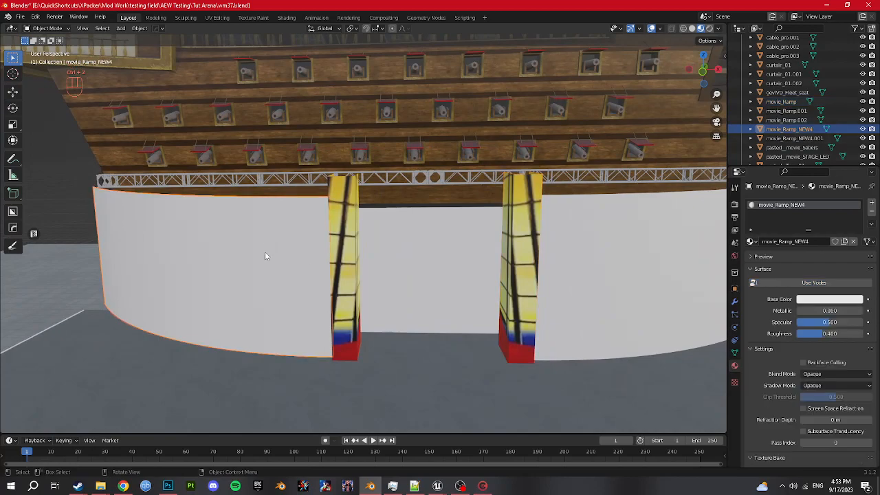
Examine movie_Ramp_NEW4's UV layout, the arena reference image in Chrome and Titantron000.jpg, and return to the Blender layout
click(217, 17)
scroll(224, 266, up, 6)
scroll(224, 266, down, 2)
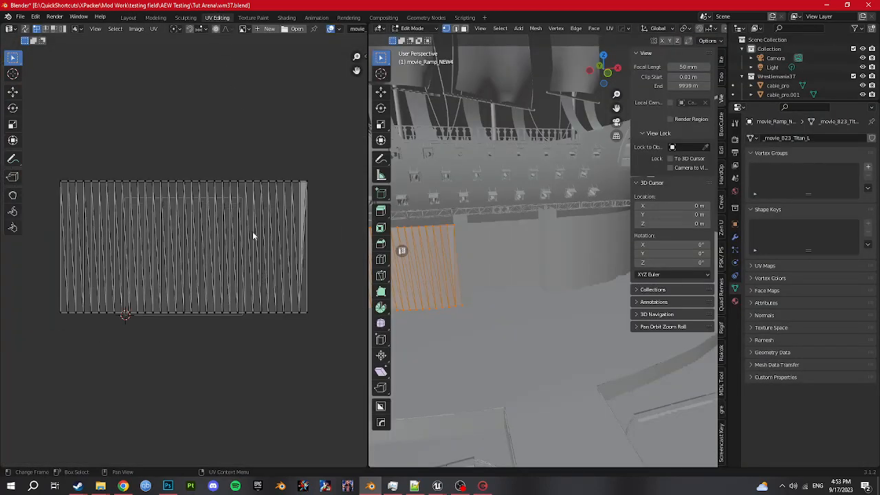
click(125, 486)
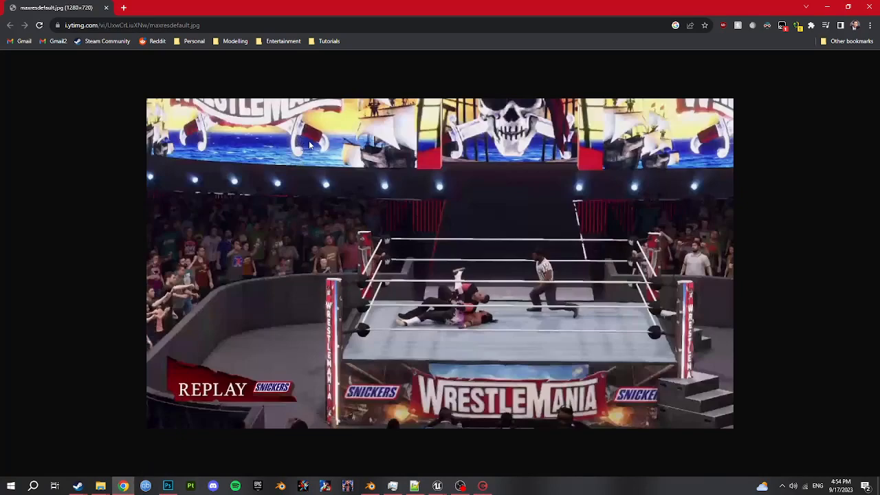
key(alt+Tab)
key(alt+Tab)
double_click(680, 306)
key(Escape)
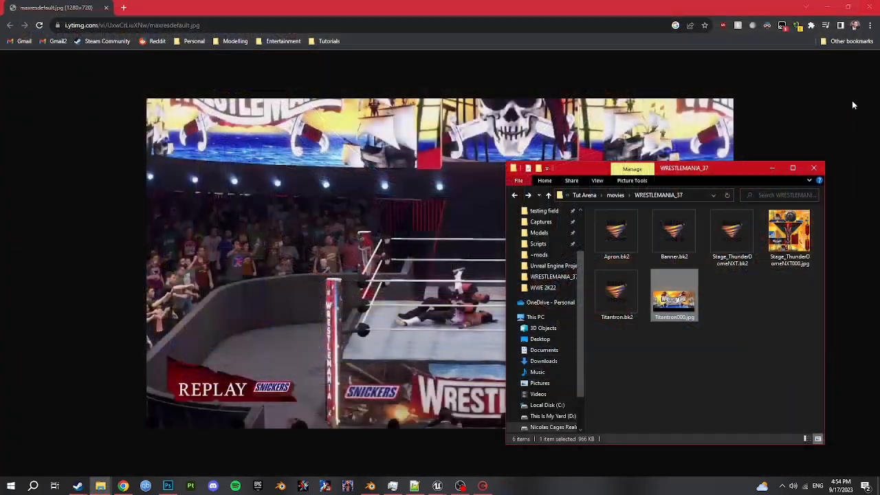
key(alt+Tab)
click(416, 126)
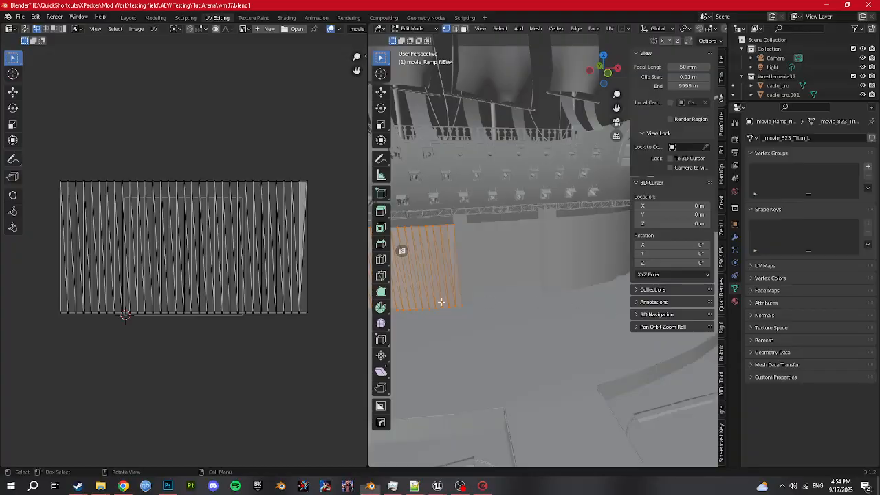
click(129, 18)
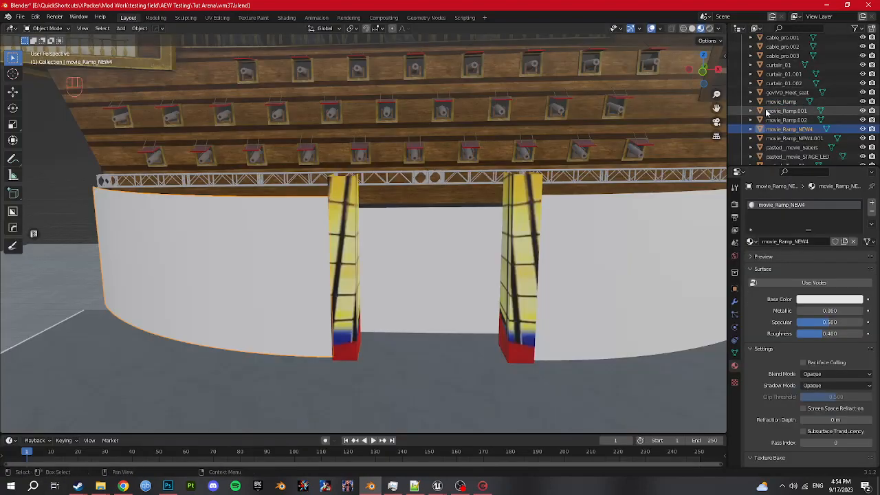
Enable nodes on movie_Ramp_NEW4.001's material and assign an Image Texture to its Base Color
click(794, 138)
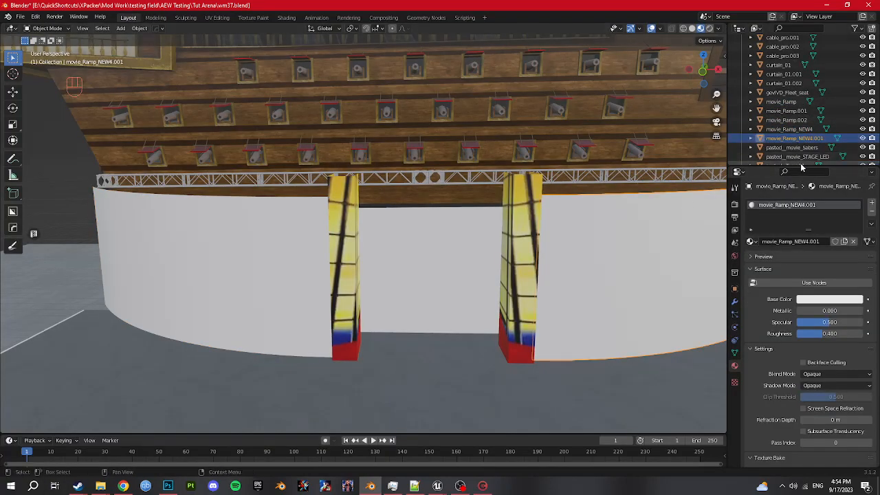
click(808, 283)
click(800, 338)
click(687, 279)
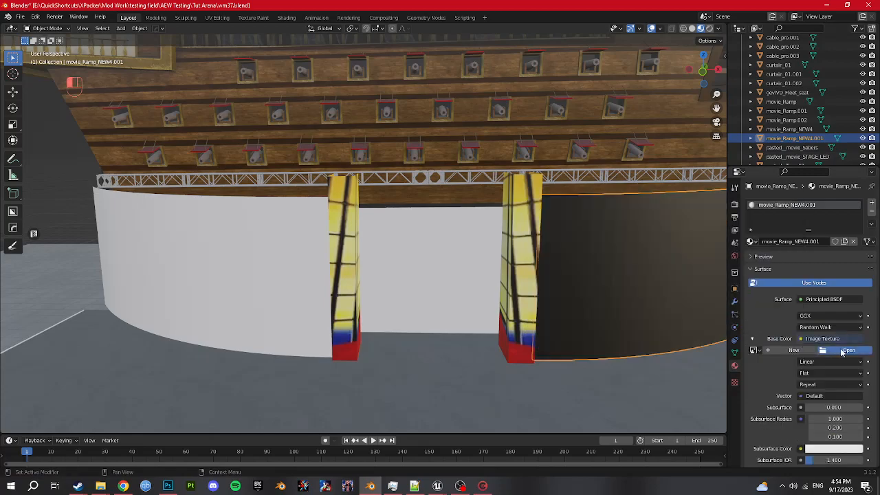
Load Titantron000.jpg from the WRESTLEMANIA_37 folder as the image on movie_Ramp_NEW4.001
click(849, 350)
scroll(273, 308, down, 1)
click(245, 330)
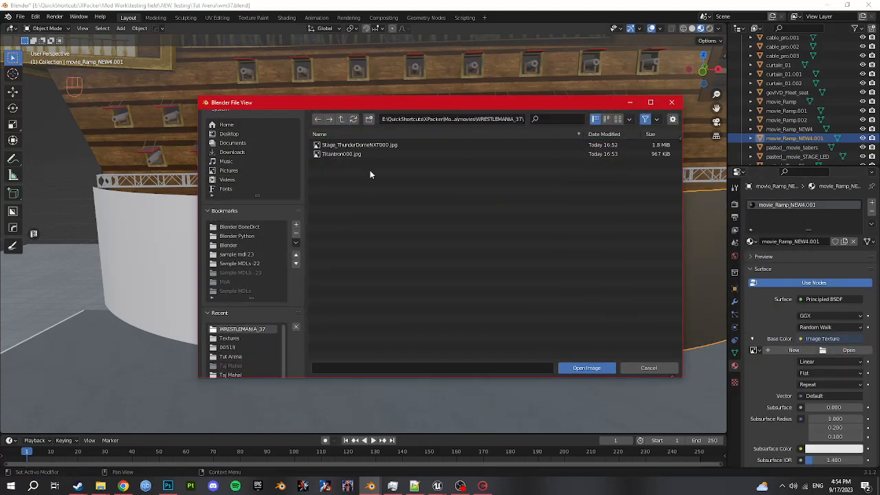
double_click(369, 154)
scroll(467, 250, up, 5)
mouse_move(481, 301)
middle_down()
mouse_move(427, 300)
mouse_move(481, 300)
middle_up()
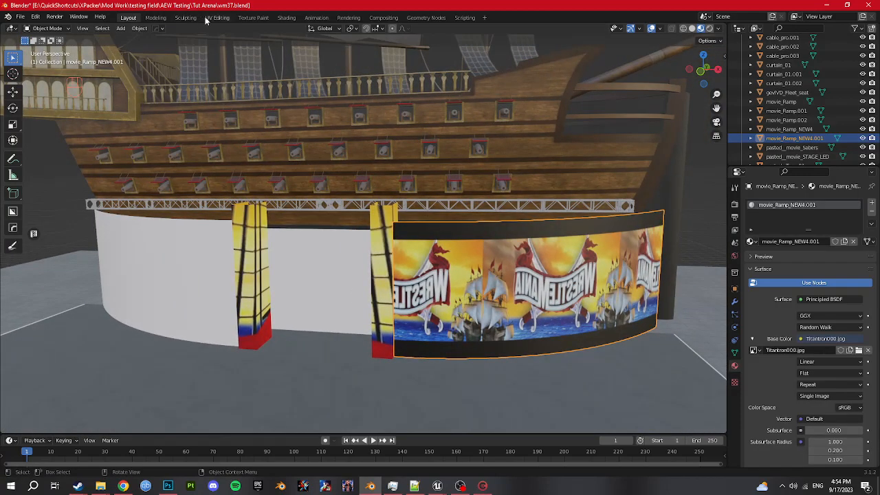
Open movie_Ramp_NEW4.001 for UV editing and display textured materials in the 3D view
click(215, 18)
scroll(219, 264, down, 4)
middle_drag(588, 271, 564, 266)
scroll(563, 265, up, 1)
key(z)
shift+middle_drag(562, 308, 489, 278)
scroll(520, 286, up, 2)
scroll(489, 278, down, 1)
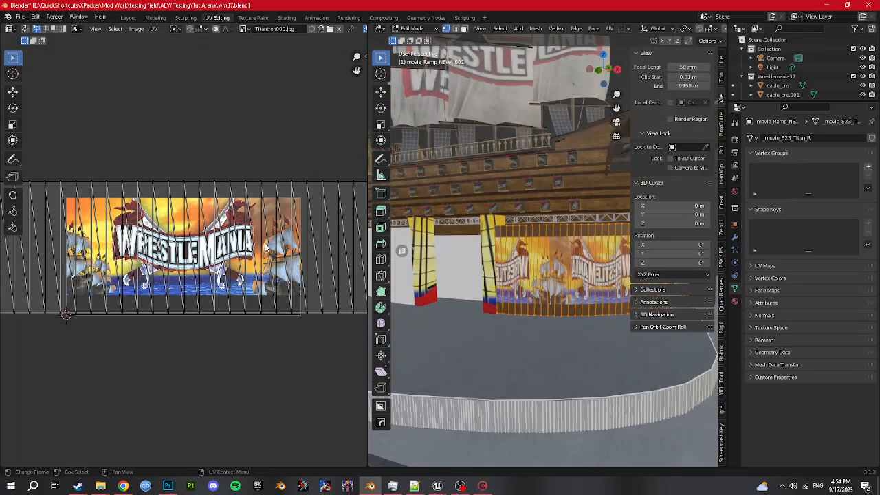
Scale all UVs of movie_Ramp_NEW4.001 down and along X and Y to fit the WrestleMania artwork, excluding the black strip
key(a)
key(s)
click(254, 209)
key(s)
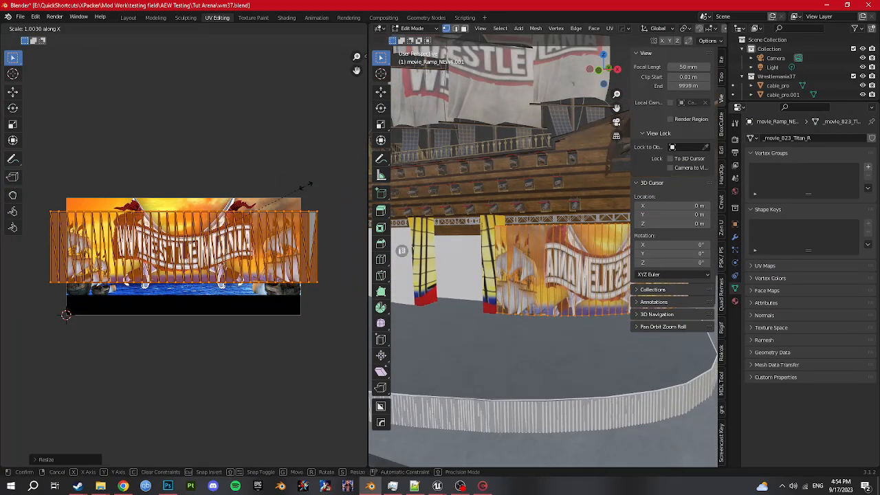
key(x)
click(288, 187)
key(s)
key(y)
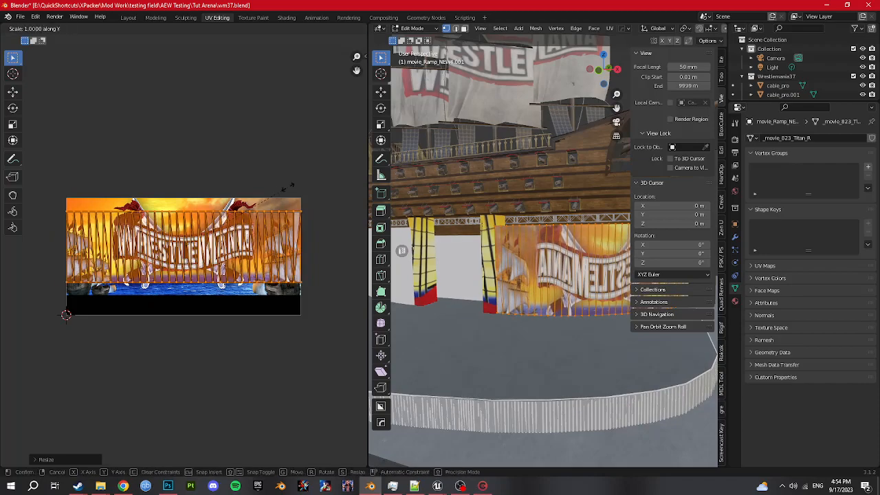
click(296, 130)
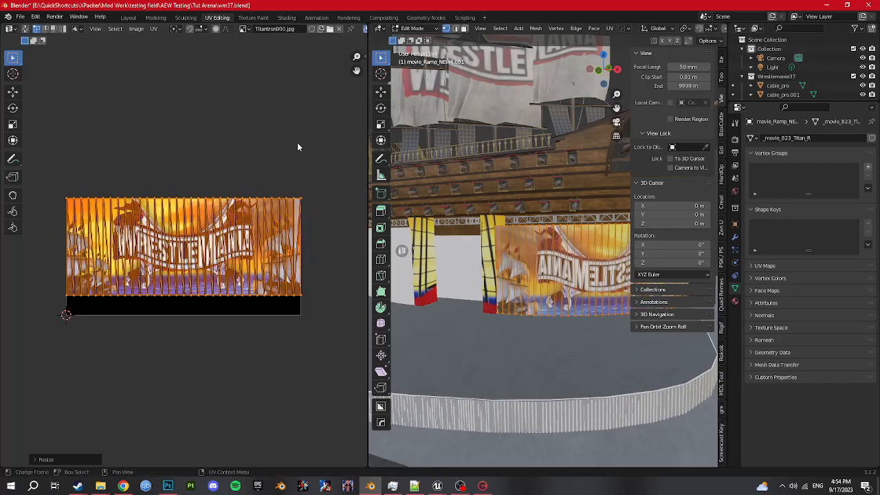
Mirror the panel's UVs horizontally so the WrestleMania logo reads correctly, and return to the object layout
right_click(268, 282)
click(257, 333)
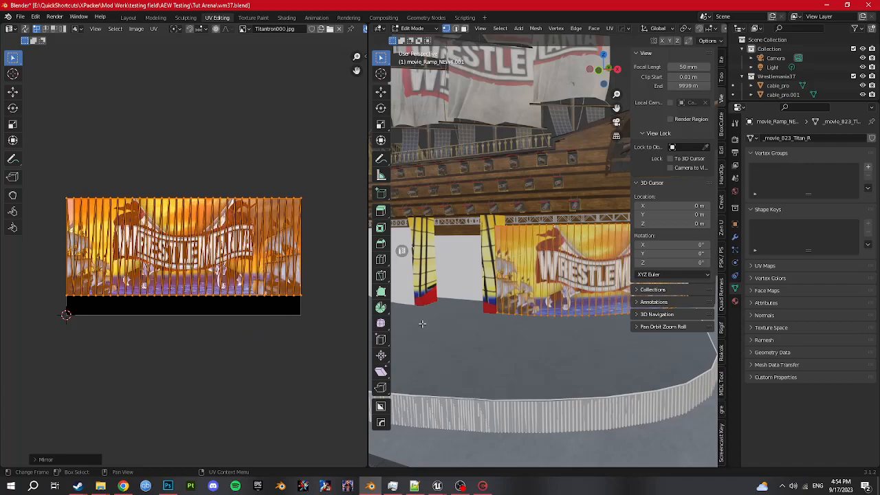
click(157, 18)
click(130, 18)
Delete the untextured curved screen movie_Ramp_NEW4
middle_drag(433, 269, 480, 273)
scroll(480, 273, down, 2)
click(289, 276)
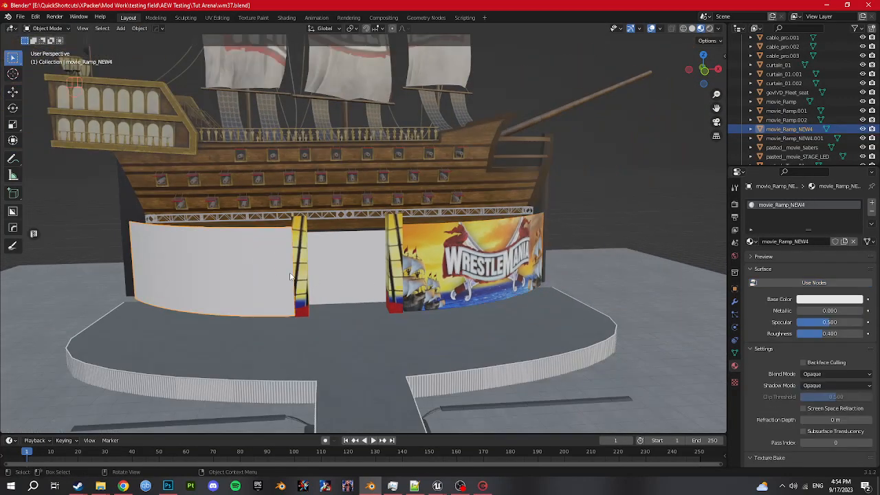
key(Delete)
Apply the object transform on the textured curved screen movie_Ramp_NEW4.001
click(444, 253)
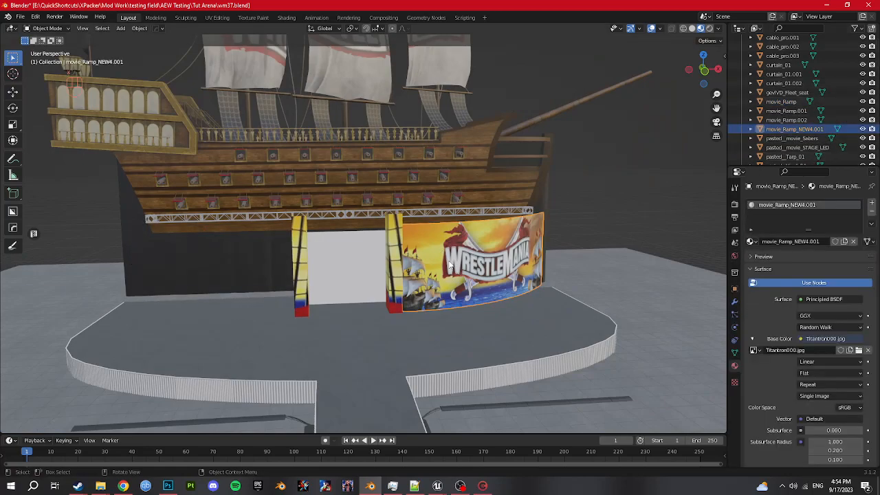
scroll(446, 282, down, 4)
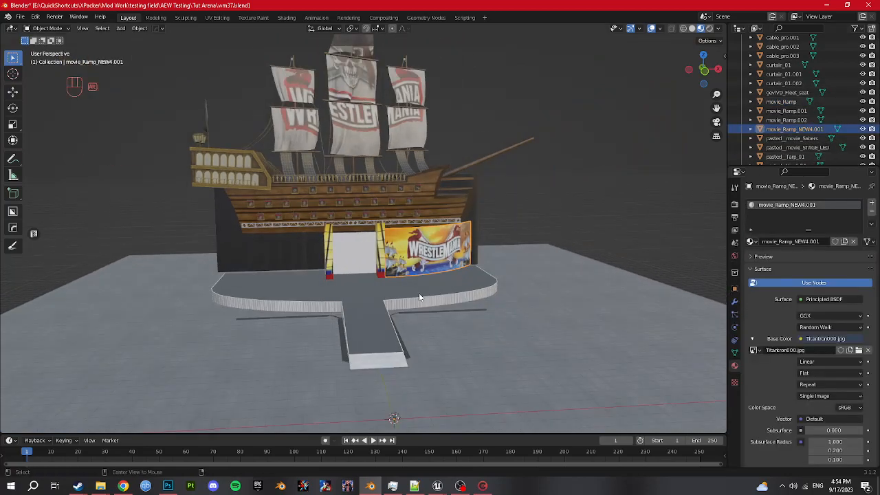
key(alt+Tab)
key(alt+Tab)
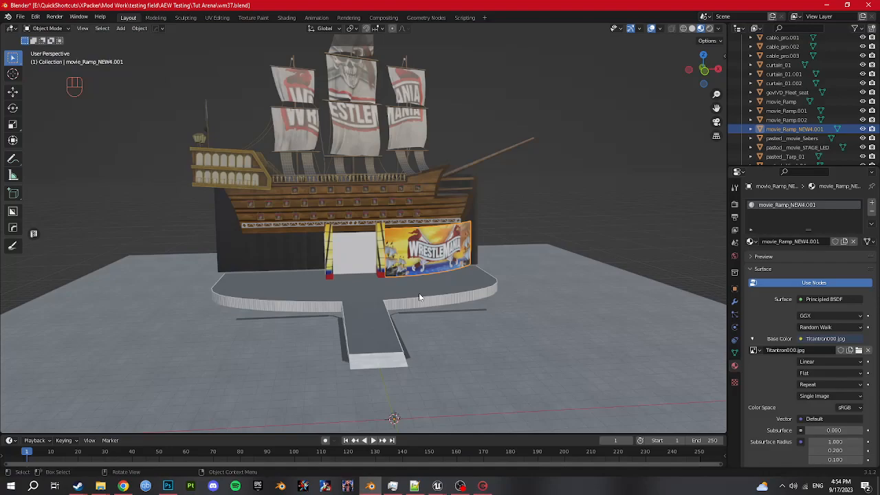
key(ctrl+a)
click(405, 315)
scroll(405, 315, down, 3)
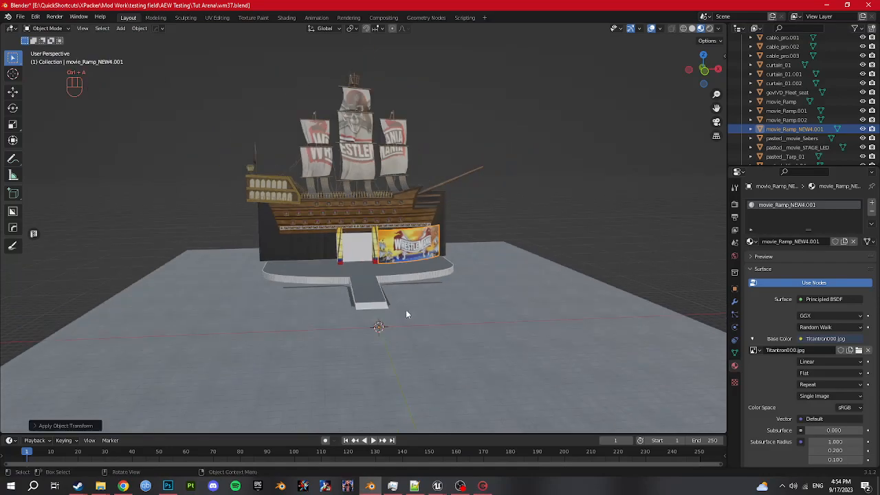
Add a Mirror modifier on the X axis to movie_Ramp_NEW4.001 and apply it
click(734, 301)
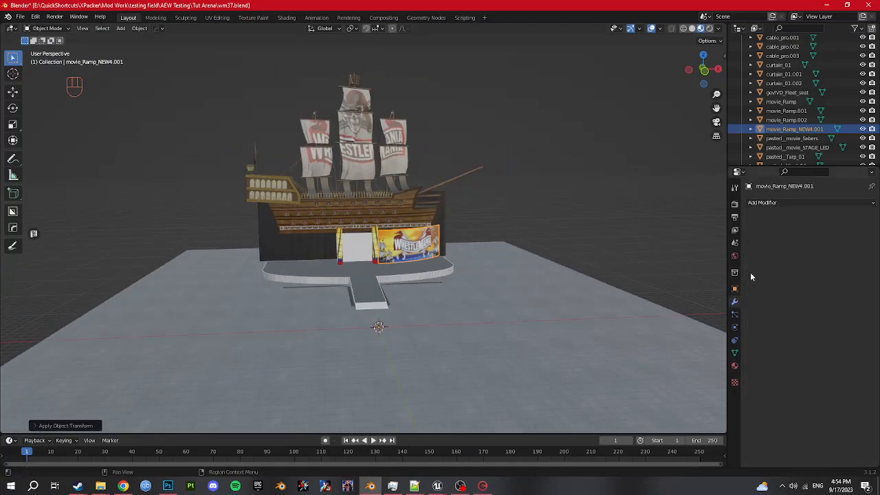
click(788, 203)
click(708, 308)
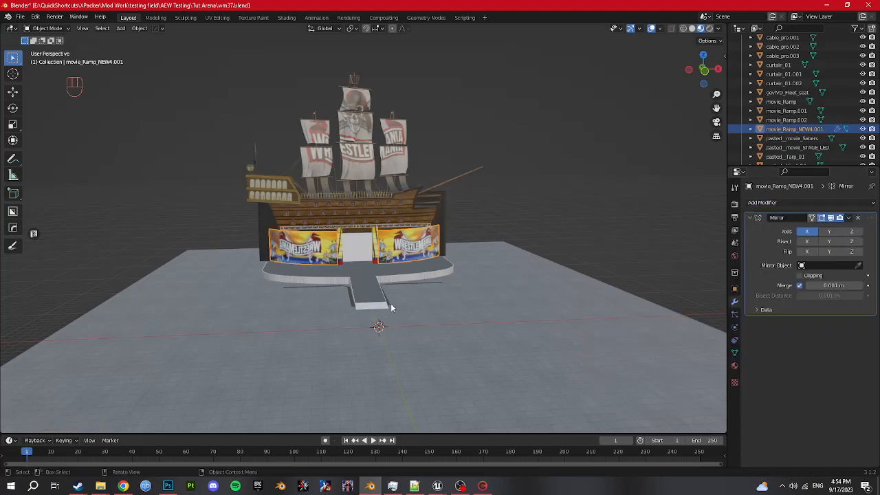
scroll(455, 304, up, 5)
key(ctrl+a)
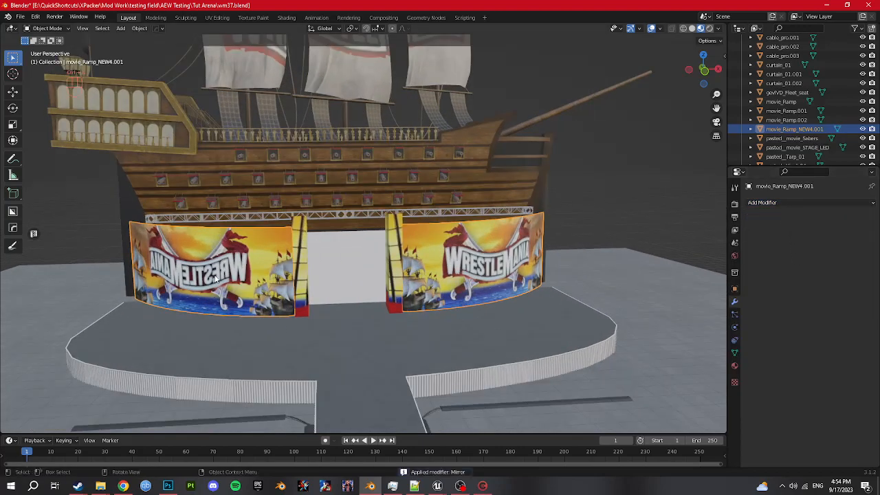
Mirror the UVs of the left half of movie_Ramp_NEW4.001 horizontally so its WrestleMania logo reads correctly, and save the file
key(Tab)
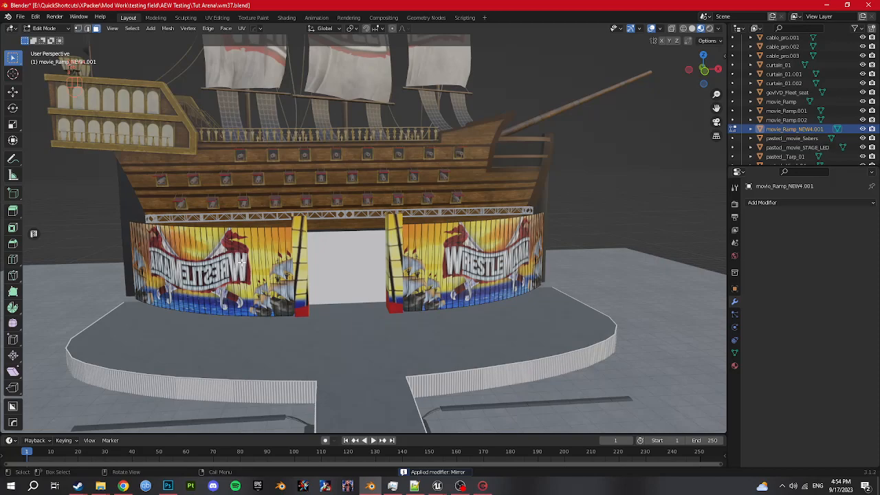
key(shift+z)
mouse_move(320, 196)
mouse_down()
mouse_move(284, 284)
mouse_move(95, 387)
mouse_up()
key(a)
key(ctrl+z)
click(217, 17)
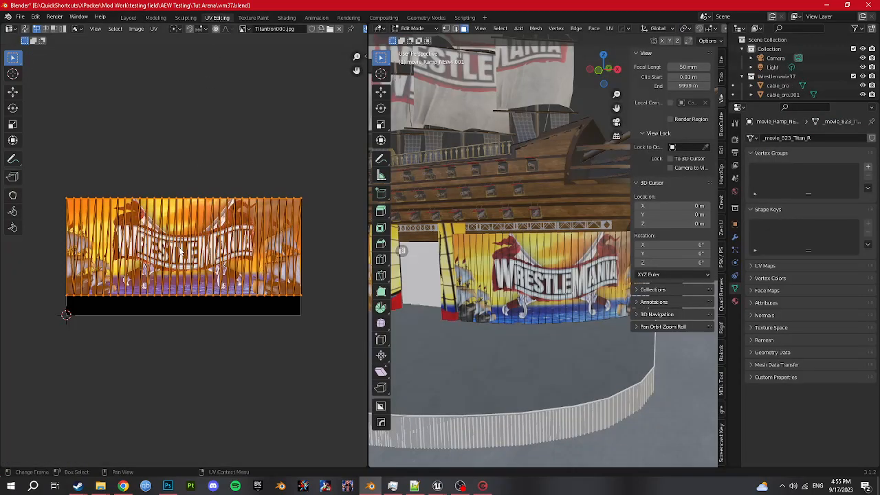
right_click(181, 256)
click(226, 267)
shift+middle_drag(447, 292, 561, 299)
middle_drag(481, 299, 593, 310)
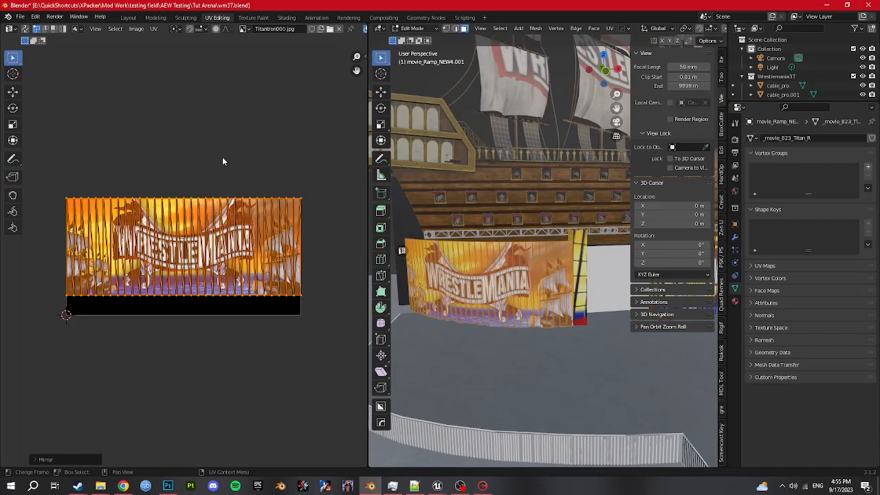
click(132, 18)
key(z)
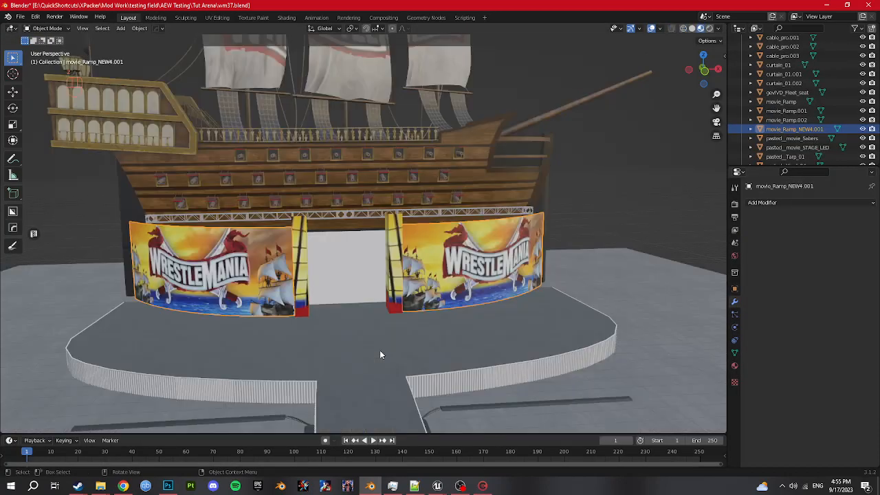
key(ctrl+s)
Link the material of movie_Ramp to the blank centre panel movie_Ramp.002
click(363, 279)
scroll(363, 279, up, 2)
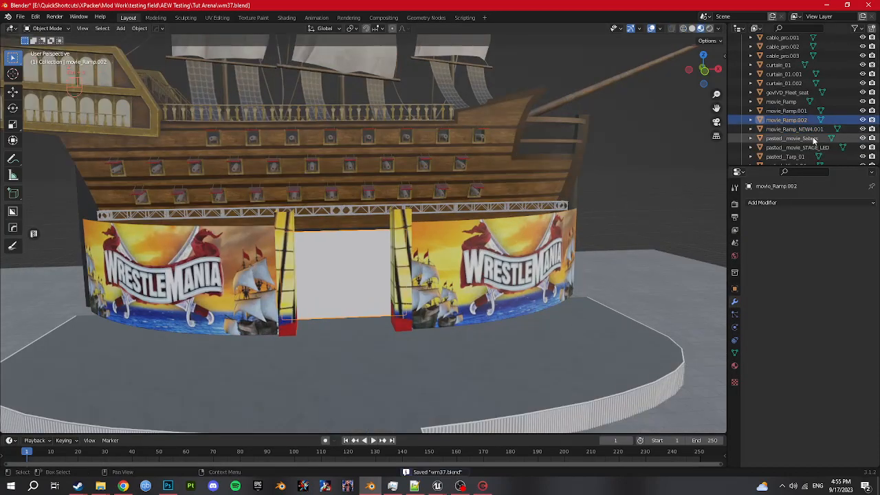
scroll(306, 301, up, 5)
shift+middle_drag(330, 302, 442, 243)
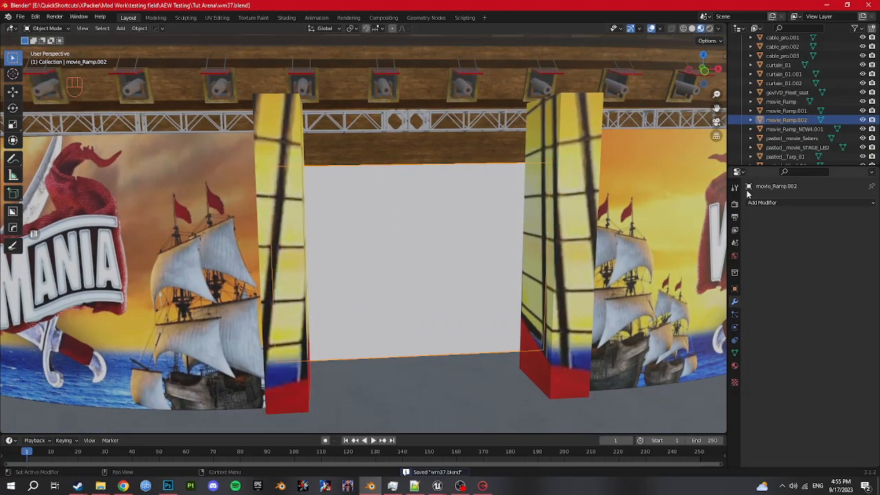
ctrl+click(782, 102)
key(ctrl+l)
click(493, 262)
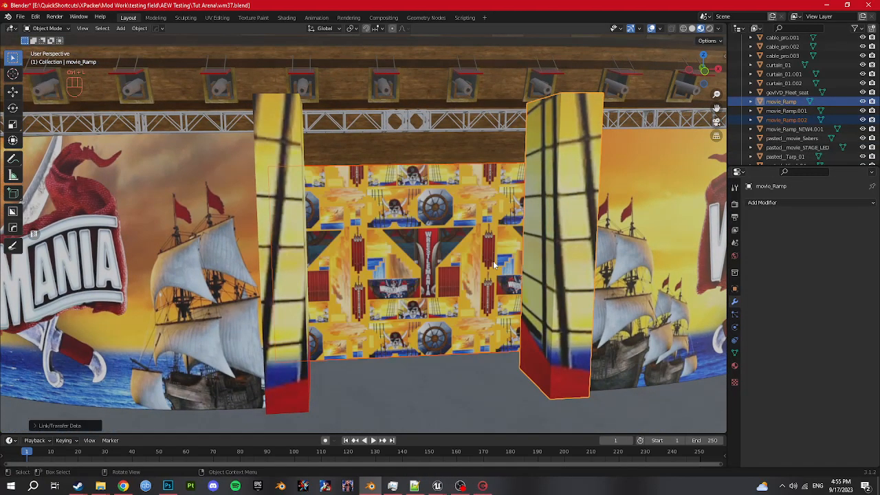
scroll(493, 265, down, 4)
scroll(493, 265, up, 2)
Open the centre panel movie_Ramp.002 for UV editing and scale all its UVs down
click(388, 216)
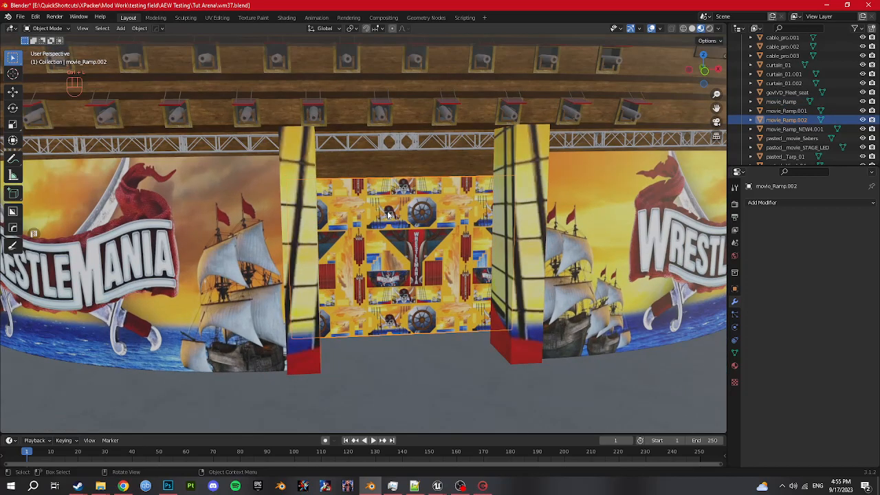
click(216, 17)
scroll(299, 124, down, 6)
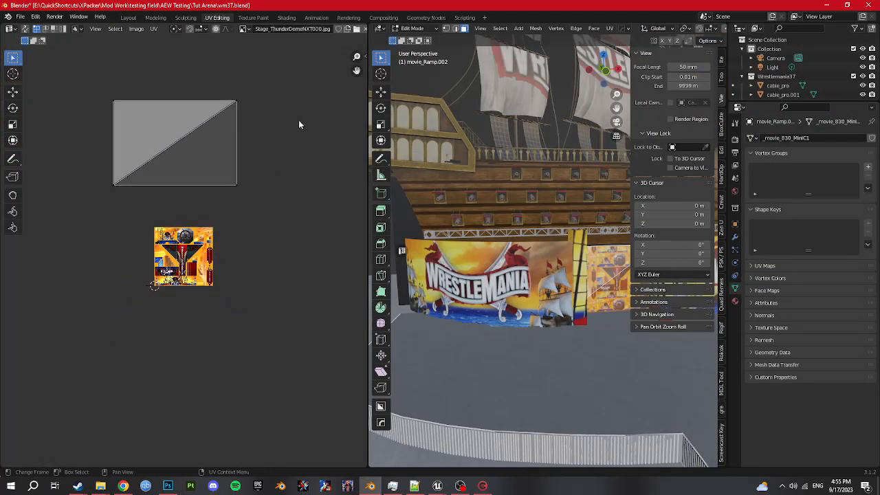
key(a)
key(s)
click(197, 140)
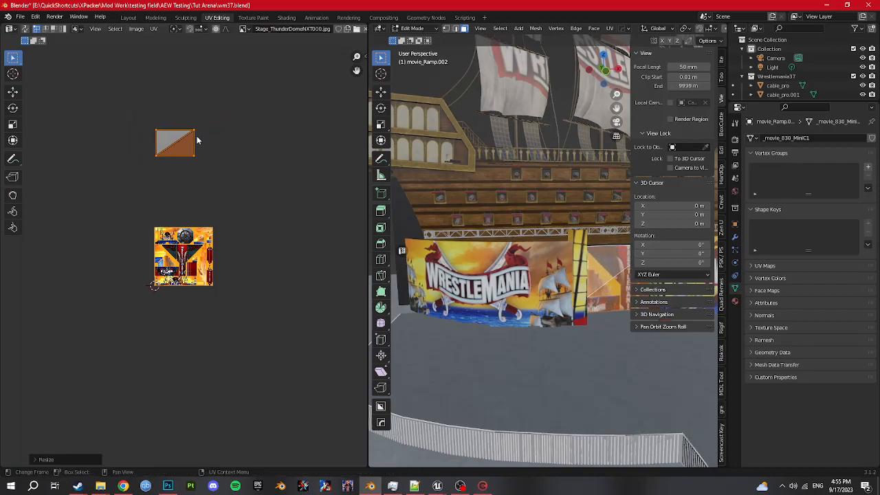
Move the centre panel's UVs onto the lower part of the texture, over the pirate skull image
shift+middle_drag(555, 248, 468, 218)
scroll(468, 219, up, 3)
scroll(233, 165, up, 6)
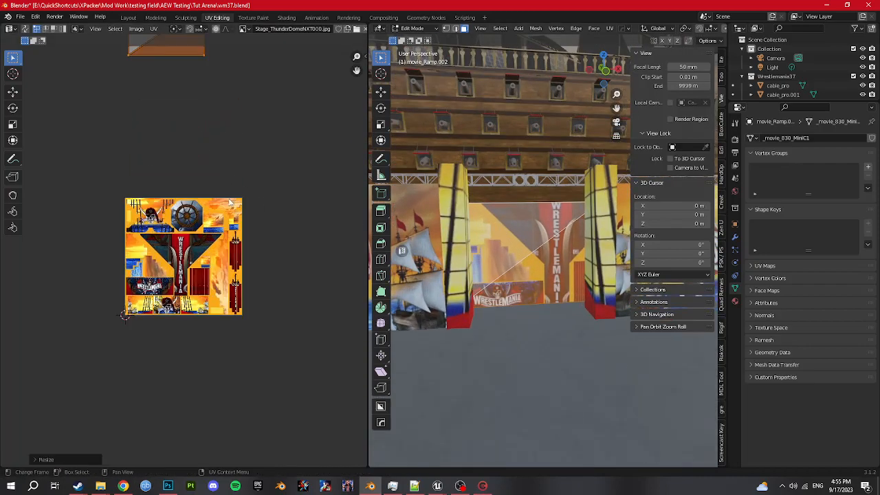
shift+middle_drag(234, 164, 269, 262)
key(g)
click(254, 58)
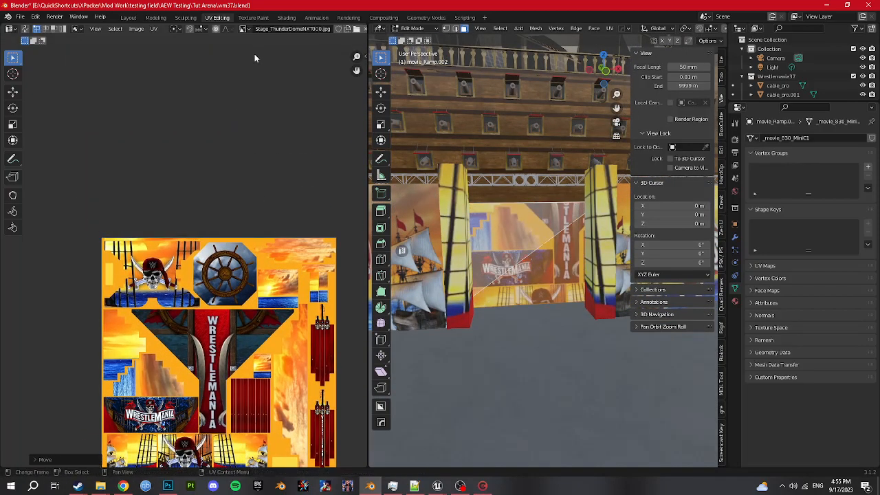
scroll(235, 185, down, 6)
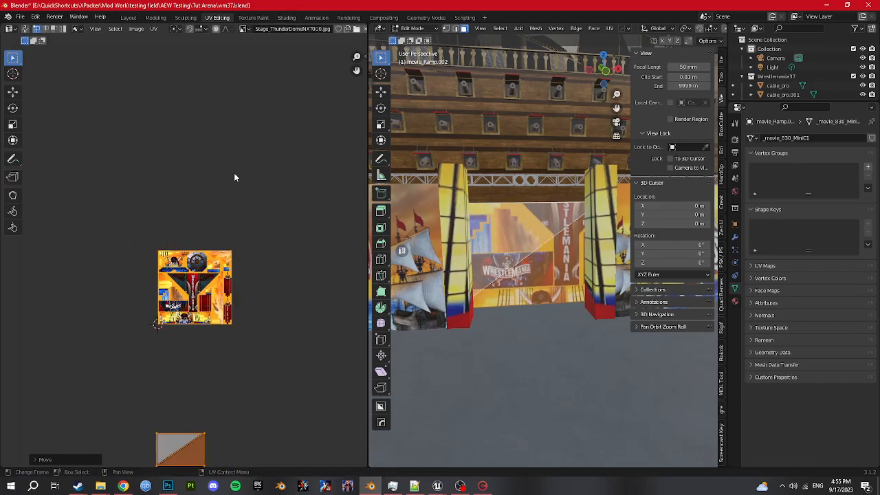
key(g)
click(198, 255)
scroll(198, 255, up, 6)
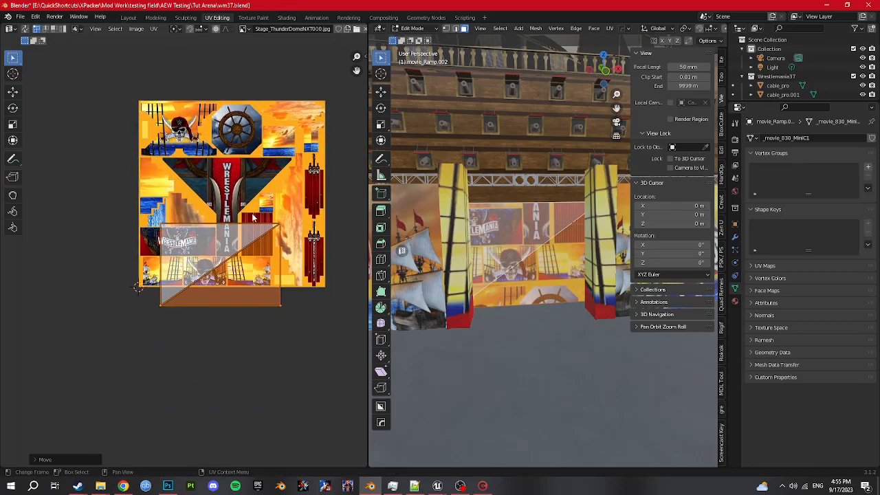
Shrink the centre panel's UVs and place them on the pirate skull image in the texture's bottom row
key(s)
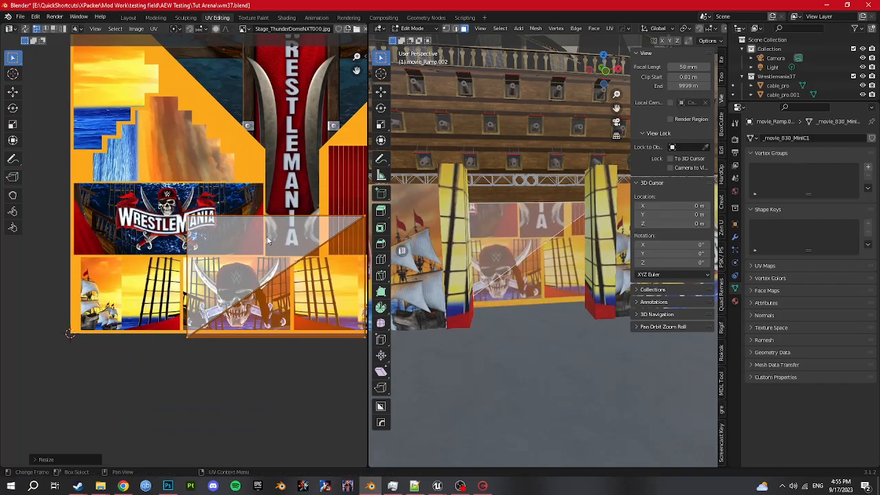
click(250, 246)
key(s)
click(318, 201)
key(g)
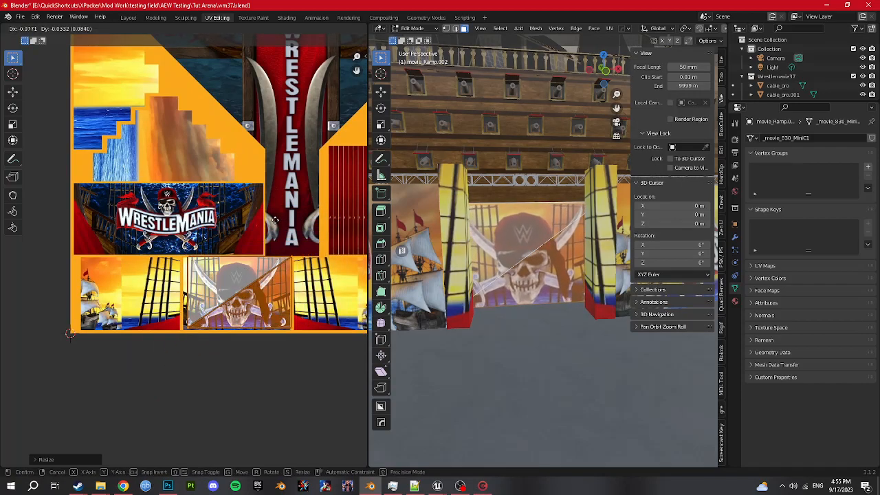
click(273, 220)
Fine-tune the scale and X position of the centre panel's UVs so they fit inside the pirate skull image's border
key(s)
click(283, 218)
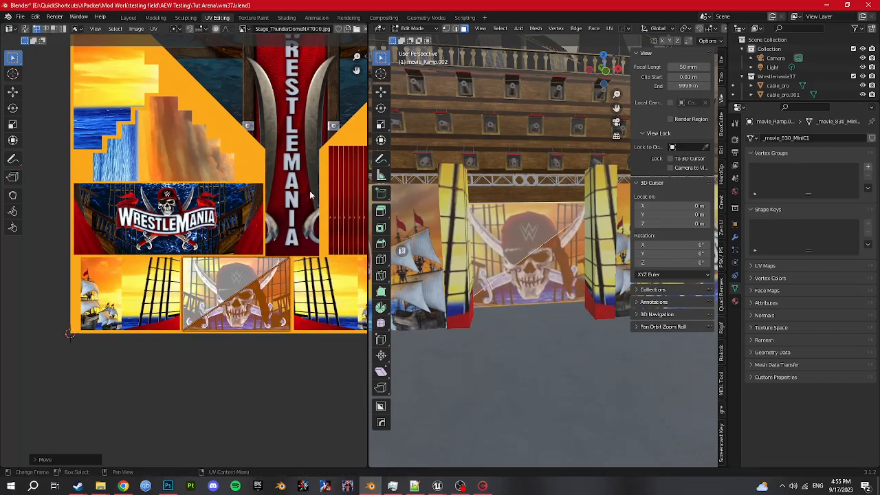
scroll(248, 302, up, 5)
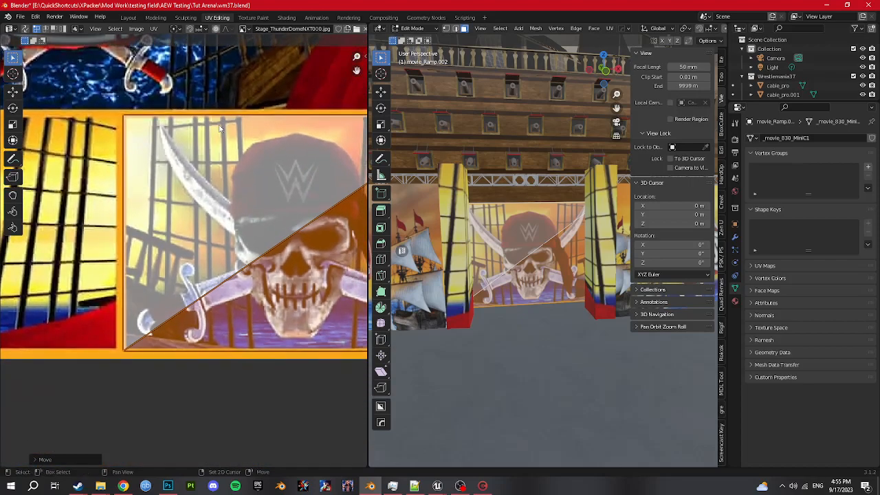
key(s)
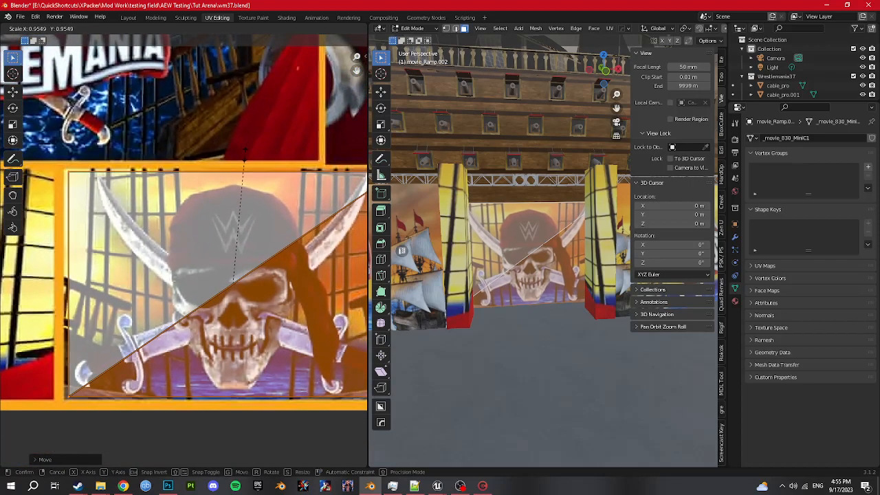
click(246, 158)
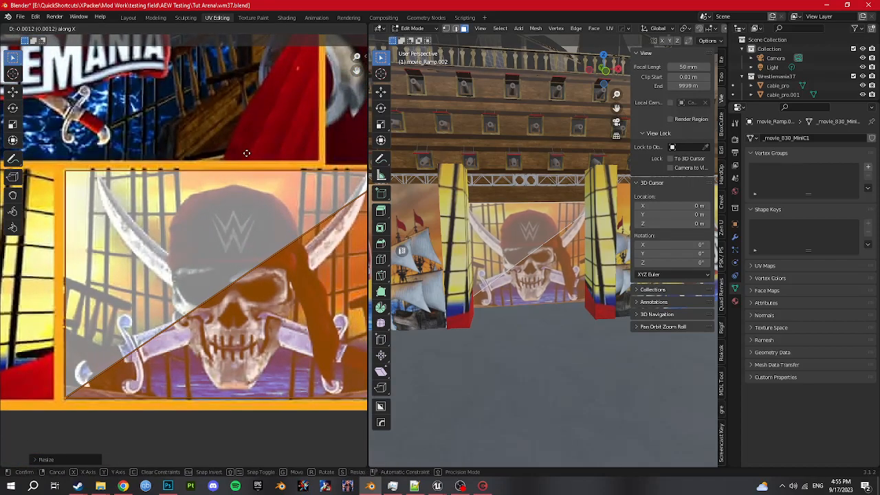
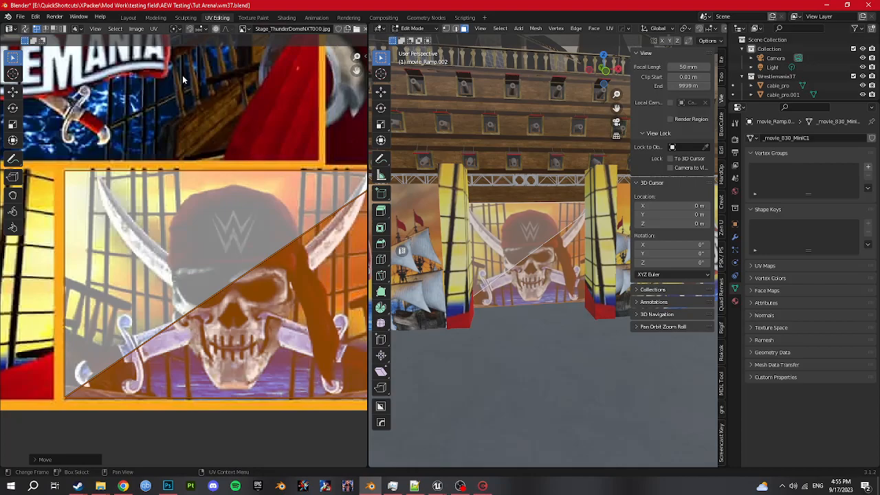
Return to the object layout and link movie_Ramp's material to pasted__movie_Sabers and pasted__movie_STAGE_LED
click(128, 19)
scroll(303, 275, down, 4)
shift+middle_drag(303, 274, 386, 208)
click(775, 139)
click(786, 147)
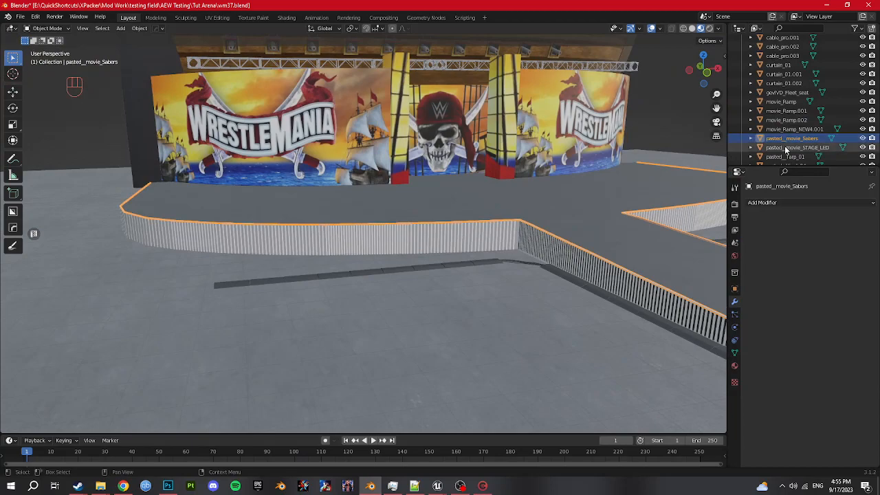
ctrl+click(792, 138)
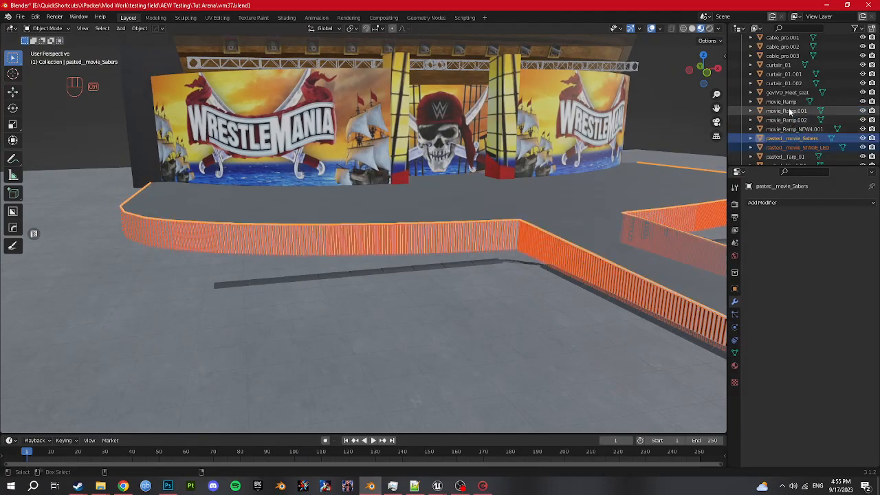
ctrl+click(780, 101)
key(ctrl+l)
click(520, 254)
Try to link the material of movie_Ramp_NEW4.001 to the ramp's top trim pasted__movie_Sabers
click(461, 299)
mouse_move(461, 298)
middle_down()
mouse_move(442, 297)
mouse_move(449, 296)
middle_up()
scroll(449, 297, up, 5)
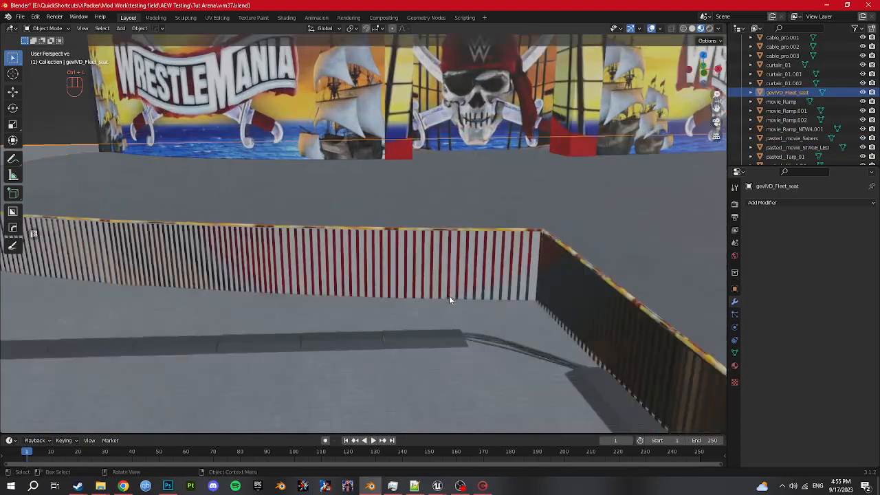
click(407, 225)
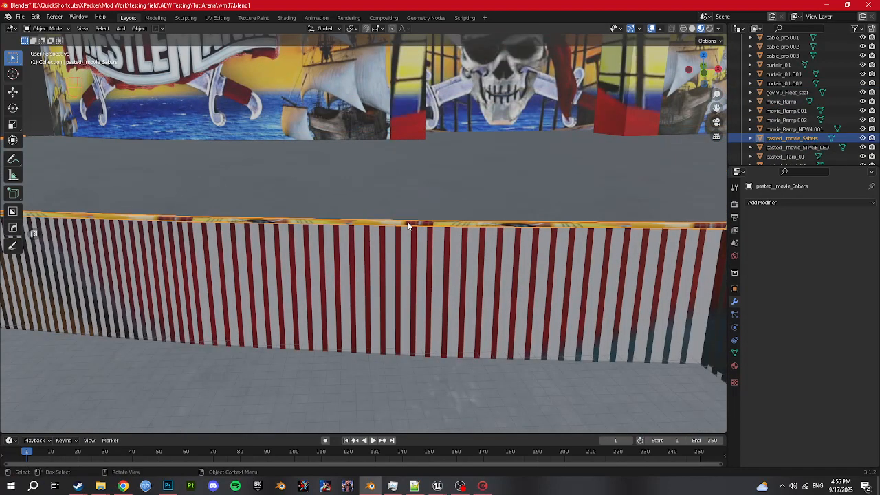
ctrl+click(782, 129)
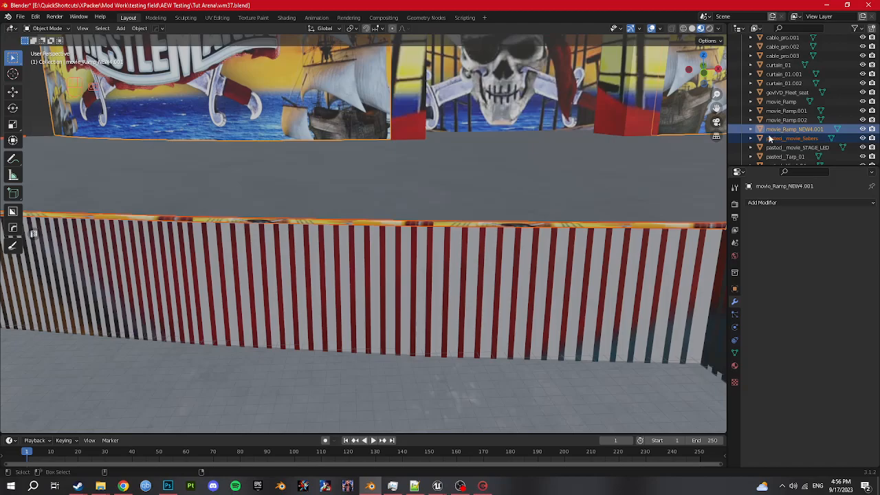
key(ctrl+l)
click(505, 210)
scroll(570, 229, down, 5)
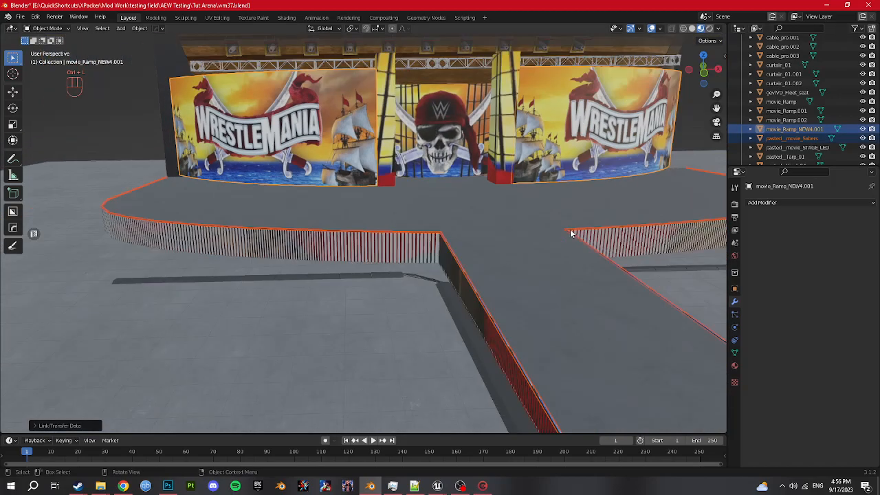
scroll(570, 231, up, 8)
scroll(553, 233, down, 3)
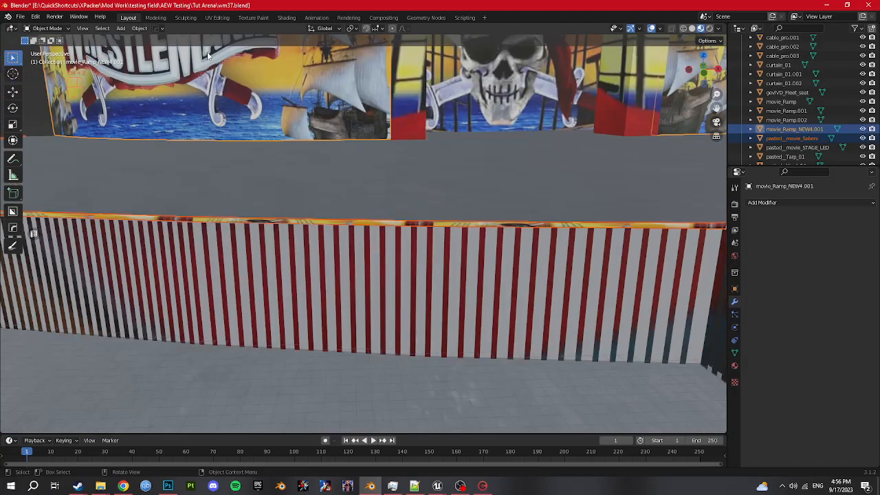
Leave editing of movie_Ramp_NEW4.001 and open the ramp's top trim pasted__movie_Sabers for UV editing
click(217, 17)
scroll(204, 226, down, 1)
scroll(245, 203, up, 2)
scroll(247, 205, down, 2)
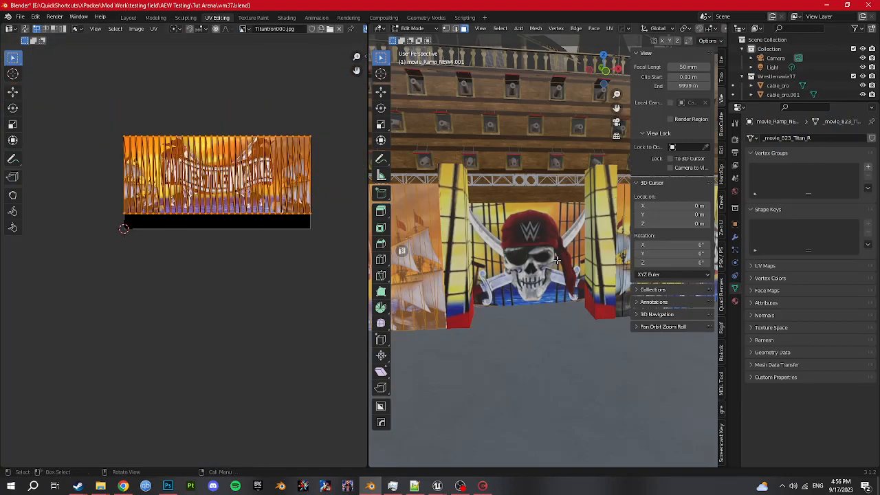
key(Tab)
scroll(550, 269, down, 5)
click(537, 356)
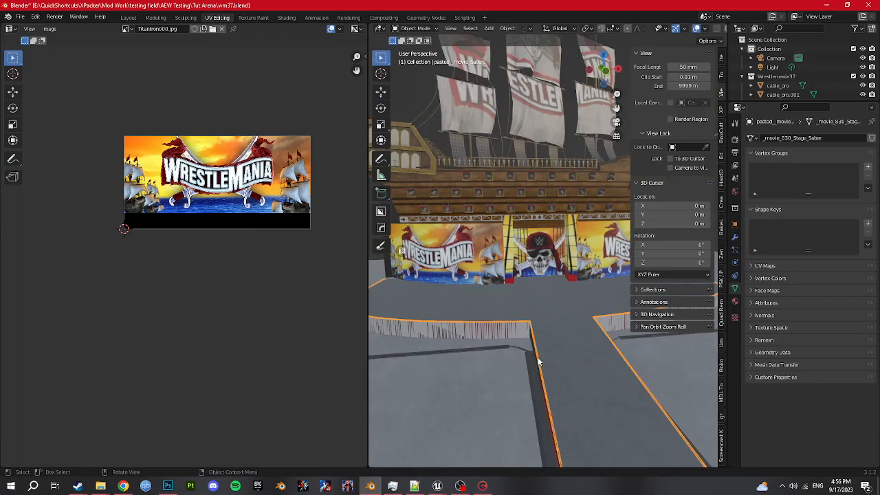
key(Tab)
scroll(195, 199, up, 3)
scroll(195, 199, down, 4)
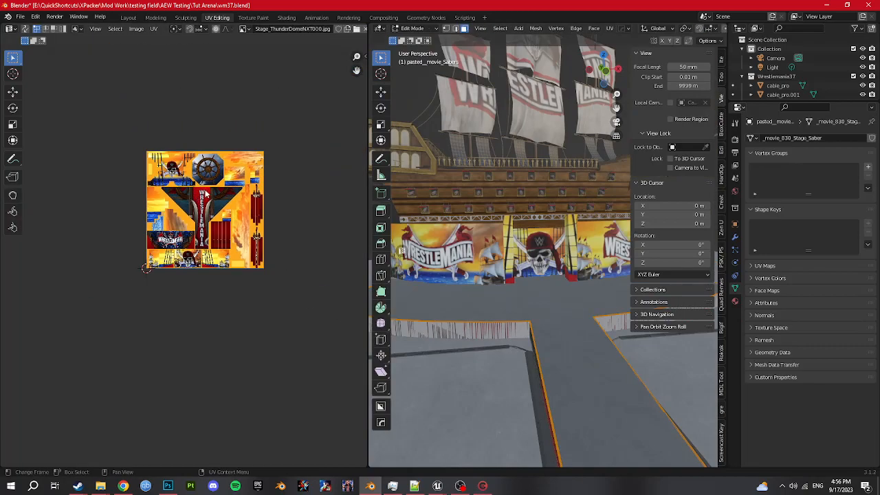
Locate the trim's UVs outside the texture and move them next to its upper right corner
key(KP_Decimal)
scroll(206, 193, up, 4)
scroll(234, 187, down, 6)
key(s)
right_click(220, 218)
scroll(240, 205, down, 11)
scroll(240, 205, down, 6)
scroll(240, 204, up, 7)
key(g)
click(153, 229)
middle_drag(153, 274, 351, 216)
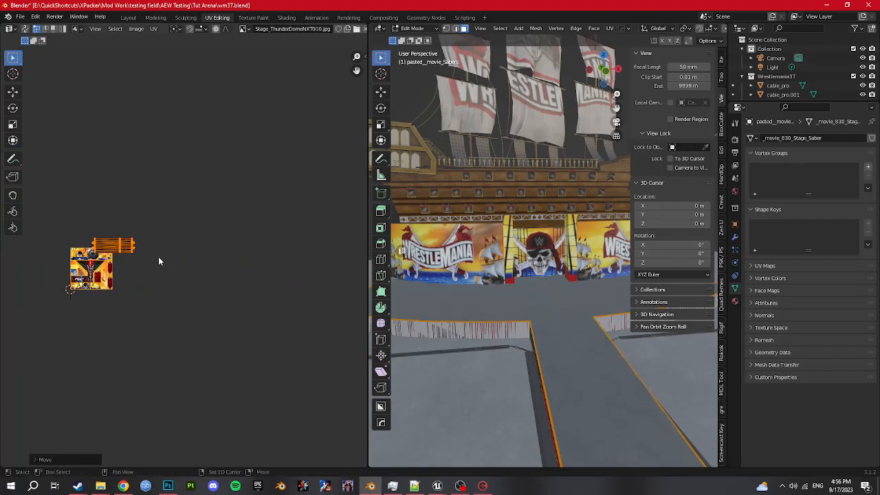
Scale the UVs of the pasted__movie_Sabers trim down relative to the texture
middle_drag(159, 260, 276, 234)
key(s)
click(263, 221)
scroll(264, 227, up, 5)
scroll(335, 130, up, 3)
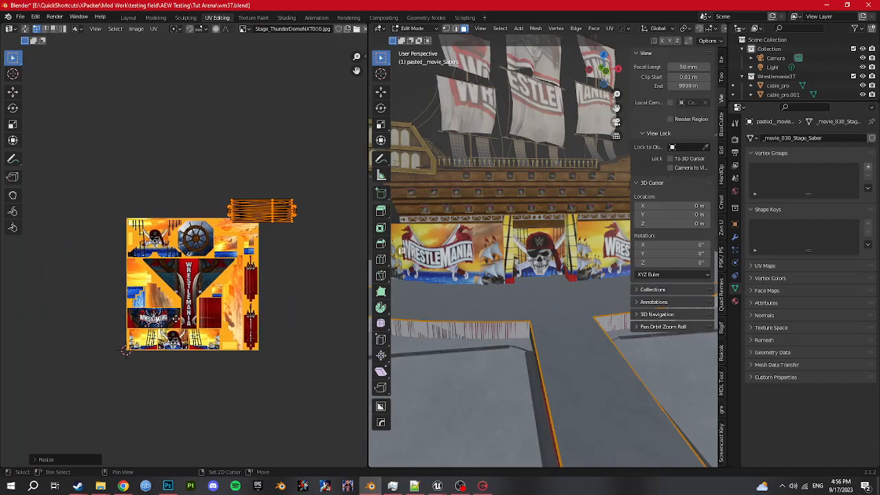
key(s)
click(316, 177)
Move and resize the trim's UVs to lie on the orange cloud area near the texture's upper right corner
key(g)
click(259, 165)
scroll(258, 165, up, 4)
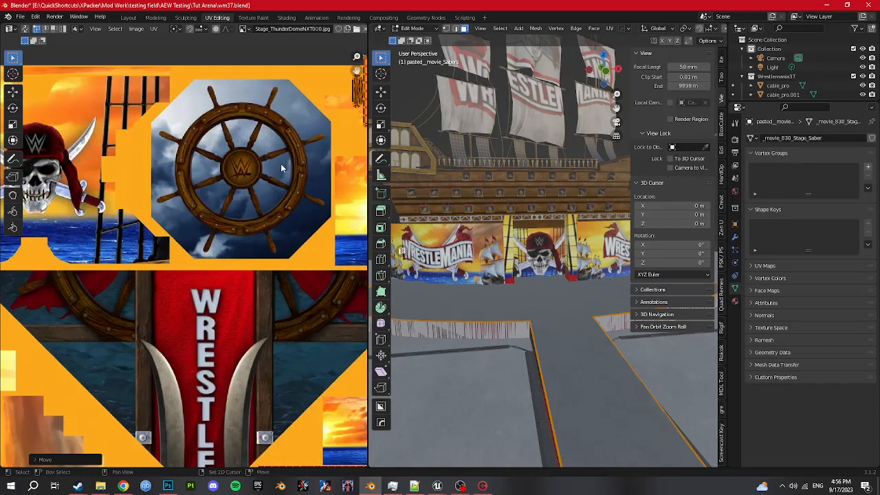
key(s)
click(300, 181)
key(g)
click(300, 174)
scroll(300, 174, down, 1)
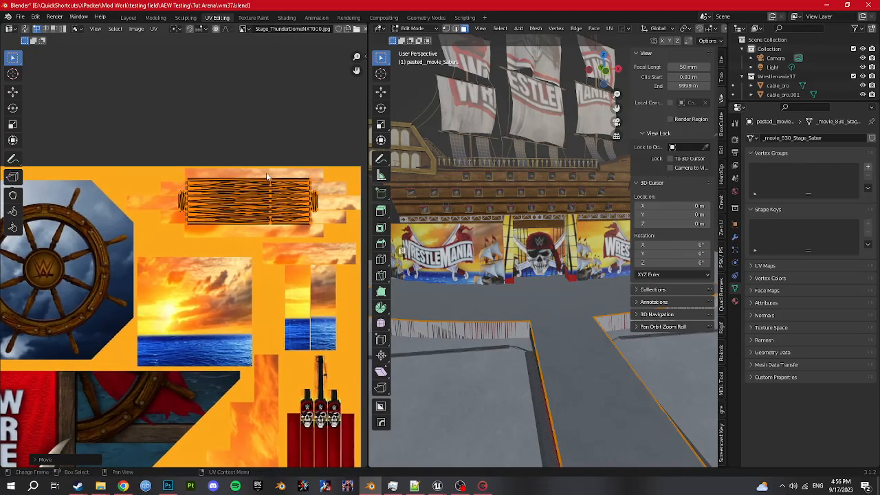
Stretch the pasted__movie_Sabers trim's UVs along X across the orange cloud strip of the texture
scroll(281, 167, down, 1)
key(s)
key(x)
click(318, 169)
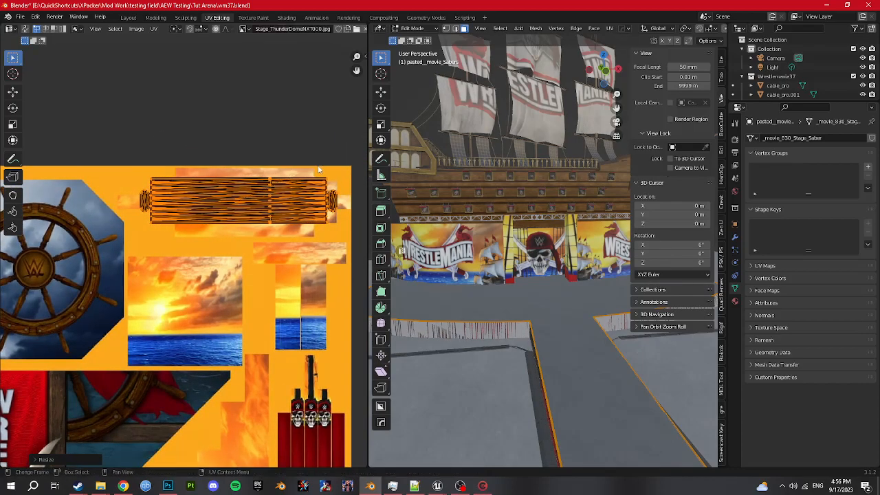
key(s)
key(x)
click(328, 171)
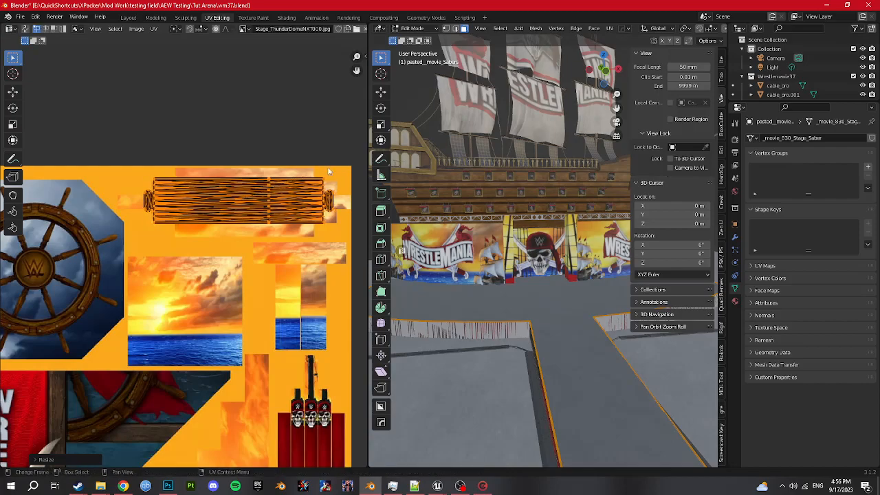
Return to the Layout workspace and save wm37.blend
click(130, 19)
scroll(374, 337, up, 2)
middle_drag(383, 360, 387, 283)
scroll(425, 297, down, 7)
scroll(424, 296, down, 2)
key(ctrl+s)
scroll(422, 220, down, 4)
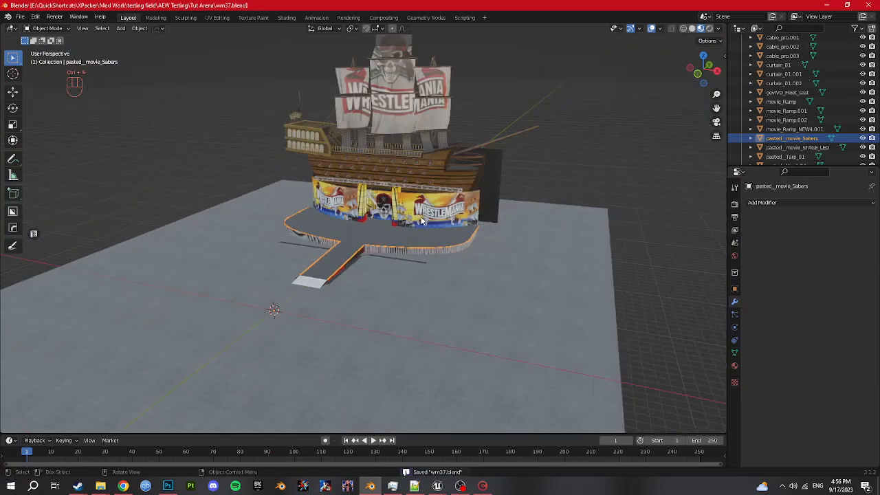
shift+middle_drag(418, 226, 419, 285)
key(ctrl+shift+w)
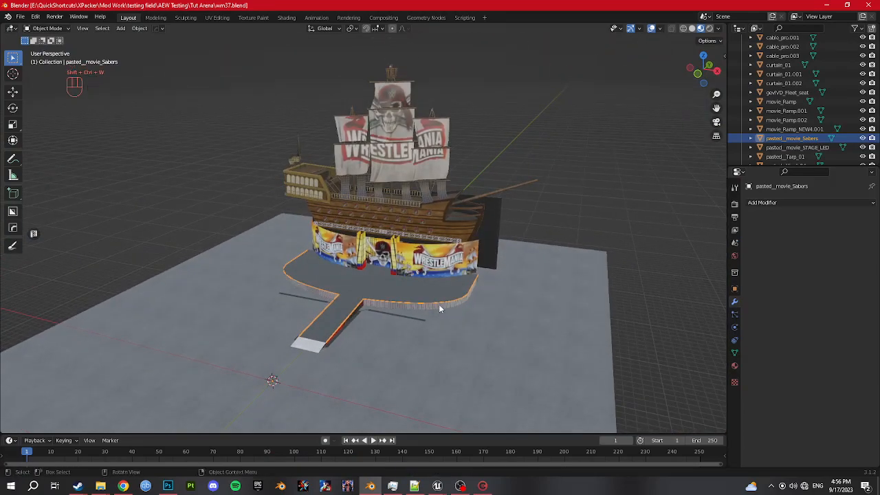
key(ctrl+s)
Select all arena objects from cable_pro to WM37_Pirate_Ship_03 and run the Rename UVs.py script on them
mouse_move(263, 321)
middle_down()
mouse_move(320, 315)
mouse_move(249, 317)
middle_up()
scroll(787, 90, up, 4)
click(787, 85)
scroll(788, 89, down, 8)
key(ctrl+s)
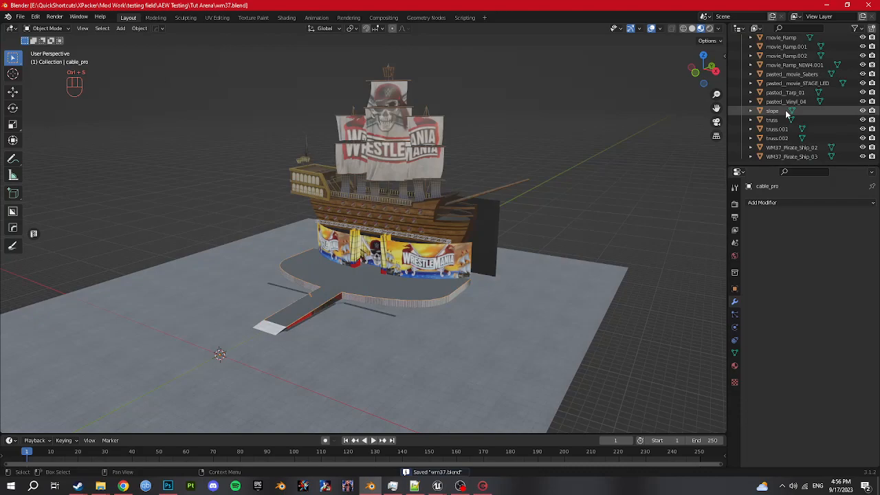
shift+click(775, 157)
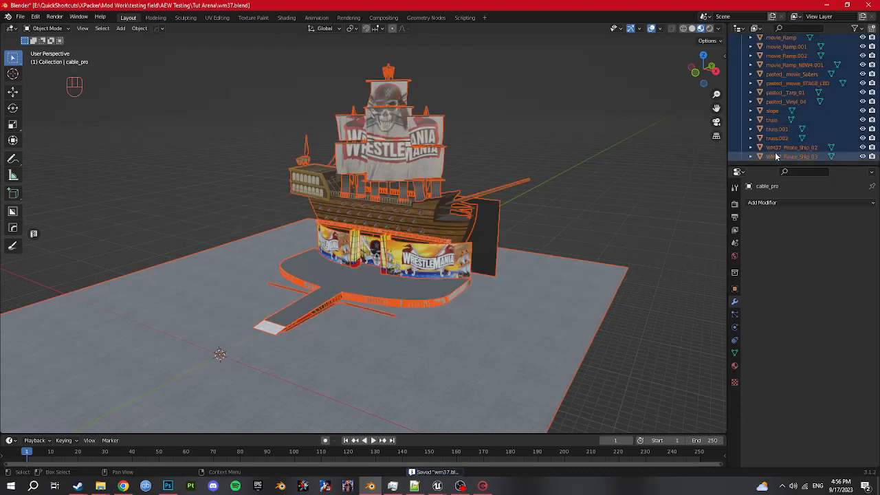
click(465, 17)
click(515, 30)
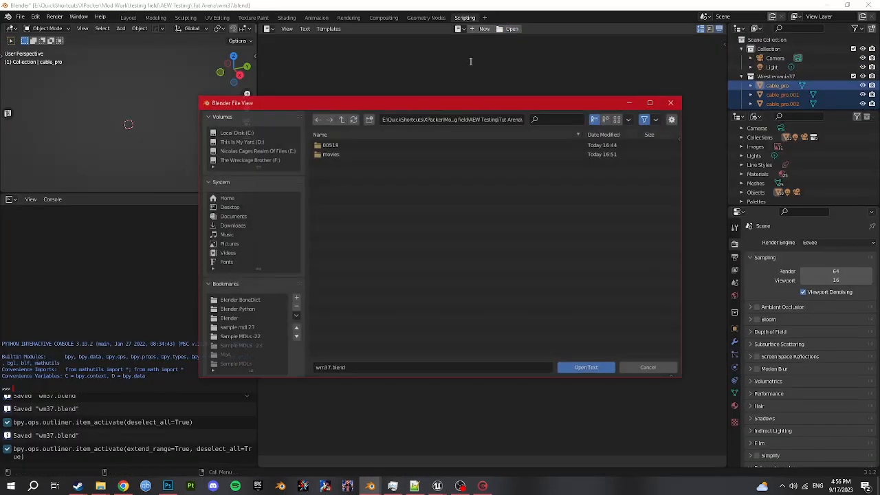
click(236, 311)
double_click(344, 227)
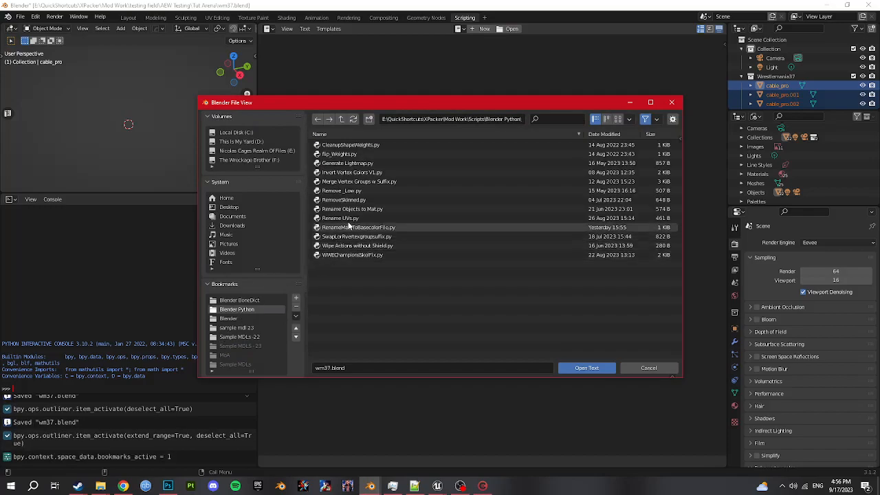
click(542, 28)
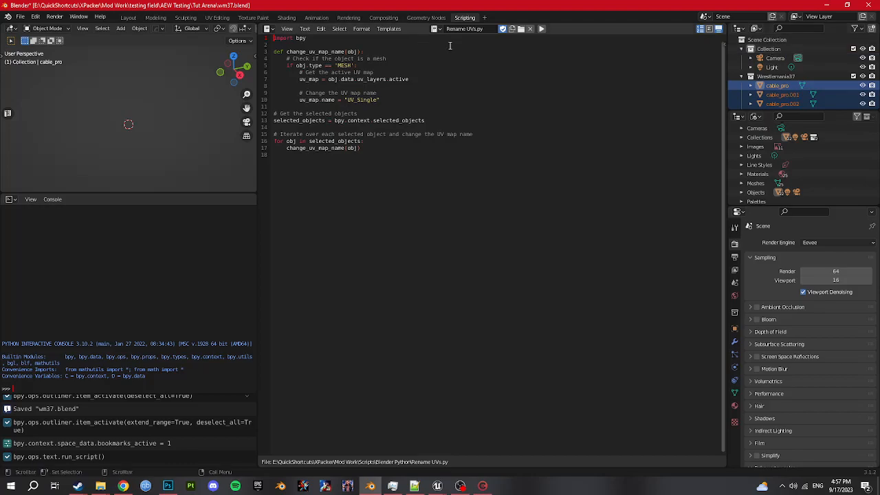
Join the two pirate ship meshes into WM37_Pirate_Ship_03 in the Layout workspace
click(122, 18)
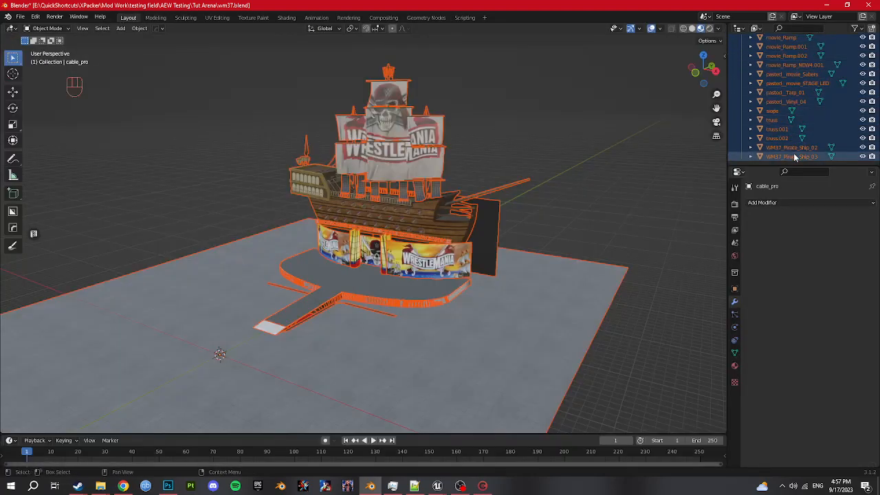
click(794, 156)
key(ctrl+j)
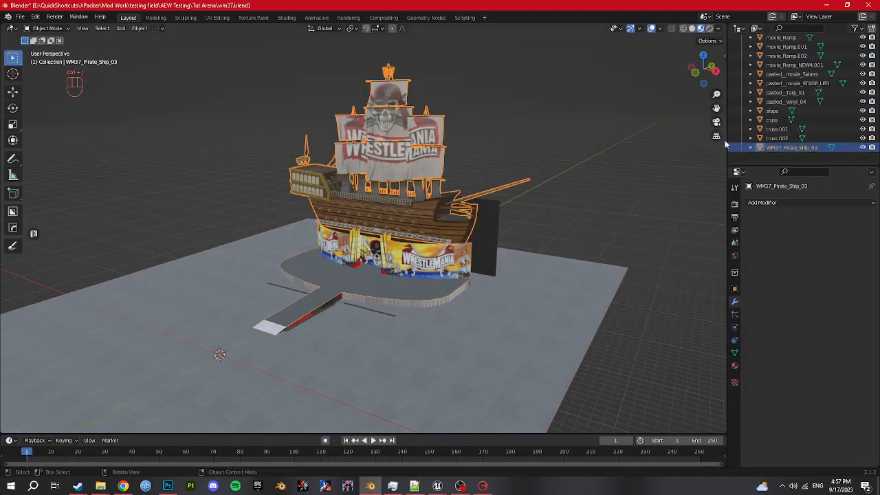
Join the truss, truss.001 and truss.002 objects into truss.002
click(788, 147)
shift+click(778, 130)
key(ctrl+k)
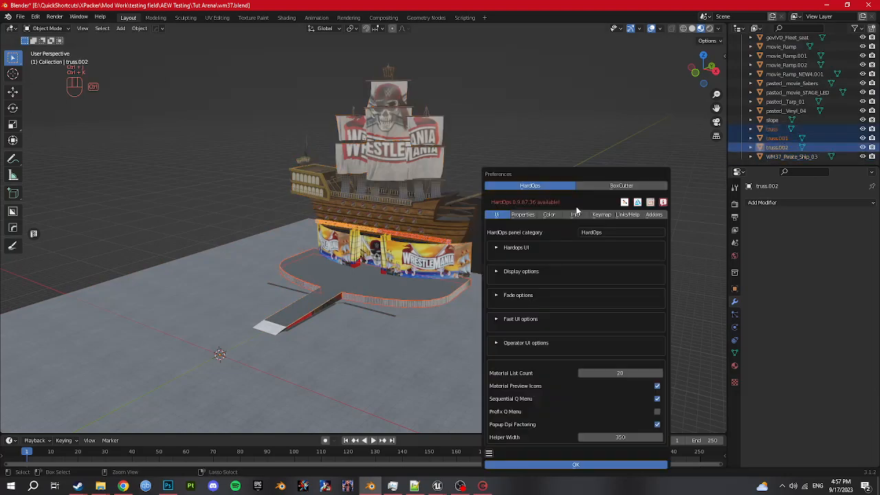
key(ctrl+j)
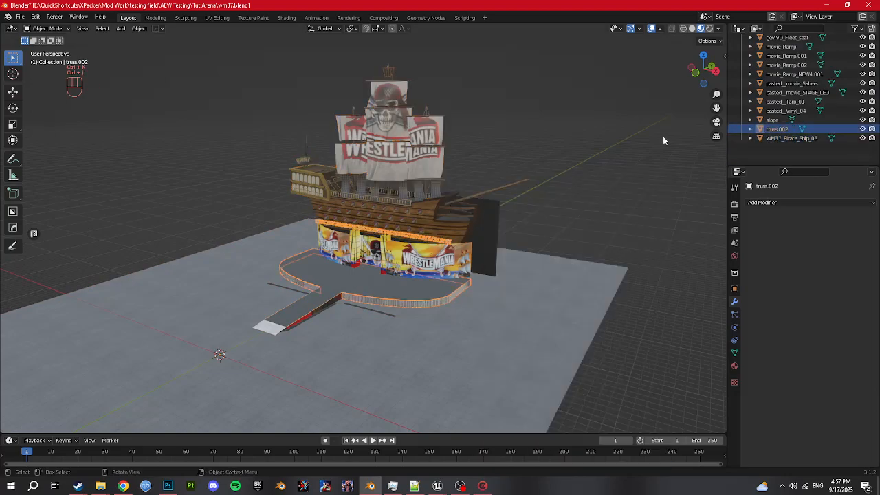
Join the movie_Ramp objects and pasted__movie_Sabers into pasted__movie_STAGE_LED
click(781, 129)
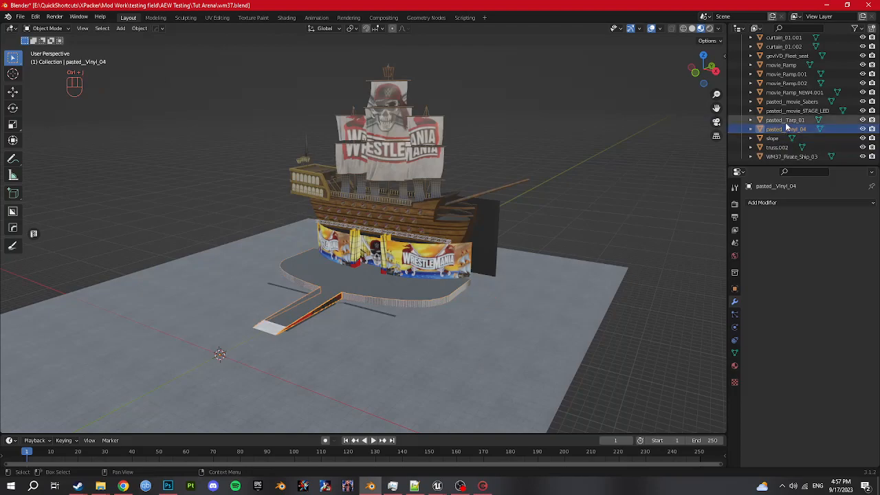
click(787, 111)
scroll(786, 96, up, 2)
shift+click(783, 84)
key(ctrl+j)
scroll(455, 227, up, 3)
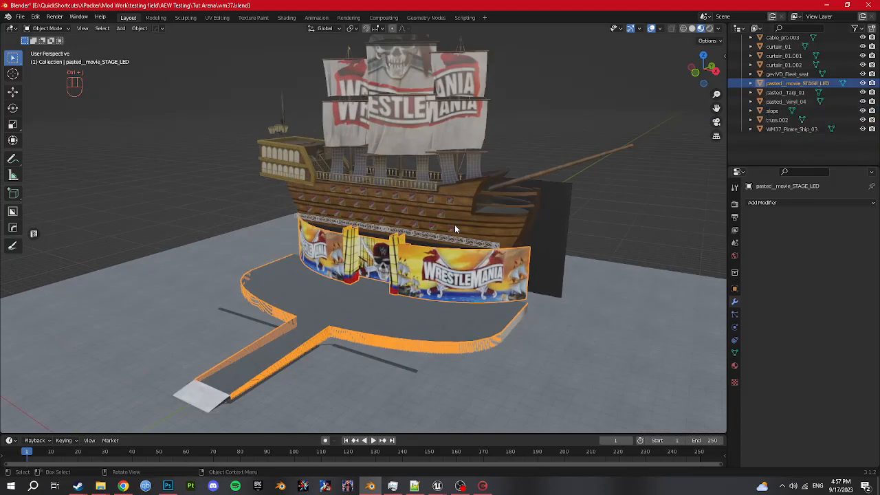
key(KP_Divide)
key(KP_Divide)
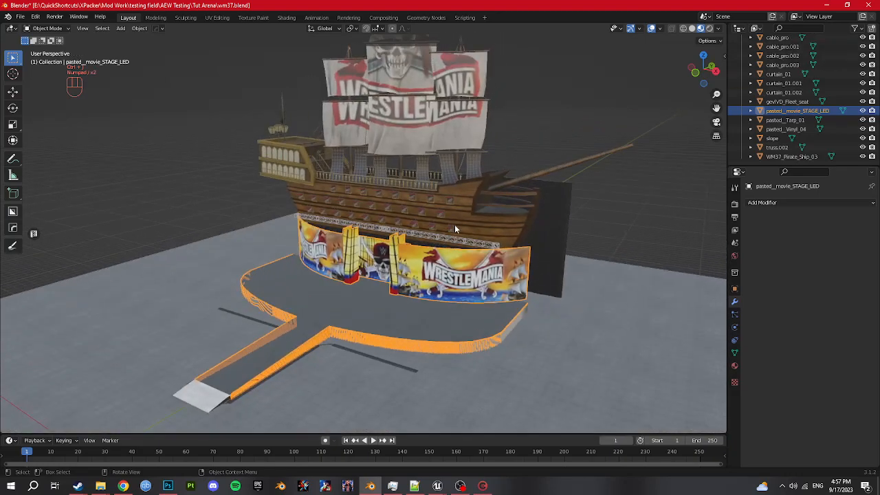
Join the three curtain objects into curtain_01.002
click(798, 103)
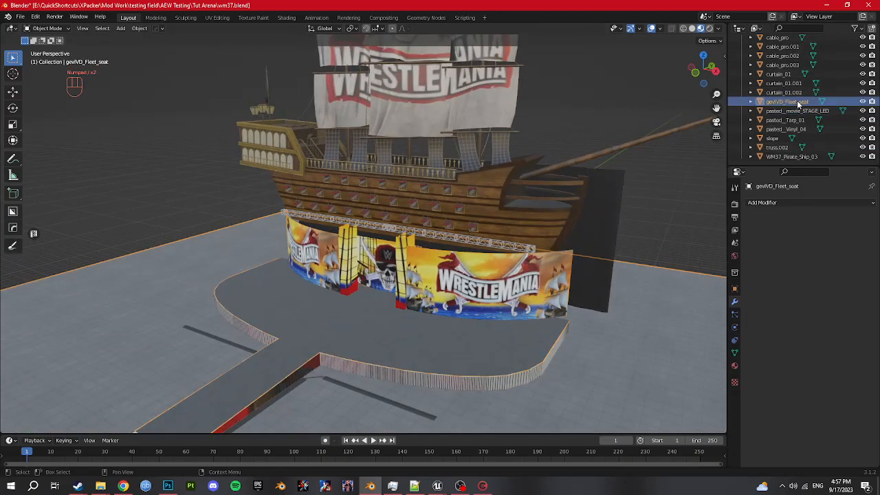
click(787, 92)
ctrl+click(781, 74)
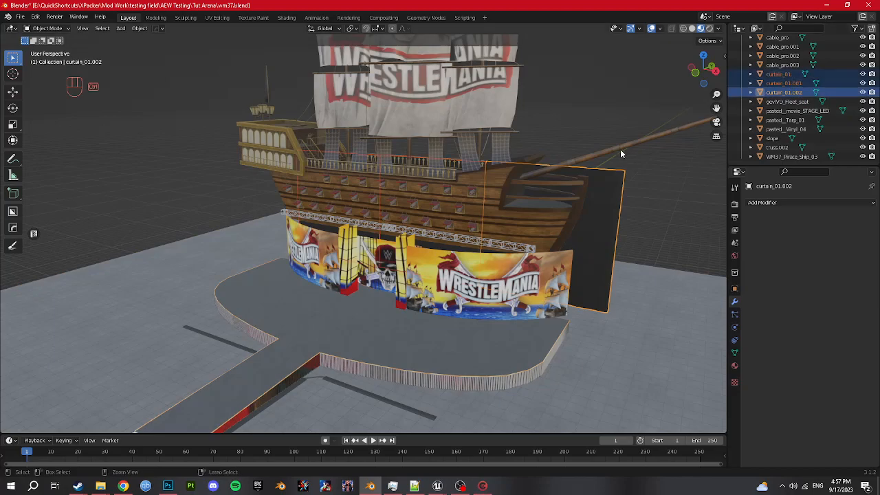
key(ctrl+j)
Join the four cable_pro objects into cable_pro and save the file
click(783, 84)
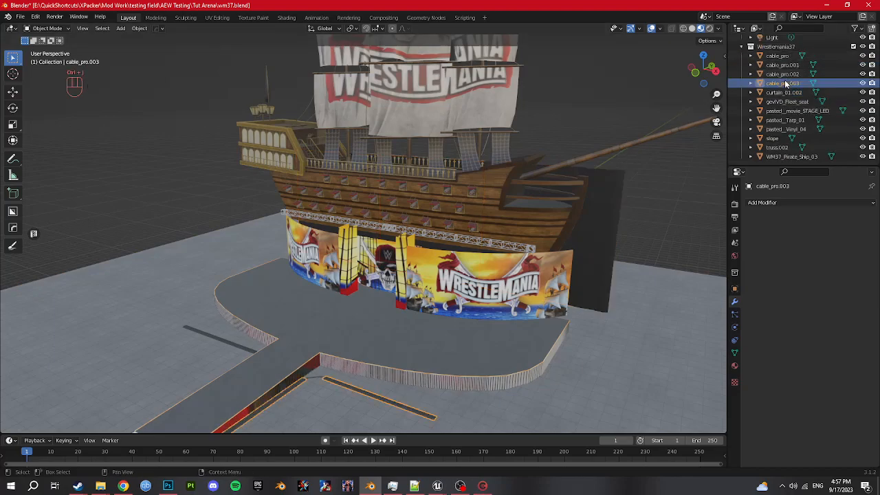
shift+click(782, 59)
key(ctrl+j)
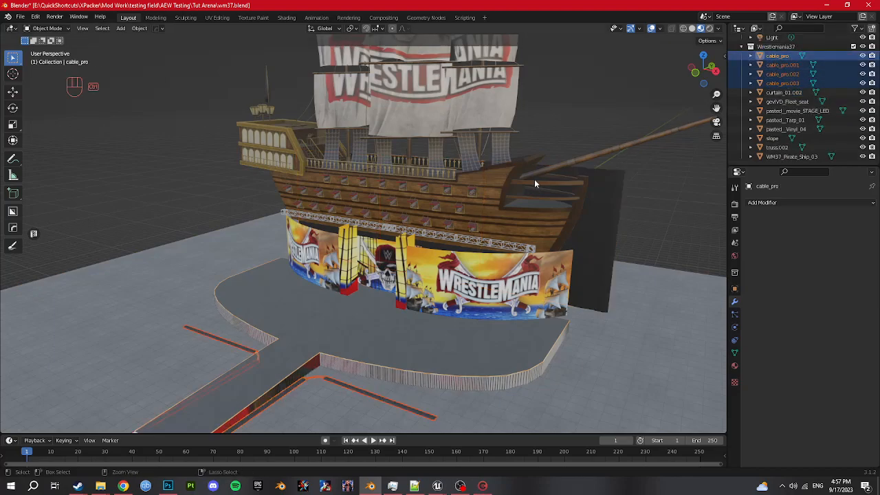
key(ctrl+s)
Rename the joined curtain object as curtain_01 and save the file
scroll(797, 96, up, 3)
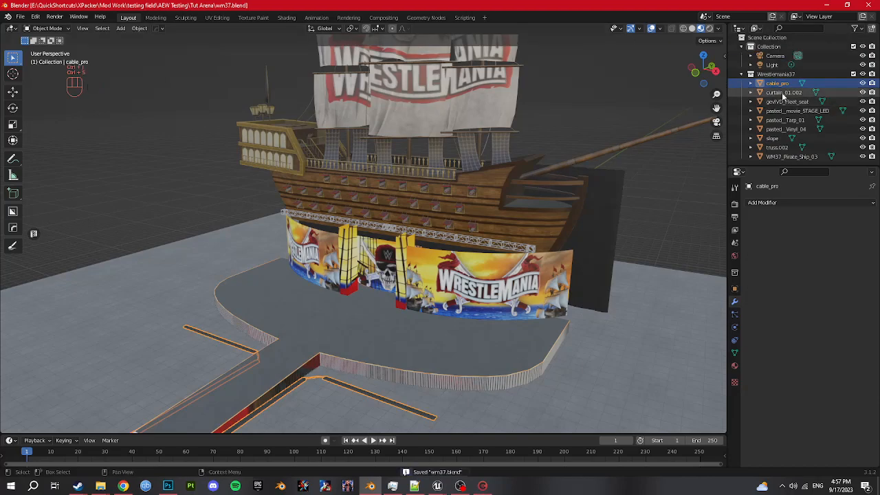
double_click(784, 94)
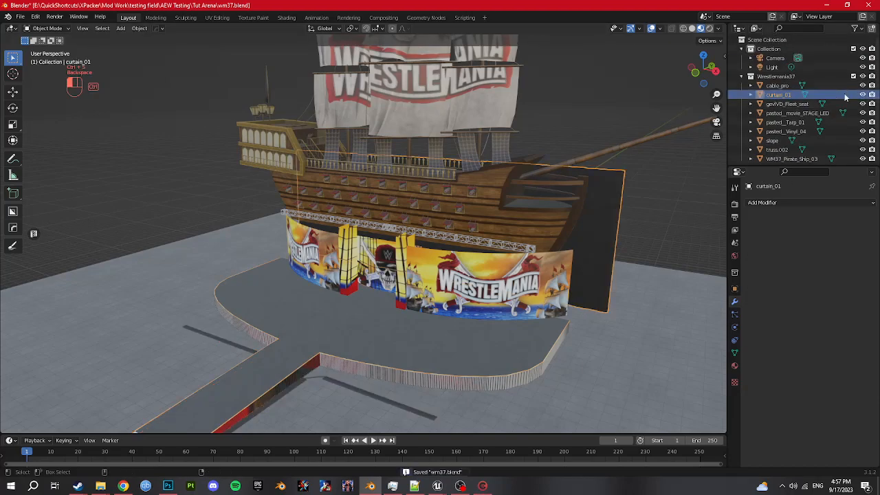
scroll(845, 97, down, 1)
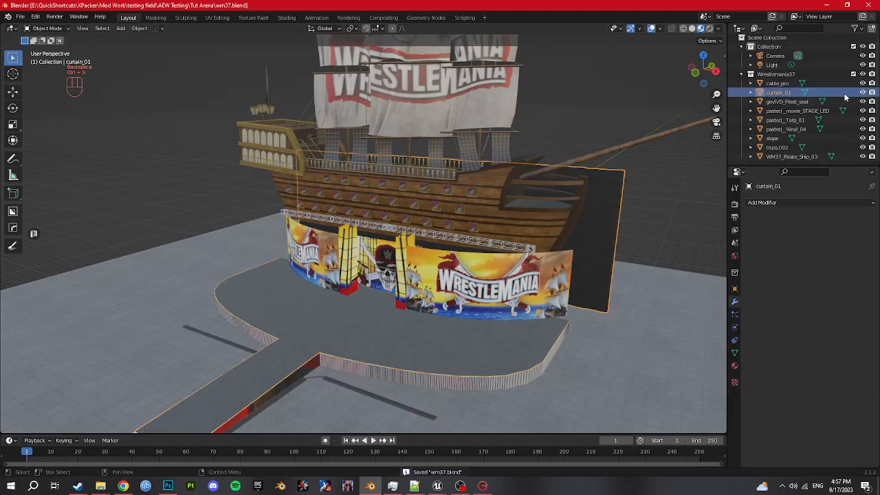
Save the file, then load the Rename Objects to Mat.py script and run it with all arena objects selected
click(784, 84)
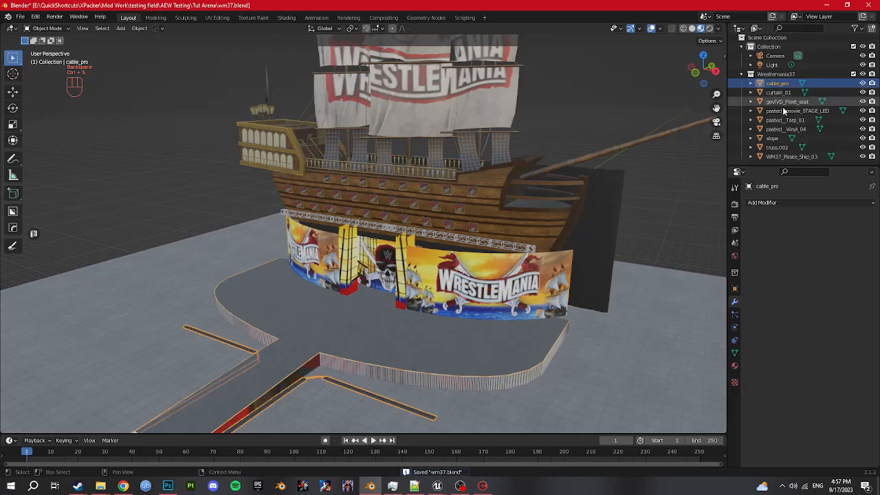
shift+click(774, 157)
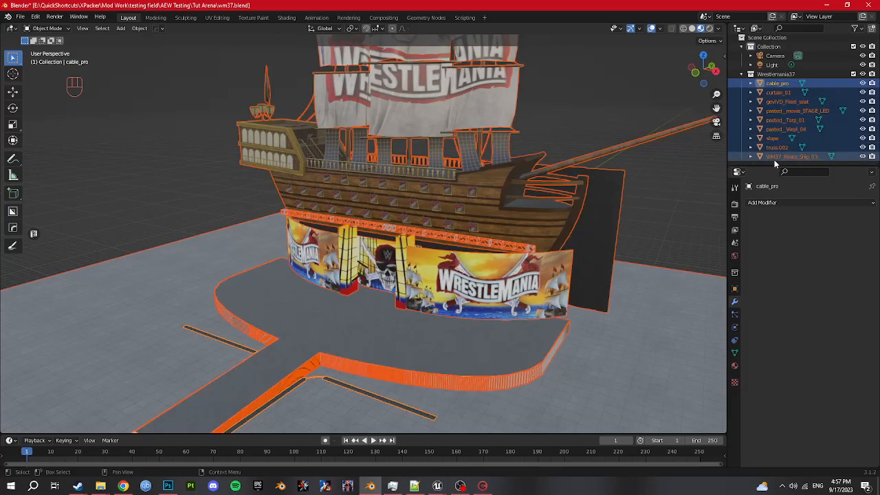
key(ctrl+s)
click(465, 18)
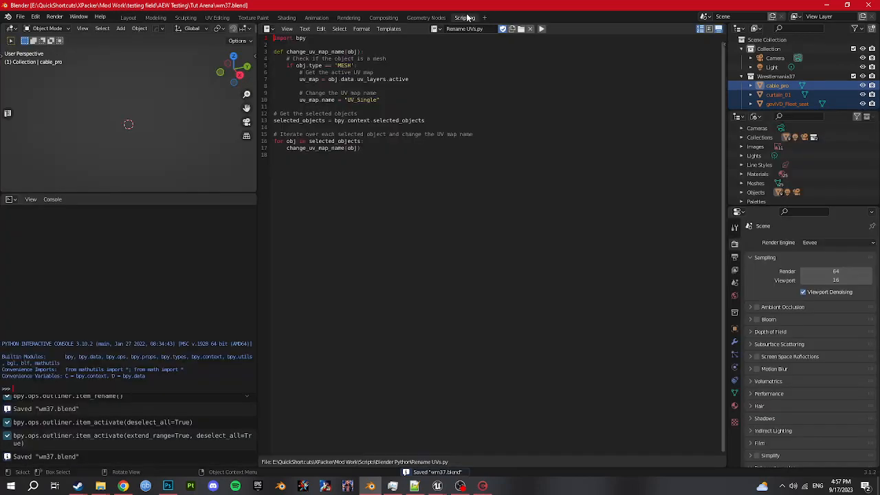
click(520, 31)
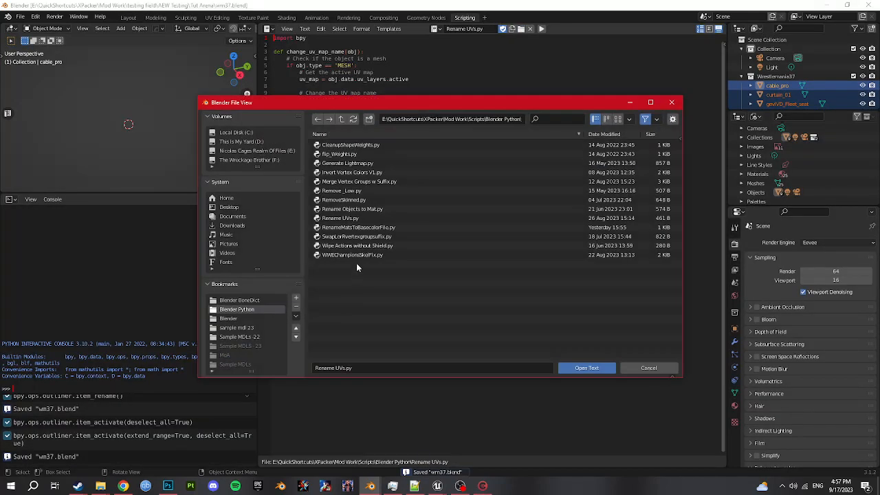
double_click(363, 210)
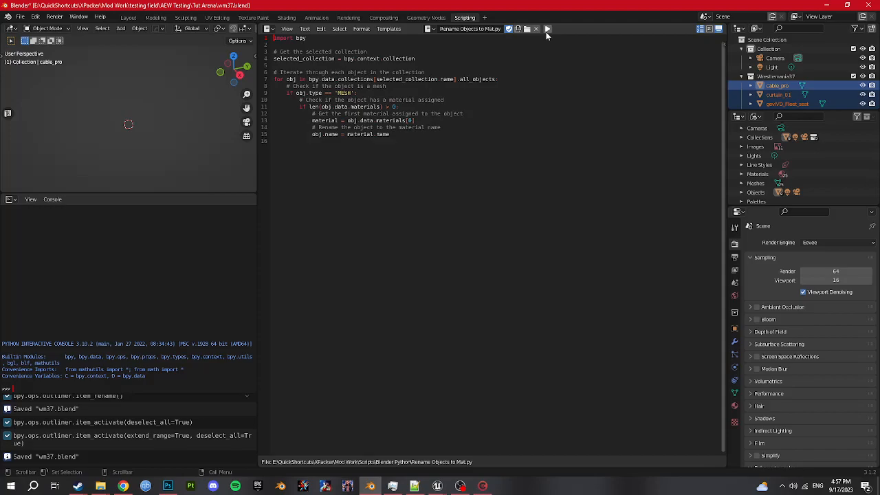
click(546, 31)
click(128, 18)
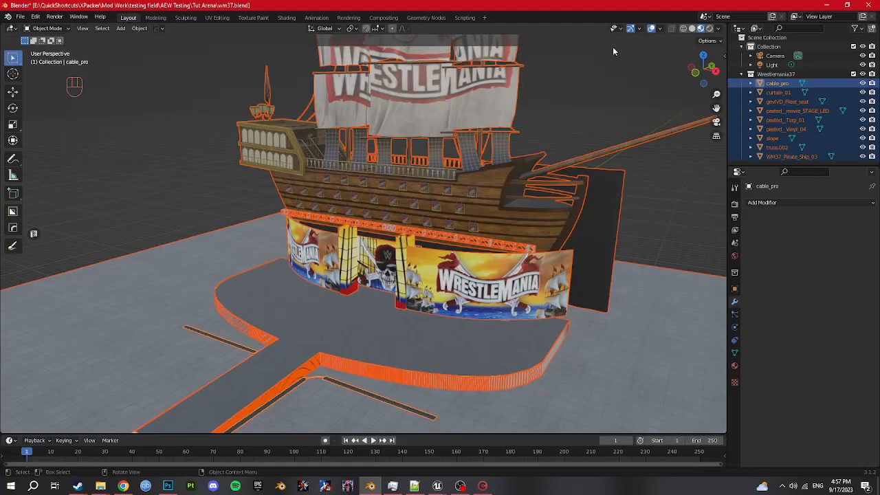
Make Wrestlemania37 the active collection and rerun the Rename Objects to Mat.py script on it
click(797, 110)
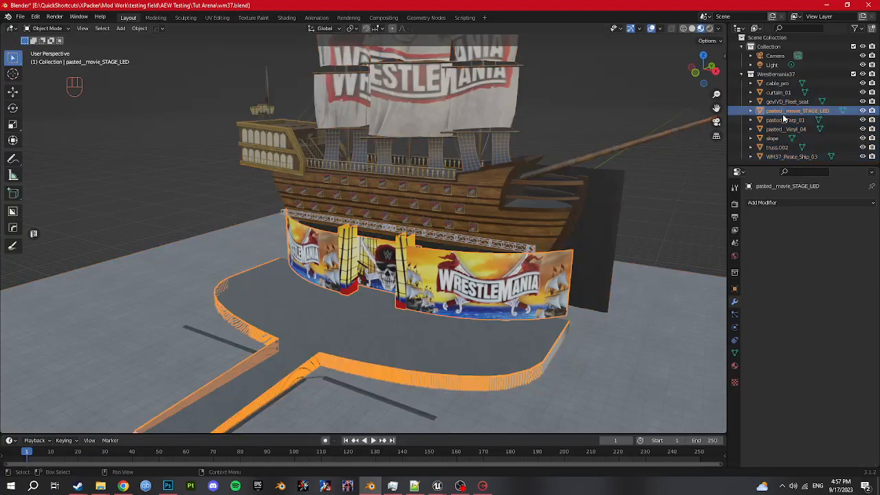
click(735, 367)
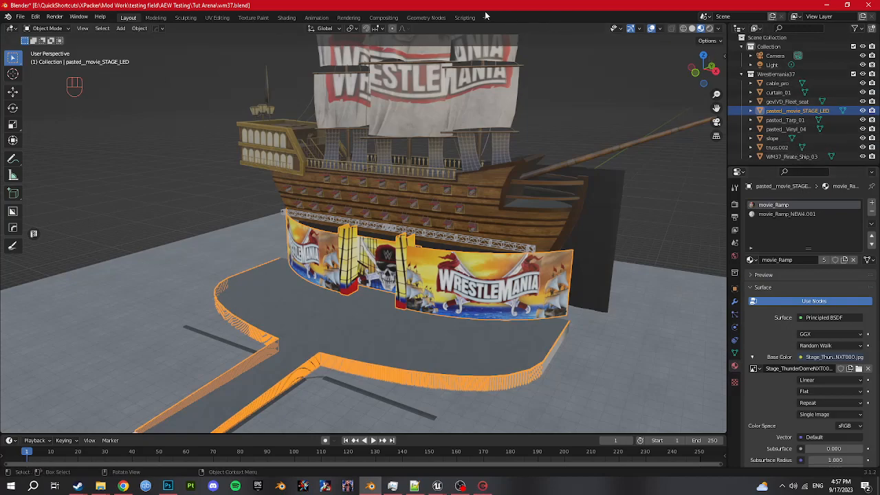
click(464, 17)
click(548, 29)
click(775, 76)
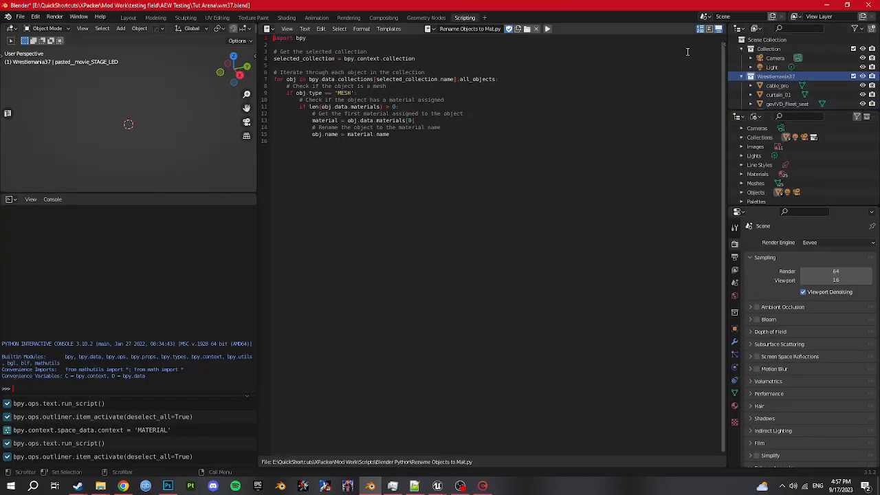
click(548, 28)
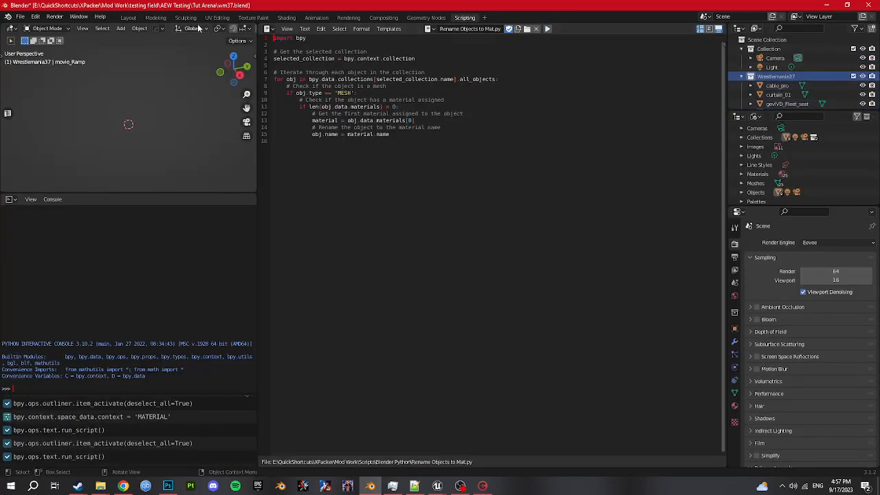
click(127, 18)
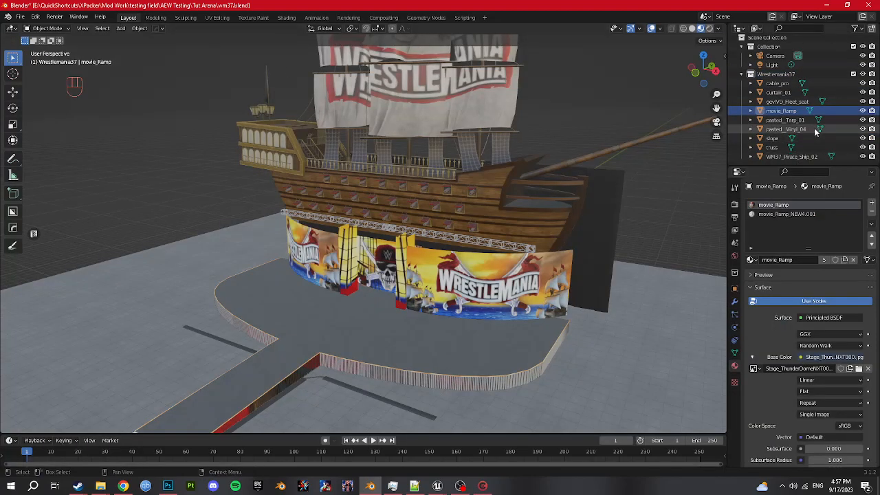
Rename the pasted__Tarp_01 object's material as Tarp and save the file
click(783, 120)
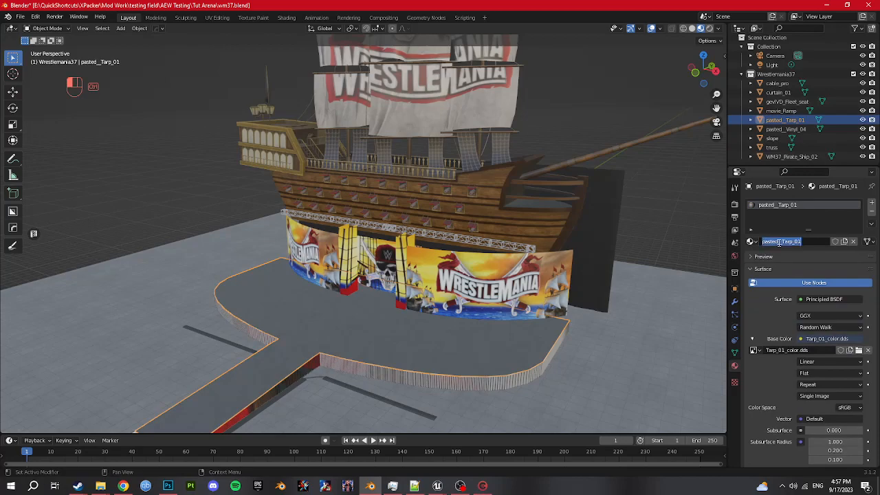
key(ctrl+s)
shift+middle_drag(668, 205, 702, 128)
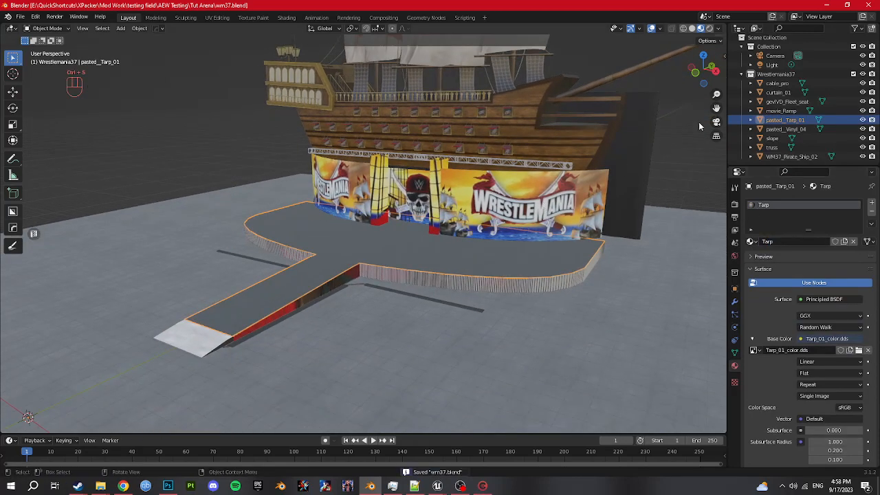
Join cable_pro, curtain_01, gevIVD_Fleet_seat, pasted__Tarp_01, pasted__Vinyl_04 and slope into the truss object
click(777, 83)
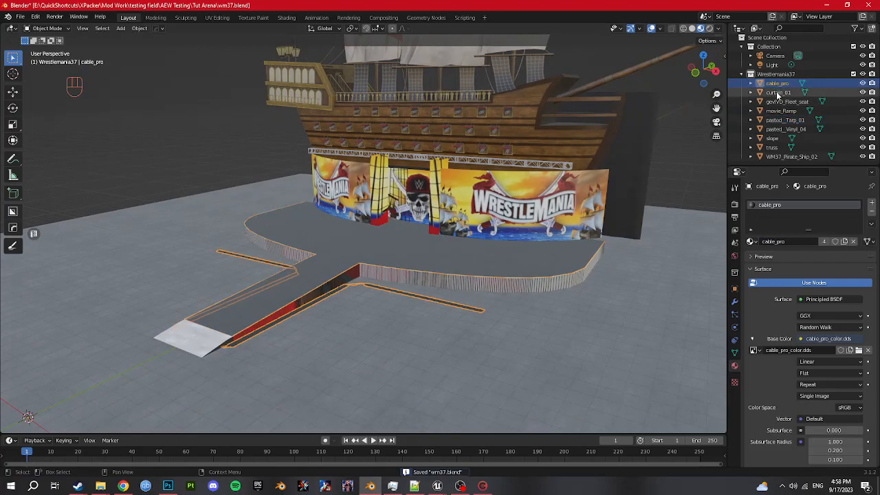
click(777, 93)
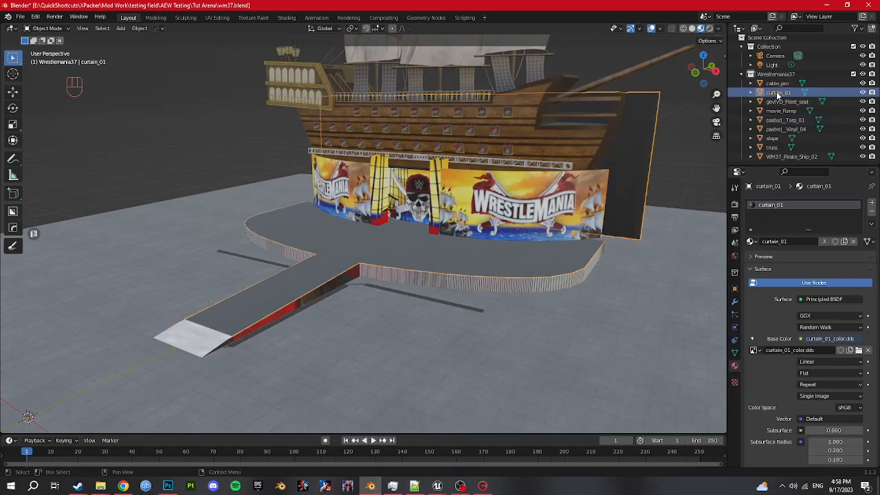
ctrl+click(778, 83)
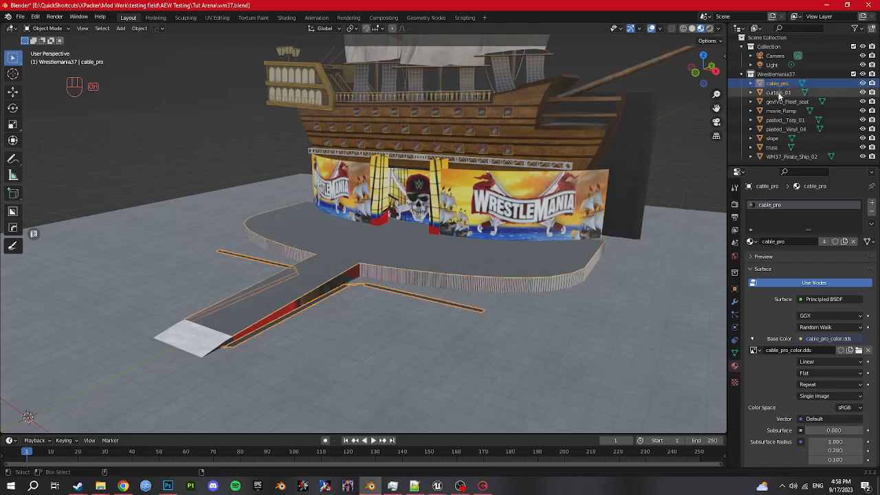
ctrl+click(779, 93)
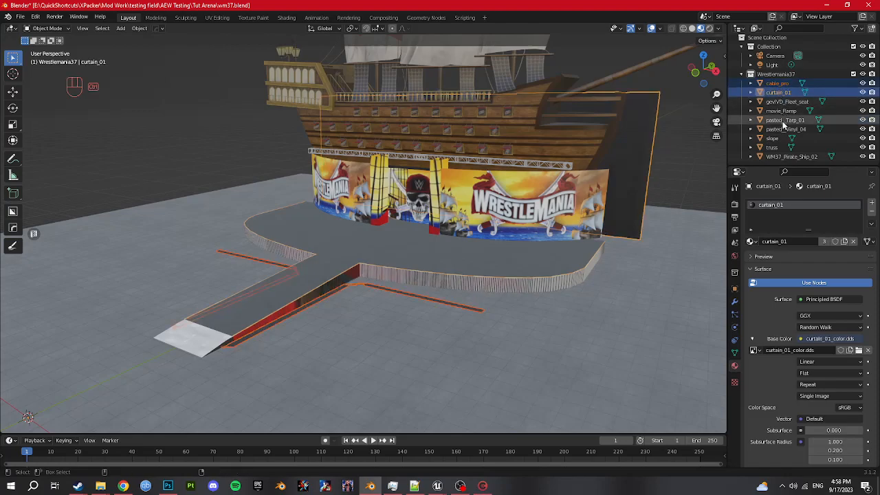
ctrl+click(784, 119)
ctrl+click(785, 130)
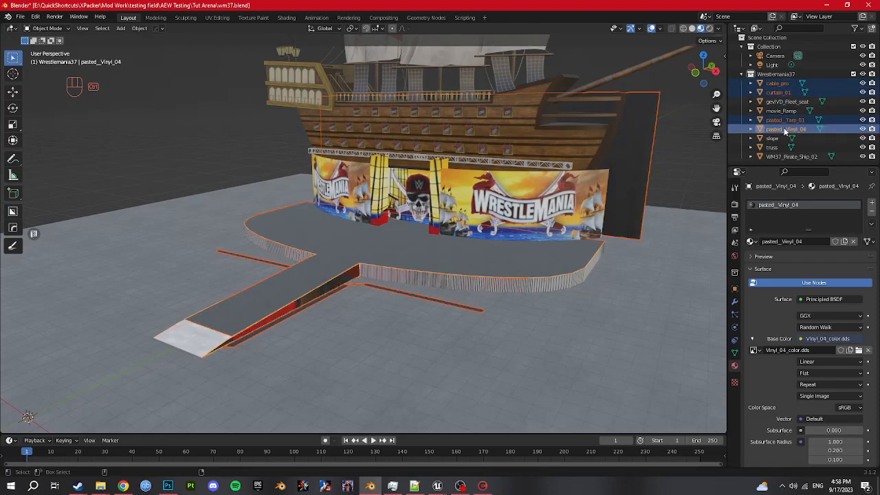
ctrl+click(788, 101)
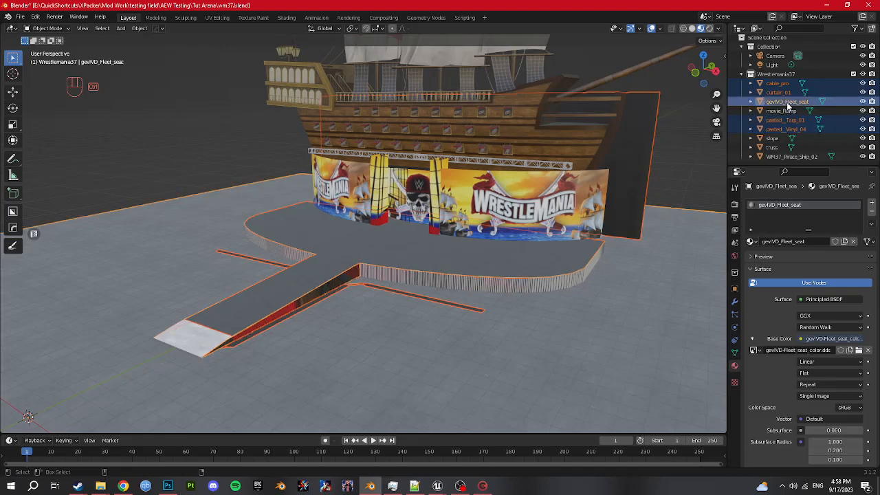
ctrl+click(779, 140)
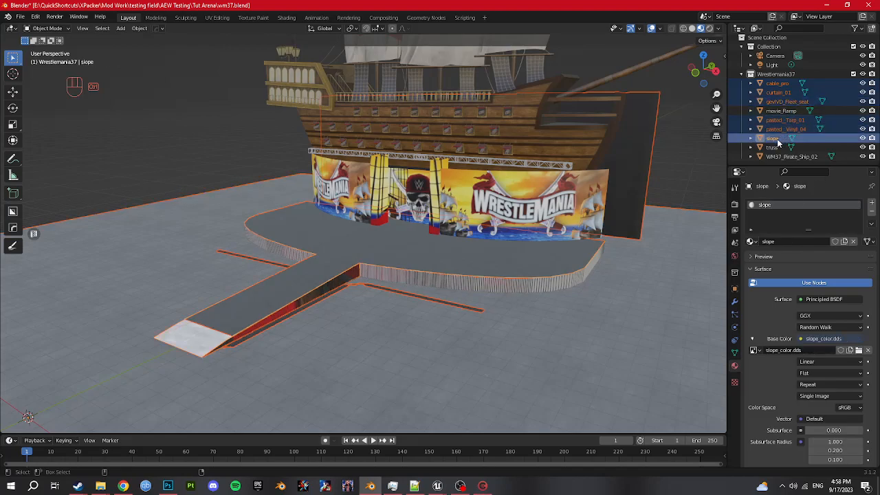
ctrl+click(772, 147)
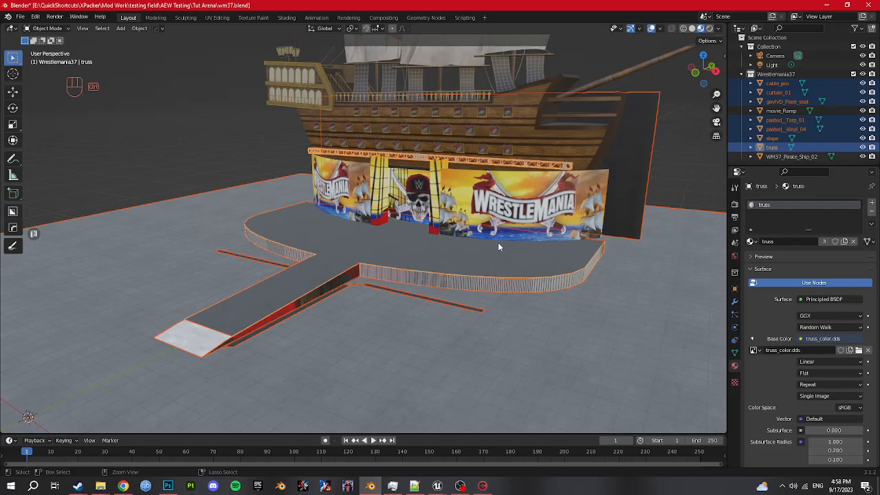
key(ctrl+j)
key(KP_Divide)
key(KP_Divide)
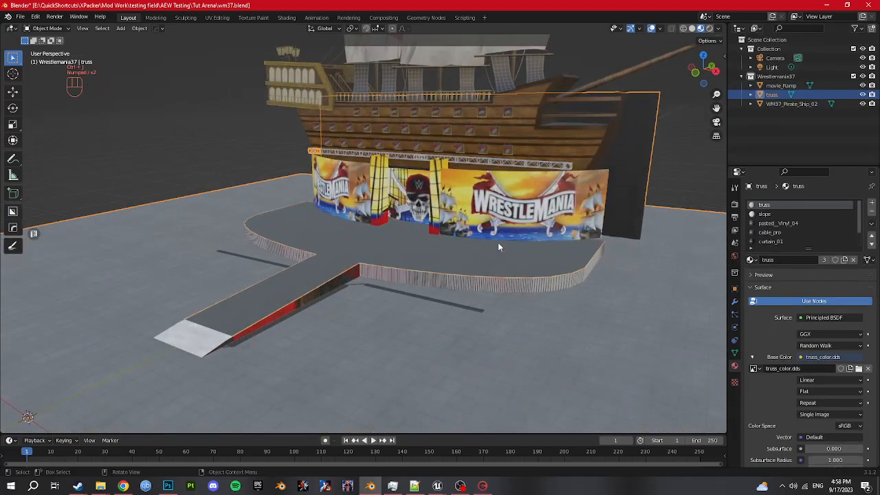
Save the file and apply all transforms to movie_Ramp, truss and WM37_Pirate_Ship_02
click(787, 103)
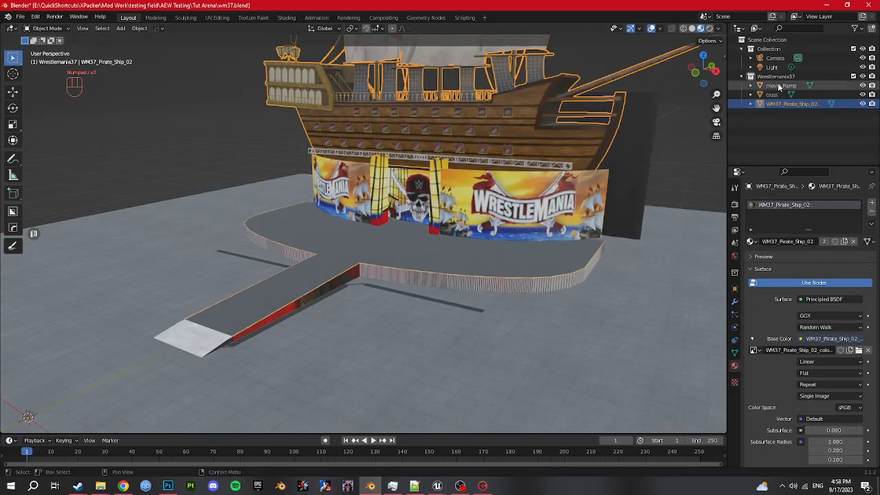
click(784, 84)
shift+middle_drag(442, 238, 487, 260)
scroll(435, 299, down, 4)
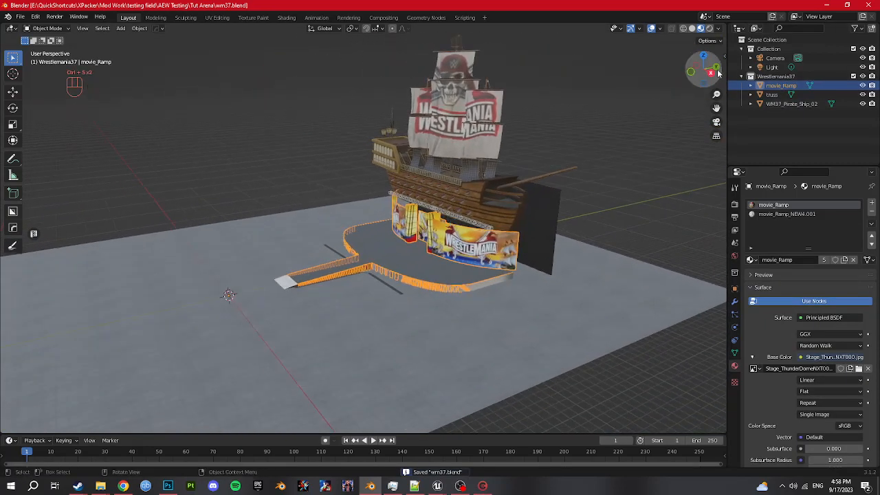
shift+click(785, 106)
key(ctrl+a)
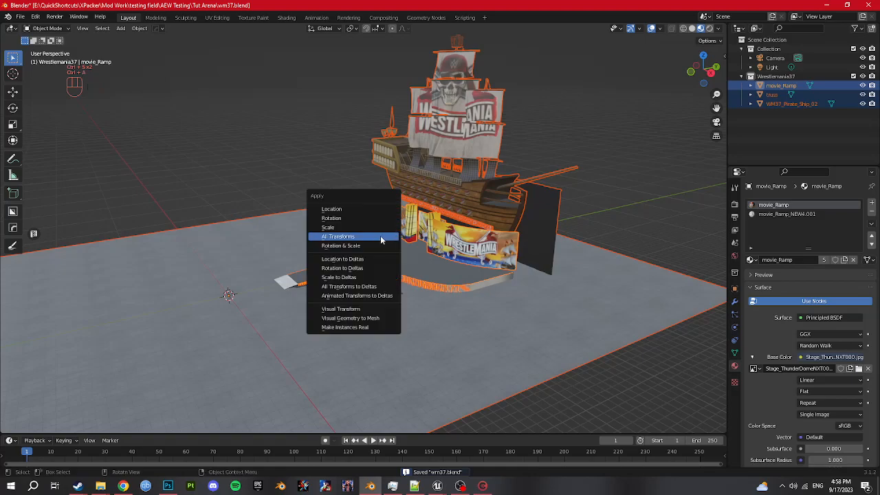
click(382, 237)
Append the Ring Stage collection from Stage Template.blend in the AEW Testing Resources folder
shift+middle_drag(285, 302, 365, 273)
click(21, 18)
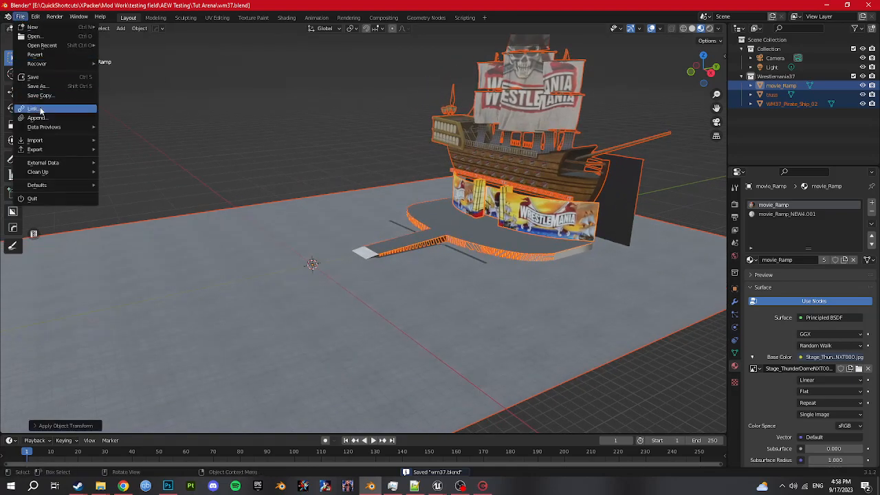
click(43, 119)
scroll(249, 312, down, 5)
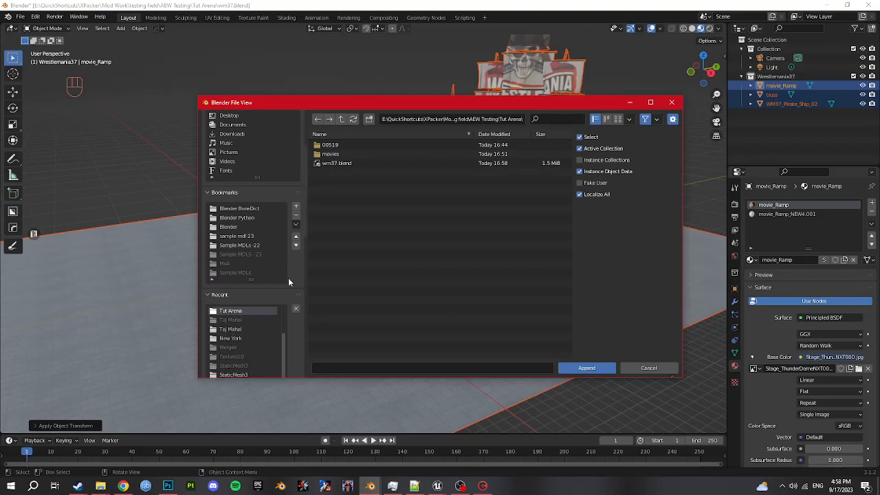
click(342, 119)
double_click(345, 219)
click(347, 155)
double_click(347, 155)
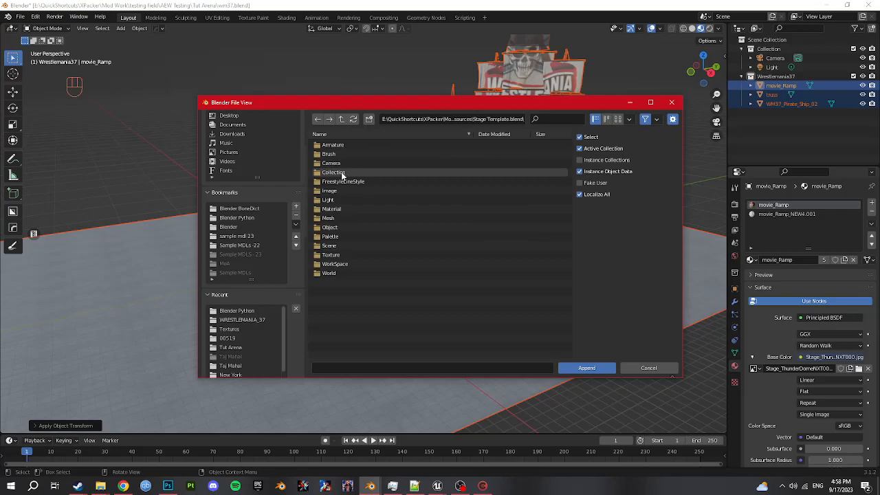
click(342, 119)
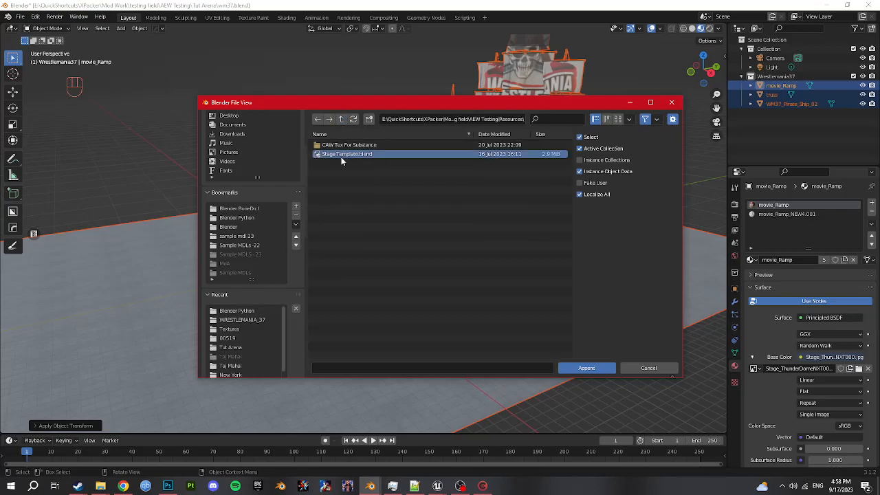
double_click(341, 157)
double_click(342, 172)
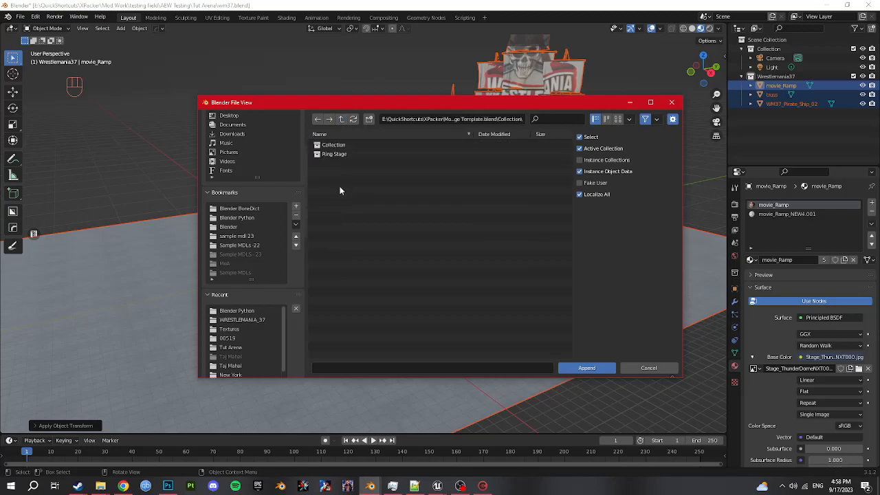
double_click(336, 153)
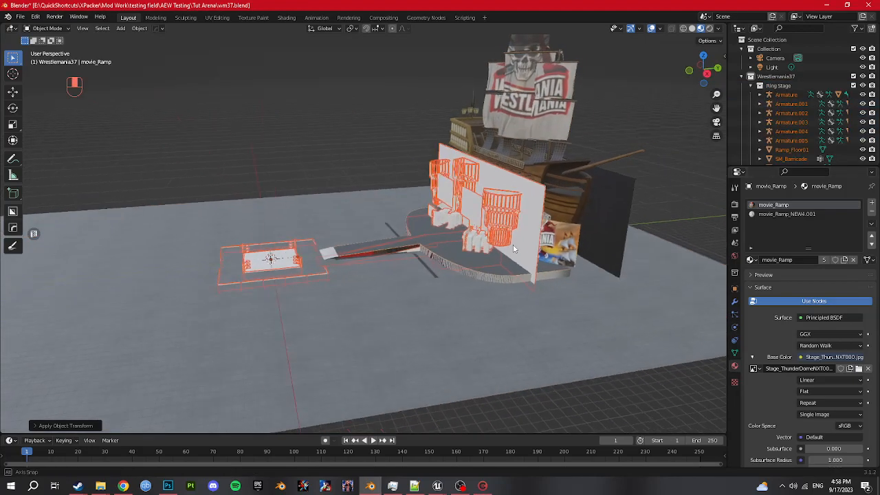
Collapse the Ring Stage collection and move movie_Ramp, truss and the pirate ship down about 134 m along Z
scroll(446, 268, up, 3)
middle_drag(446, 268, 471, 271)
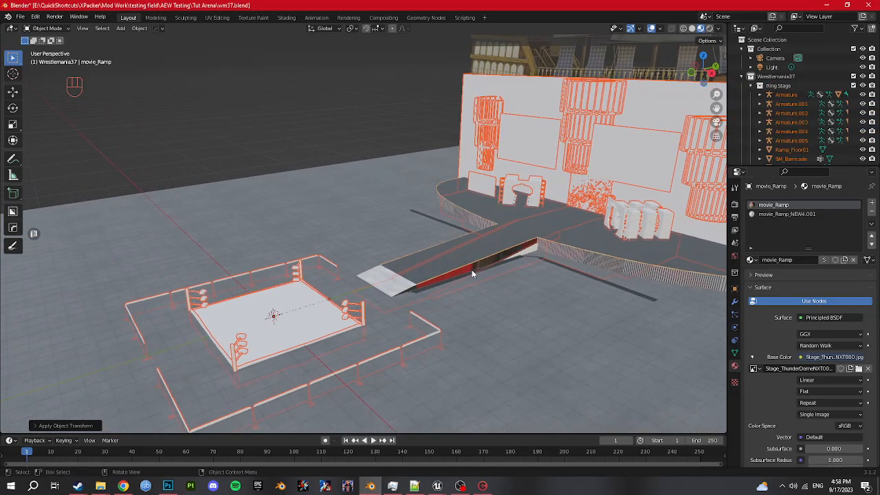
scroll(471, 270, down, 3)
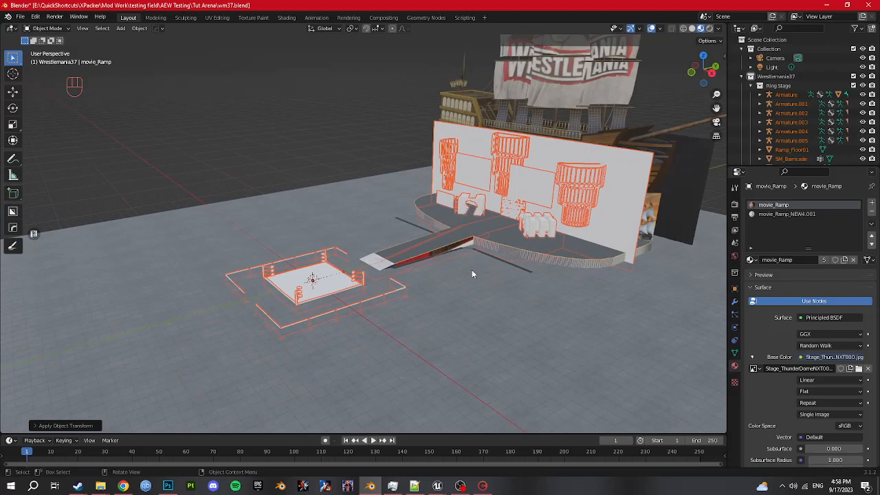
middle_drag(508, 236, 499, 235)
scroll(499, 234, up, 2)
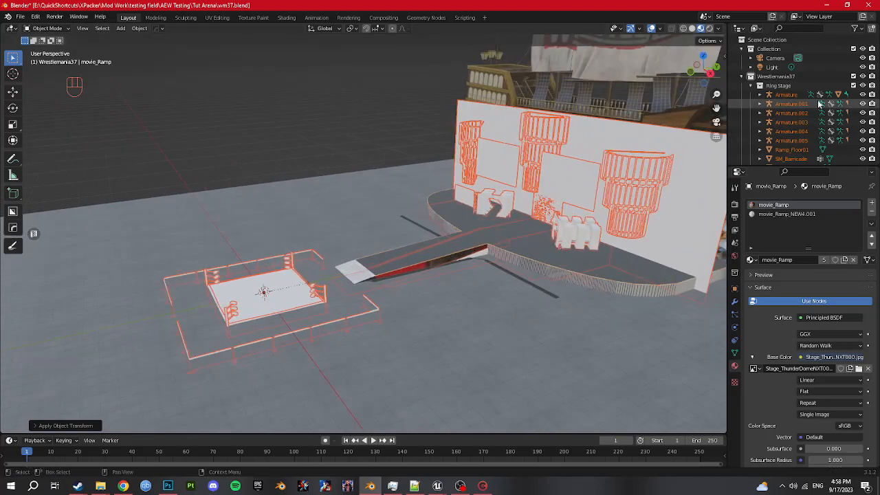
click(759, 86)
click(780, 95)
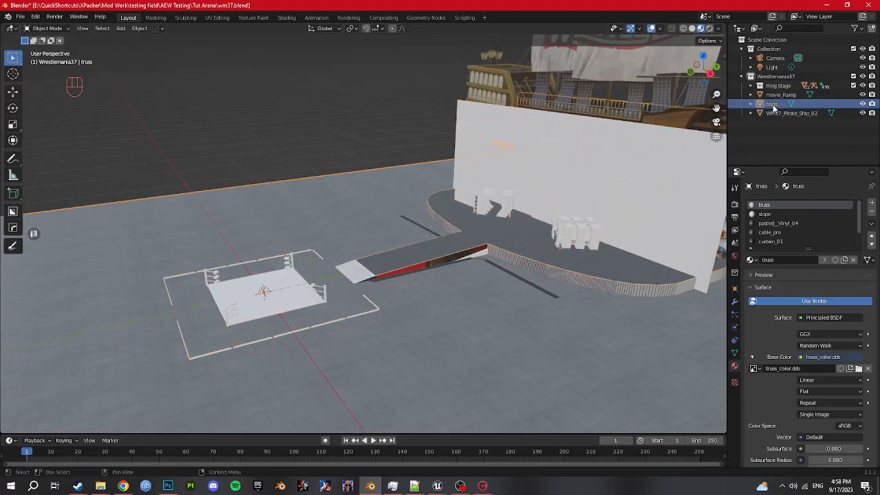
shift+click(780, 112)
middle_drag(583, 207, 556, 180)
key(g)
key(z)
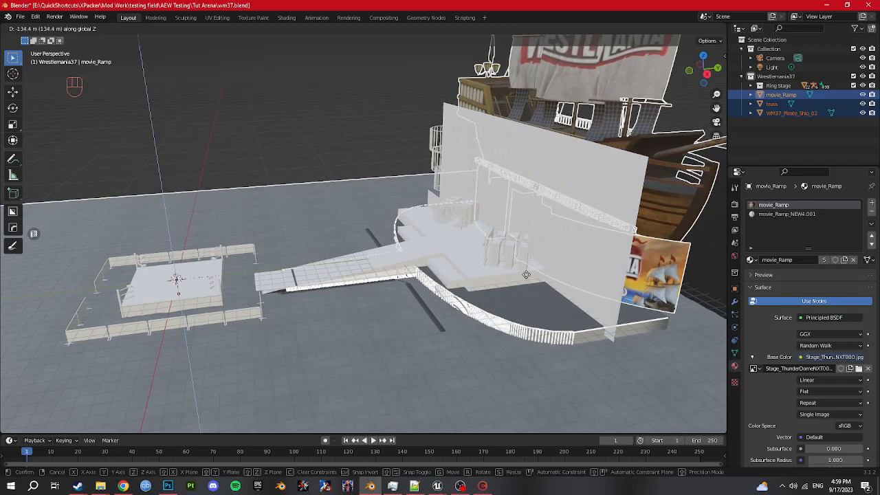
click(530, 269)
Lower the three selected arena objects about another 15 m along Z to match the template ring's floor
shift+middle_drag(371, 333, 507, 231)
scroll(507, 231, up, 6)
shift+middle_drag(515, 166, 467, 287)
shift+middle_drag(619, 315, 579, 234)
key(g)
key(z)
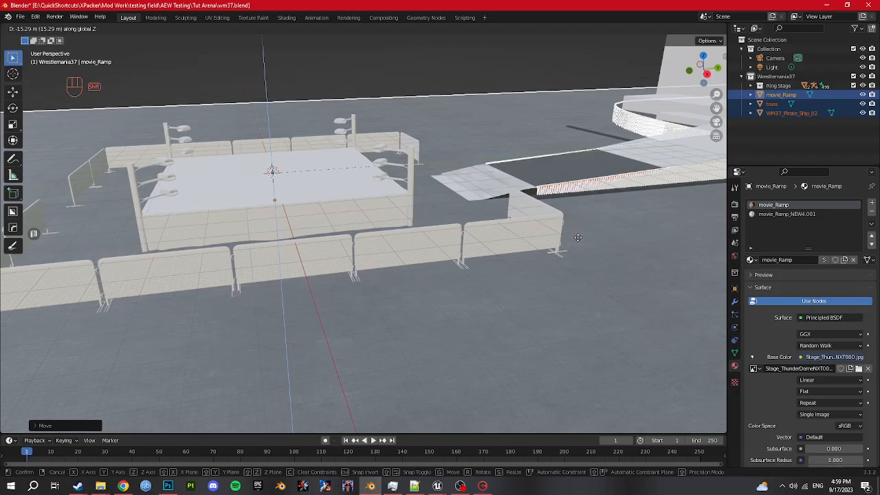
click(581, 237)
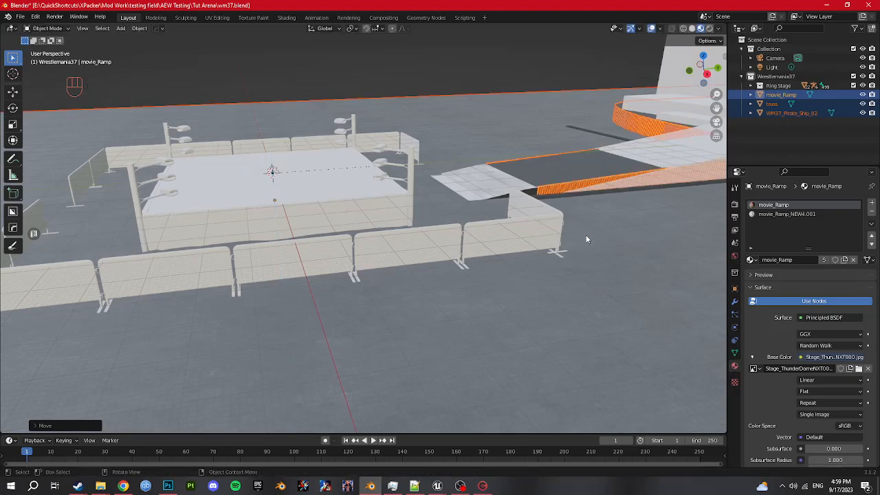
Move the three arena objects about -55 m along Y to line the ramp up with the template ramp
scroll(584, 235, down, 5)
shift+middle_drag(607, 167, 522, 241)
scroll(365, 301, up, 3)
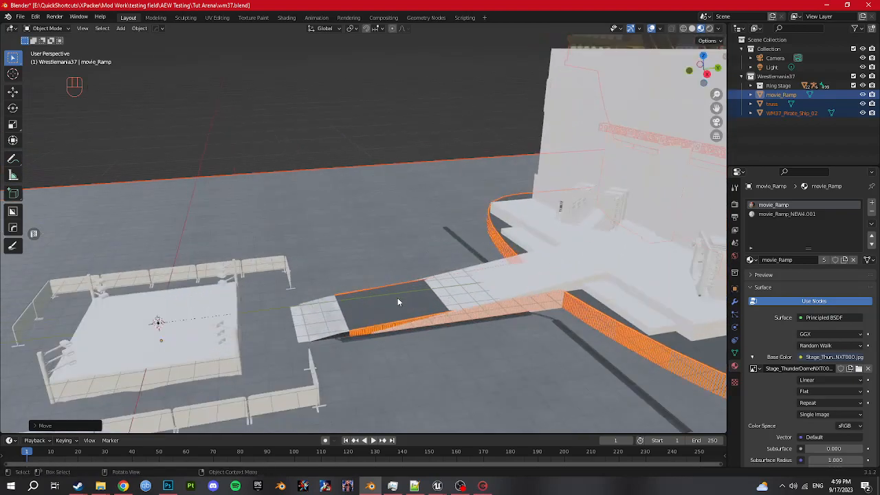
key(g)
key(y)
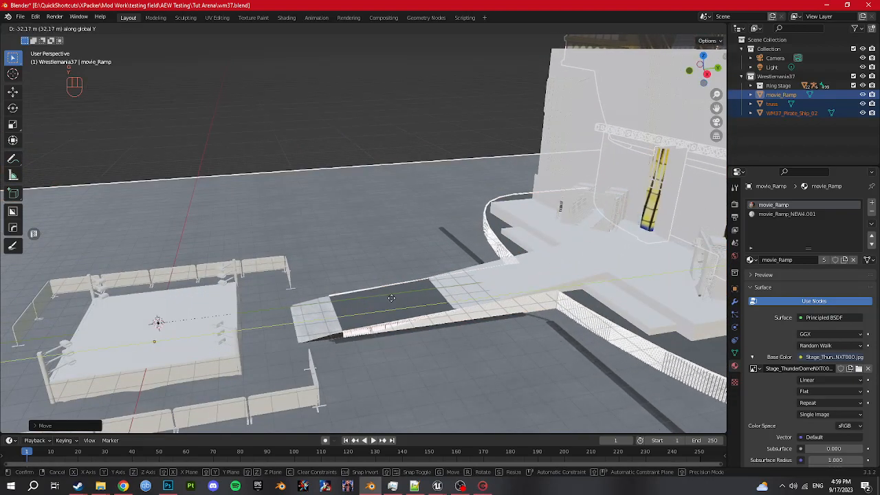
key(shift)
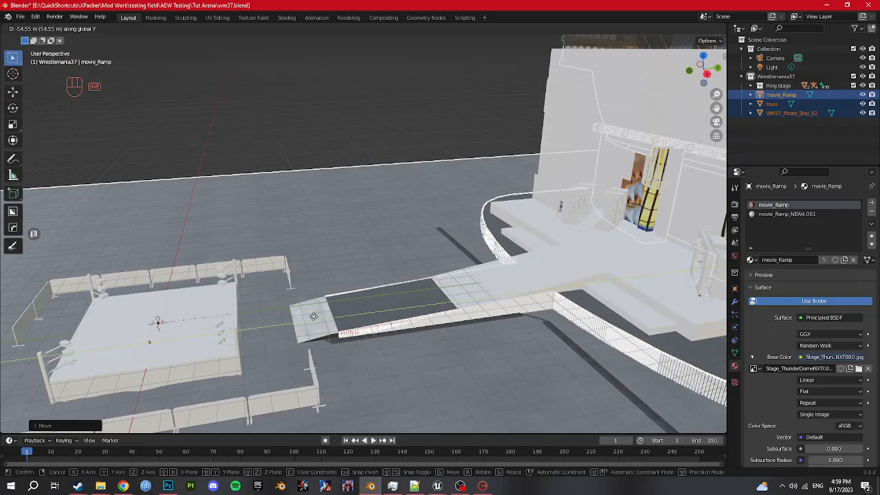
click(316, 321)
Check the ramp's alignment with the template and apply all transforms to the moved arena objects
middle_drag(317, 321, 325, 304)
scroll(336, 299, up, 4)
scroll(327, 304, down, 4)
middle_drag(498, 245, 472, 281)
key(ctrl+a)
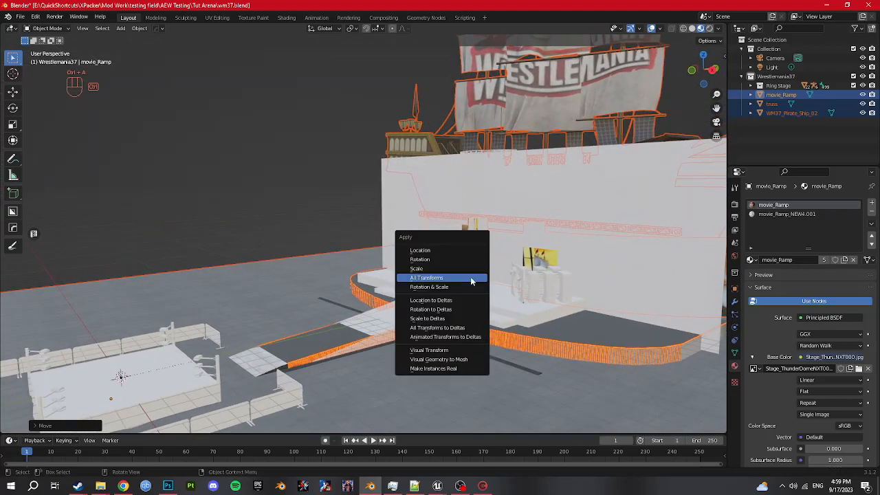
click(472, 281)
Move movie_Ramp, truss and WM37_Pirate_Ship_02 into a new collection named wm
scroll(471, 280, down, 3)
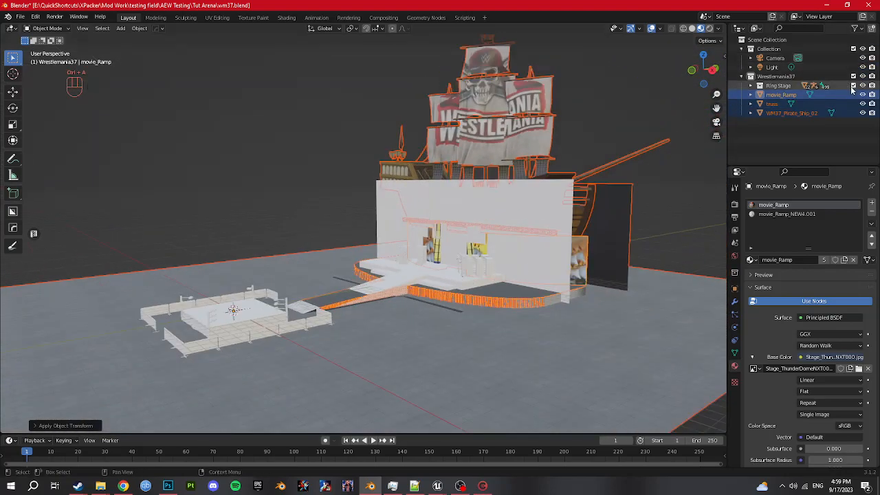
shift+click(763, 113)
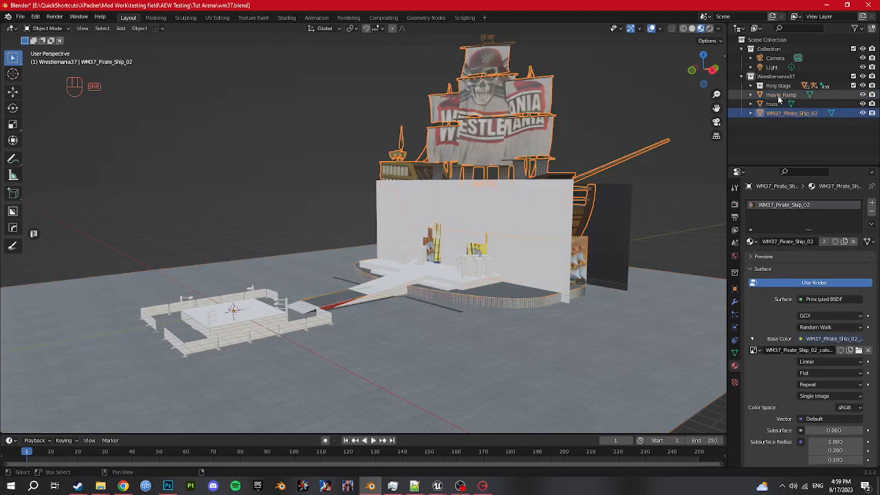
key(m)
click(479, 181)
text(wm)
key(Return)
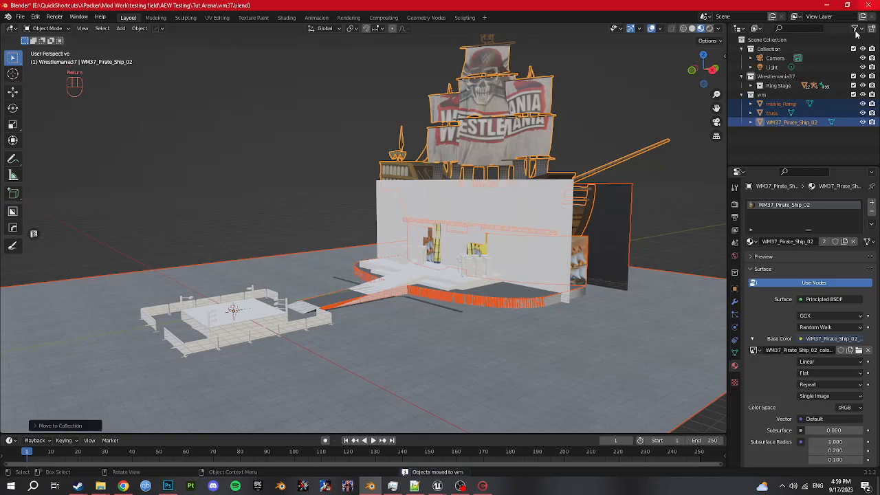
Exclude the Ring Stage collection from the view layer, reapply all transforms to the arena objects and save the file
click(863, 85)
middle_drag(234, 309, 314, 309)
key(ctrl+a)
click(316, 313)
key(ctrl+s)
middle_drag(349, 265, 480, 232)
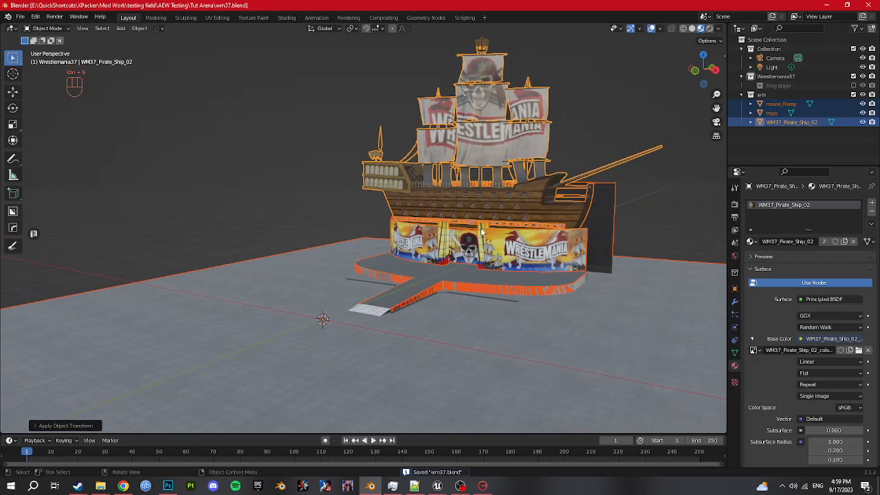
Select movie_Ramp, truss and WM37_Pirate_Ship_02 in the wm collection and start an FBX export
middle_drag(481, 234, 460, 232)
click(776, 132)
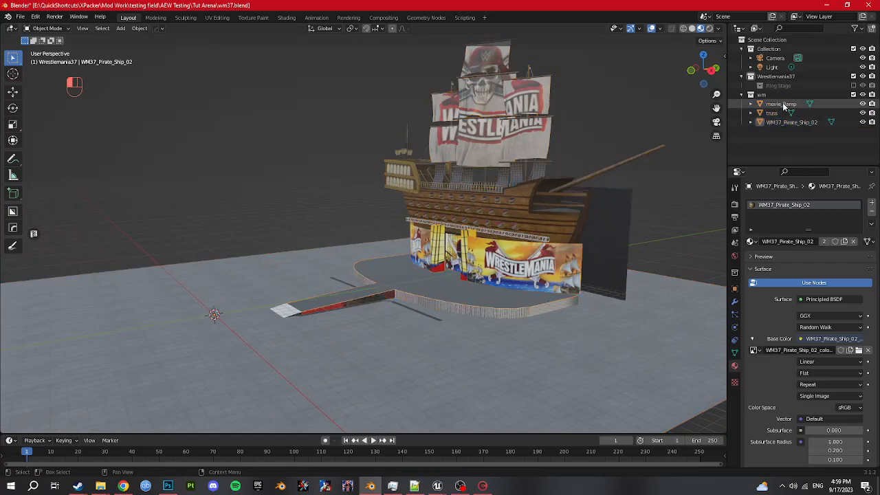
click(781, 104)
shift+click(790, 121)
click(20, 17)
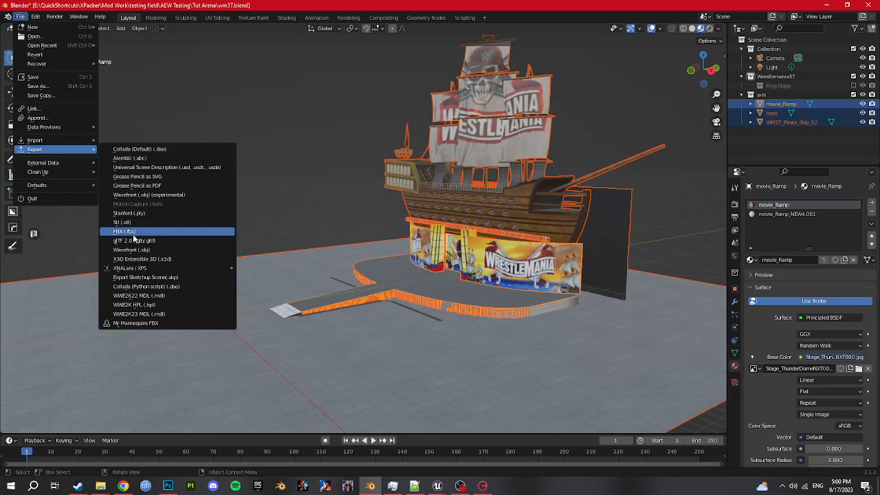
click(130, 232)
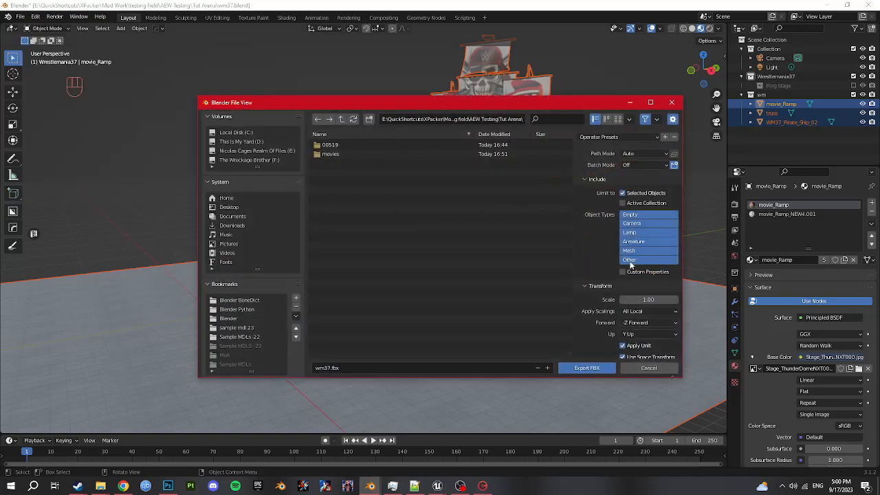
Export the selected objects as wm37.fbx to the Tut Arena folder, limited to meshes and with Face smoothing
click(630, 250)
scroll(631, 289, down, 2)
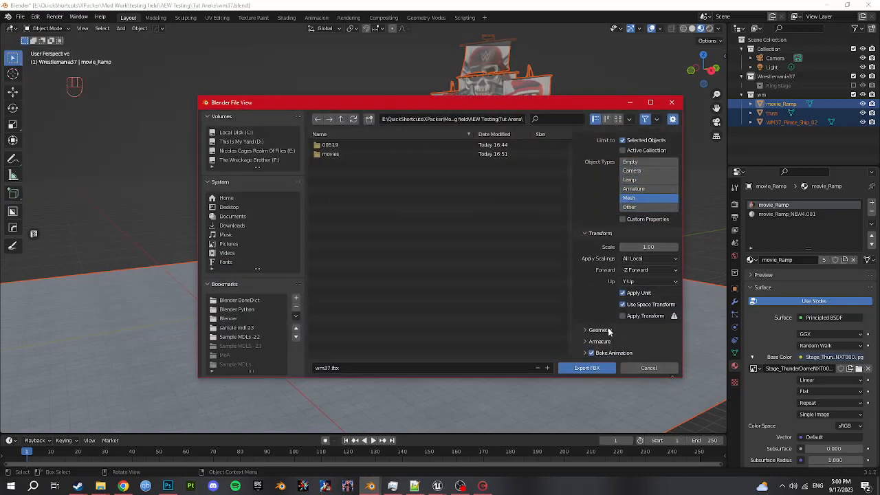
click(598, 330)
click(645, 344)
click(640, 324)
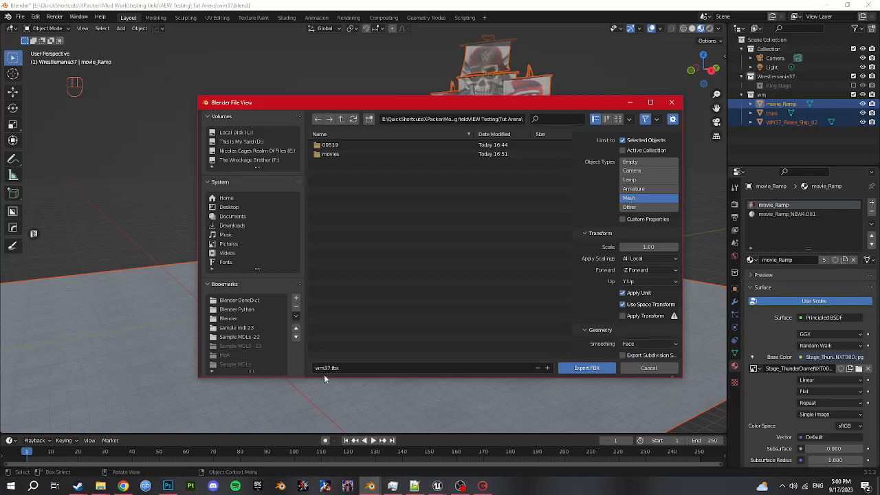
click(571, 369)
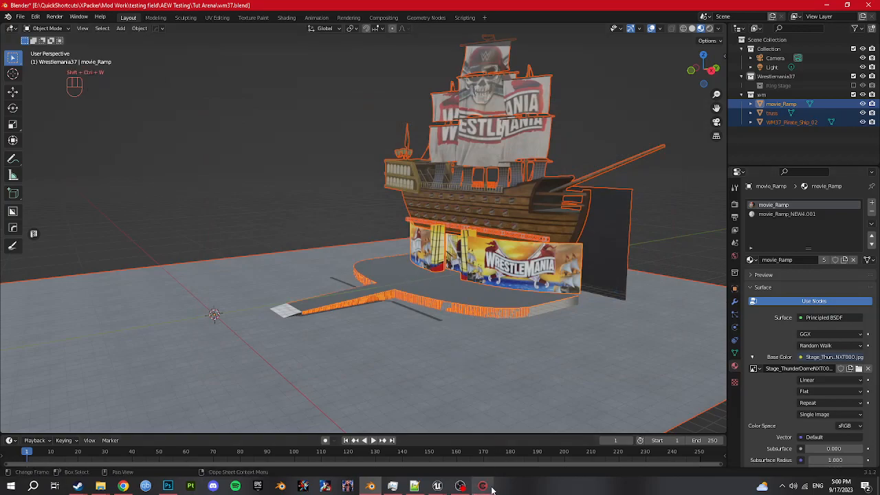
Switch to File Explorer and open the Tut Arena folder that holds the exported FBX
mouse_move(492, 489)
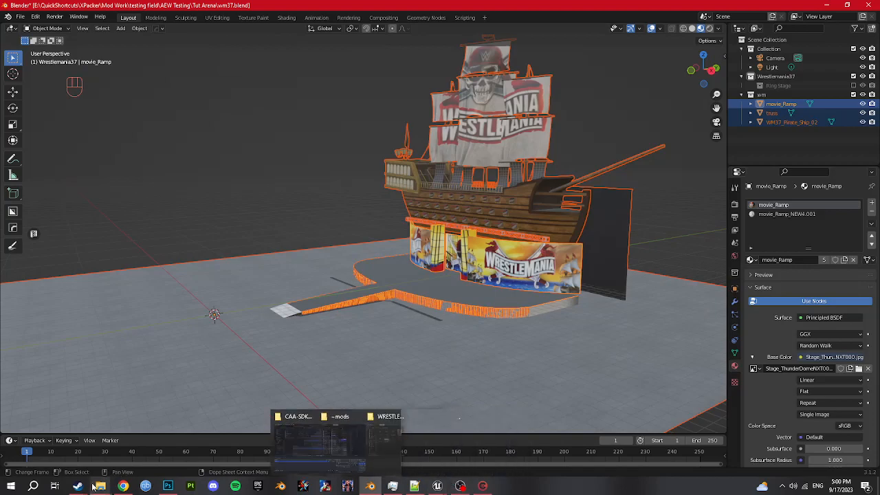
mouse_move(100, 486)
click(143, 444)
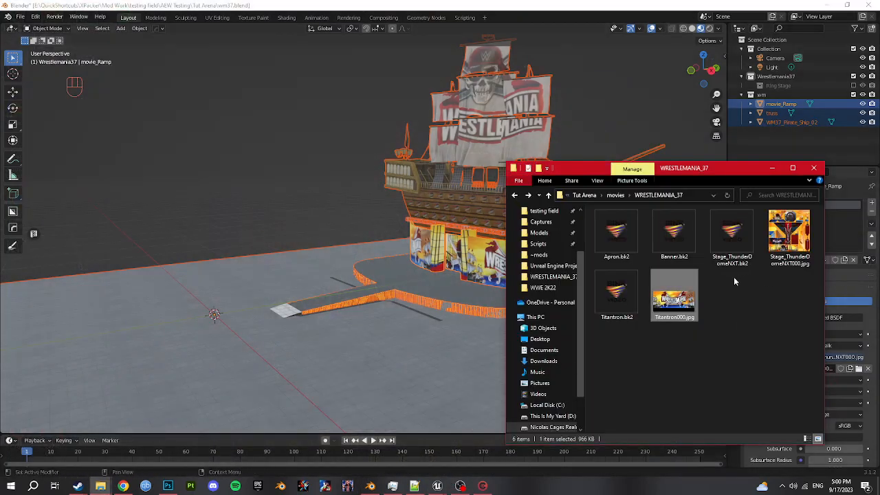
click(585, 196)
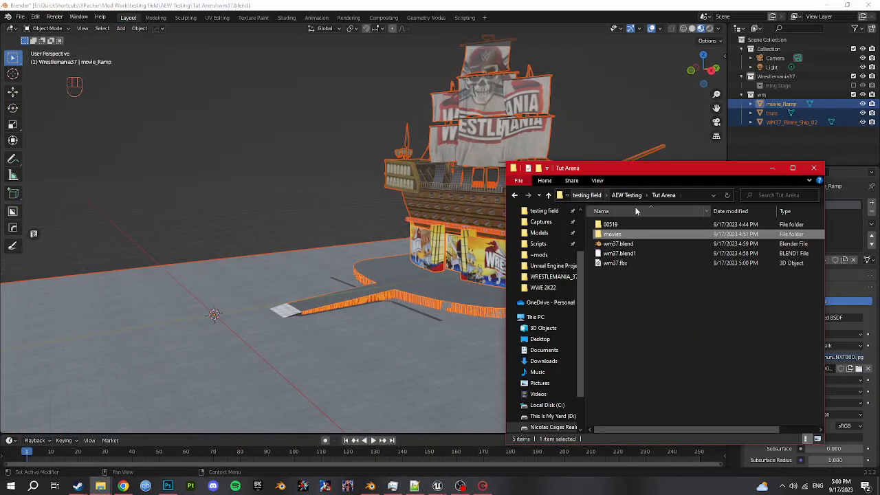
Copy the WWE 2K22+ DDS to AEW ORMs.py script from the Modding Python scripts folder and return to Tut Arena
scroll(550, 272, up, 1)
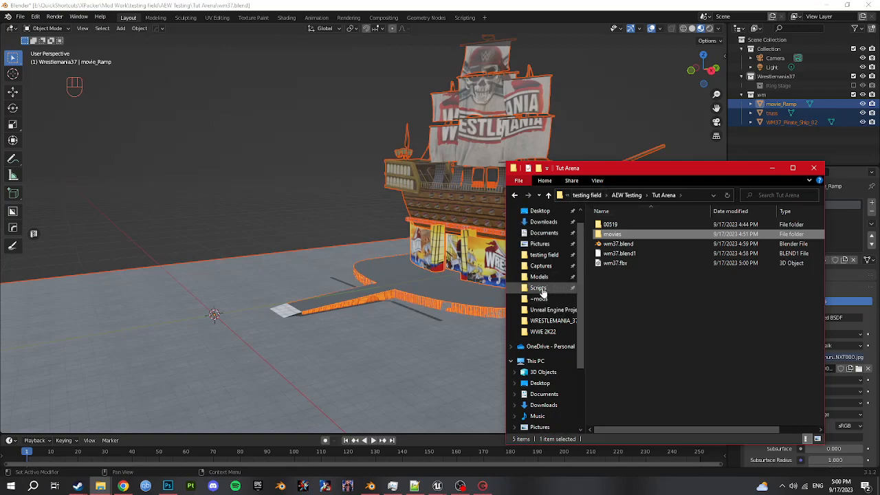
click(538, 288)
double_click(622, 244)
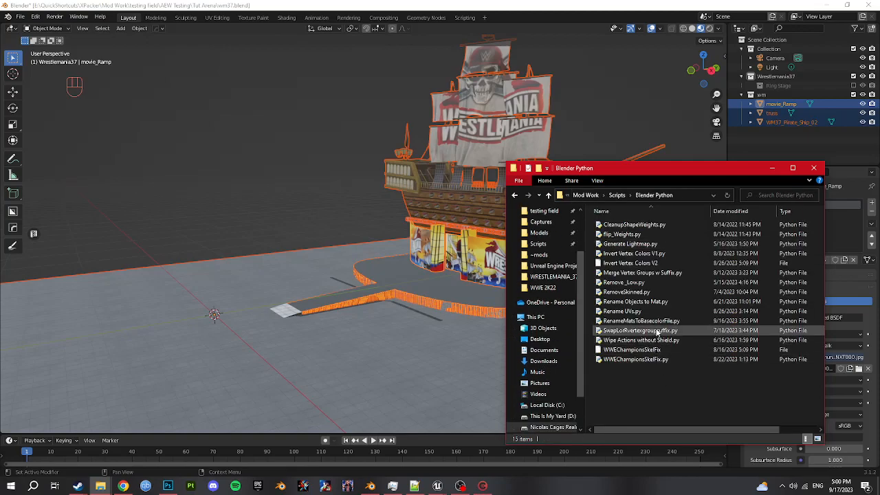
key(BackSpace)
click(631, 265)
double_click(631, 265)
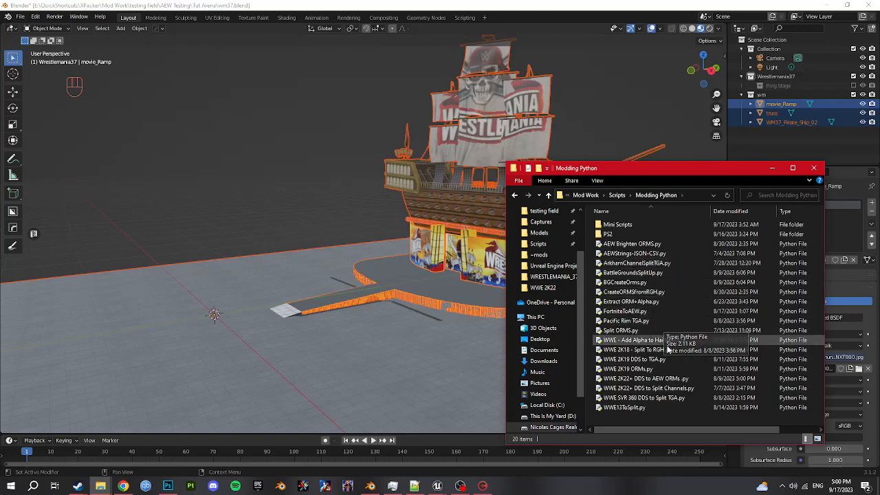
key(BackSpace)
key(BackSpace)
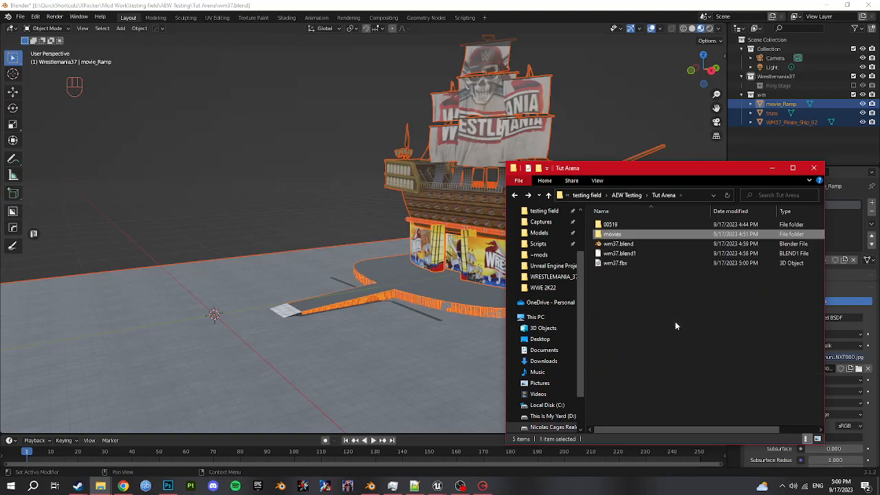
Place the WWE 2K22+ DDS to AEW ORMs.py script in the 00519 Textures folder and run it
double_click(616, 225)
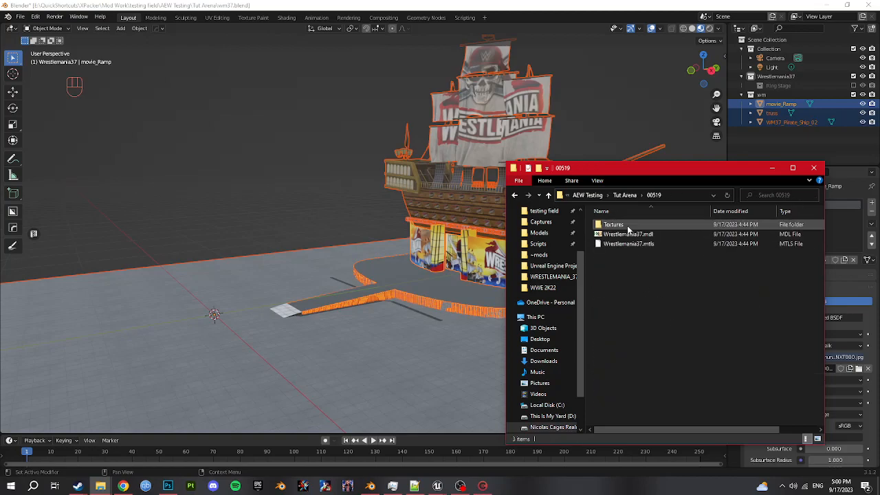
double_click(622, 225)
scroll(657, 339, down, 3)
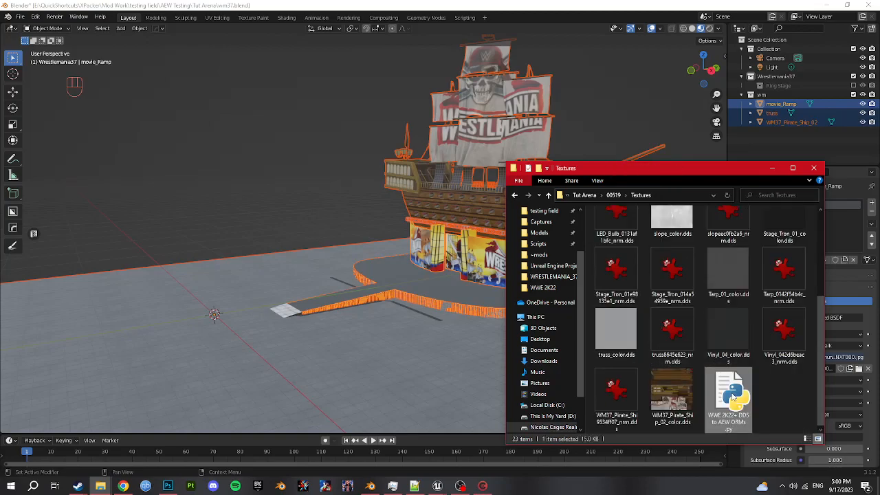
double_click(732, 395)
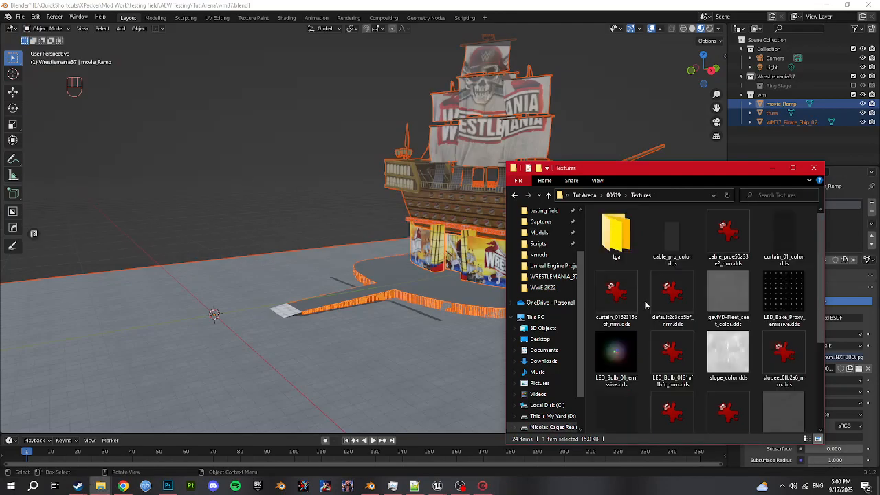
Open the converted tga folder and delete the default2c3cb5bf normal and ORM textures
double_click(618, 237)
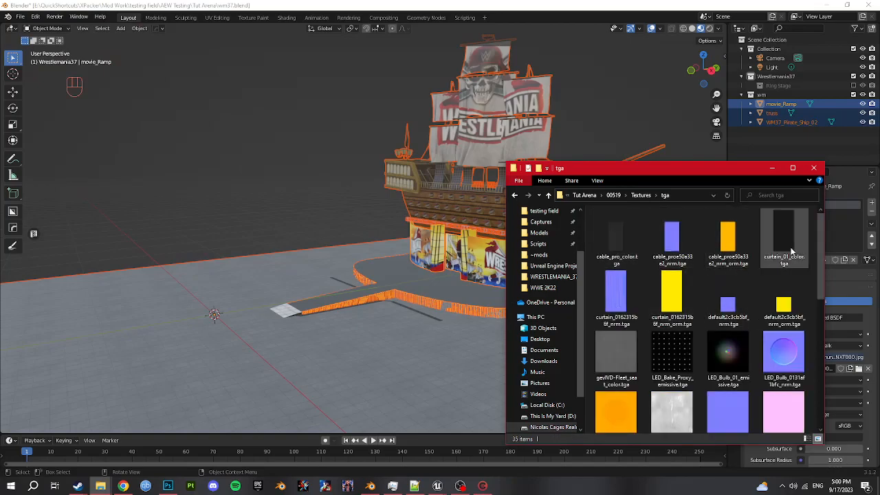
click(727, 302)
ctrl+click(779, 304)
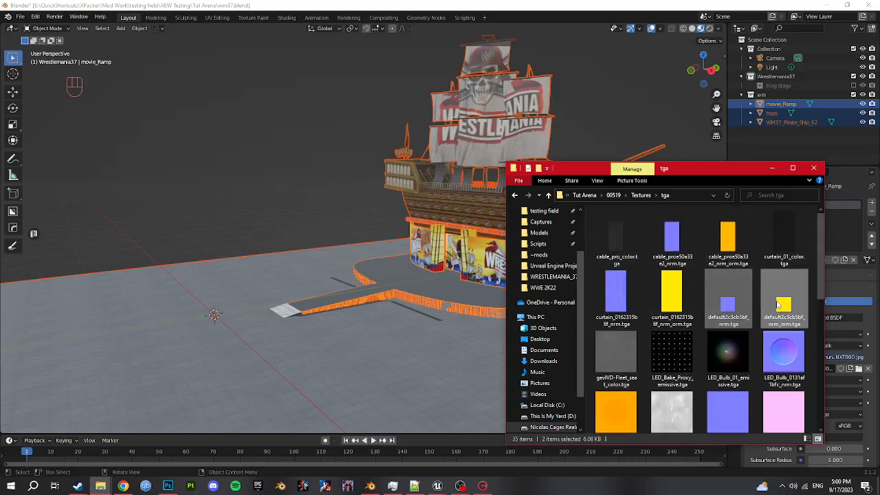
key(Delete)
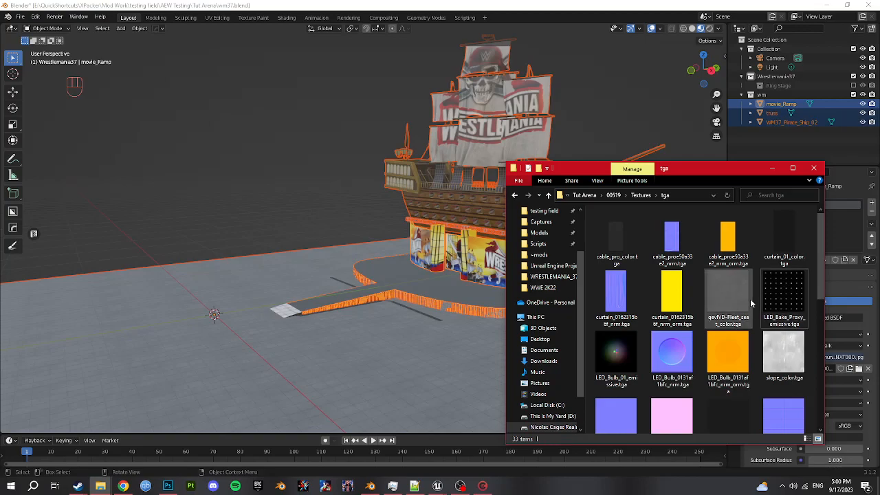
Delete the LED_Bake_Proxy and LED_Bulb_01 emissive textures and the LED_Bulb normal and ORM textures
key(Delete)
key(Delete)
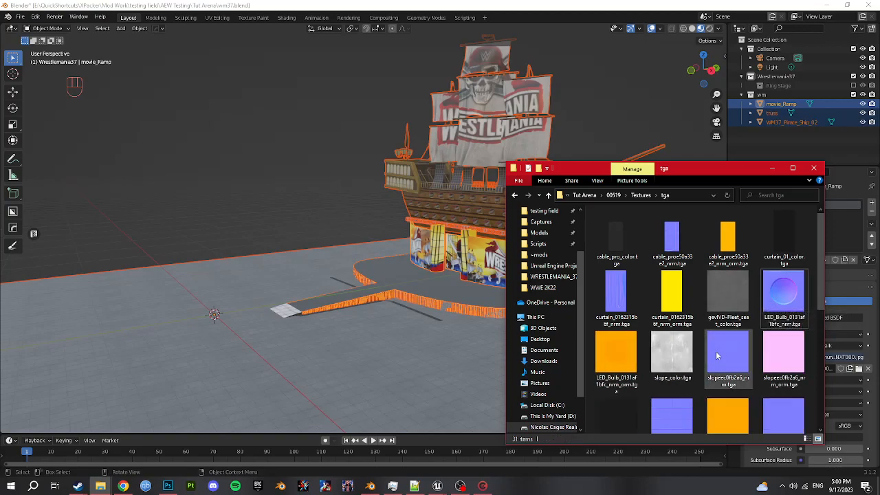
click(792, 303)
click(631, 355)
key(Delete)
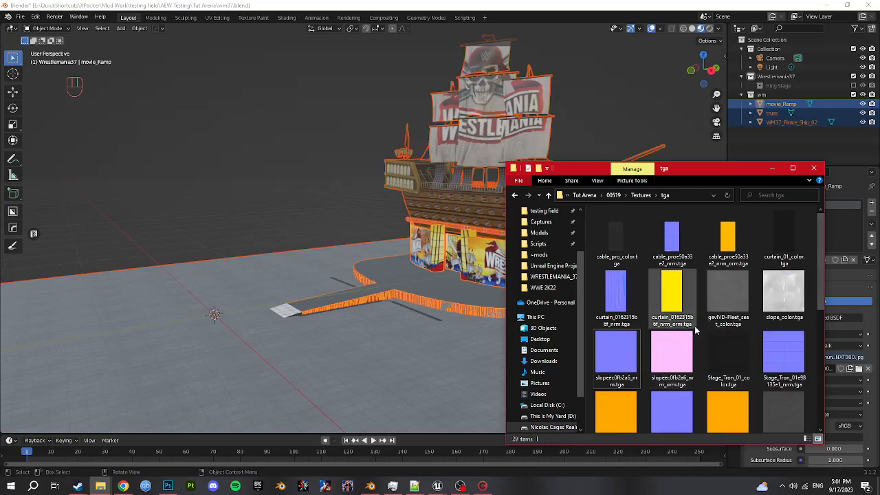
Delete the pirate ship's roughness TGA texture from the tga folder, keeping its color alpha texture
drag(818, 290, 802, 405)
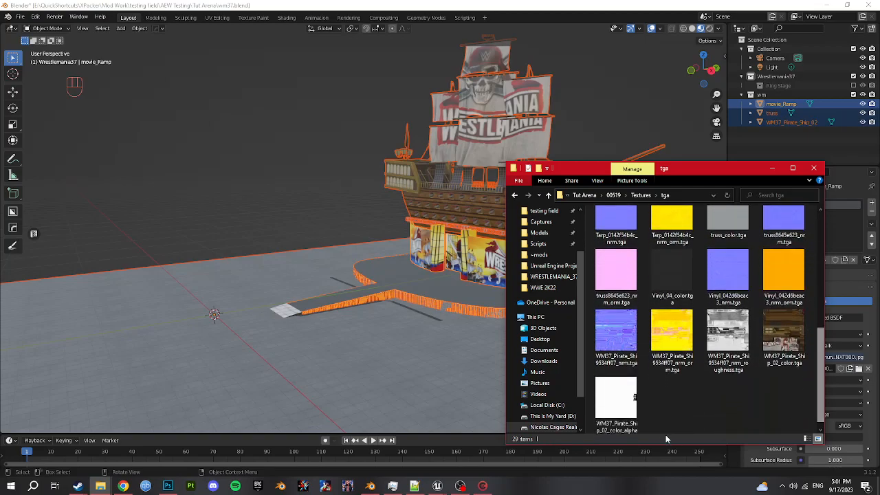
scroll(641, 420, down, 1)
click(617, 412)
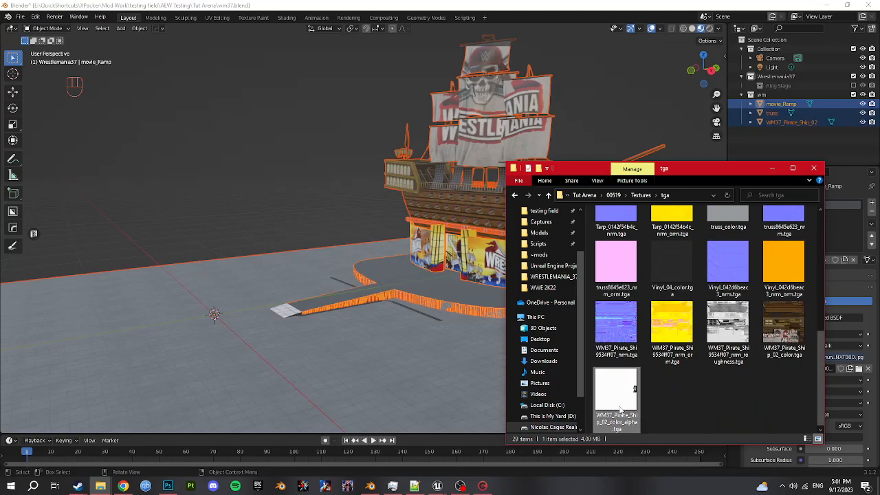
click(739, 345)
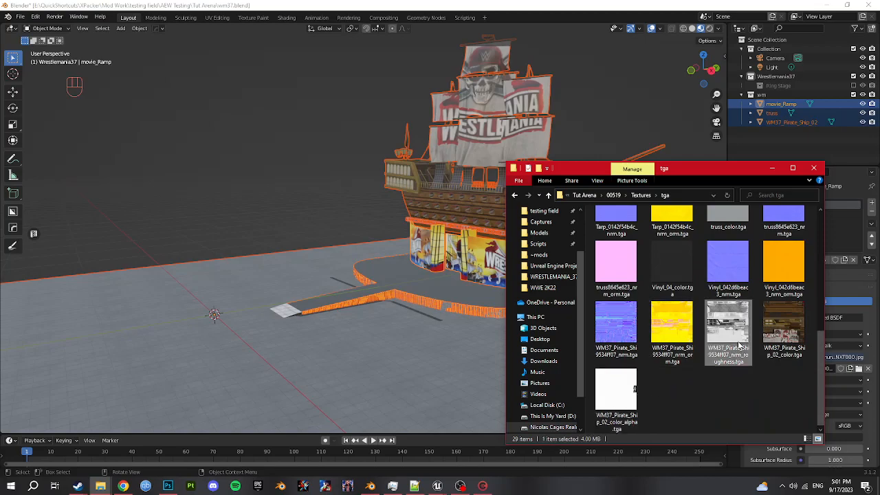
key(Delete)
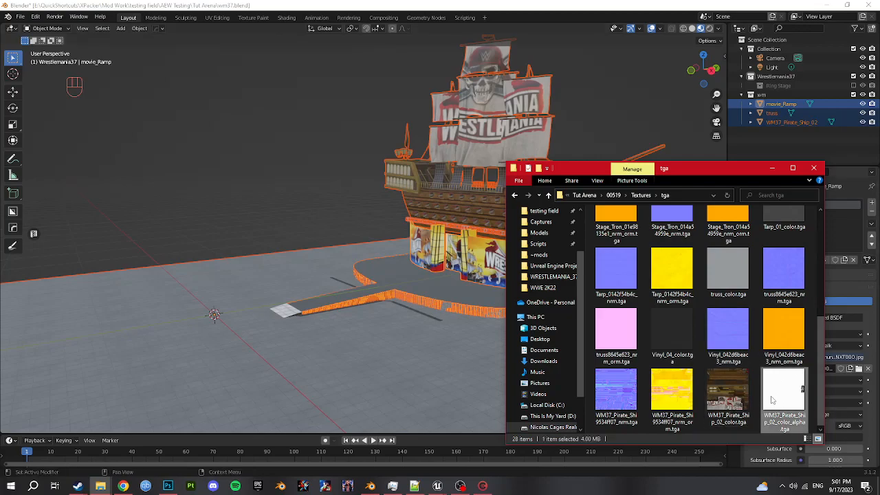
Switch back to Blender, enter edit mode on WM37_Pirate_Ship_02 alone and select its entire mesh
middle_drag(384, 316, 463, 301)
scroll(464, 300, up, 2)
shift+middle_drag(468, 165, 475, 244)
scroll(483, 256, up, 3)
key(Tab)
click(483, 241)
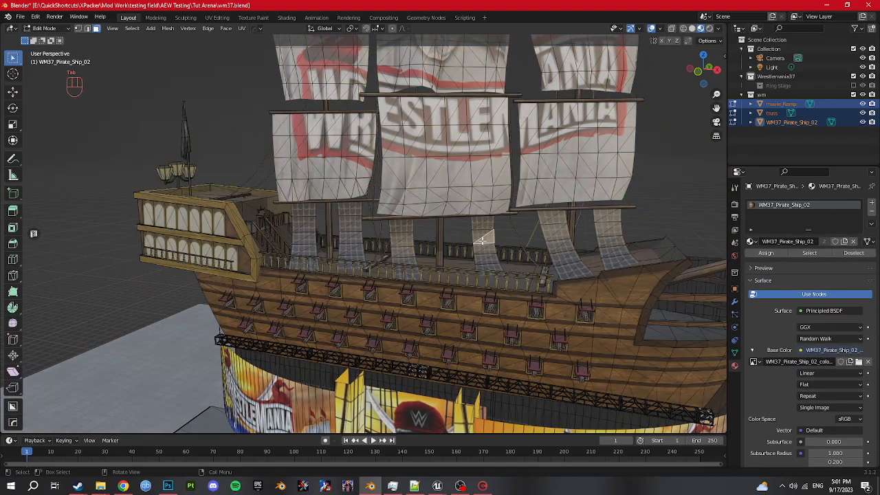
key(Tab)
click(791, 122)
key(Tab)
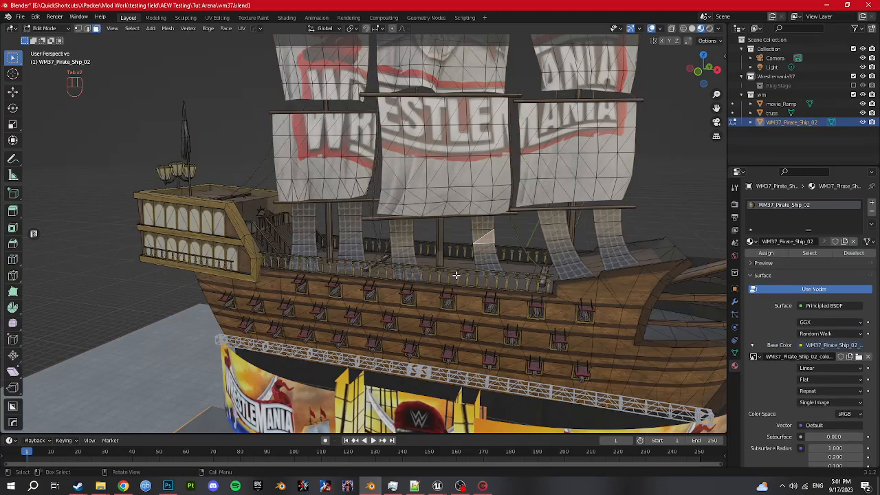
key(ctrl+l)
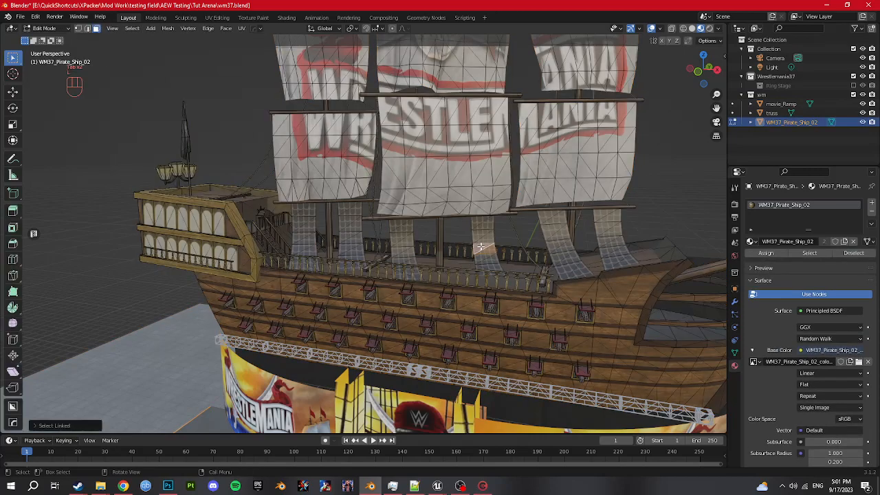
scroll(485, 259, down, 3)
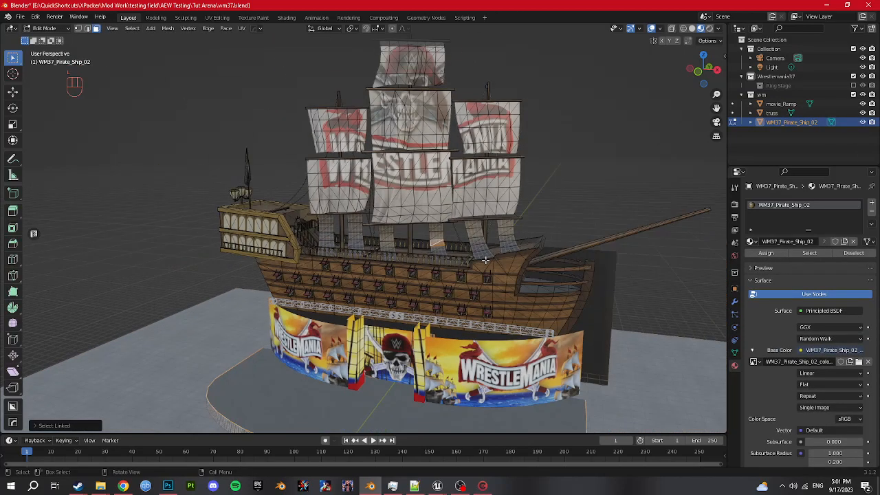
key(ctrl+l)
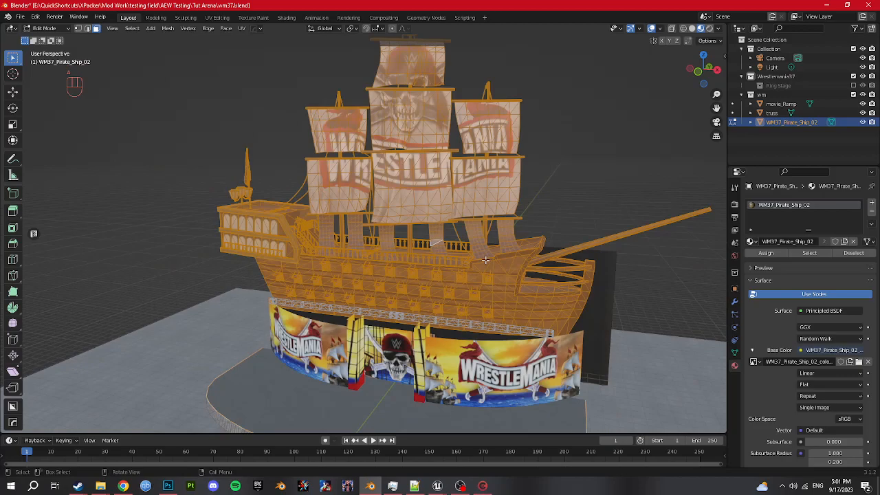
Try merging the ship's vertices by distance and changing its mesh normals
key(m)
click(458, 294)
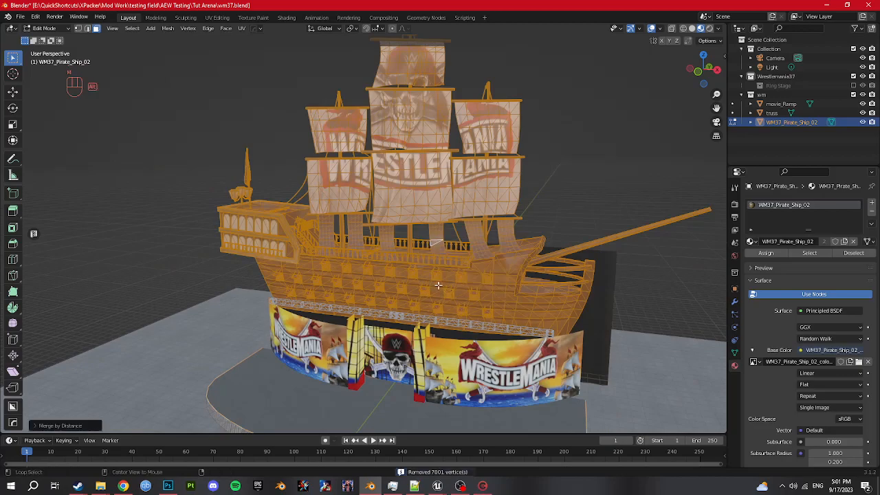
key(alt+n)
click(416, 312)
Switch the viewport to solid shading to inspect the ship, and undo the vertex merge and normals change
scroll(391, 247, up, 2)
key(z)
click(451, 226)
middle_drag(453, 228, 472, 226)
key(ctrl+z)
key(ctrl+z)
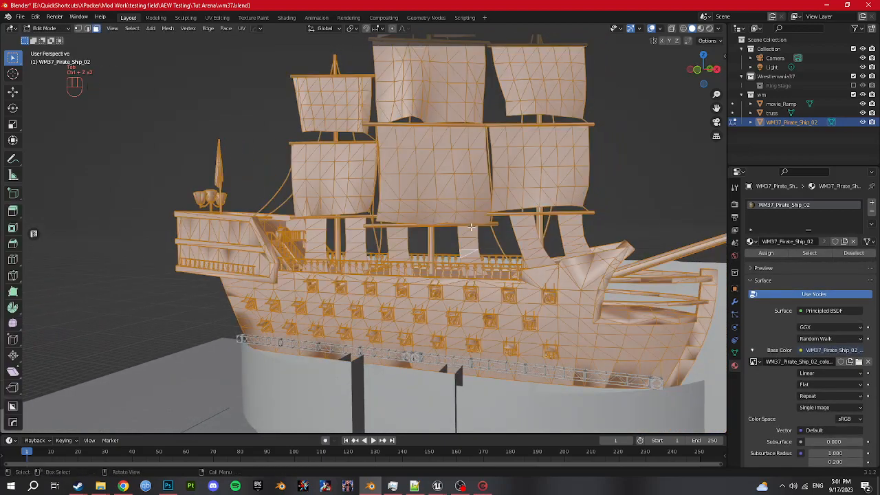
key(Tab)
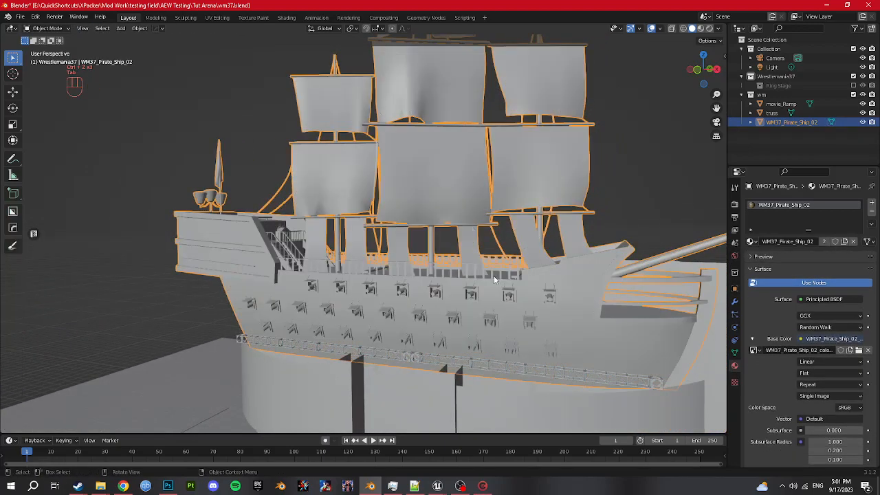
Merge the ship mesh's vertices by distance again and set its normals from the faces
scroll(469, 283, up, 5)
key(Tab)
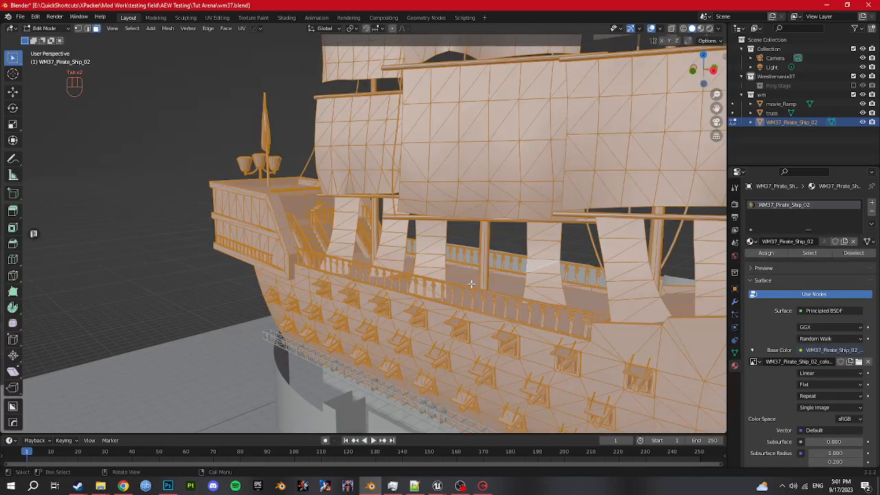
key(alt+n)
click(471, 284)
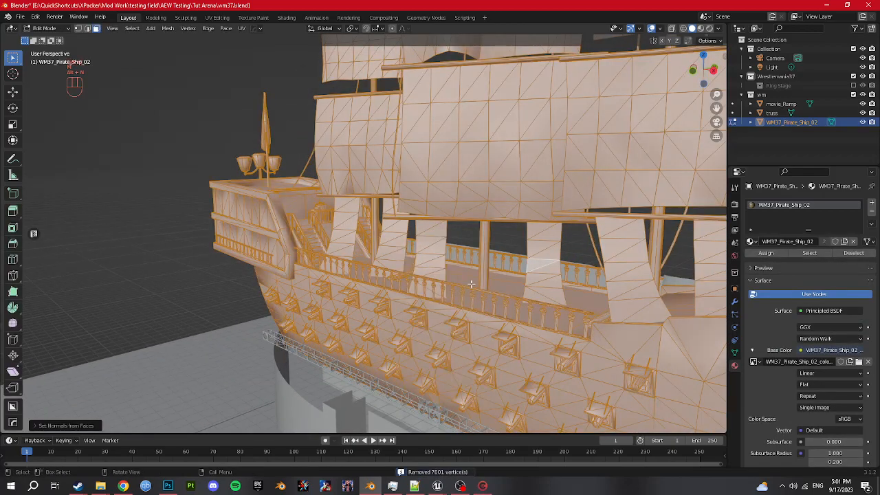
Deselect the WM37_Pirate_Ship_02 mesh and select only the six linked rope strips hanging from the masts over the deck
key(Tab)
key(Tab)
key(Tab)
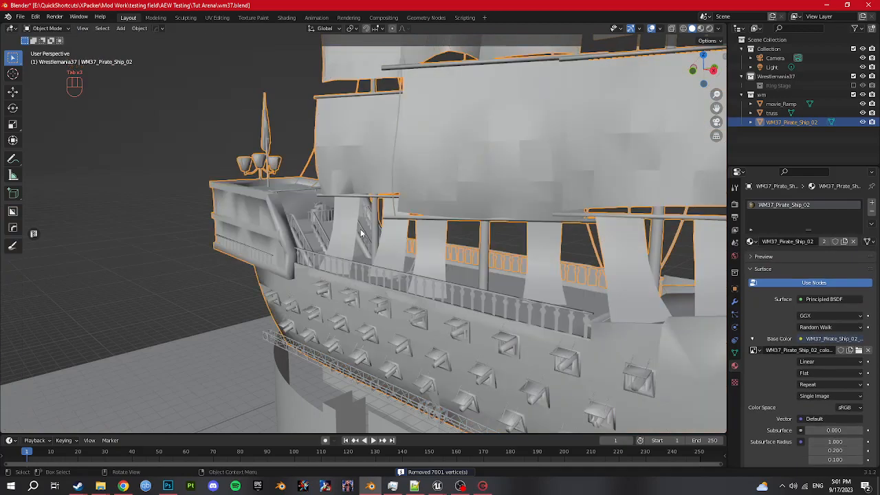
key(Tab)
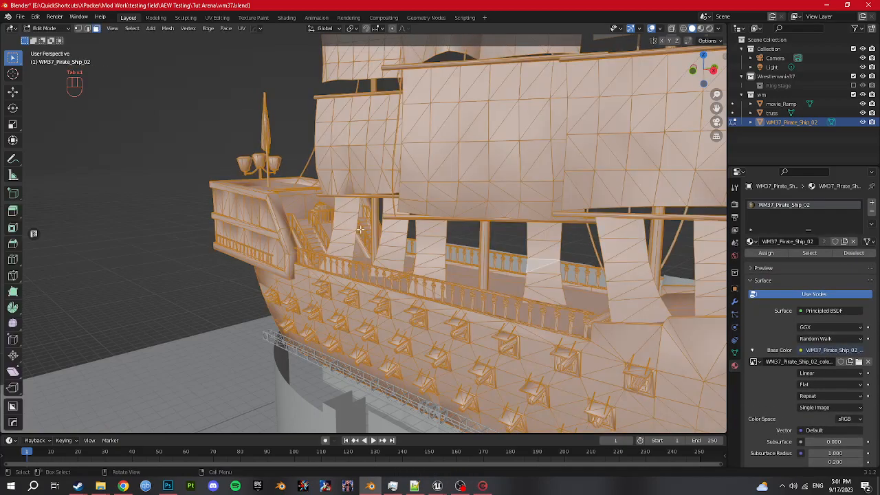
click(349, 233)
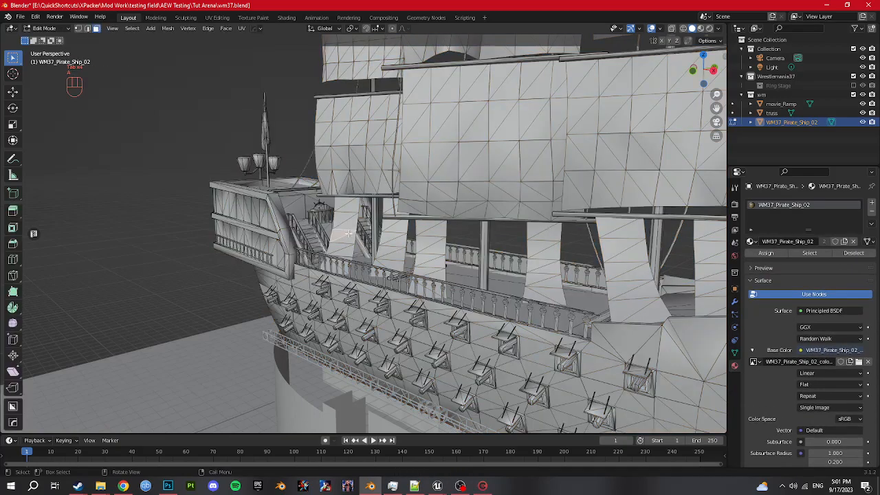
middle_drag(358, 264, 356, 264)
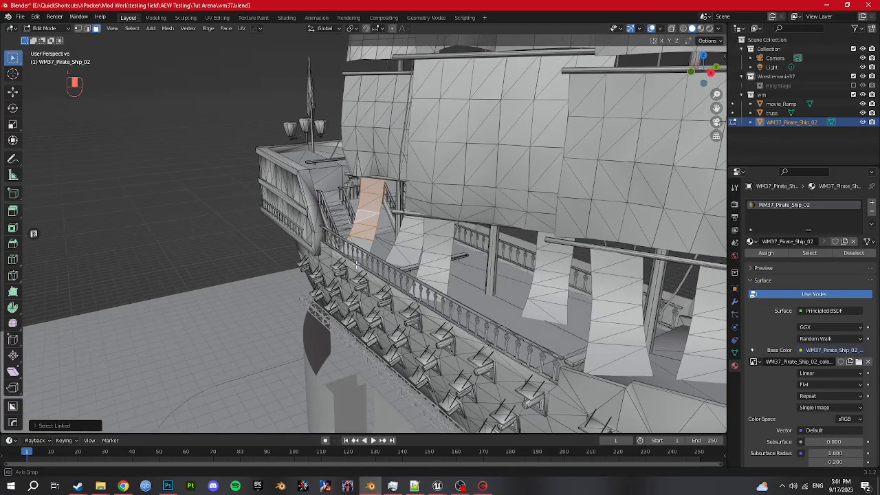
middle_drag(399, 242, 425, 234)
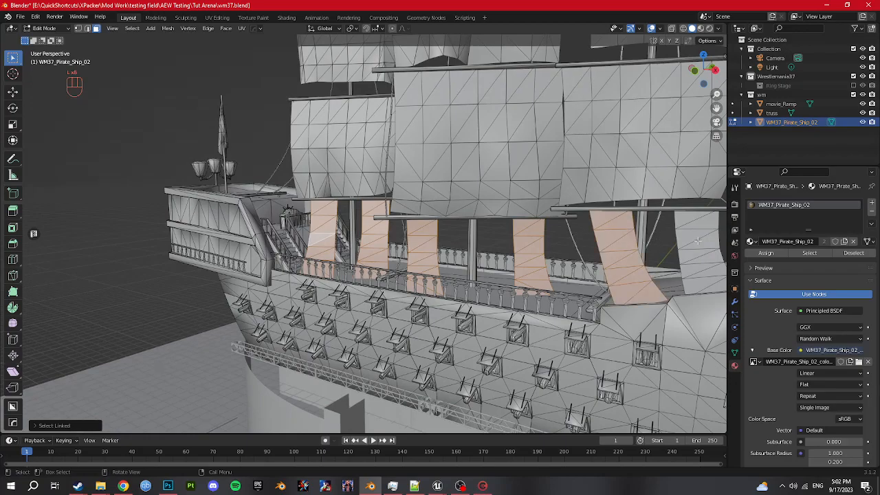
shift+middle_drag(692, 252, 640, 254)
Assign the selected rope strips a new material named Ropes_Alpha and show the ship in material preview outside edit mode
click(871, 205)
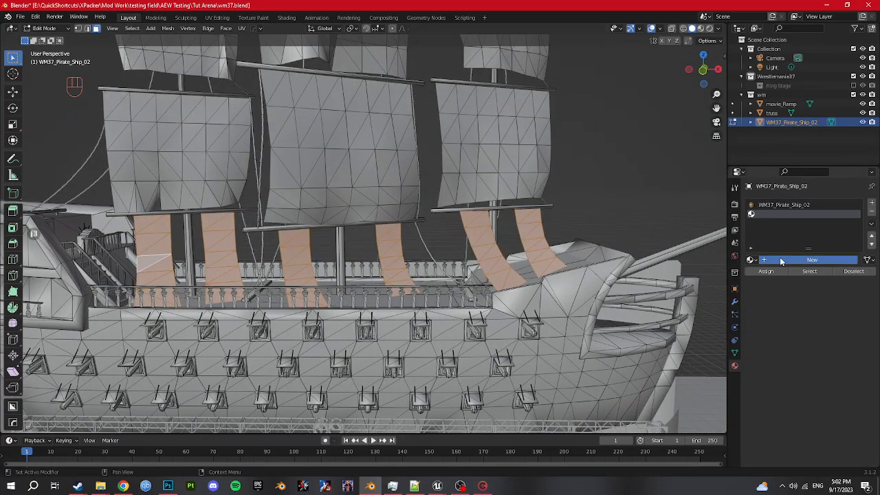
click(781, 260)
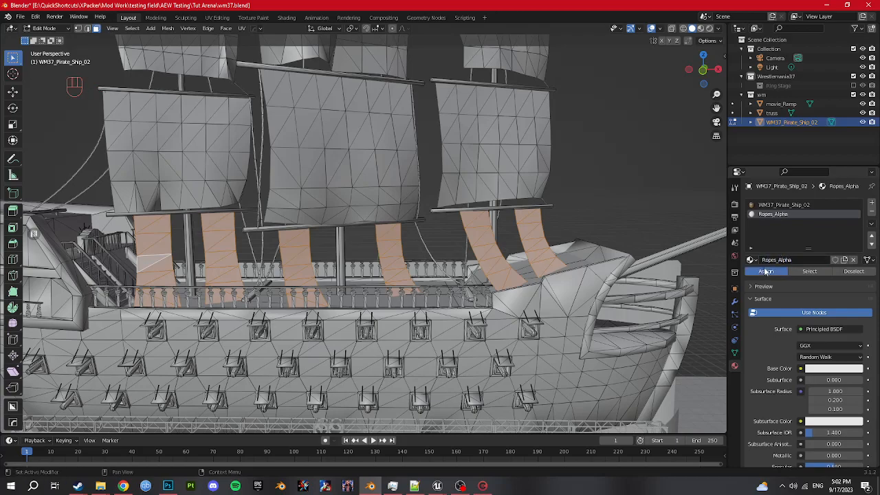
key(z)
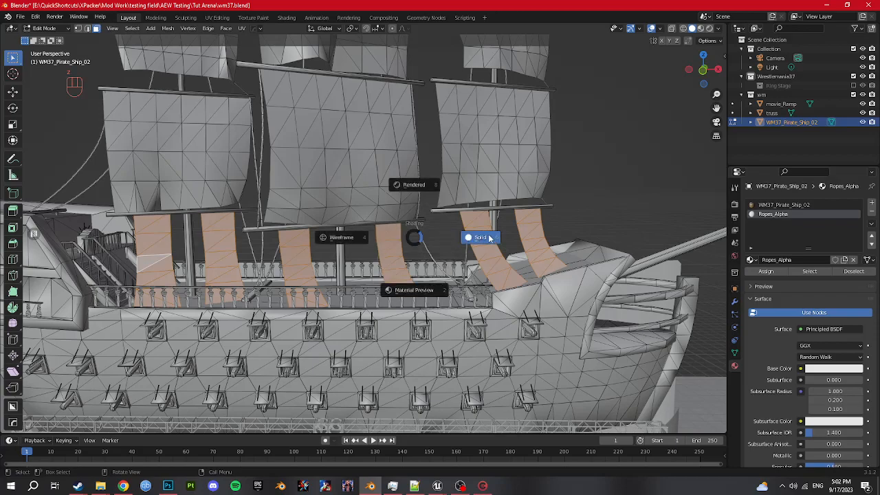
click(424, 251)
key(Tab)
middle_drag(425, 251, 408, 246)
Save the Blender file and export movie_Ramp, truss and WM37_Pirate_Ship_02 together
key(ctrl+s)
shift+click(782, 105)
key(ctrl+s)
click(21, 17)
mouse_move(42, 150)
click(230, 159)
double_click(349, 164)
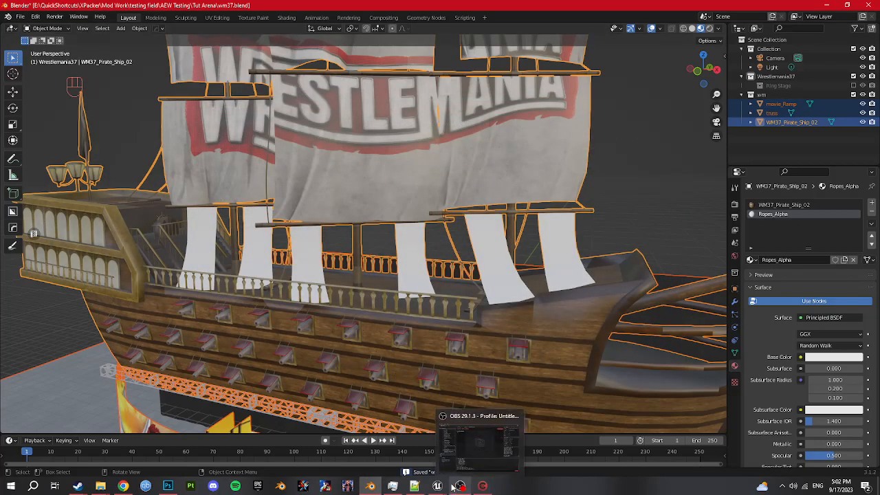
Look at the pirate ship's alpha texture in the tga textures folder
mouse_move(459, 487)
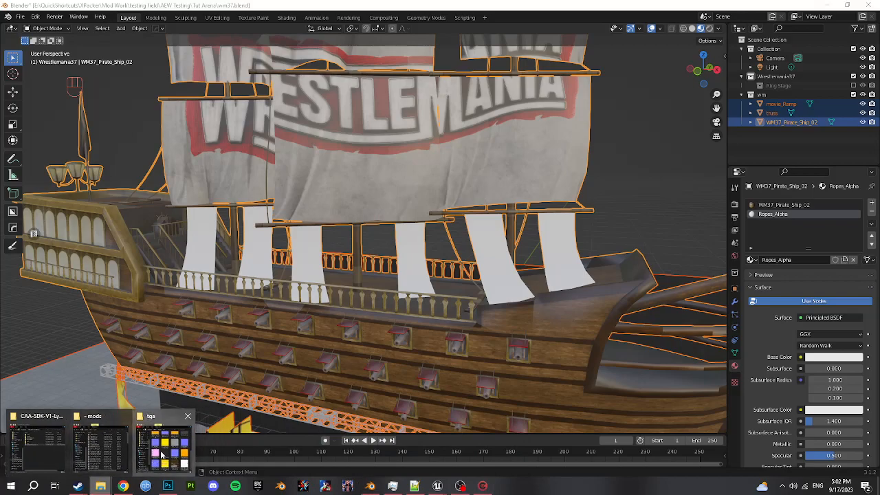
click(164, 447)
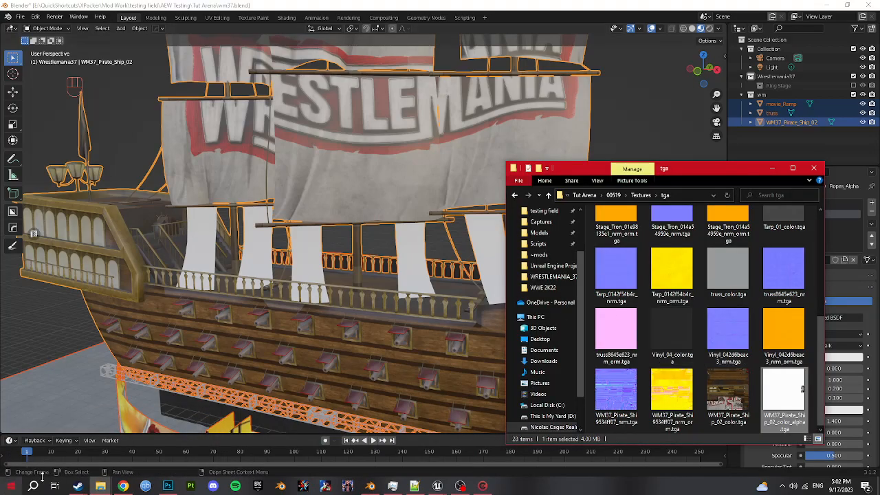
mouse_move(101, 486)
click(97, 425)
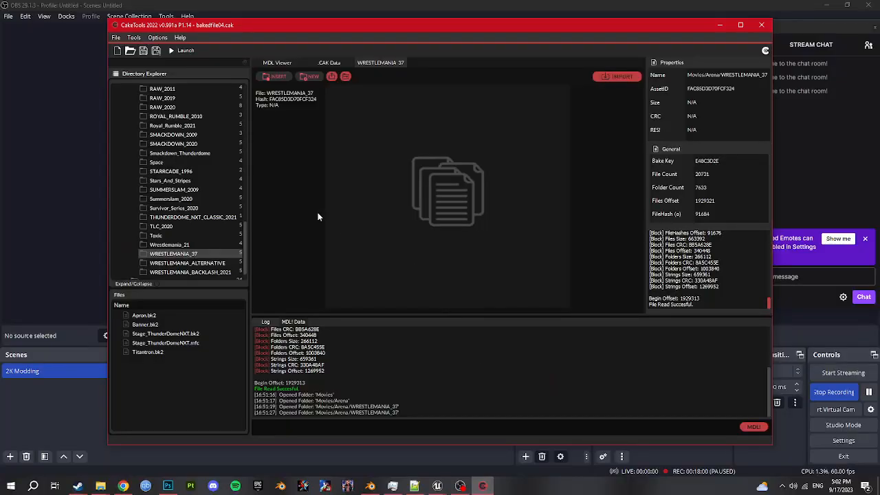
In CakeTools, open bakedfile00.cak from the WWE 2K22 game folder
scroll(230, 166, up, 10)
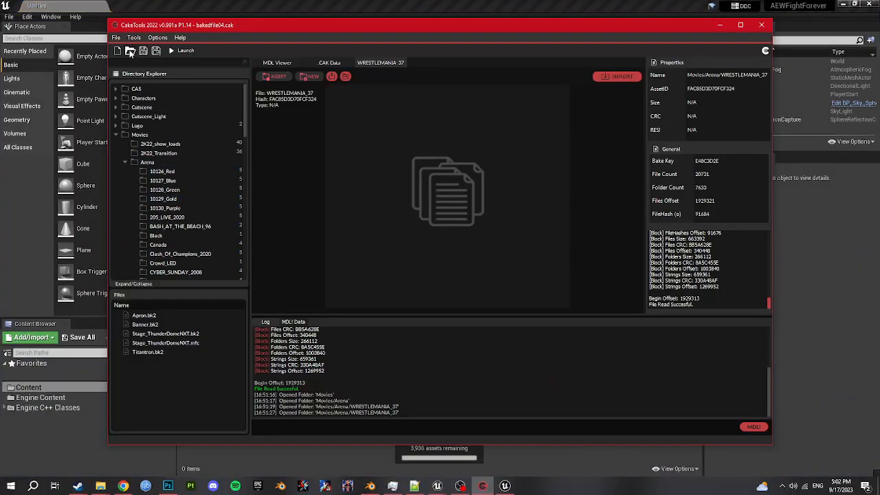
click(129, 51)
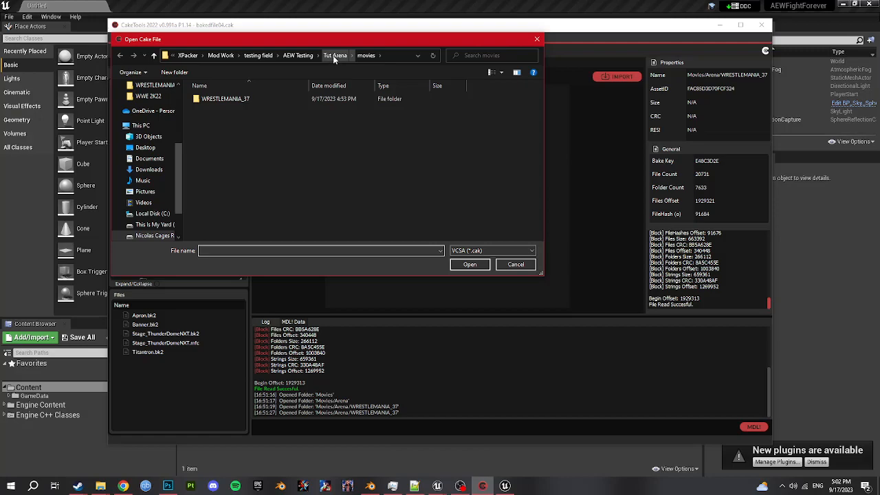
click(333, 55)
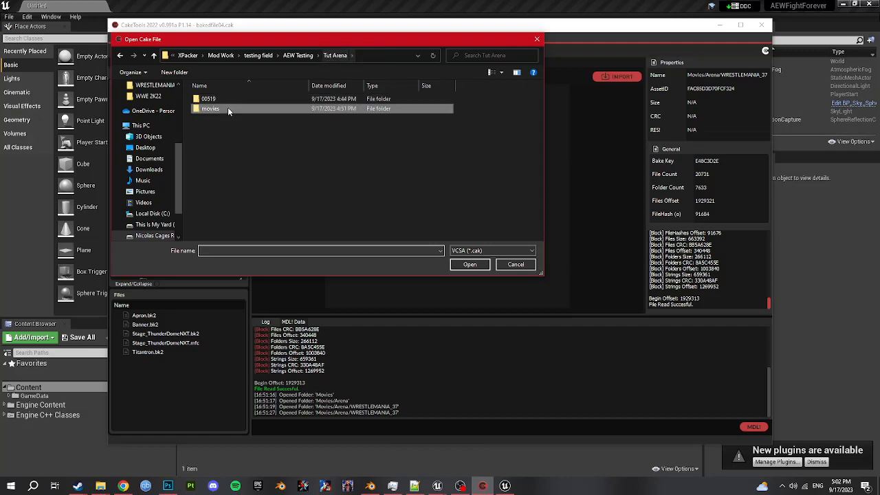
click(294, 56)
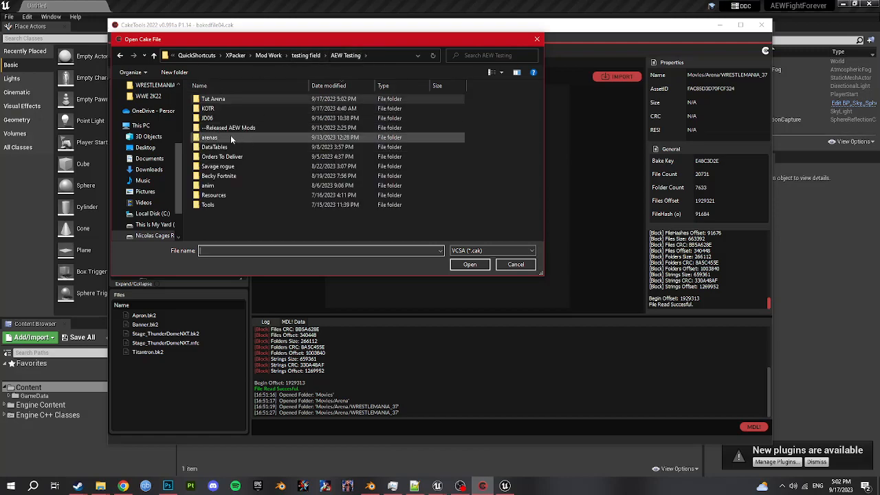
click(268, 55)
scroll(236, 167, down, 2)
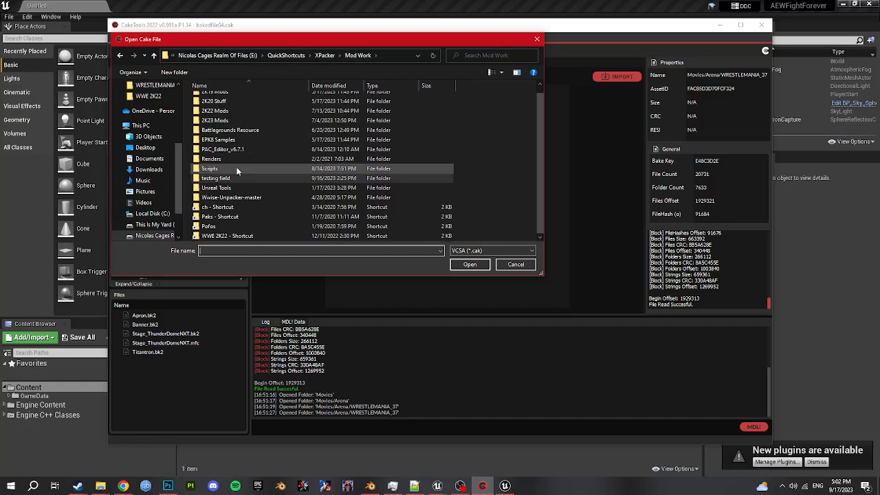
double_click(219, 236)
double_click(218, 168)
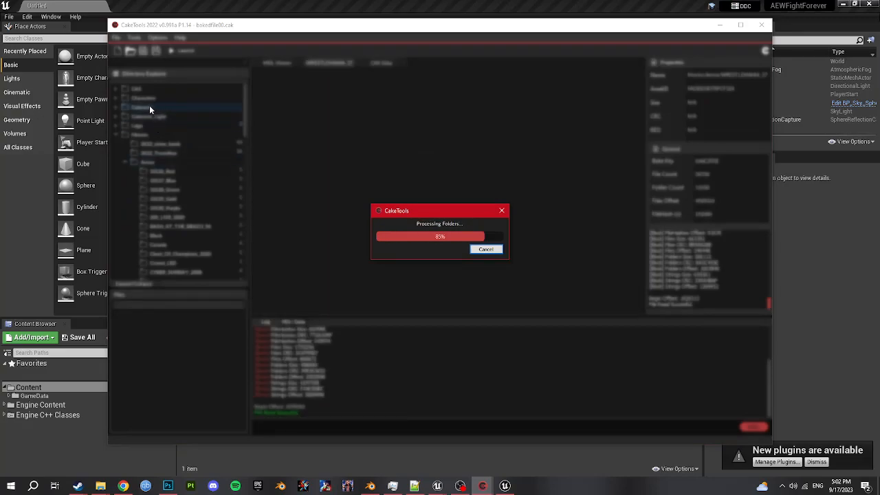
Browse to Arena/Reference_materials/LevelEditor/Other/01_Moving_Light and preview the light_01.mdl model
click(153, 126)
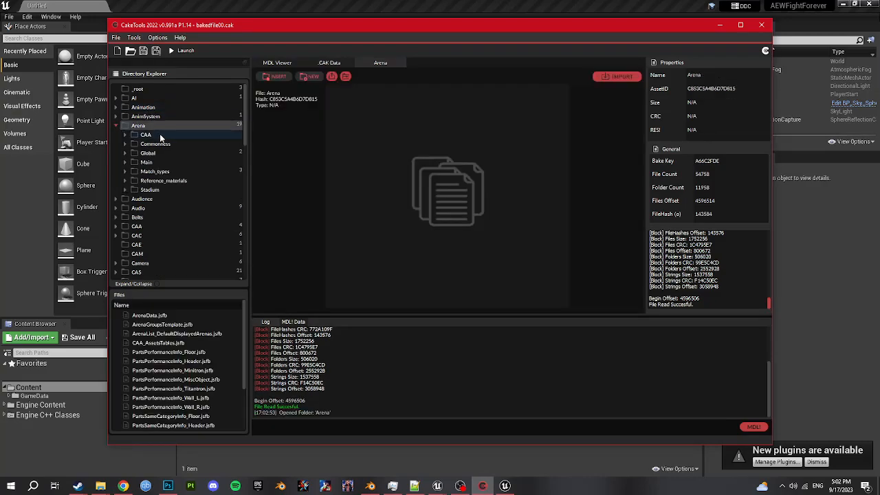
click(171, 180)
scroll(170, 158, down, 2)
click(164, 135)
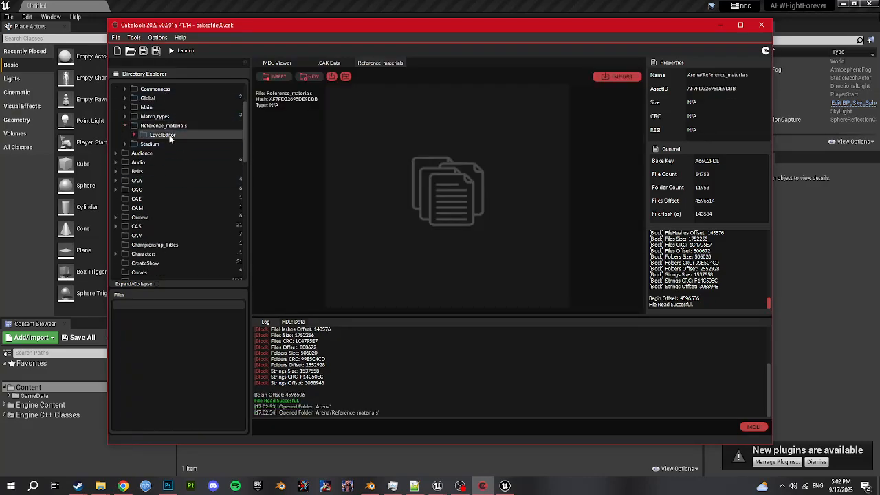
click(166, 144)
click(186, 162)
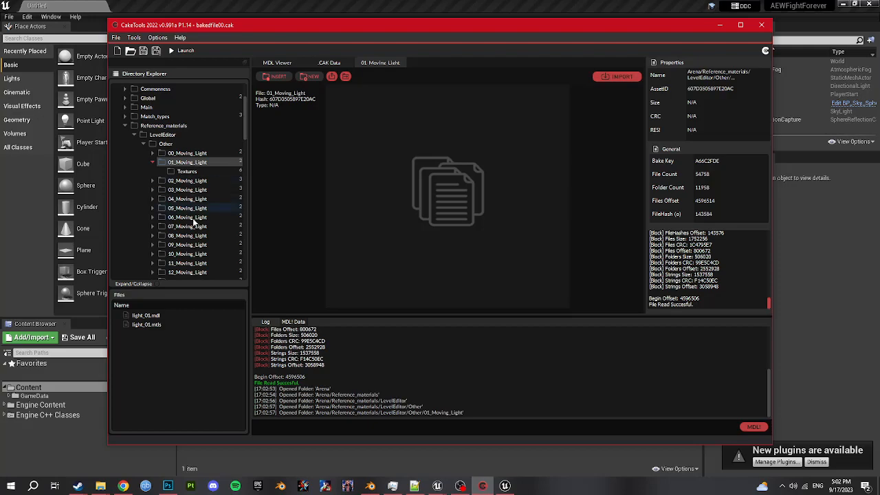
click(163, 317)
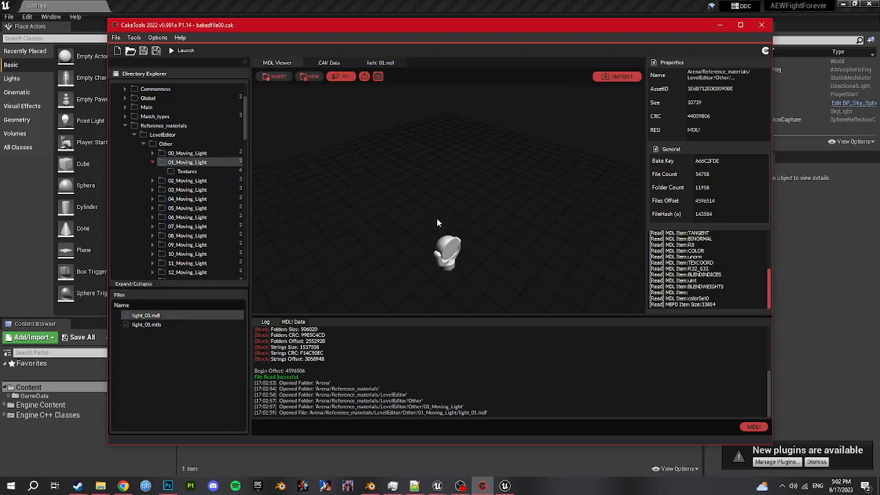
Preview the light_07.mdl, light_20.mdl and light_23.mdl models from their moving light folders
click(207, 226)
click(158, 315)
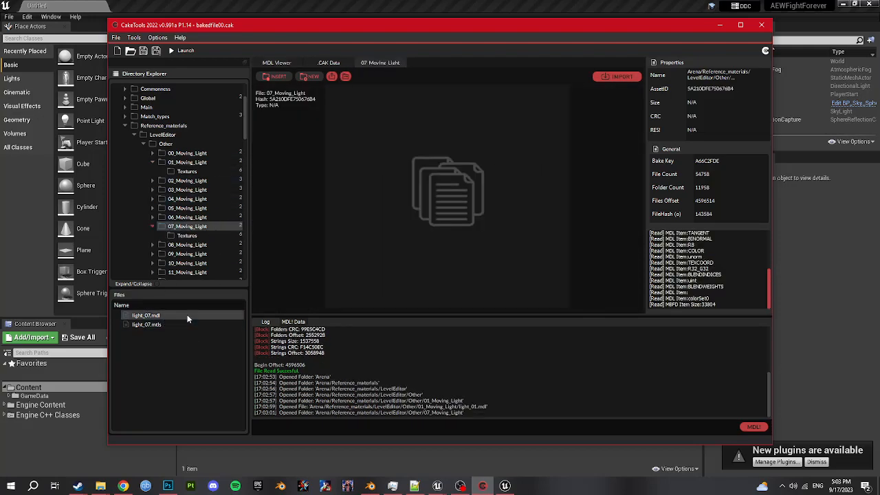
scroll(193, 206, down, 4)
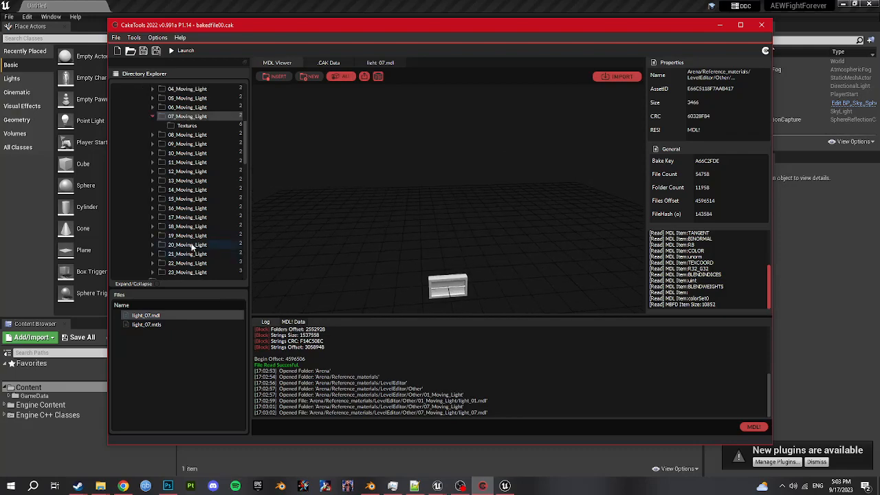
click(187, 245)
click(171, 315)
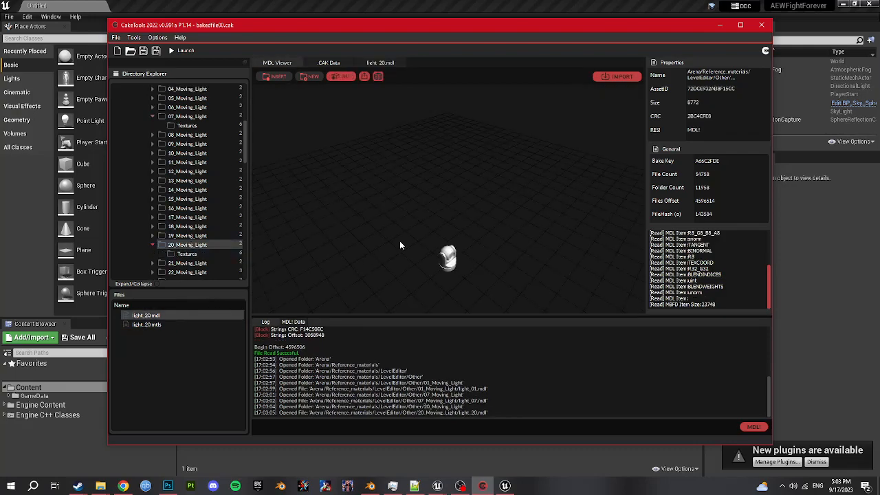
scroll(216, 260, down, 3)
click(196, 199)
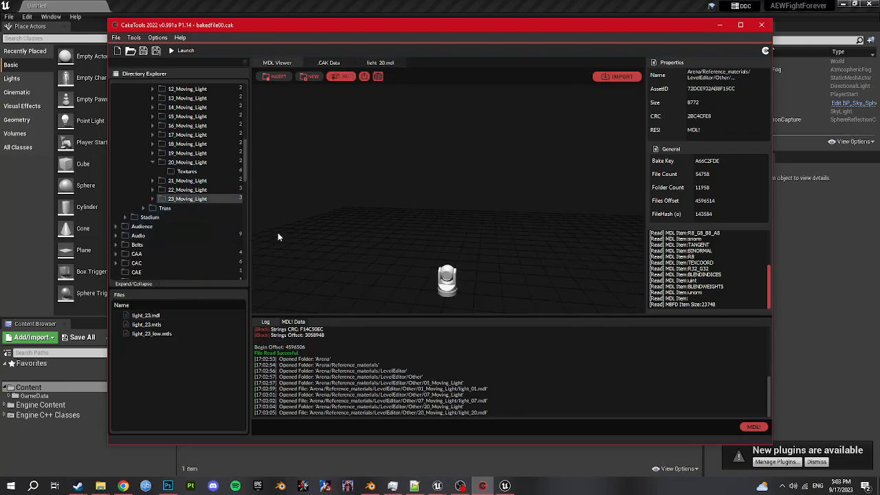
click(167, 317)
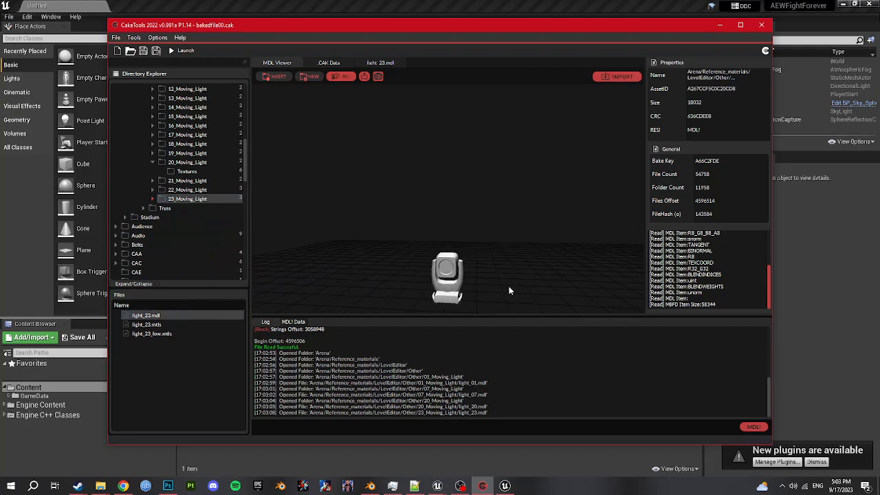
Switch to Unreal Editor and open the GameData/Resources/Models/Create/Env content folder
click(287, 455)
double_click(81, 396)
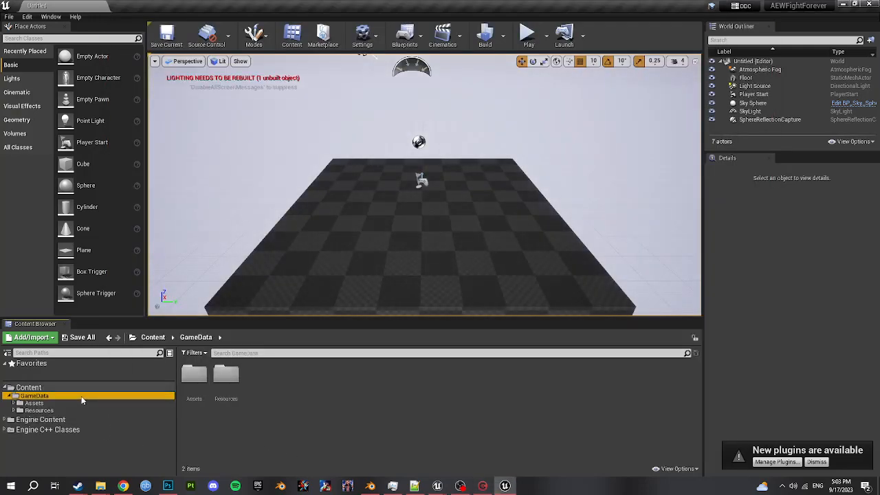
double_click(78, 409)
double_click(76, 424)
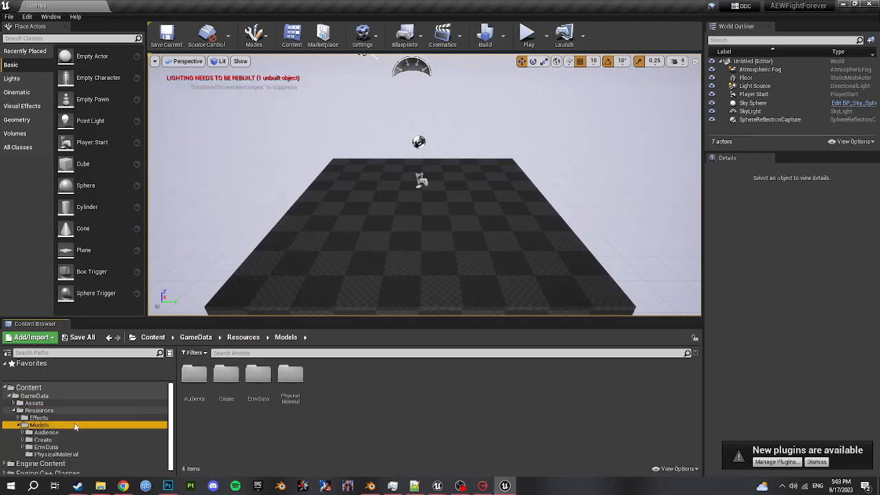
double_click(61, 435)
double_click(69, 443)
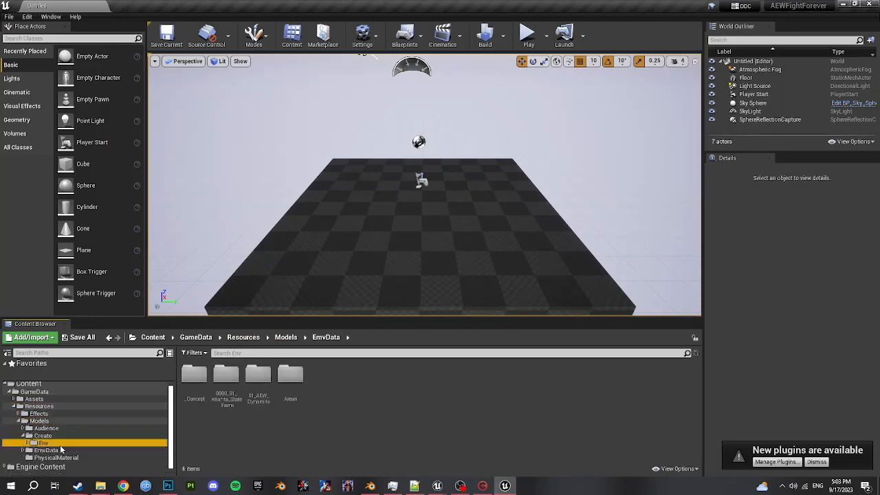
scroll(70, 444, down, 5)
scroll(67, 431, up, 4)
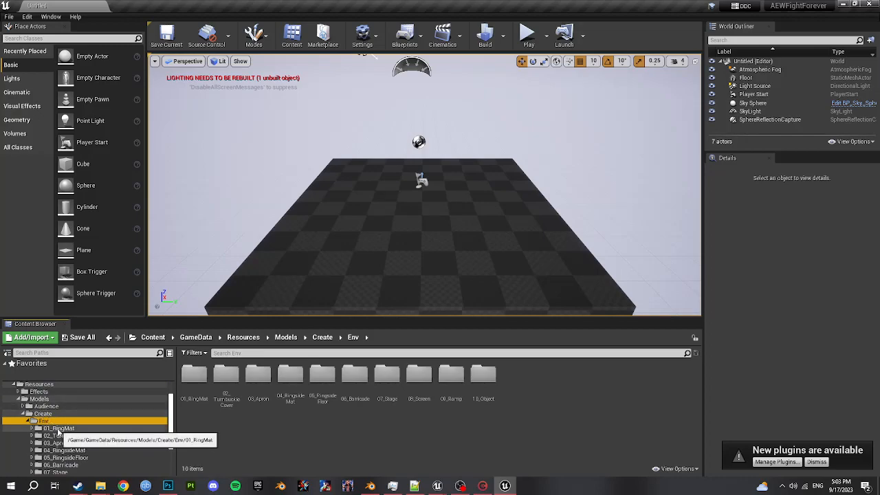
Open the 01_RingMat/999_Mats folder and look through its MI_ExtraMat material instances
scroll(88, 421, down, 3)
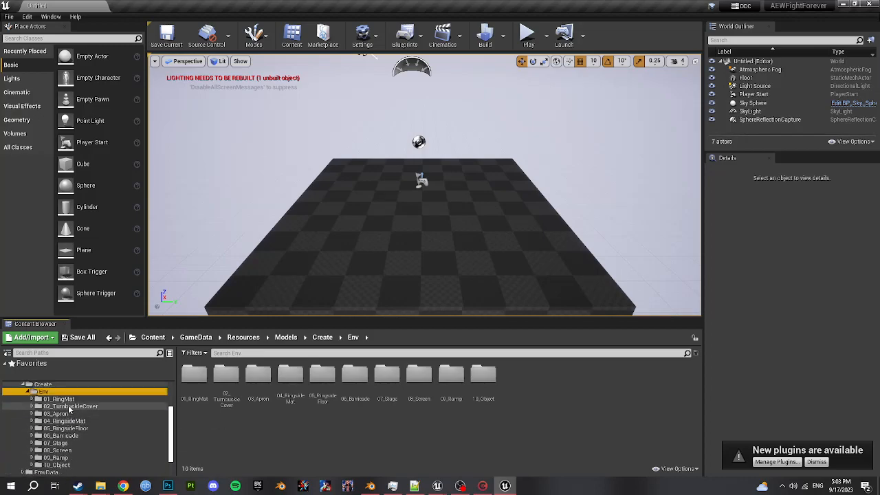
double_click(63, 400)
scroll(69, 412, down, 1)
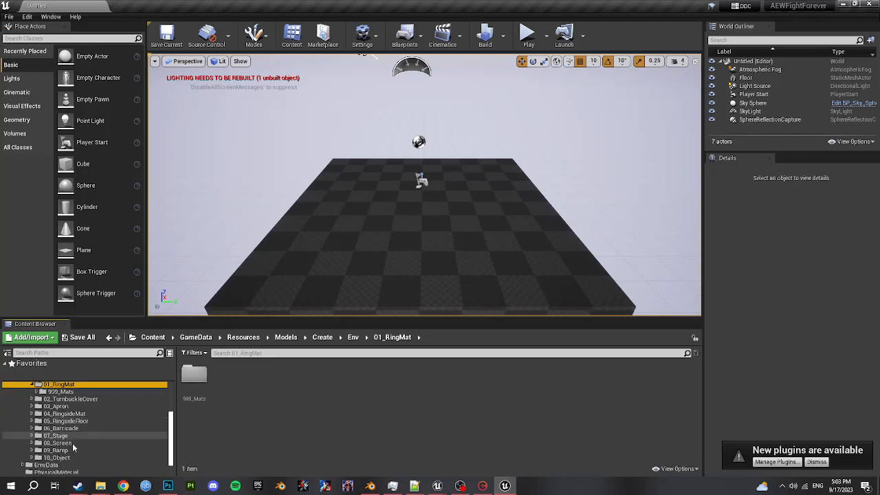
double_click(60, 392)
scroll(378, 406, down, 10)
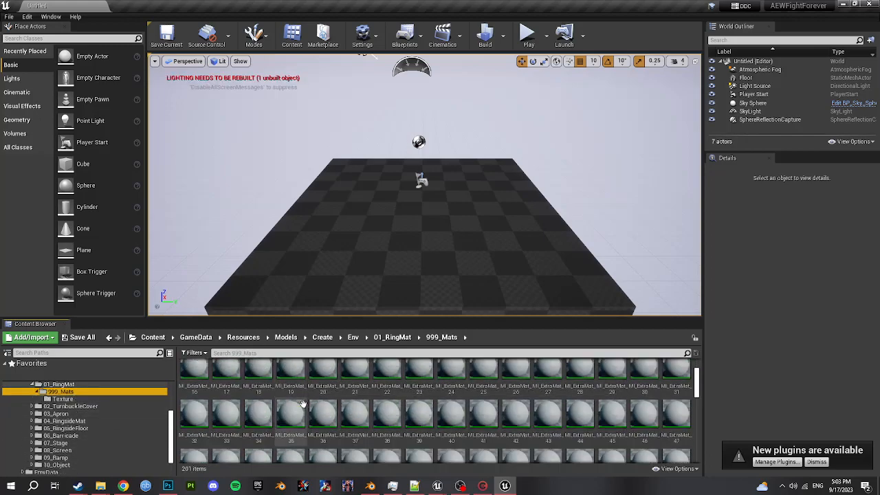
scroll(303, 403, down, 2)
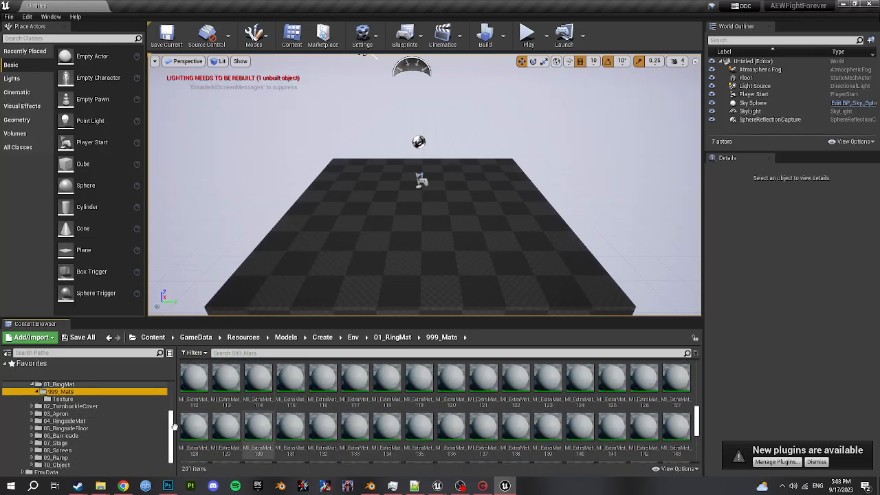
Look through the remaining MI_ExtraMat material instances to the end of the 999_Mats folder
scroll(282, 419, down, 8)
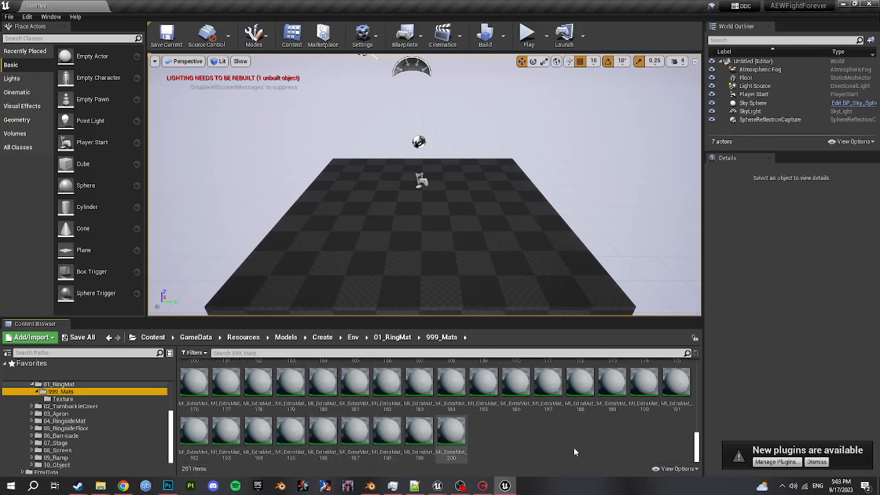
scroll(81, 450, down, 1)
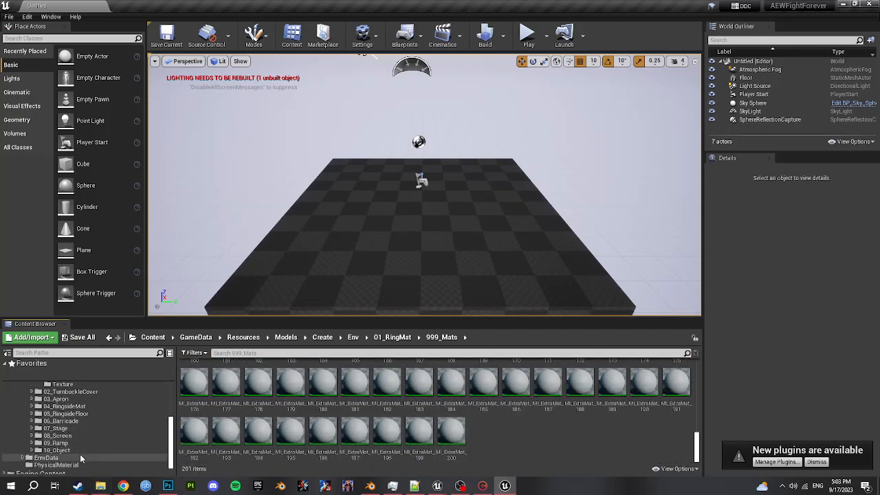
scroll(77, 426, up, 2)
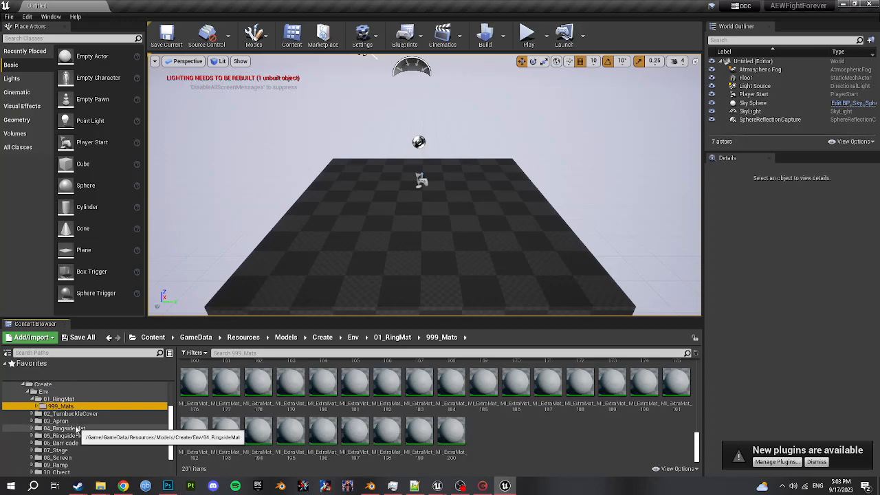
Open the 03_Apron/999_Aprons folder and look through its MI_ExtraApron material instances
click(82, 421)
double_click(83, 424)
double_click(83, 430)
scroll(275, 422, down, 1)
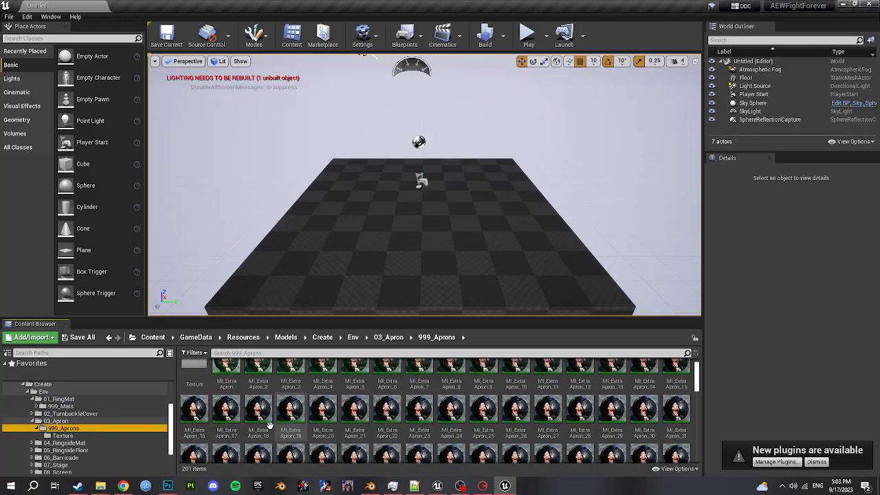
scroll(97, 452, down, 2)
Open 06_Barricade/999_Barricades/Long and look through its barricade material instances
double_click(83, 430)
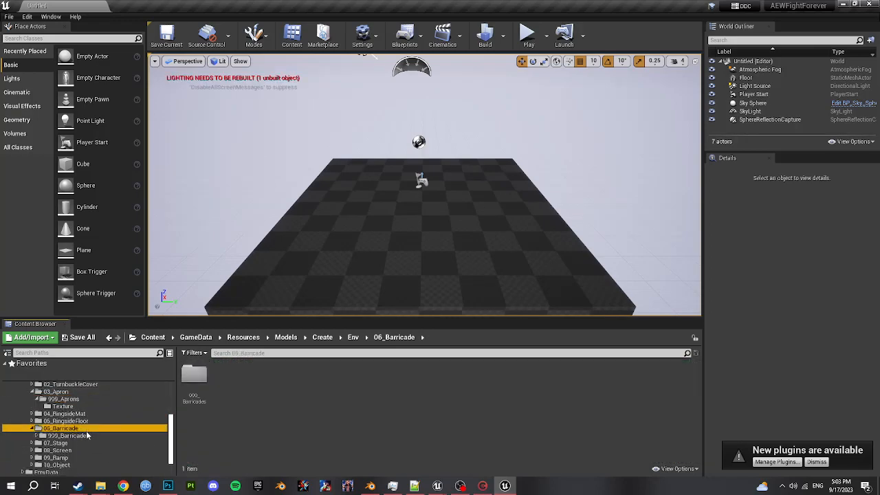
click(86, 433)
double_click(97, 438)
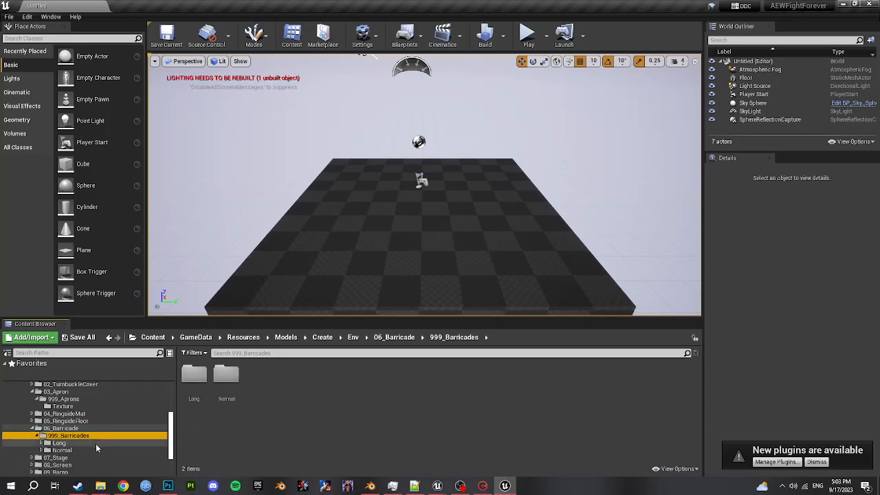
click(96, 442)
scroll(389, 427, down, 2)
scroll(103, 444, down, 3)
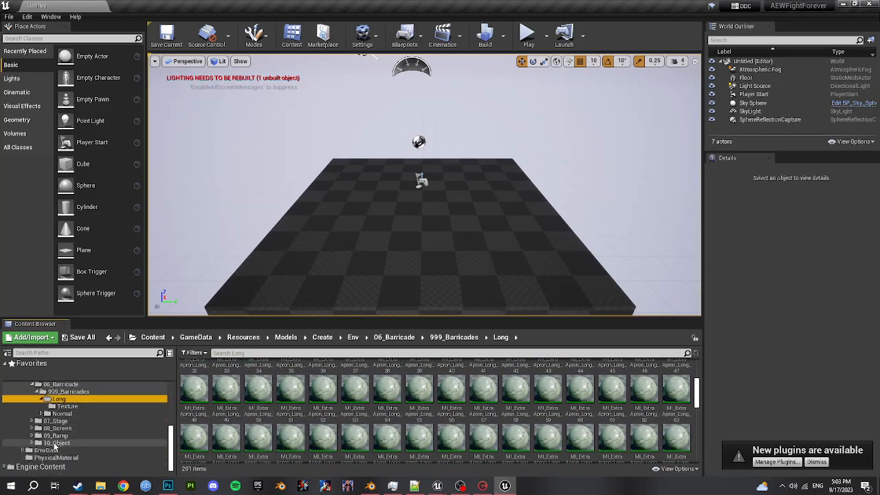
Check the contents of the 08_Screen and 07_Stage folders
click(60, 428)
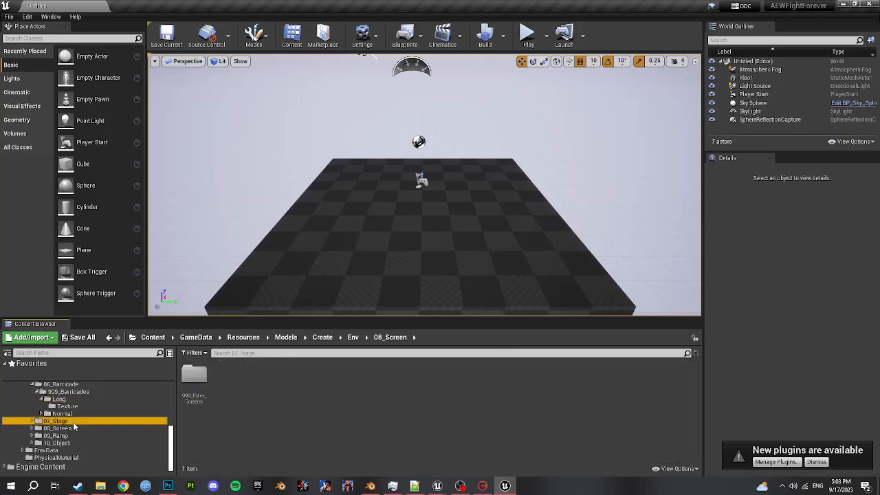
double_click(56, 420)
scroll(95, 428, up, 6)
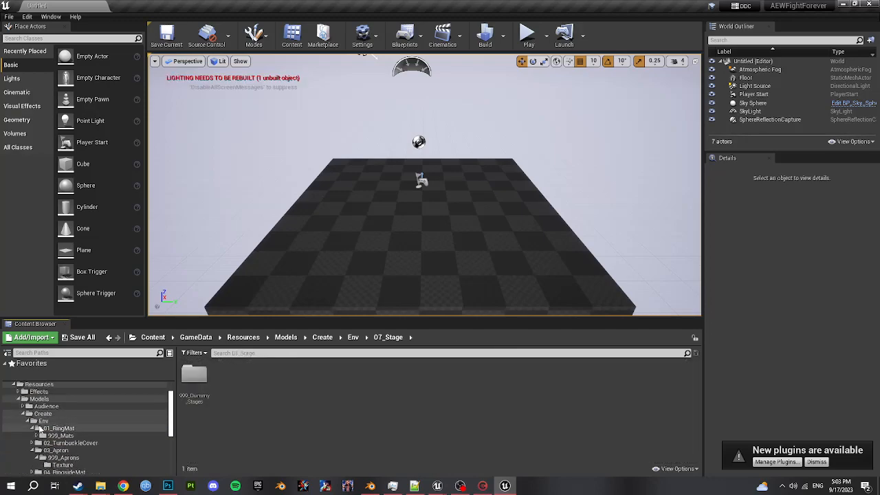
Collapse the expanded subfolders under Env and open the 07_Stage/999_Dummy_Stages folder
click(27, 421)
click(27, 435)
scroll(91, 420, down, 3)
click(68, 429)
double_click(73, 430)
double_click(77, 436)
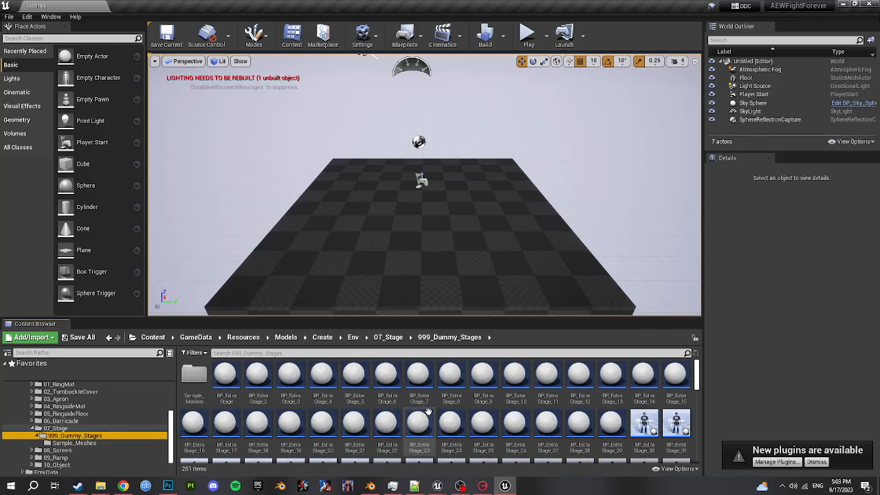
Look through the BP_ExtraStage blueprints to the end of 999_Dummy_Stages and bring up the options for creating a new asset there
scroll(419, 384, down, 11)
scroll(419, 384, down, 9)
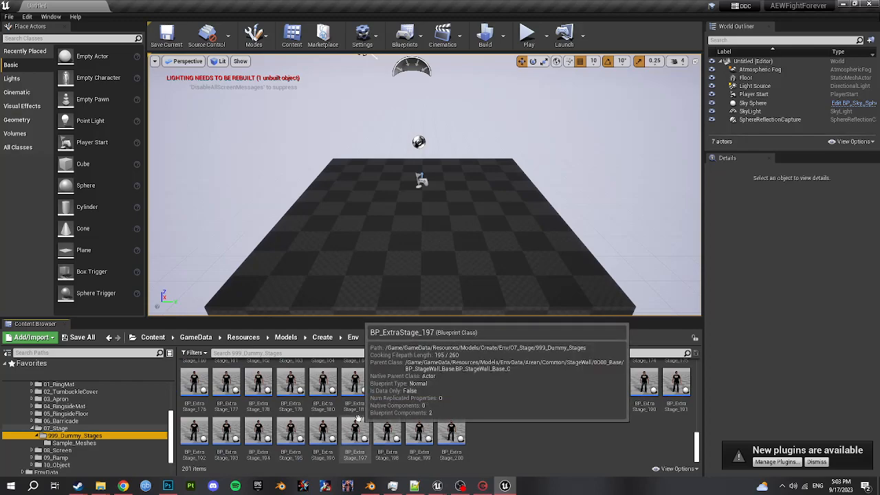
click(648, 396)
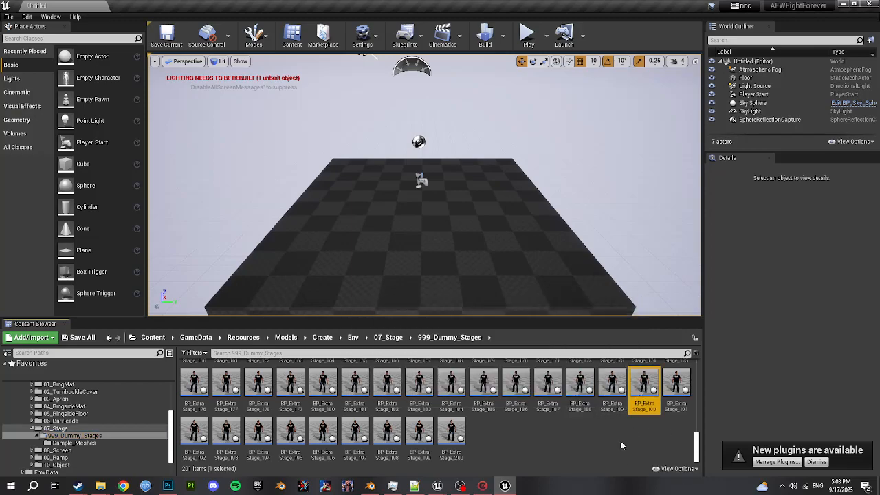
right_click(494, 443)
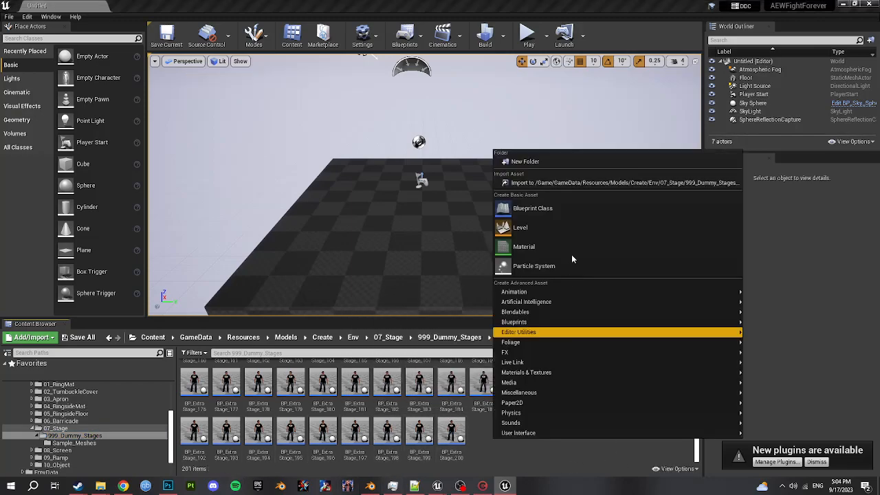
Create a folder named WM37 inside 999_Dummy_Stages and open it
click(550, 166)
text(WMST)
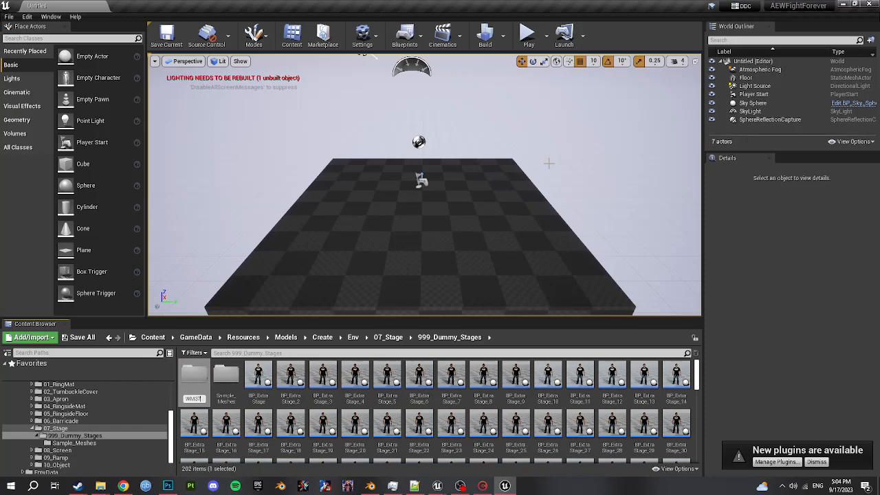
key(Return)
key(Return)
Create three subfolders named Mesh, Mat and Tex inside the WM37 folder
right_click(238, 419)
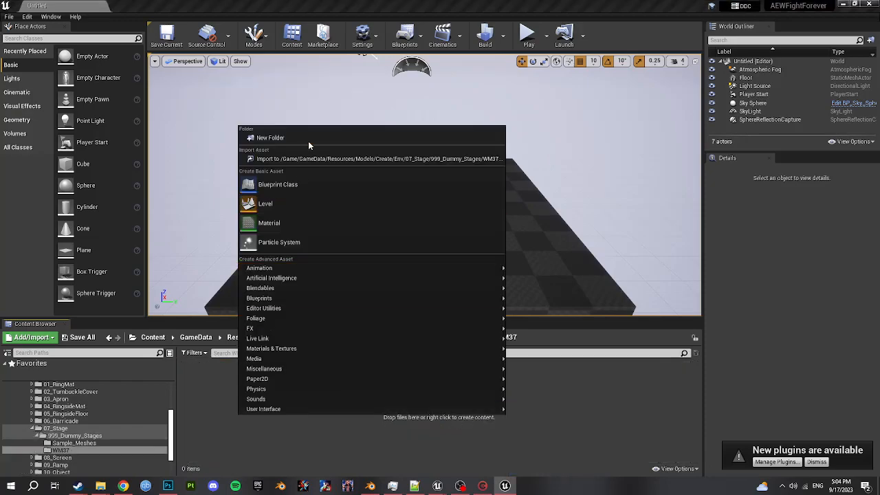
click(308, 141)
text(Mesh)
key(Return)
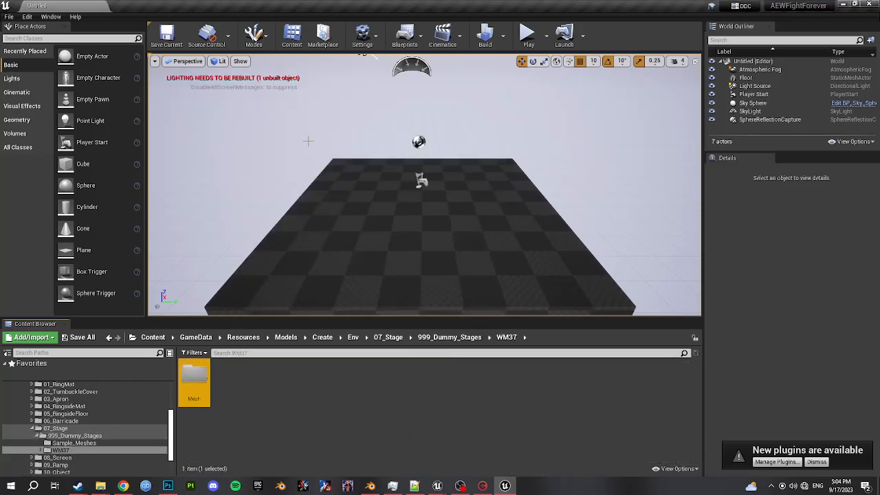
right_click(280, 428)
click(335, 146)
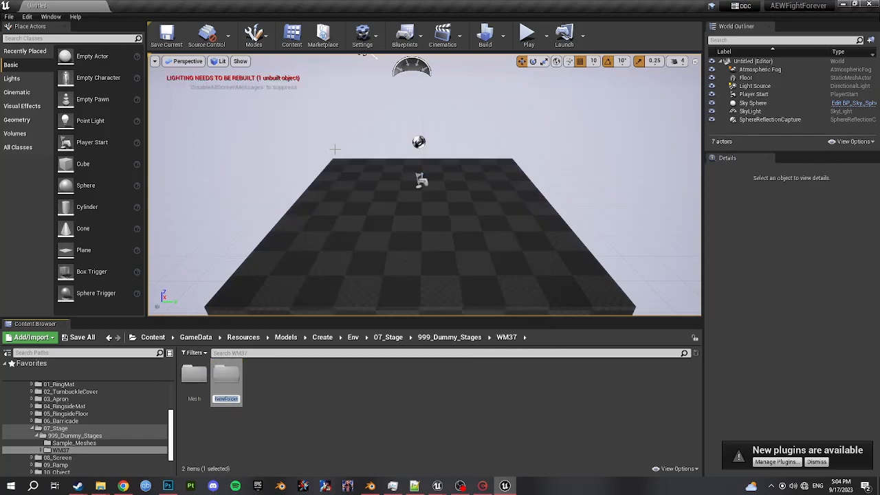
text(Mat)
key(Return)
right_click(285, 370)
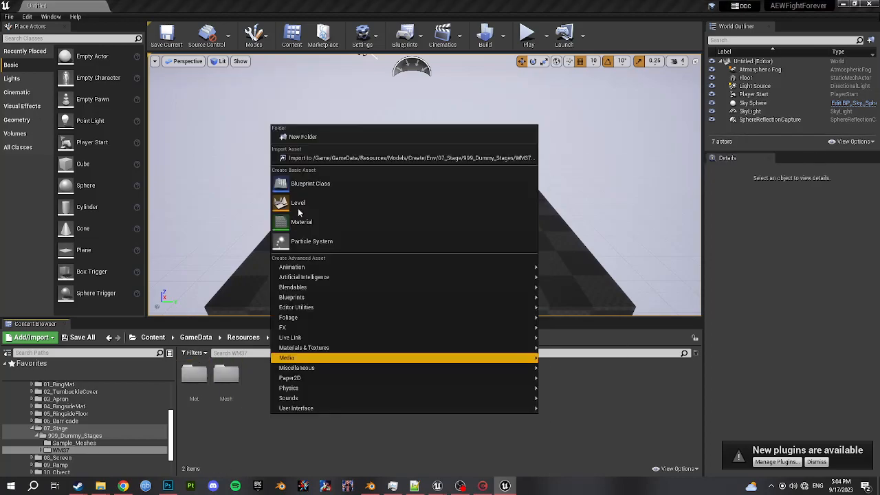
click(309, 135)
text(Tex)
key(Return)
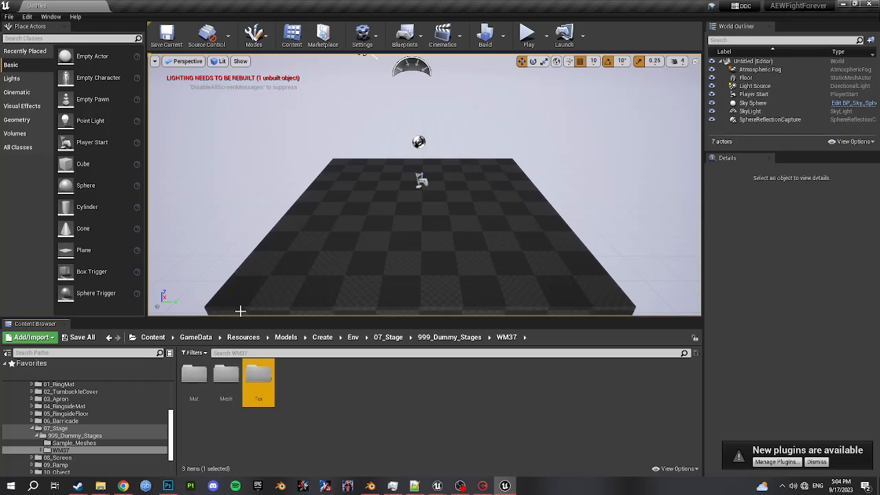
Import wm37.fbx from the Tut Arena folder into WM37 as static meshes with the default import options
click(100, 485)
click(166, 451)
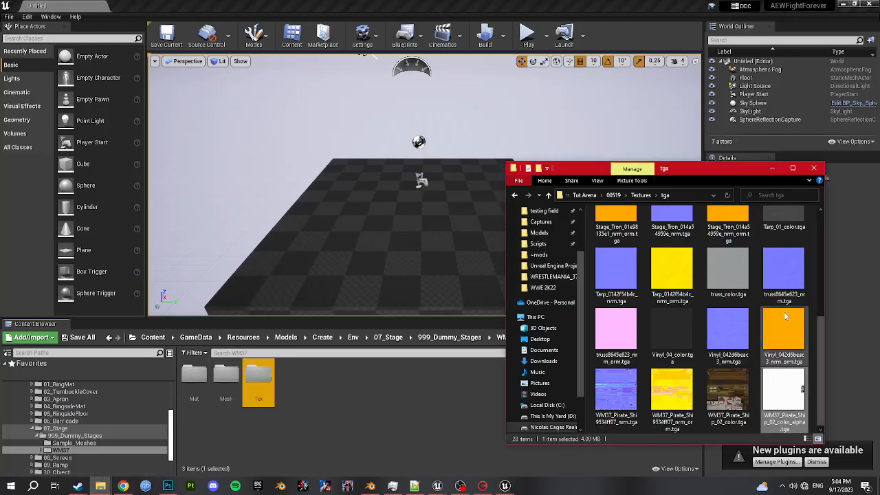
key(alt+Left)
click(587, 196)
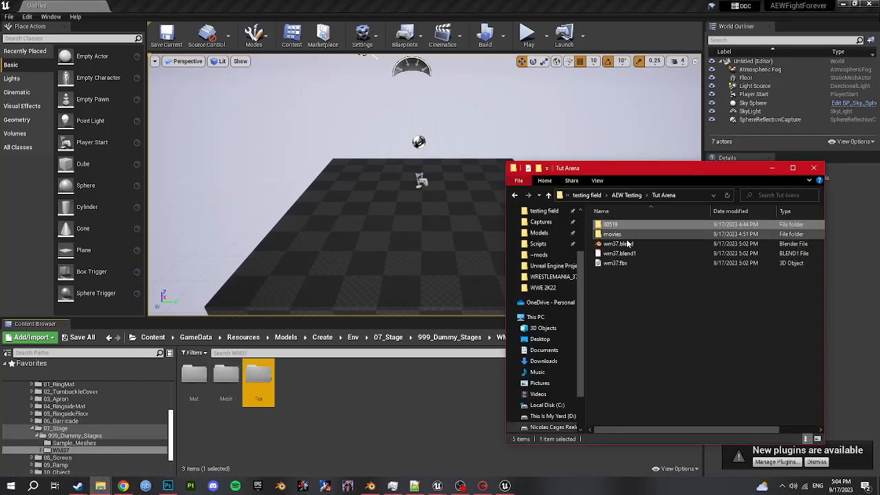
drag(617, 264, 295, 402)
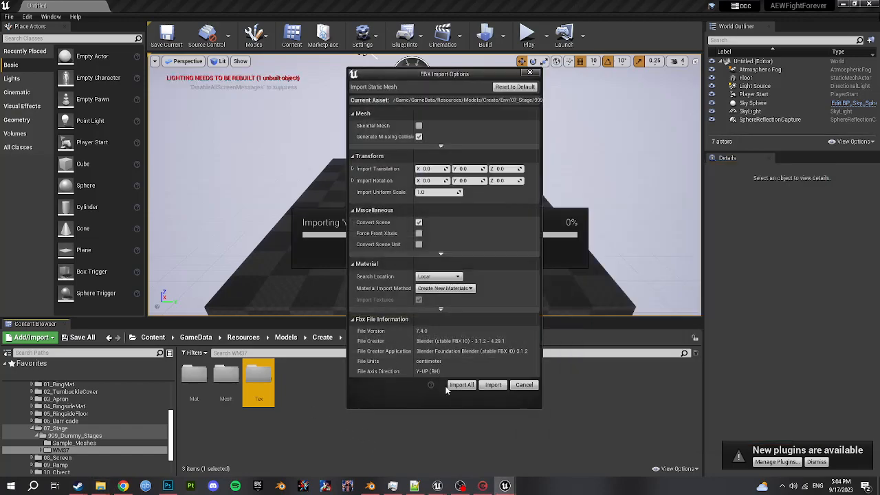
click(492, 385)
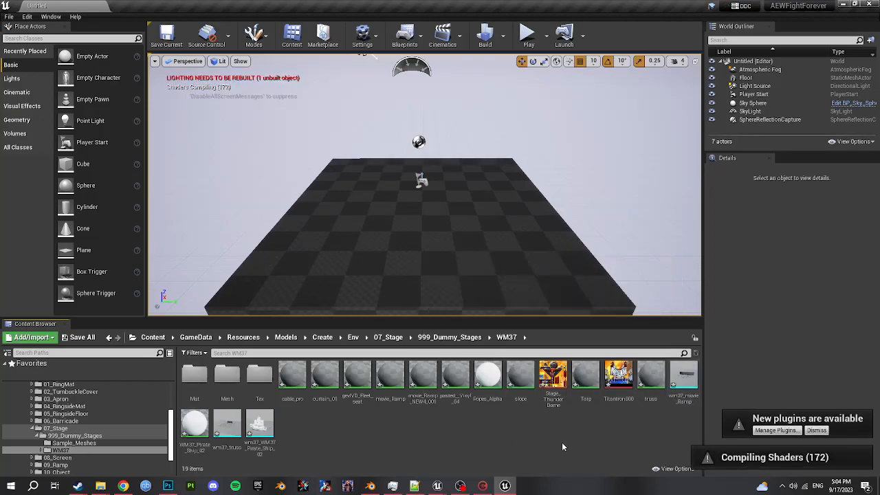
Move the static meshes wm37_movie_Ramp, wm37_truss and wm37_WM37_Pirate_Ship_02 into the Mesh folder
click(684, 380)
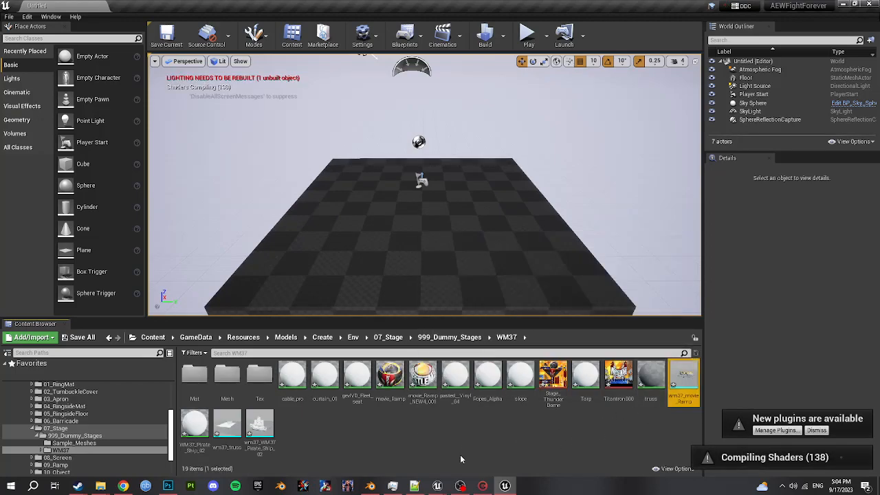
ctrl+click(227, 423)
ctrl+click(259, 425)
drag(256, 427, 228, 382)
click(241, 396)
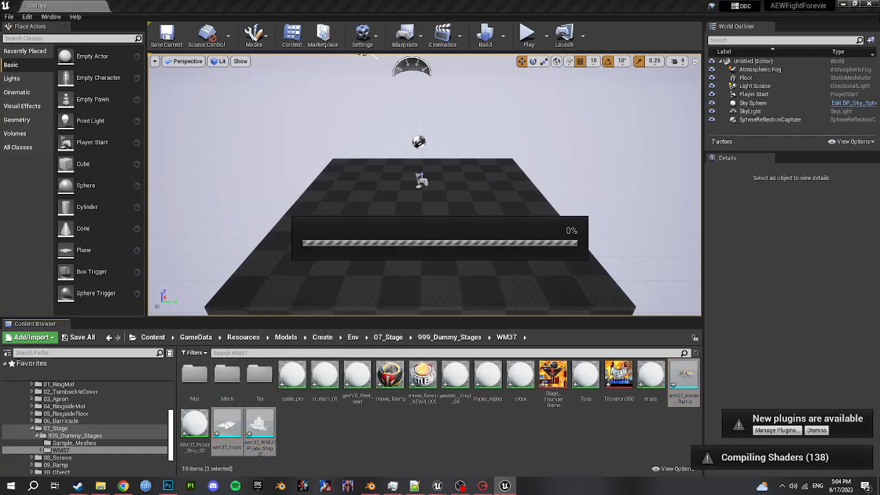
Open the three static meshes in the Mesh folder and inspect the pirate ship from several sides, keeping the asset list uncovered
click(291, 375)
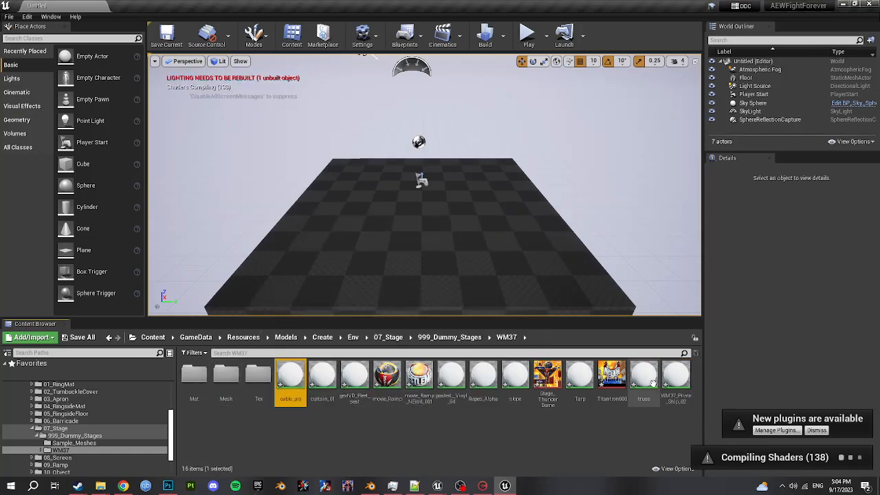
double_click(226, 375)
click(195, 376)
shift+click(259, 399)
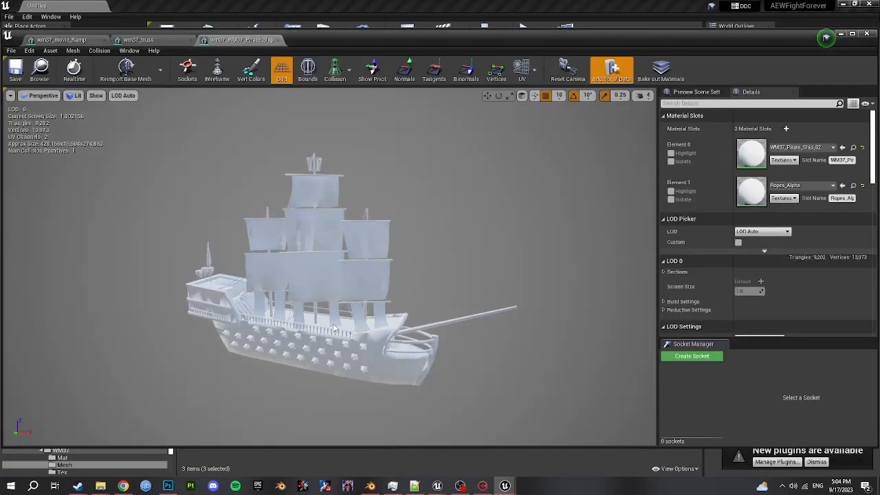
drag(334, 329, 302, 330)
drag(292, 328, 292, 328)
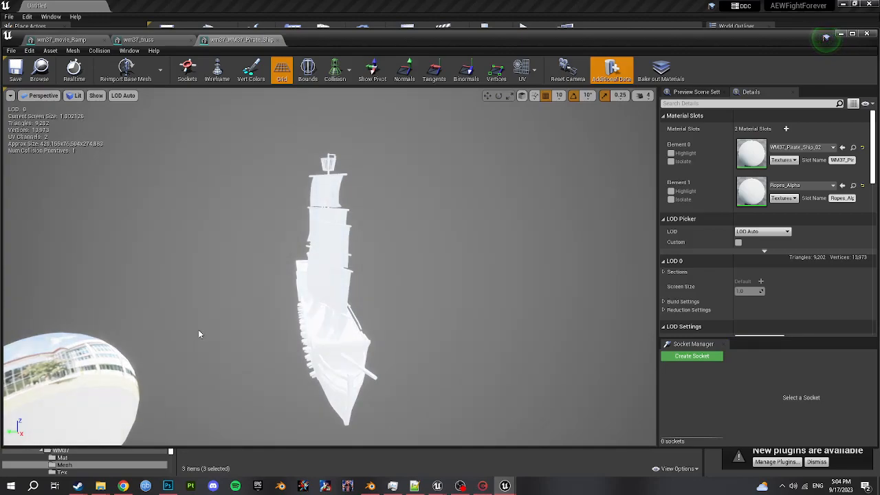
drag(275, 354, 170, 393)
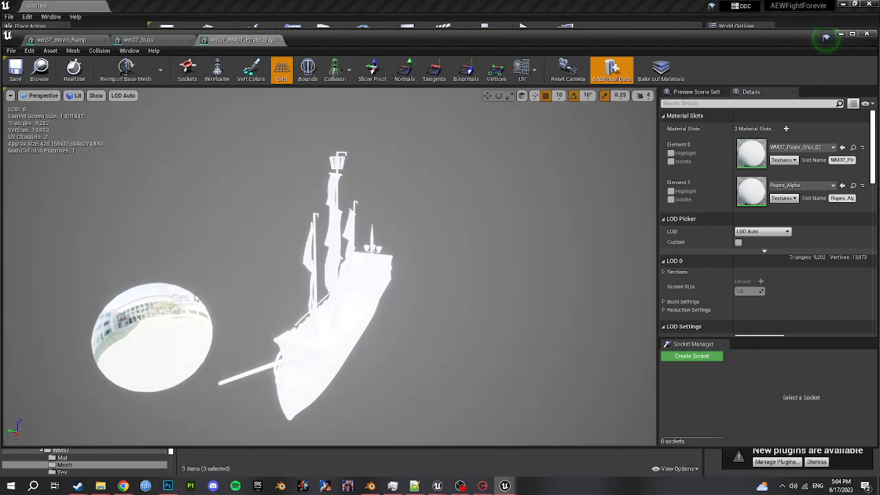
drag(195, 356, 200, 360)
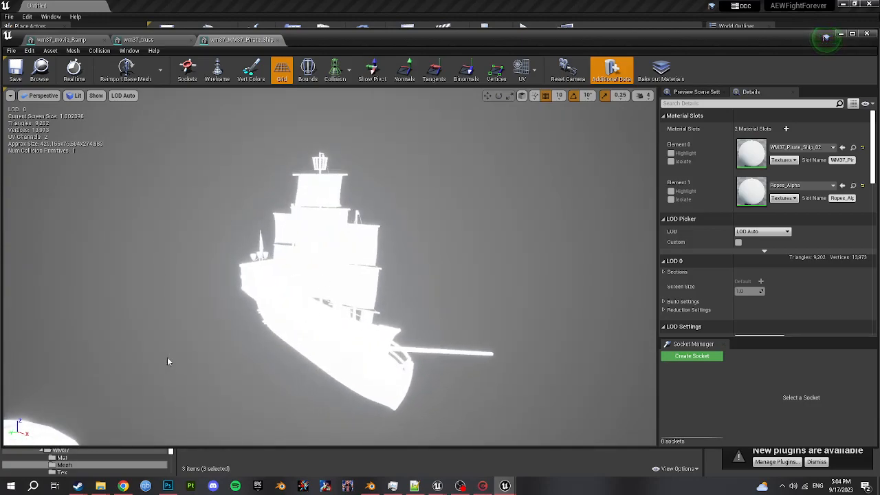
drag(394, 275, 302, 382)
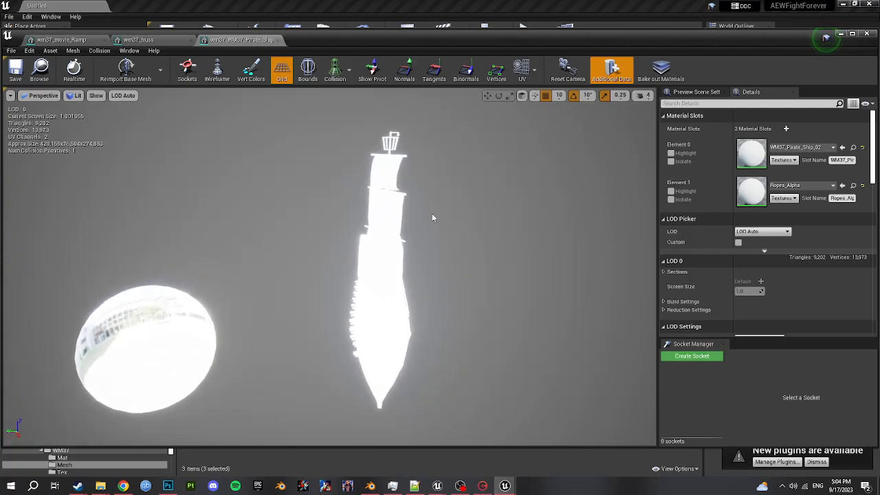
drag(436, 39, 442, 12)
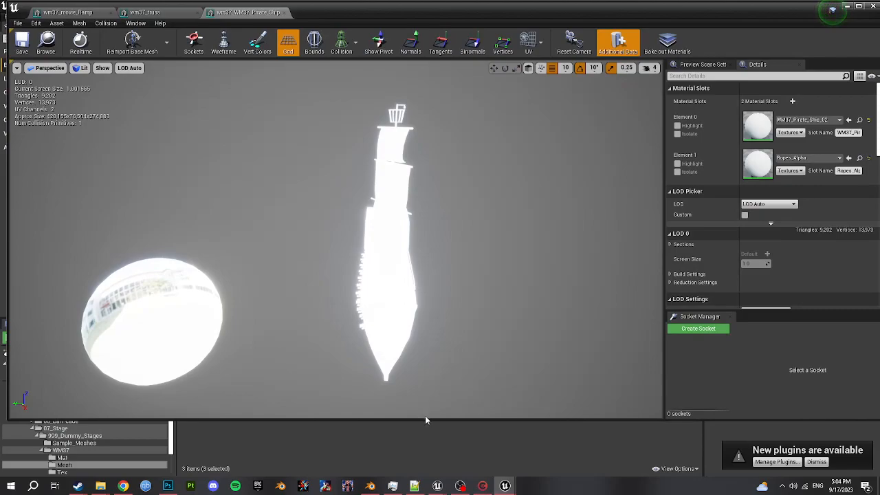
drag(424, 418, 425, 306)
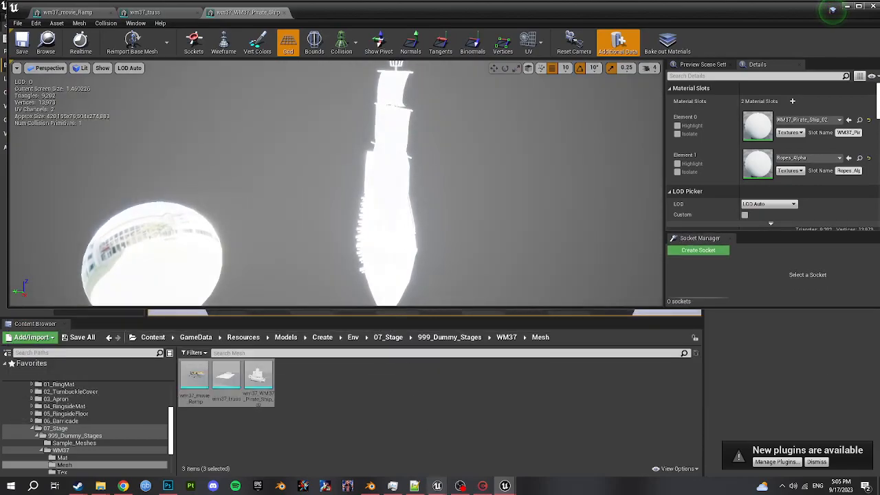
Switch to Blender and re-export the selected meshes over wm37.fbx with a larger export scale
click(370, 486)
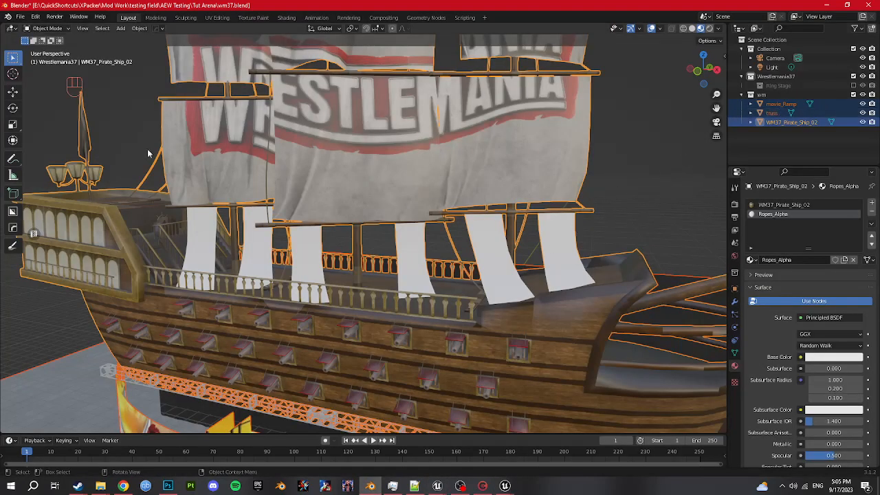
click(20, 17)
mouse_move(38, 149)
click(125, 232)
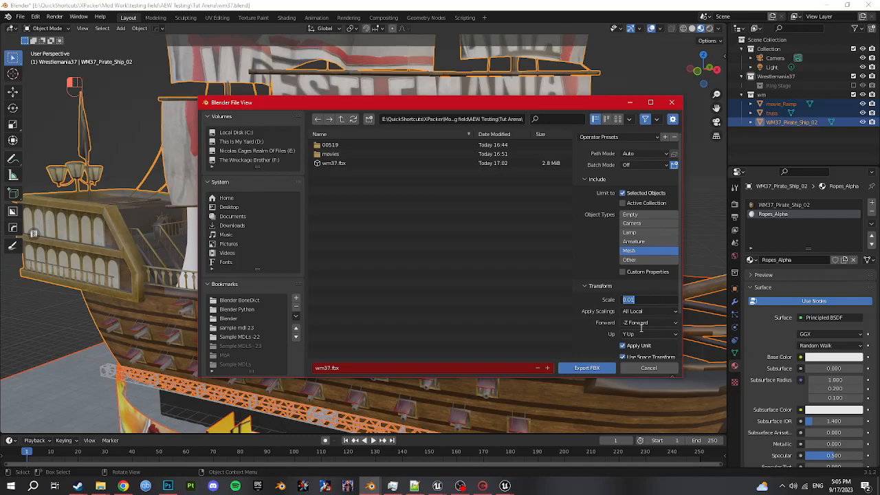
click(577, 368)
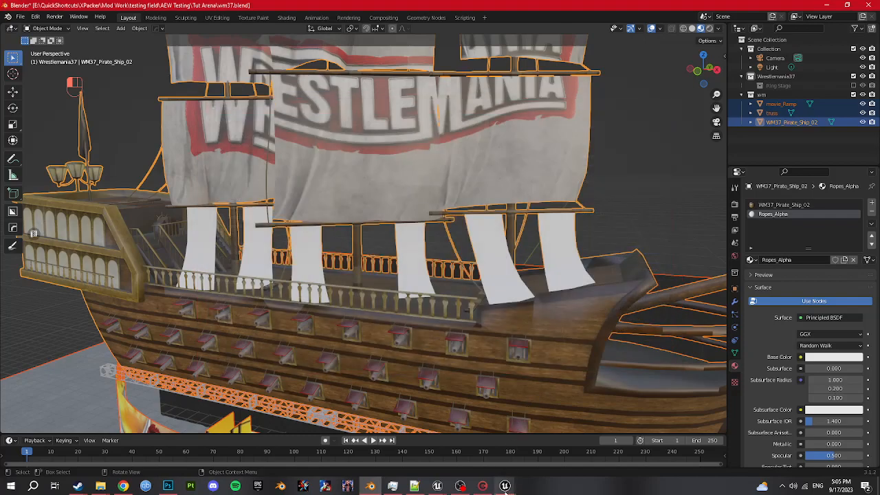
Return to Unreal Editor, reimport the three selected static meshes from wm37.fbx and check the pirate ship from several angles
mouse_move(504, 486)
click(554, 447)
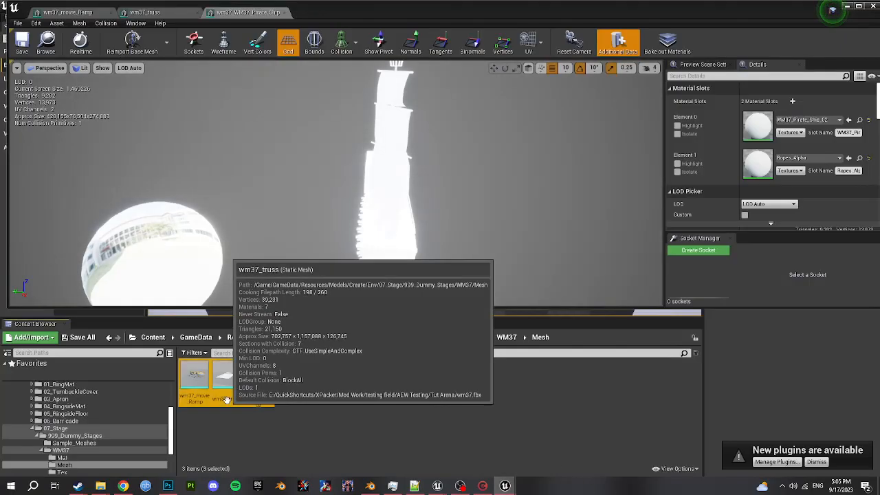
right_click(227, 399)
click(257, 150)
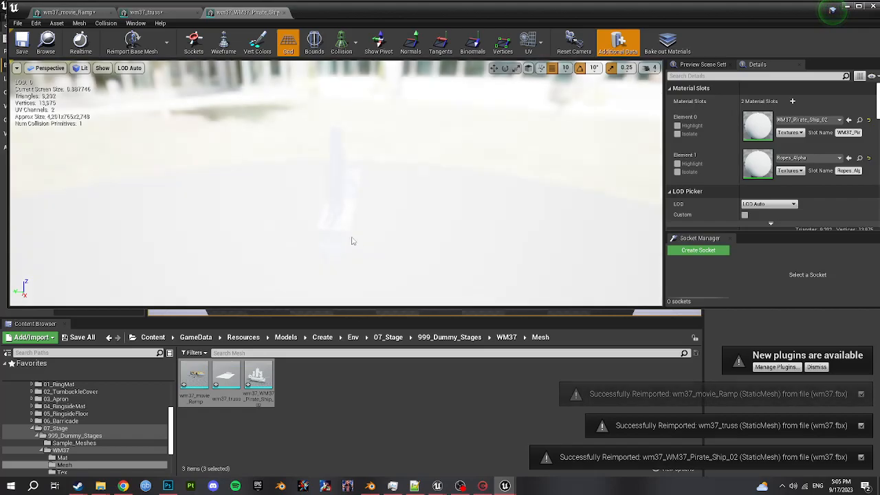
drag(354, 241, 508, 158)
drag(344, 179, 547, 220)
right_drag(337, 183, 374, 217)
drag(375, 217, 320, 222)
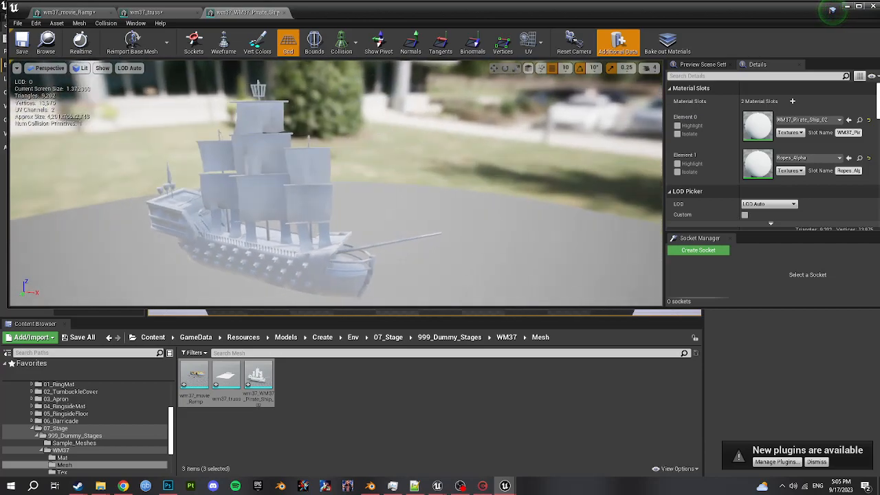
right_drag(320, 221, 280, 223)
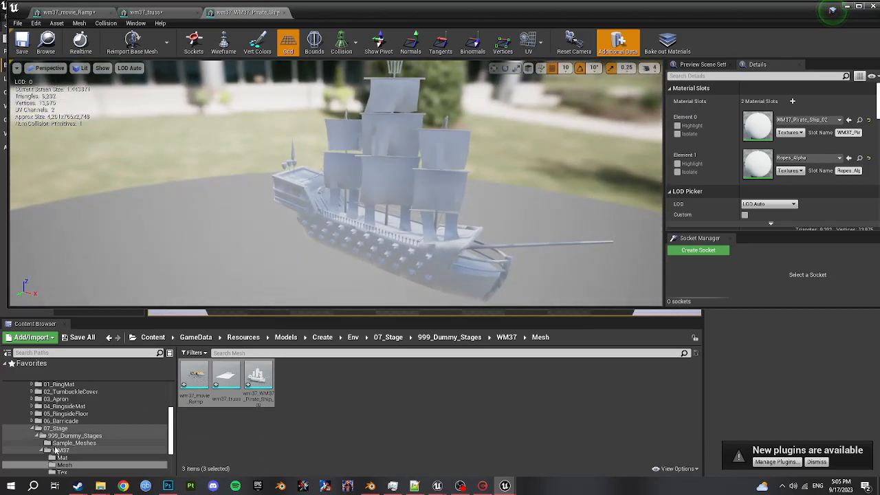
Open the Material folder under EmvData/_Concept/_Common
scroll(65, 450, down, 3)
click(48, 442)
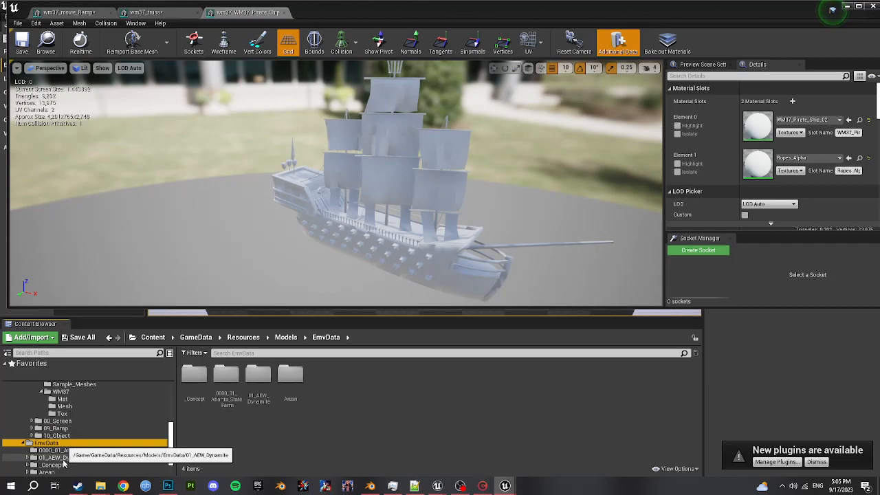
double_click(51, 443)
double_click(52, 436)
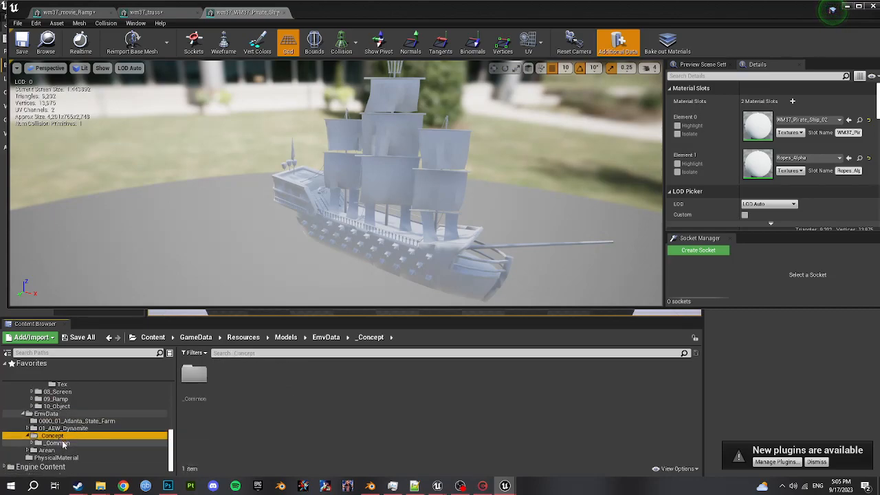
click(57, 442)
click(72, 451)
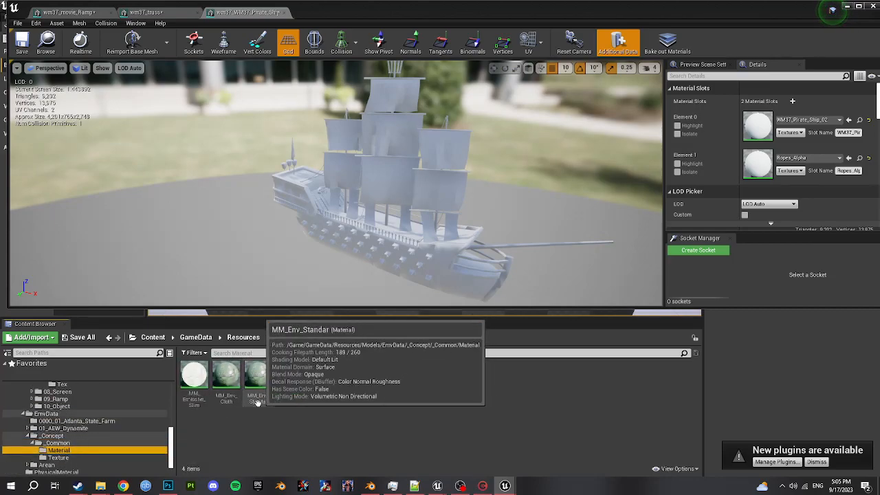
Create a material instance of MM_Env_Standar named MI_PirateShip_02 and assign it to Element 0 of the pirate ship mesh
click(188, 400)
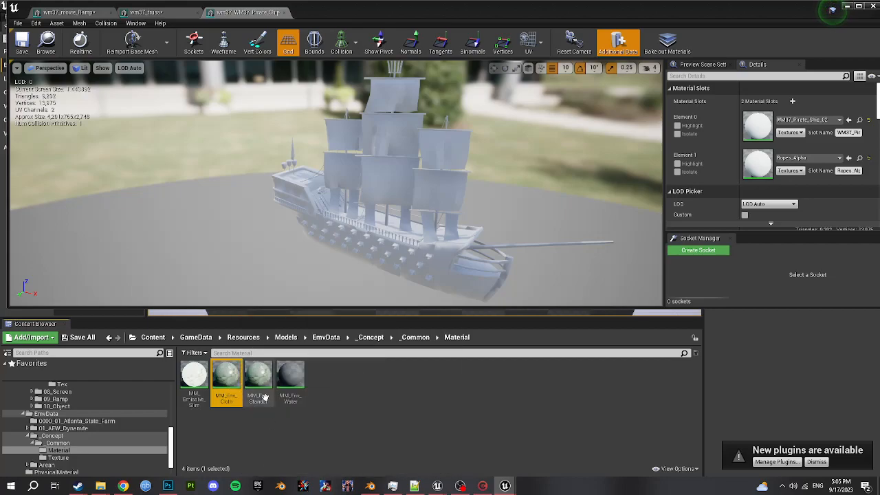
click(263, 395)
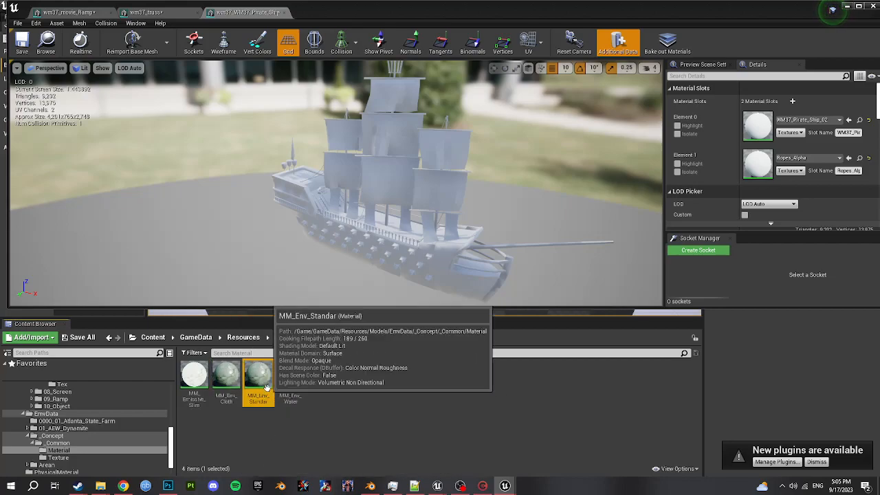
click(287, 396)
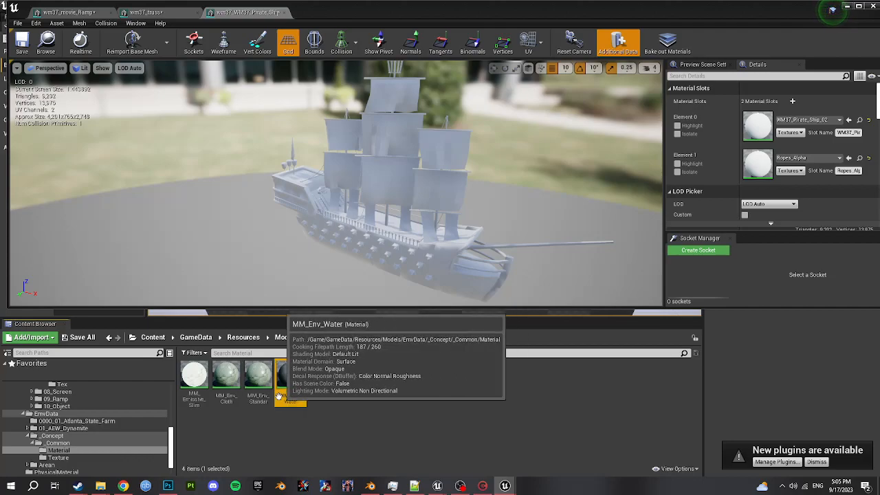
click(263, 395)
right_click(264, 395)
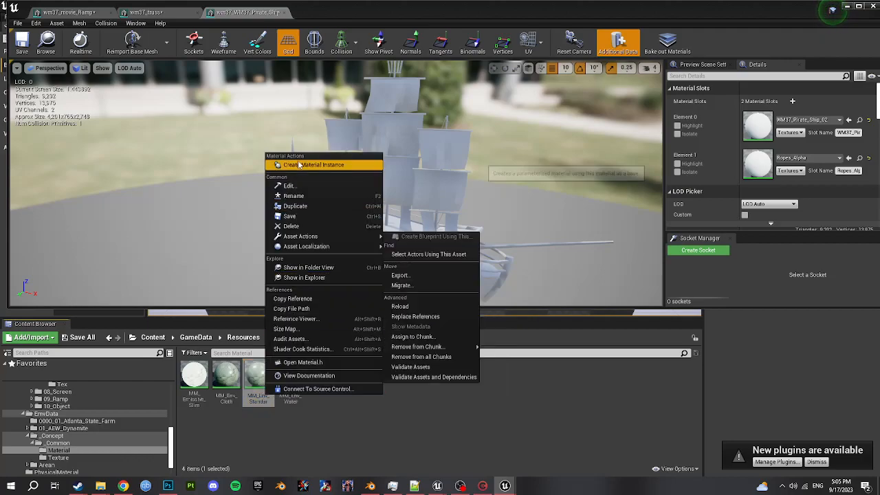
click(298, 164)
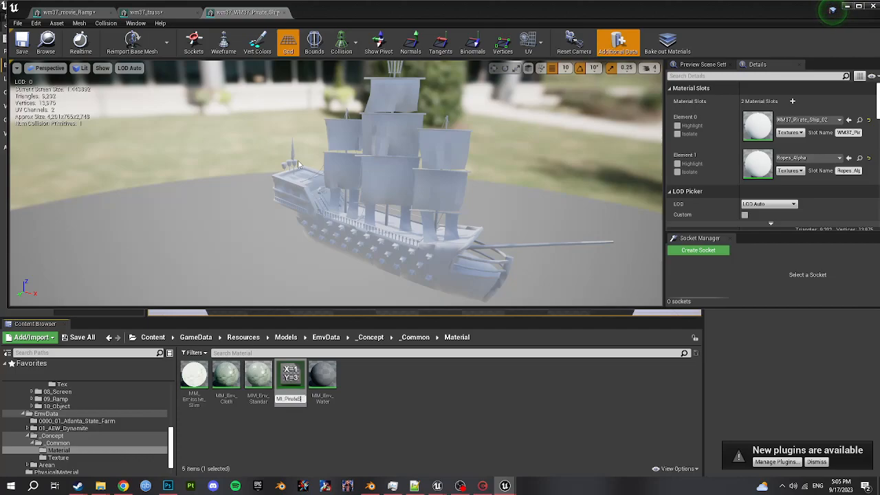
key(Return)
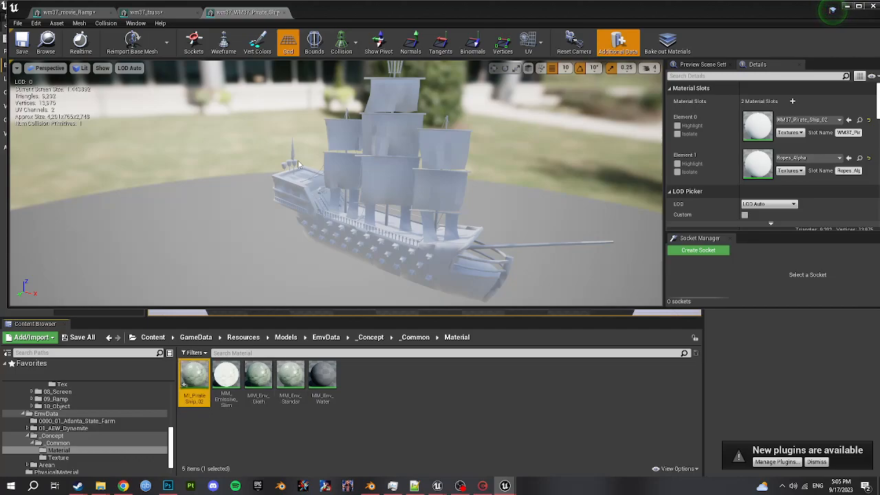
drag(191, 385, 763, 127)
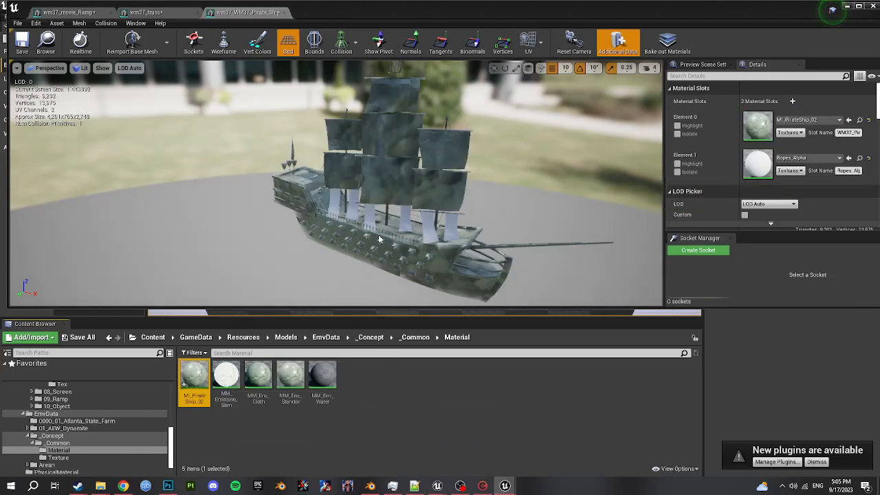
right_drag(508, 180, 540, 180)
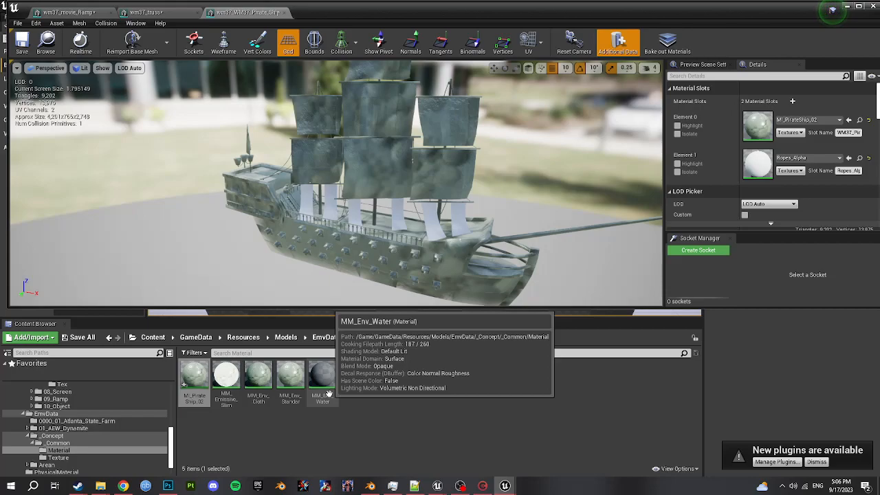
Create a new material named MI_Ropes in the same folder and assign it to Element 1 of the pirate ship mesh
right_click(290, 428)
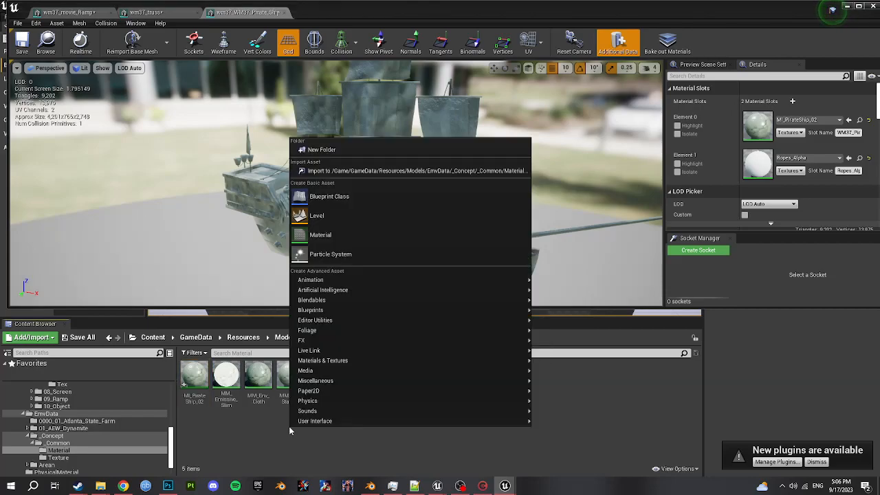
click(346, 237)
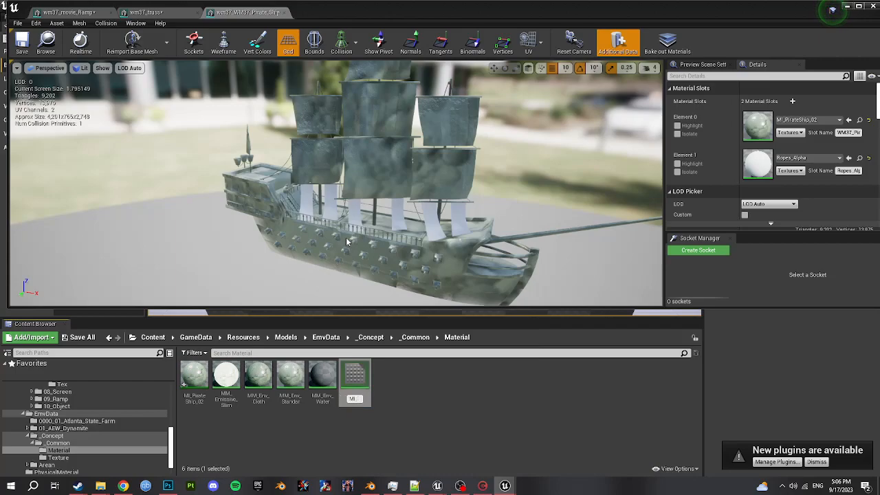
key(Return)
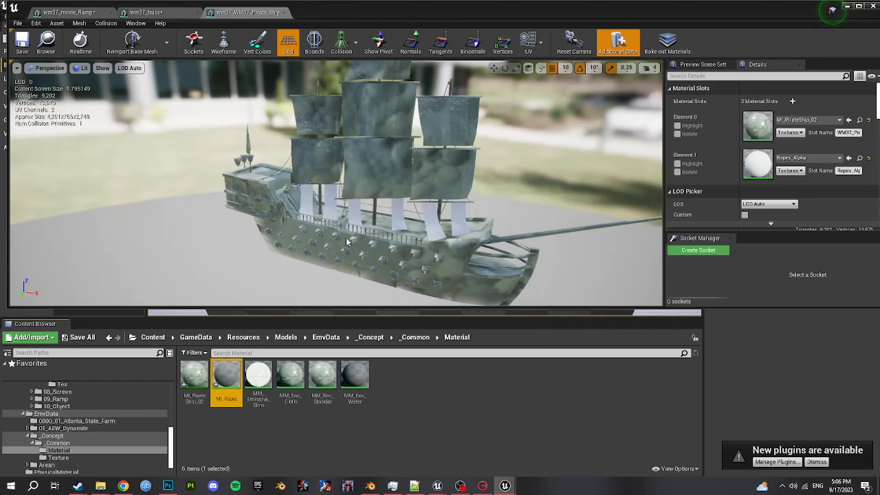
drag(217, 382, 758, 164)
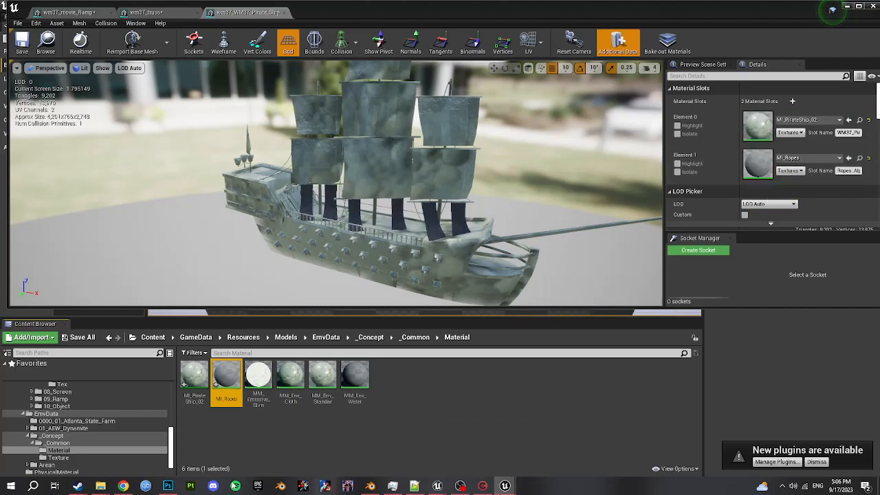
Save and close the pirate ship mesh, and look through the material slots of the wm37_truss mesh
click(28, 52)
click(282, 12)
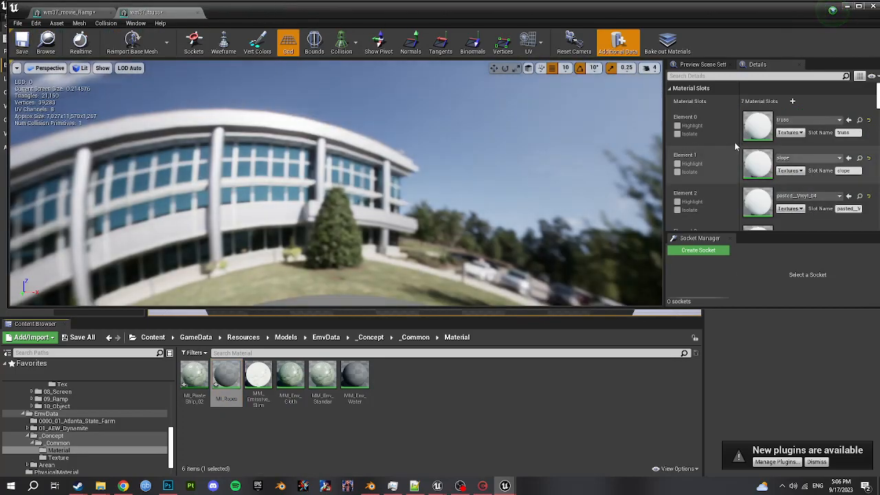
scroll(737, 145, down, 5)
scroll(737, 146, up, 5)
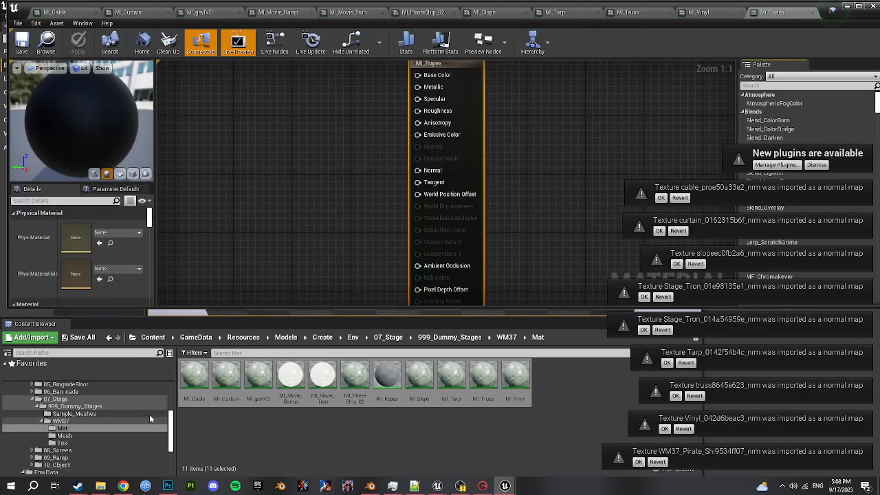
Close the open material editors and open the Tex folder of WM37
key(ctrl+shift+w)
click(658, 104)
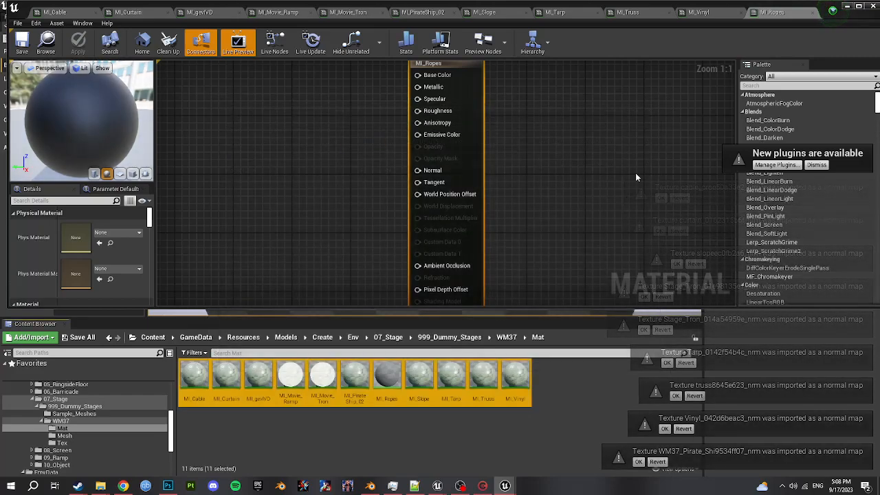
click(143, 417)
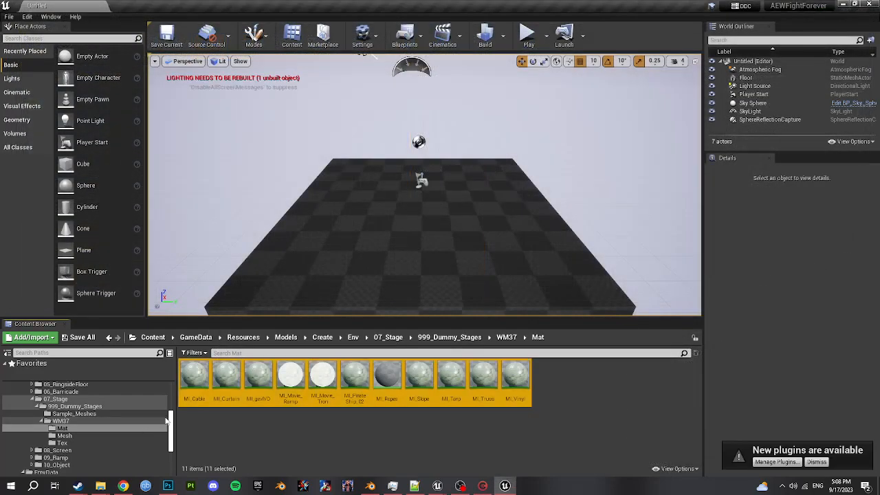
click(113, 443)
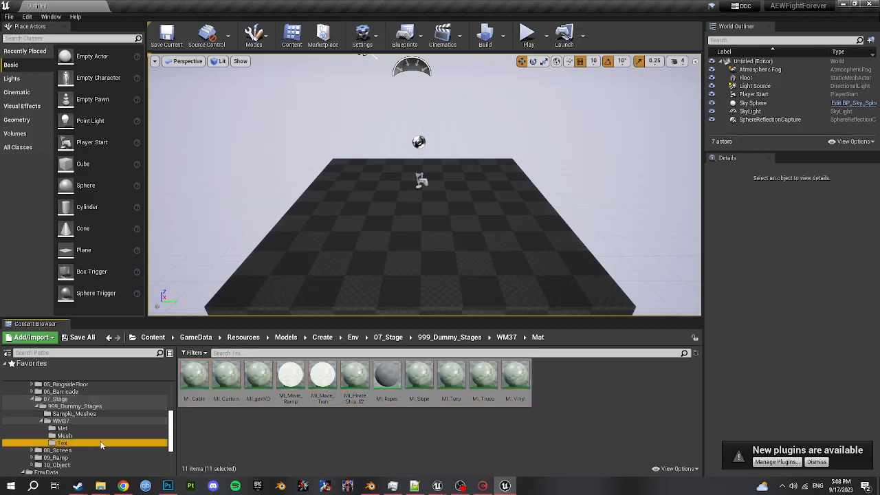
Look at the tga source textures in File Explorer, return to Unreal Editor and save all modified assets
key(alt+Tab)
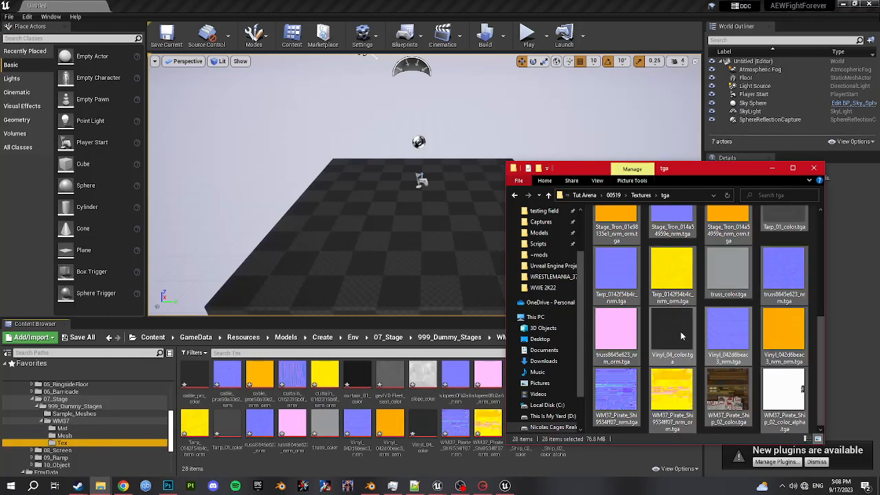
click(415, 401)
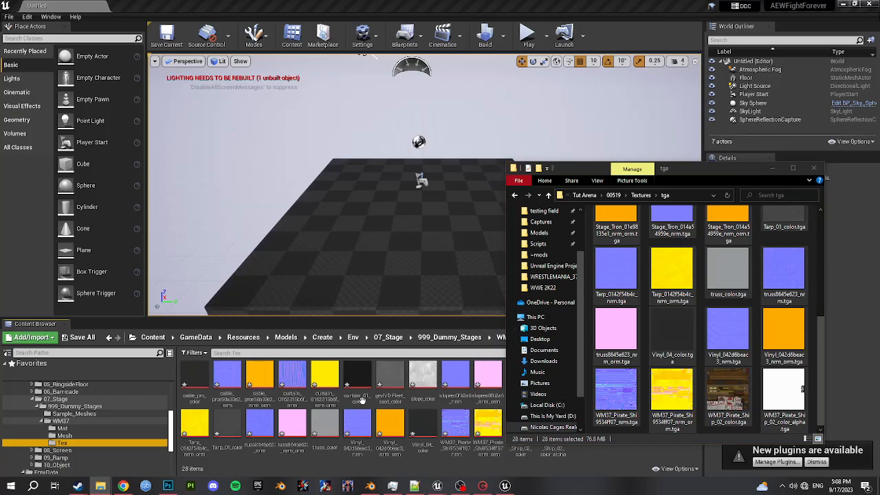
drag(362, 400, 364, 403)
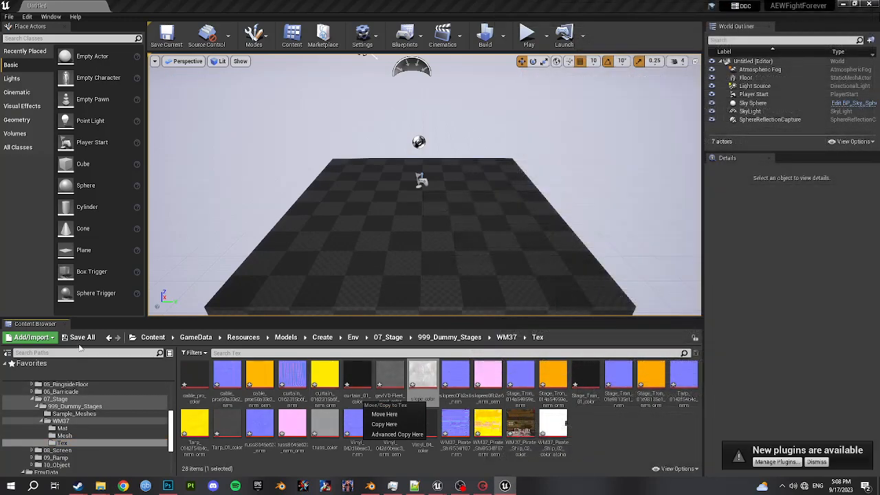
click(81, 337)
click(522, 328)
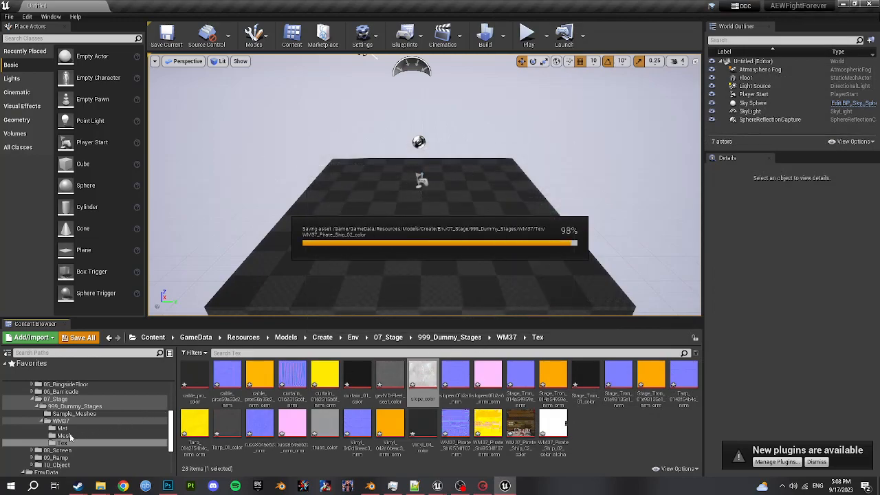
Open every material in the WM37 Mat folder together for editing, from MI_Cable through MI_Vinyl
click(62, 429)
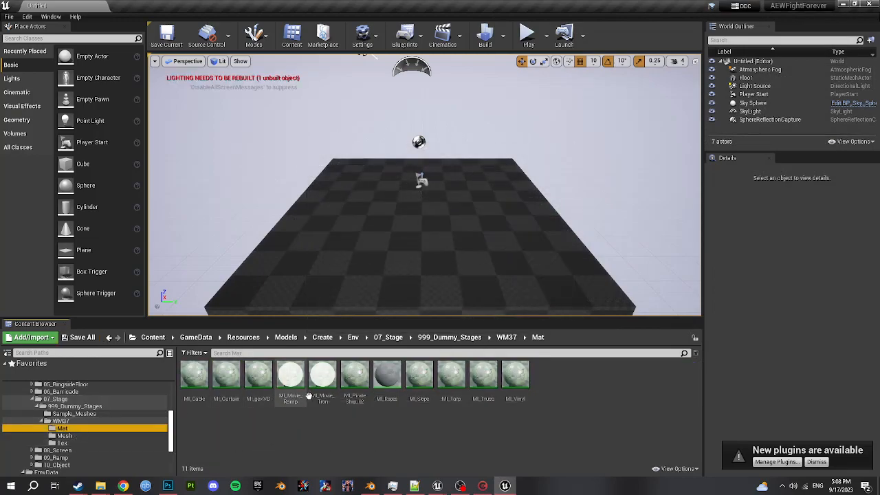
click(387, 388)
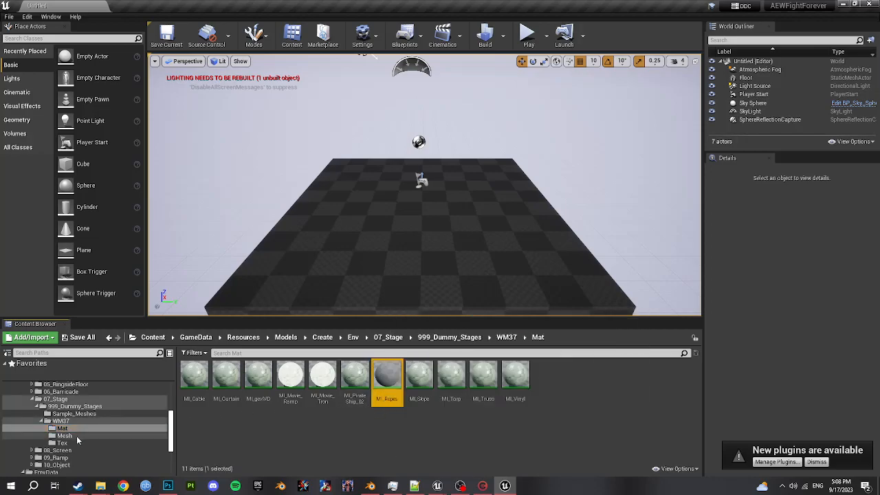
click(324, 383)
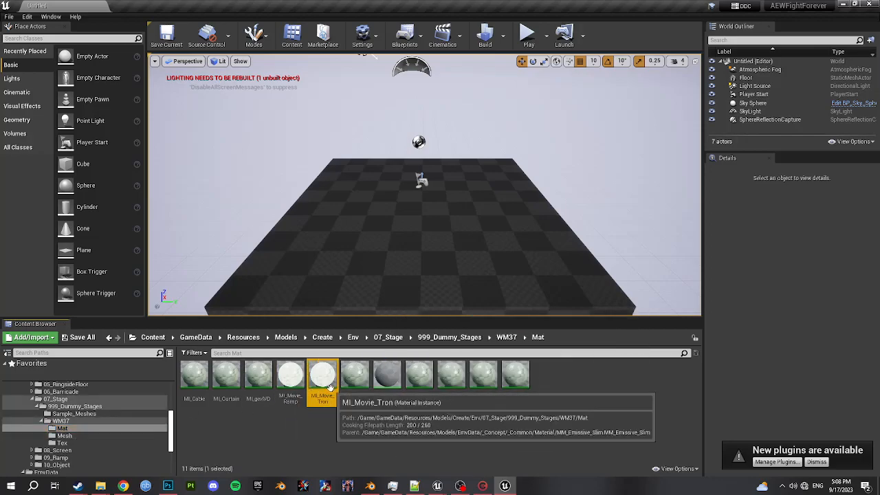
click(64, 436)
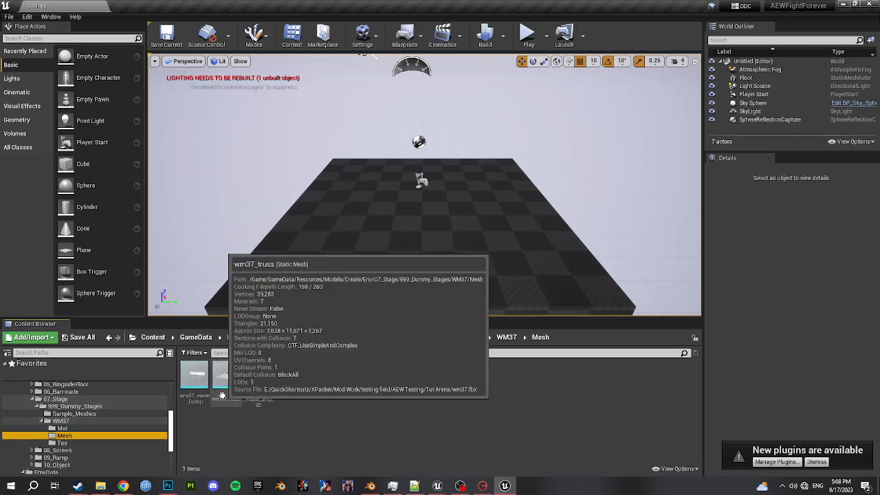
click(73, 429)
click(213, 395)
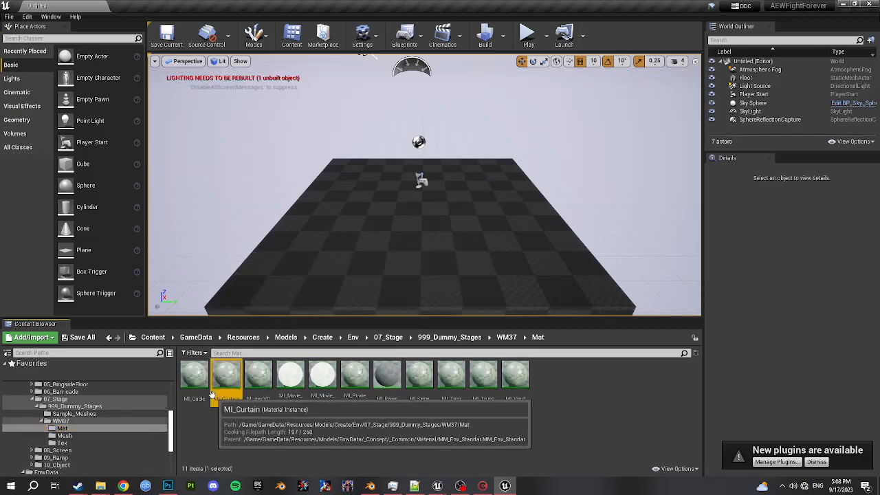
click(209, 394)
shift+click(516, 376)
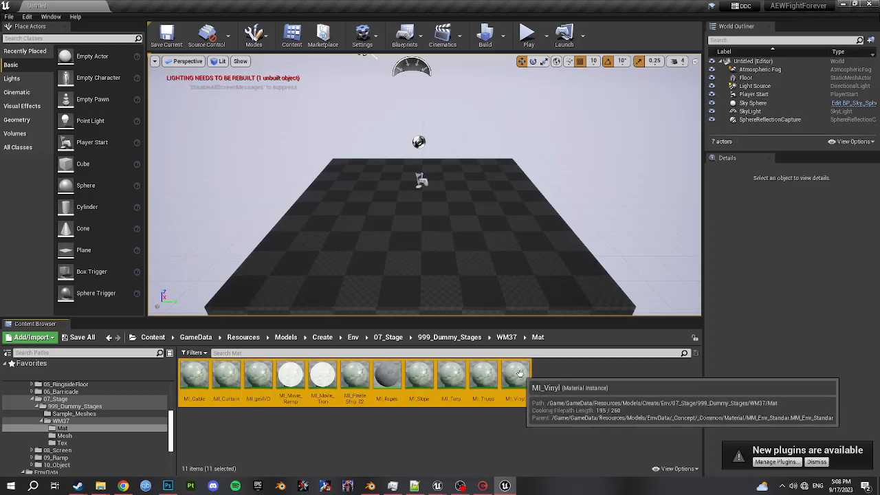
double_click(519, 377)
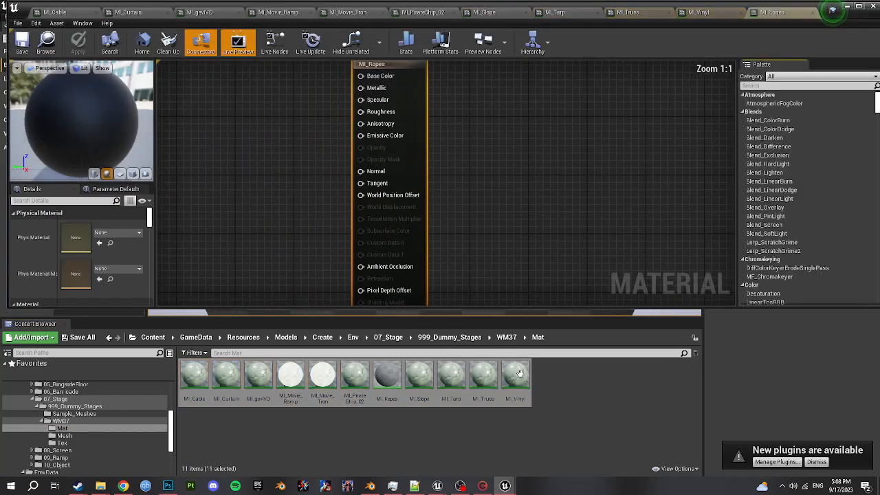
Add the WM37_Pirate_Ship_02_color texture from the Tex folder to the MI_Ropes graph and connect its RGB output to Base Color
click(110, 443)
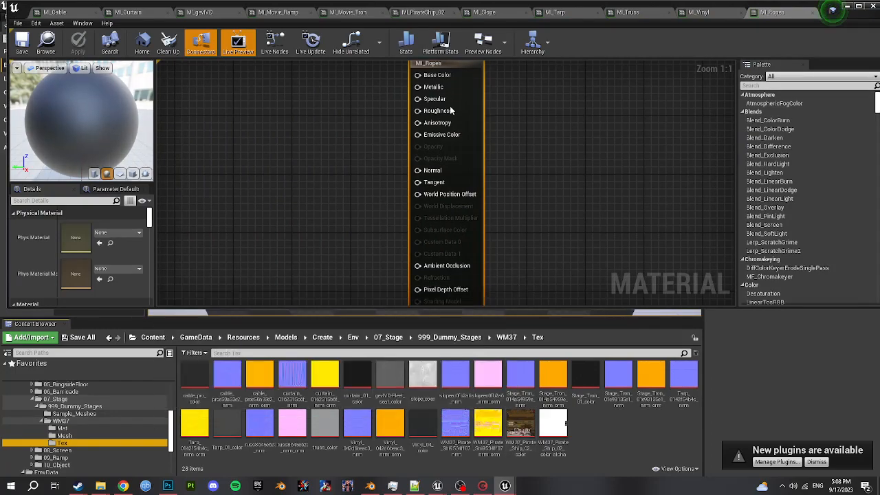
right_drag(449, 107, 550, 191)
drag(526, 415, 395, 166)
drag(475, 180, 457, 167)
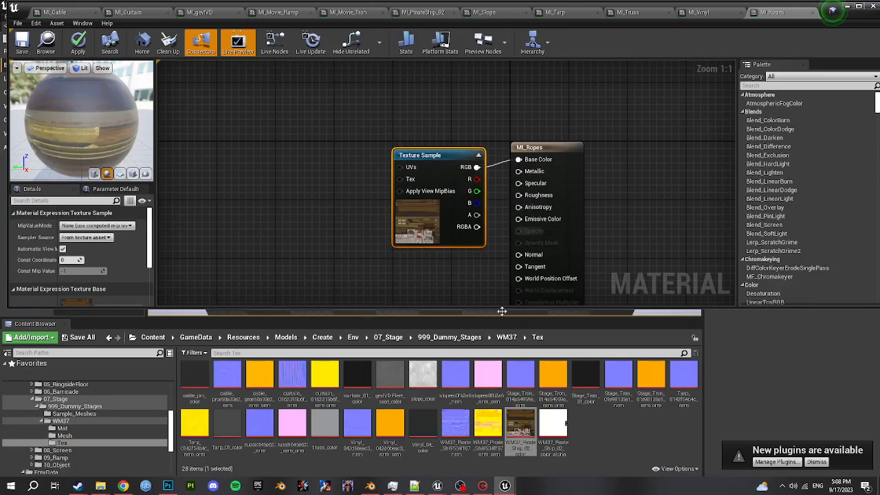
Add the WM37_Pirate_Ship_02_color_alpha texture, set the MI_Ropes blend mode to Masked and connect the texture's RGB output to Opacity Mask
drag(554, 423, 297, 199)
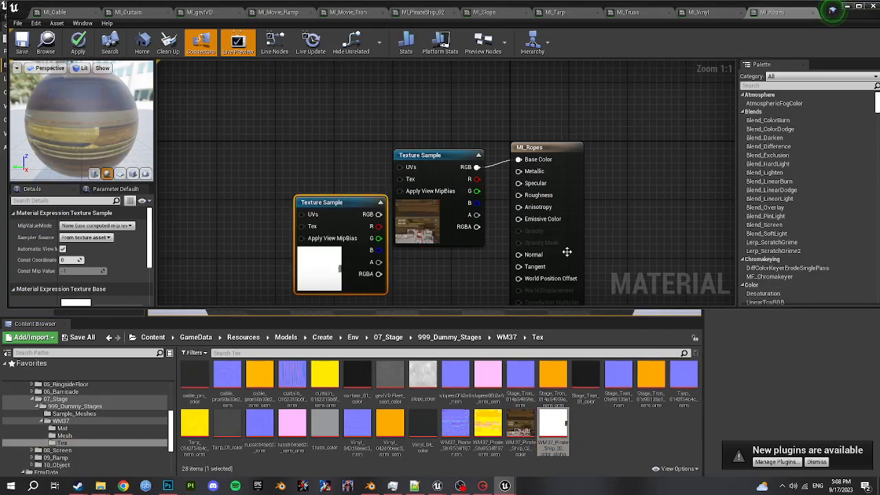
click(469, 276)
scroll(86, 259, down, 2)
click(81, 244)
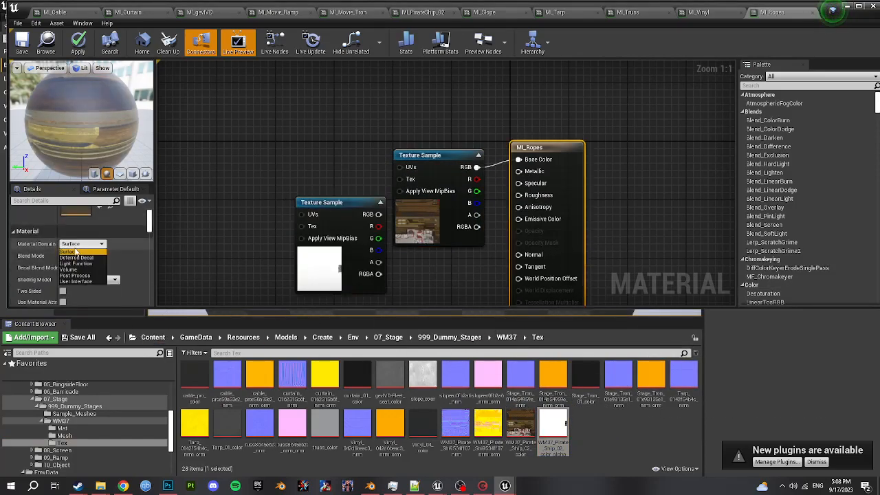
click(43, 260)
click(62, 258)
click(75, 278)
drag(378, 214, 519, 243)
drag(337, 227, 340, 187)
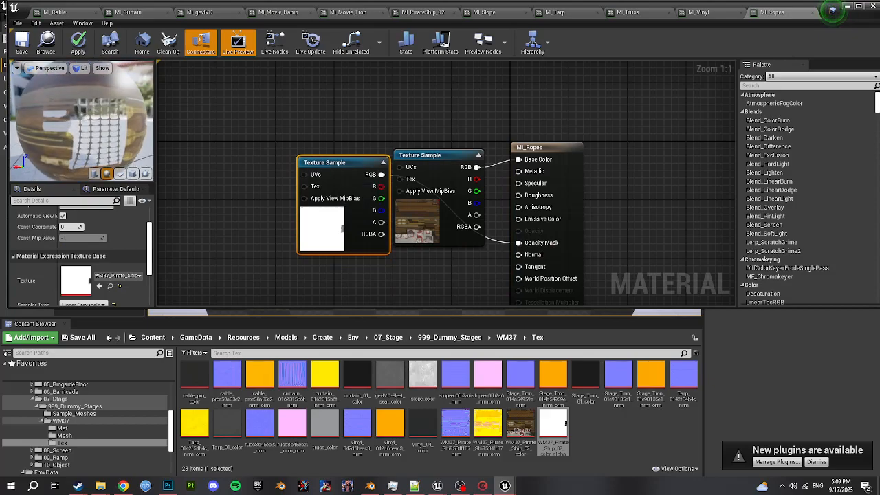
Add the pirate ship nrm and nrm_orm textures, connecting the nrm RGB output to Normal and the nrm_orm red channel to Ambient Occlusion
drag(452, 436, 219, 189)
drag(281, 203, 521, 255)
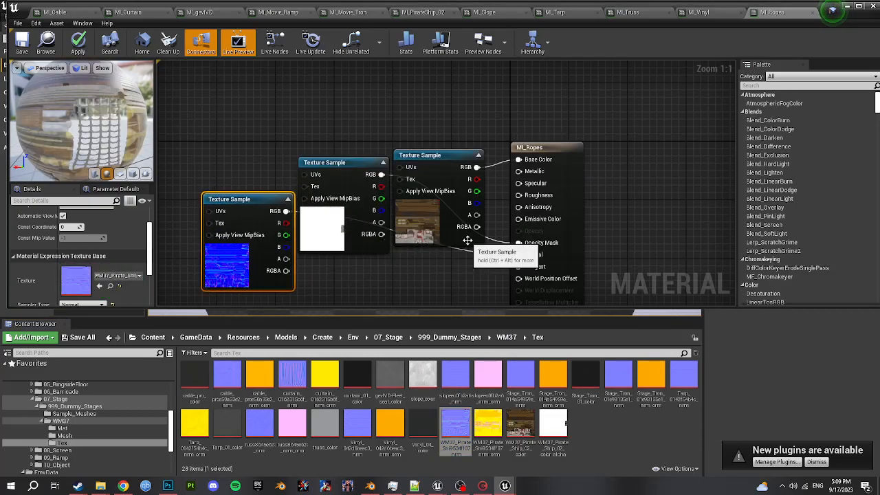
scroll(482, 253, down, 2)
drag(487, 425, 276, 135)
drag(331, 149, 382, 219)
drag(502, 291, 508, 230)
right_drag(344, 71, 345, 151)
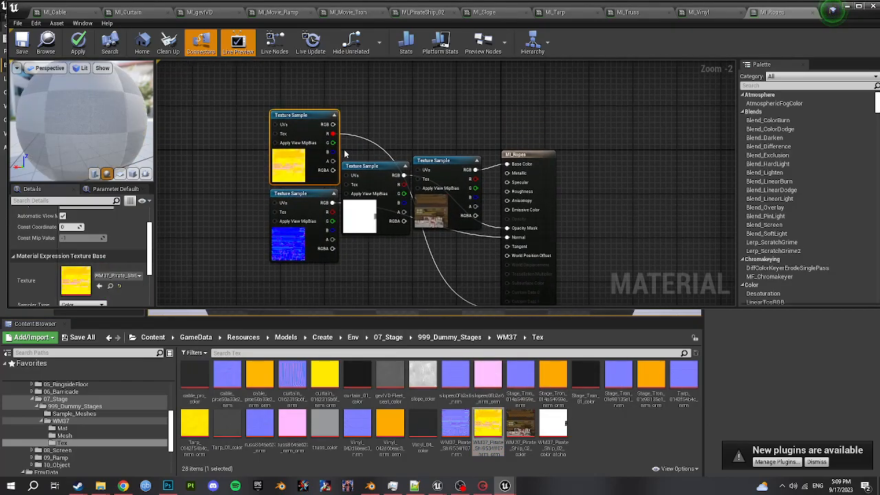
Connect the nrm_orm texture's green channel to Roughness in the MI_Ropes graph, then save and close the material
drag(330, 142, 335, 143)
drag(518, 197, 507, 193)
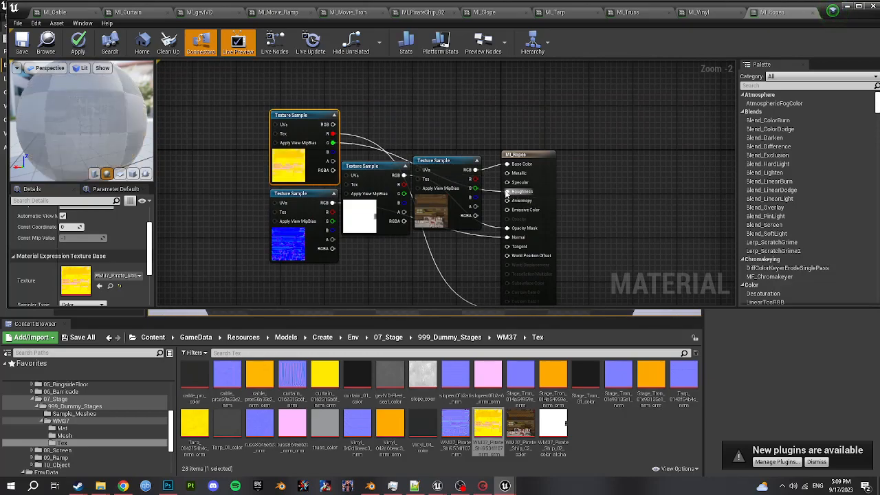
click(22, 43)
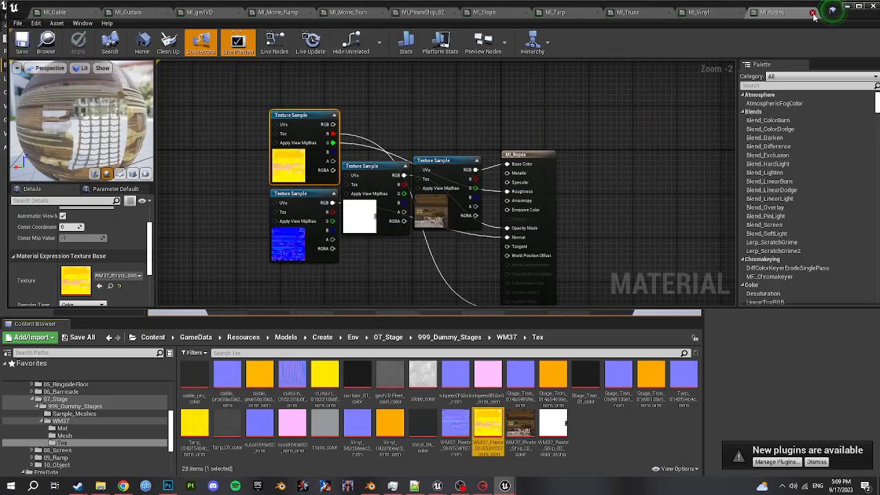
click(813, 14)
Override MI_Vinyl's Base_Color with Vinyl_04_color, AO/Roughness/Metallic with the Vinyl nrm_orm texture and Normal with the Vinyl nrm texture, then save and close it
click(640, 125)
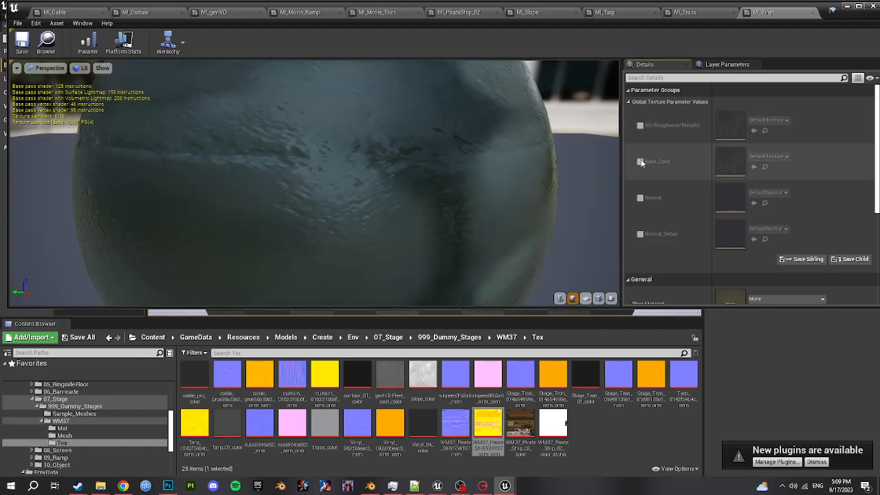
click(640, 162)
click(640, 198)
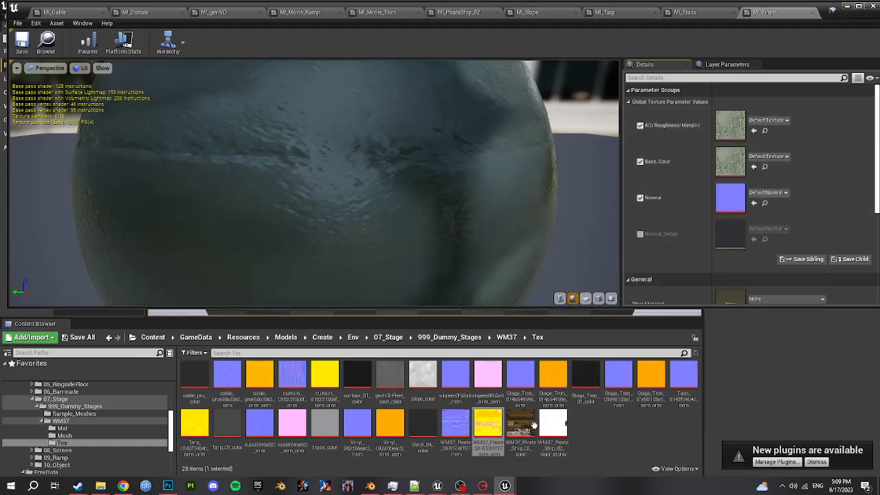
drag(422, 426, 735, 160)
drag(397, 426, 731, 124)
drag(357, 426, 731, 198)
scroll(427, 187, down, 4)
drag(427, 187, 481, 192)
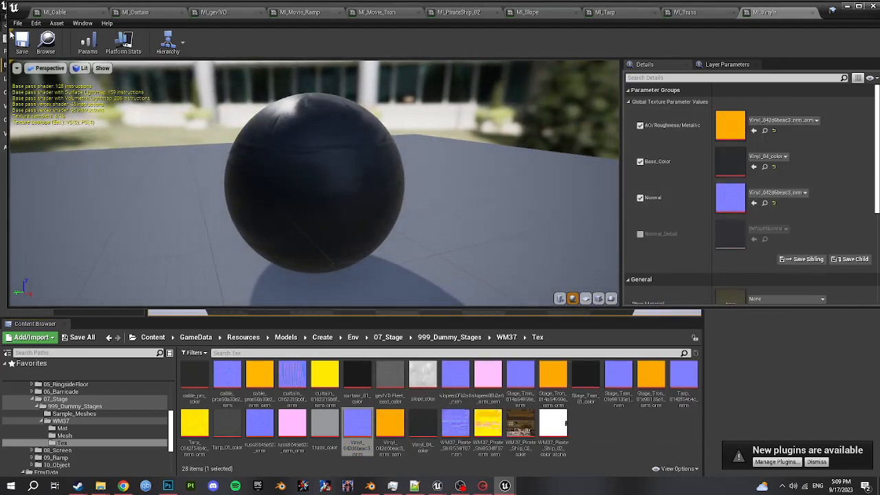
click(22, 43)
click(810, 12)
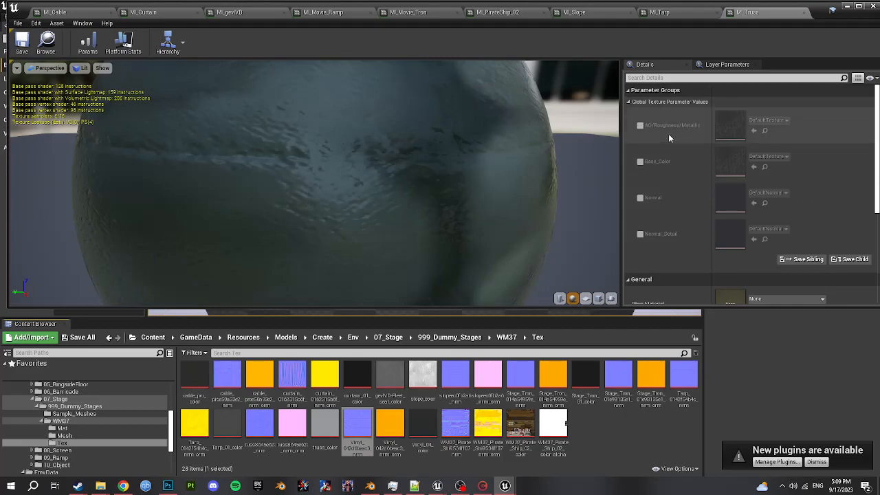
Override MI_Truss's Base_Color with truss_color, AO/Roughness/Metallic with the truss nrm_orm texture and Normal with the truss nrm texture
click(640, 125)
click(640, 161)
click(640, 197)
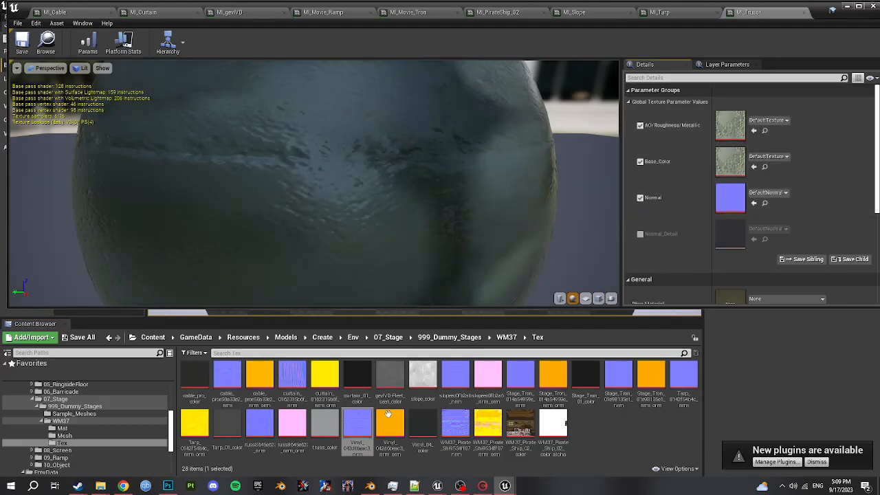
drag(325, 432, 730, 162)
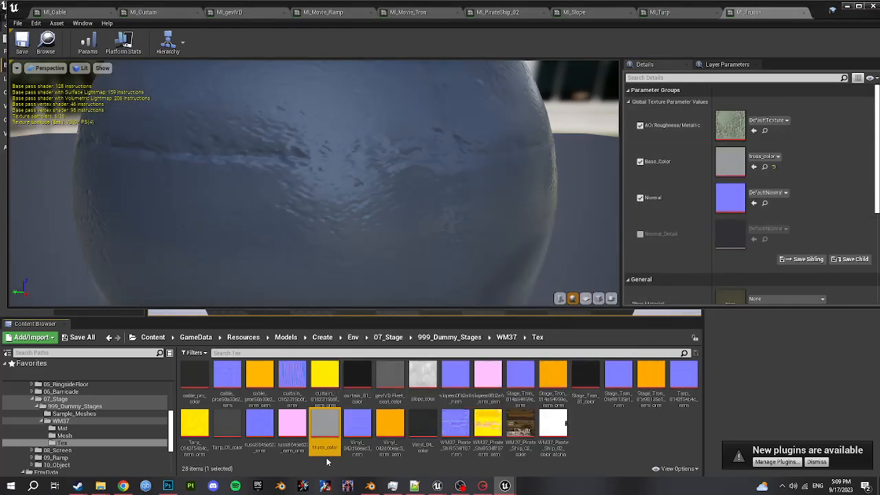
drag(292, 423, 730, 126)
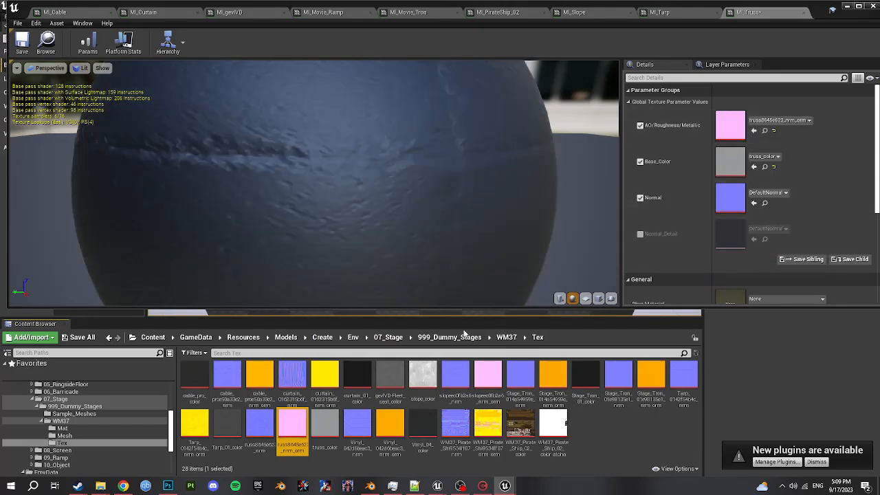
drag(251, 433, 730, 198)
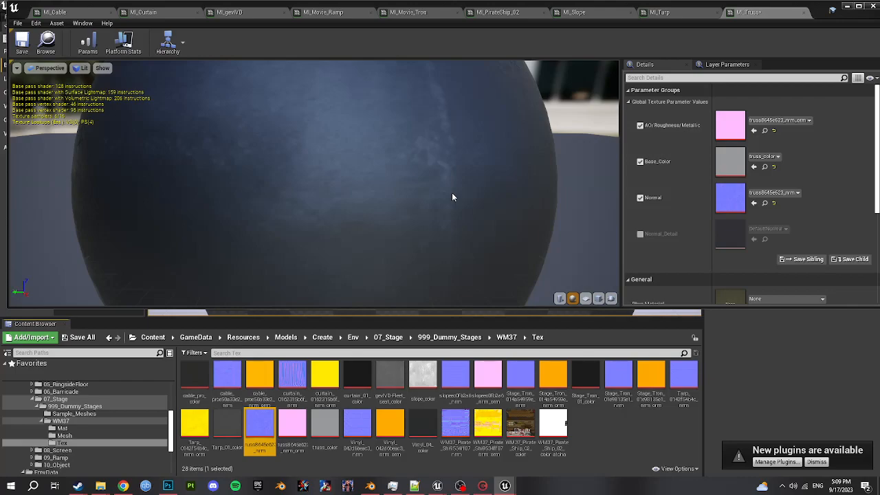
key(ctrl+shift+w)
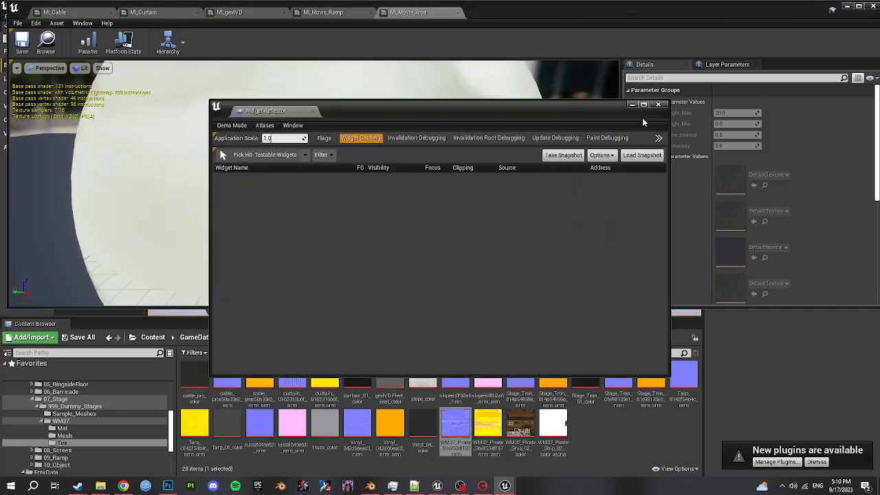
click(658, 106)
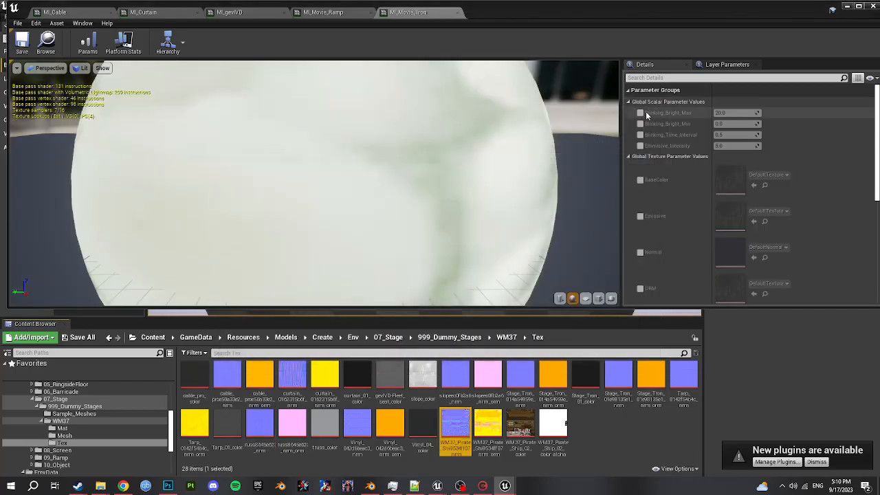
In MI_Movie_Tron, override Blinking_Bright_Max, Blinking_Bright_Min and Emmisive_Intensity with 2 and Blinking_Time_Interval with 0, and enable the BaseColor and Emissive overrides
click(640, 113)
click(640, 124)
click(640, 135)
click(640, 146)
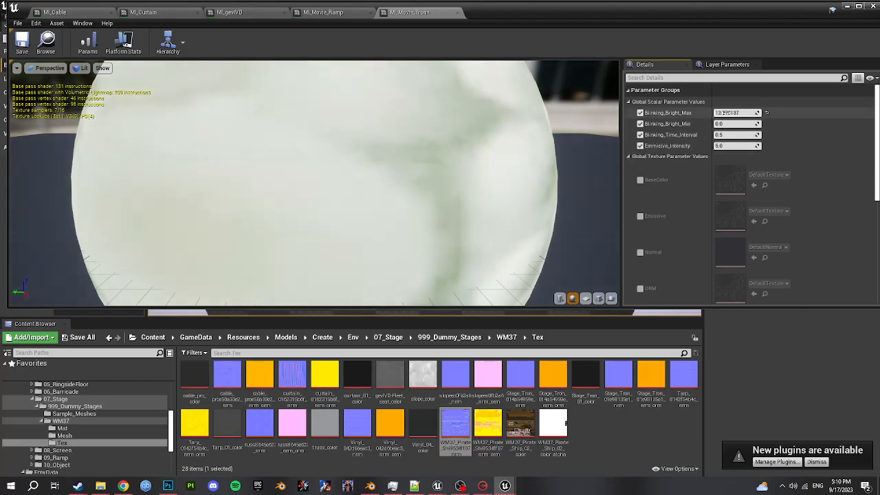
click(734, 113)
text(2)
click(727, 135)
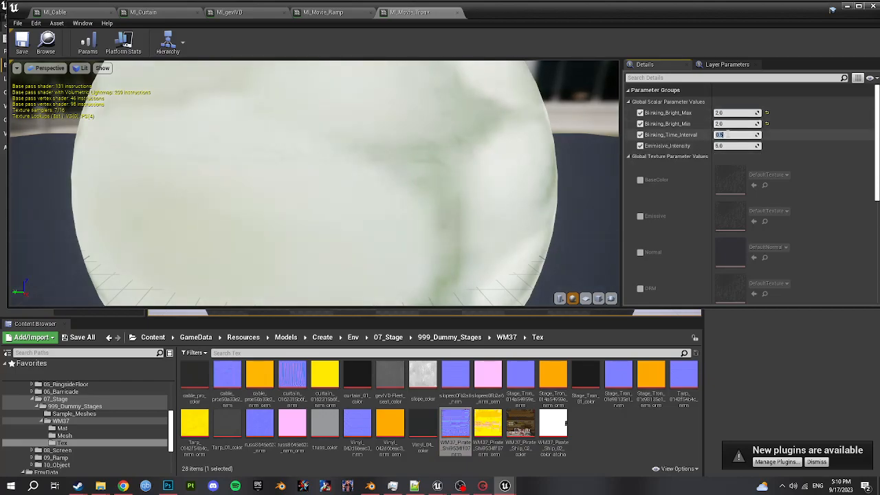
click(726, 145)
text(2)
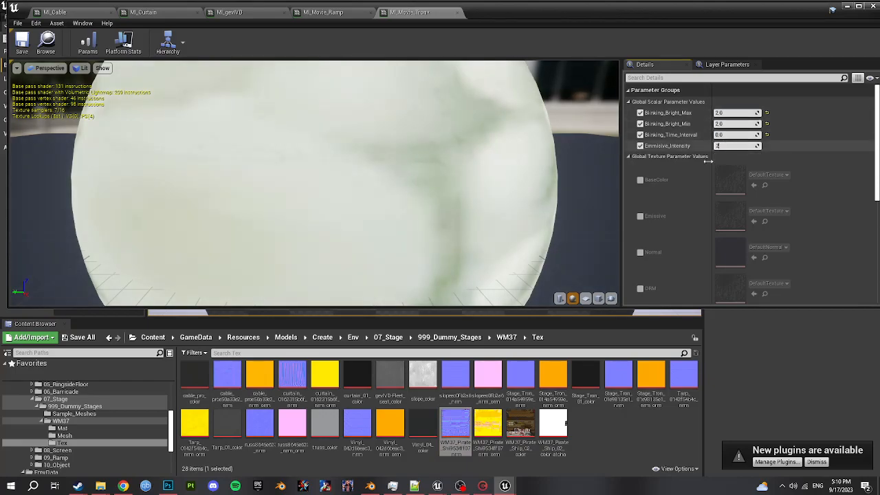
click(637, 193)
click(639, 180)
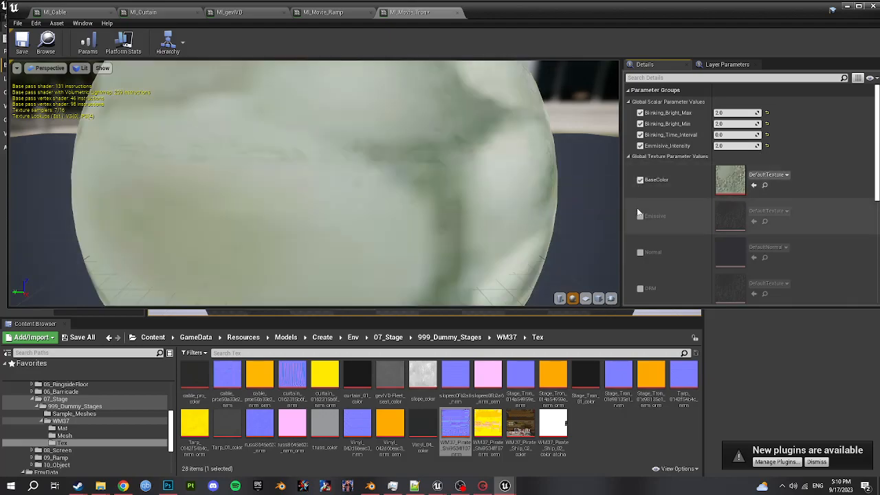
click(640, 216)
Move the Stage Thunder Dome and Titantron000 textures from the WM37 folder into its Tex folder
click(61, 421)
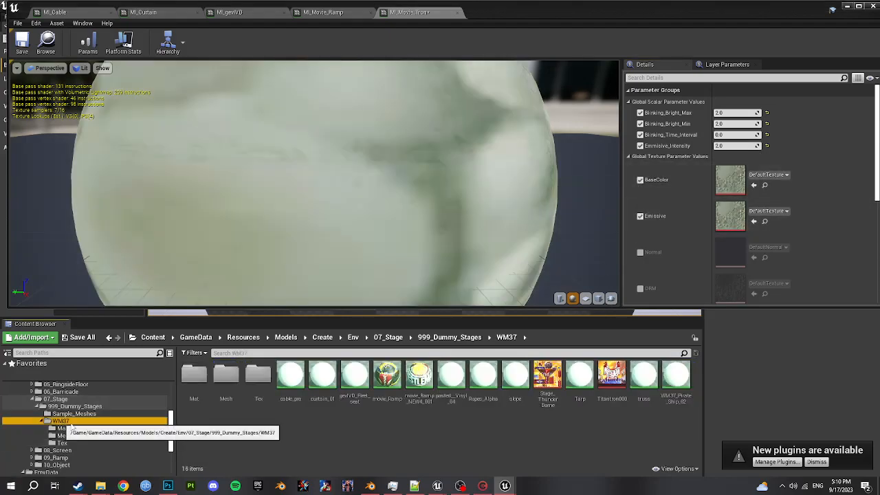
drag(600, 380, 259, 383)
click(269, 408)
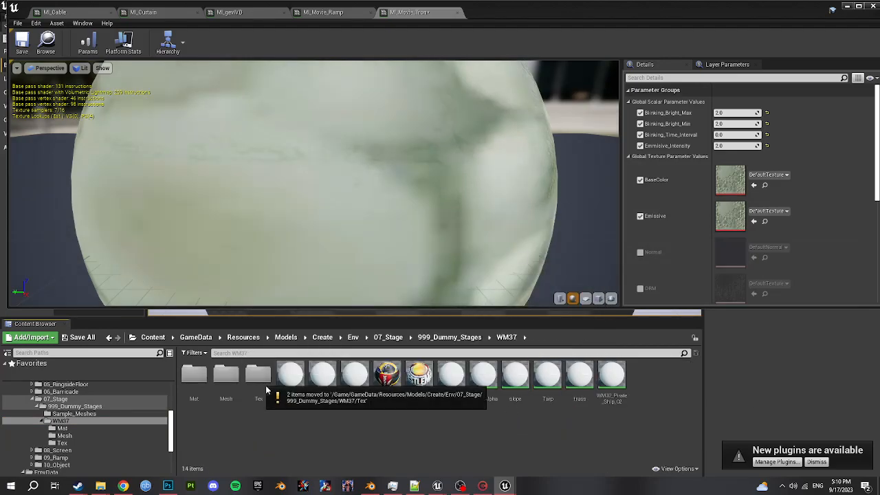
Assign the Titantron000 texture from the Tex folder to MI_Movie_Tron's BaseColor and Emissive, then save and close the material
click(259, 375)
double_click(259, 375)
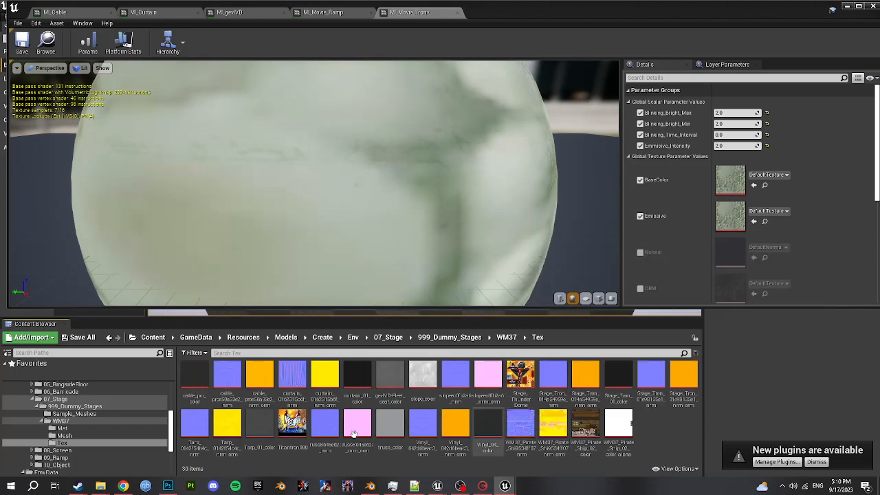
drag(292, 423, 730, 178)
drag(289, 433, 730, 215)
scroll(481, 220, down, 5)
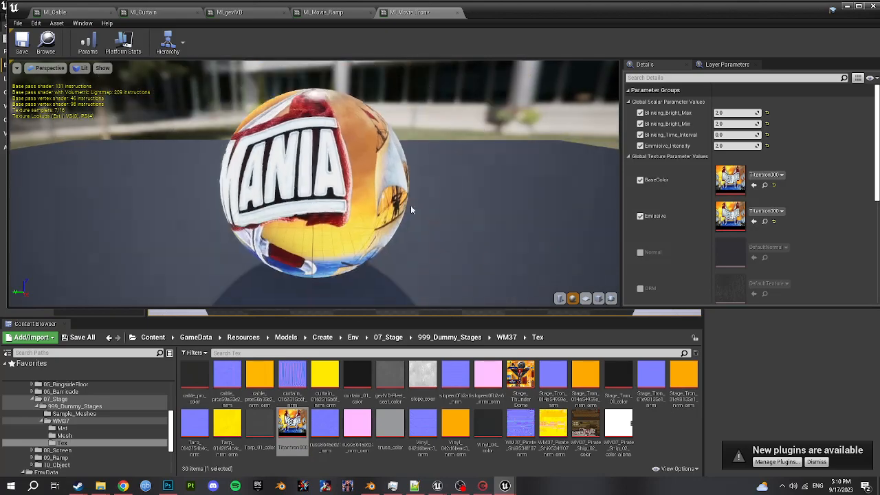
click(24, 55)
click(453, 13)
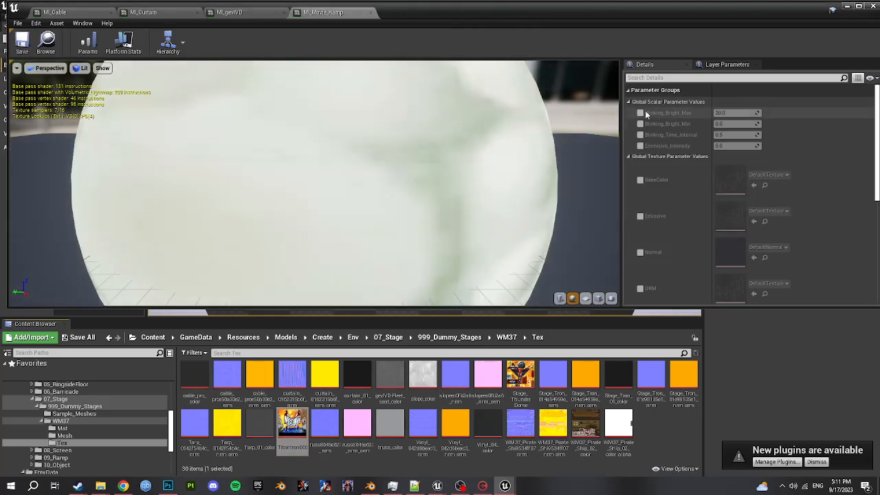
In MI_Movie_Ramp, override Blinking_Bright_Max, Blinking_Bright_Min and Emmisive_Intensity with 2 and Blinking_Time_Interval with 0
click(640, 135)
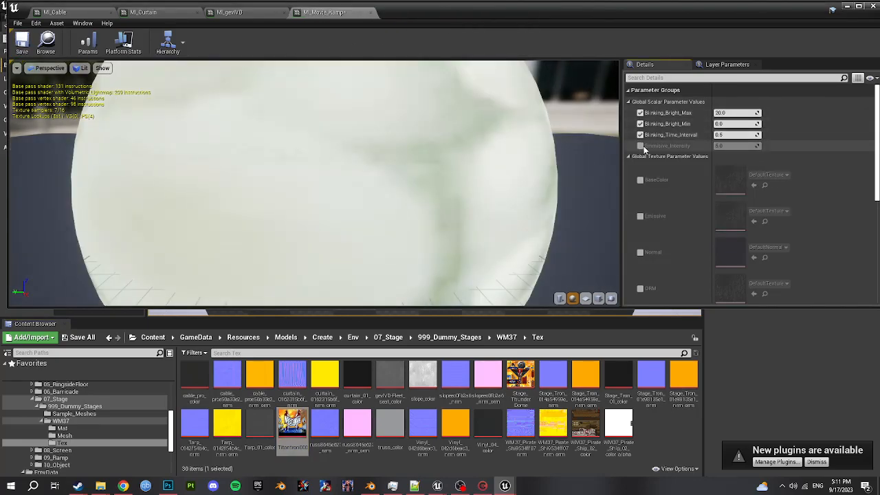
click(642, 147)
click(743, 113)
text(2)
click(735, 126)
text(2)
click(730, 134)
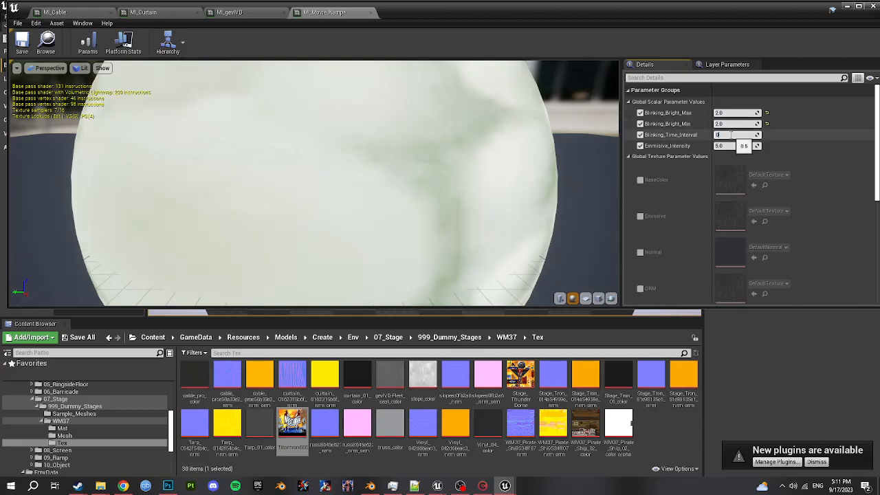
Enable the BaseColor and Emissive overrides in MI_Movie_Ramp and assign the Stage Thunder Dome texture
click(640, 179)
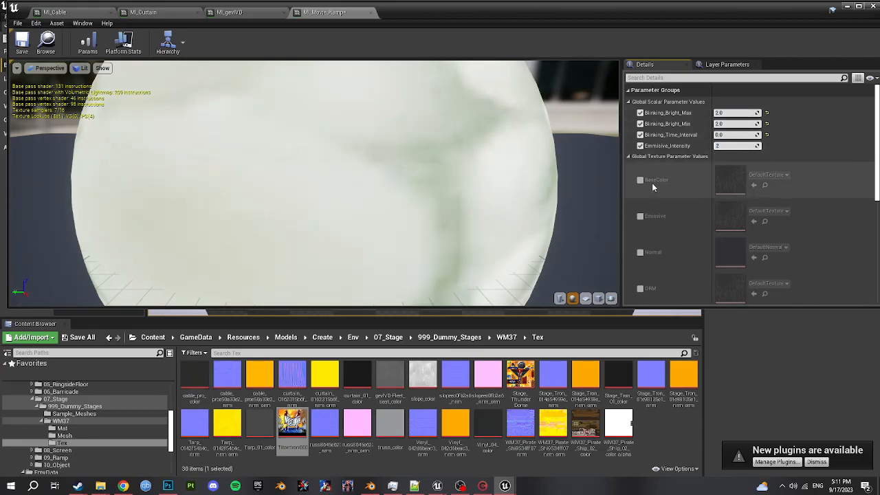
click(640, 216)
drag(520, 376, 730, 218)
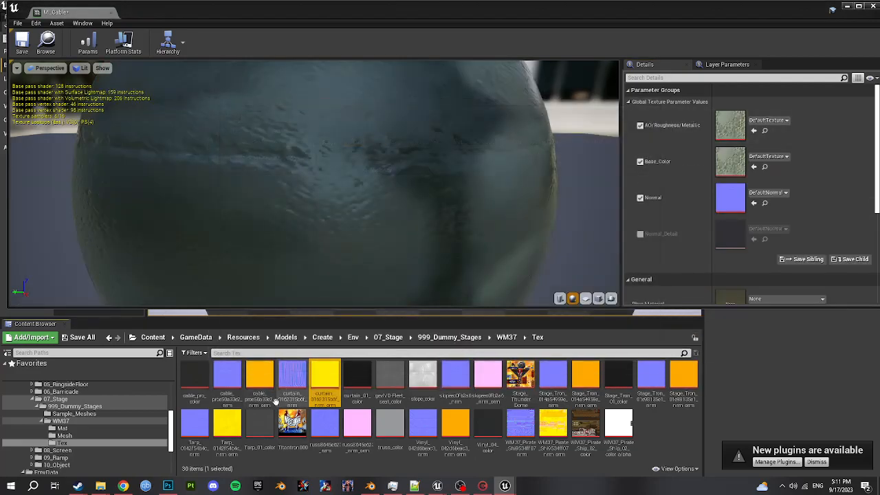
Assign the cable nrm_orm texture to MI_Cable's AO/Roughness/Metallic, the cable nrm texture to Normal and cable_pro_color to Base_Color, then save the material
drag(261, 379, 731, 126)
drag(228, 376, 730, 197)
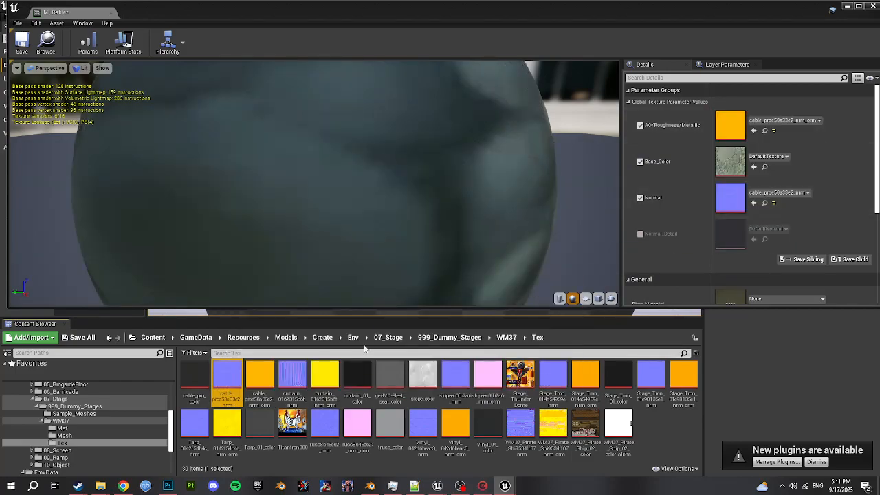
drag(196, 389, 730, 161)
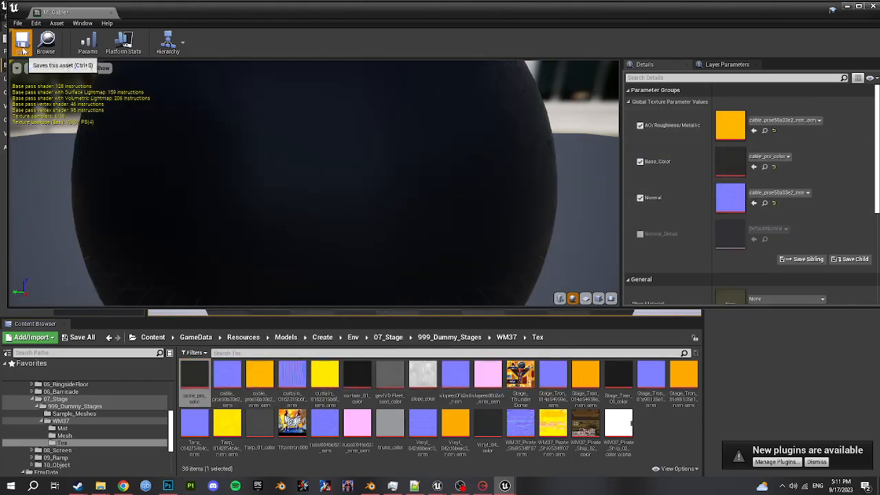
click(72, 344)
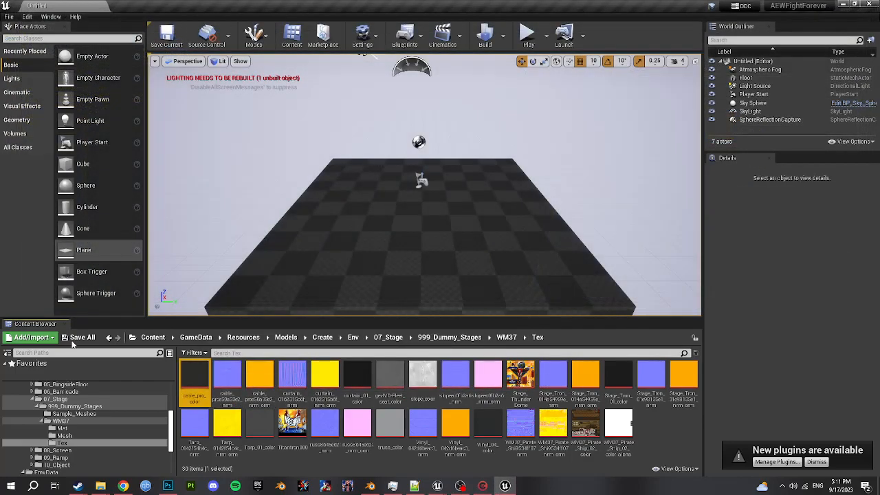
Delete all the leftover imported materials in the WM37 folder, from cable_pro through WM37_Pirate_Ship_02
click(79, 420)
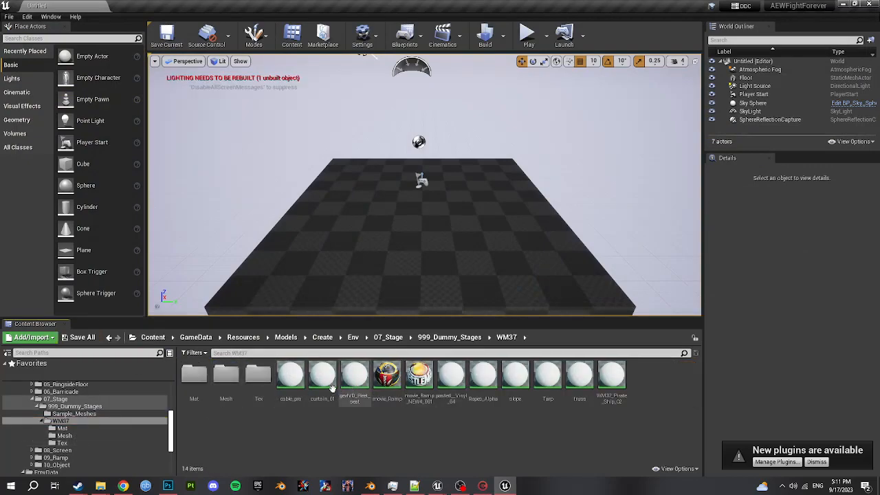
shift+click(612, 376)
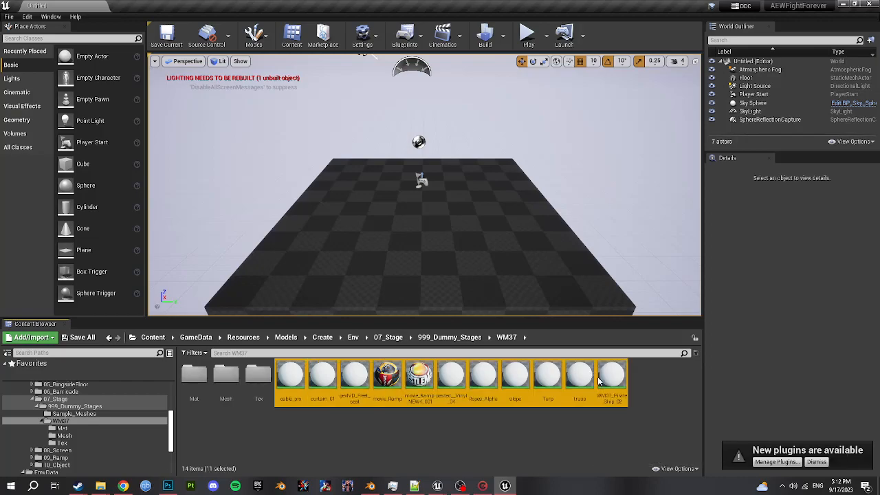
key(Delete)
click(419, 389)
In the WM37 Mesh folder, rename the first mesh Movies and the truss mesh Stage, and shorten the pirate ship mesh's name
click(218, 394)
double_click(218, 394)
click(208, 398)
key(F2)
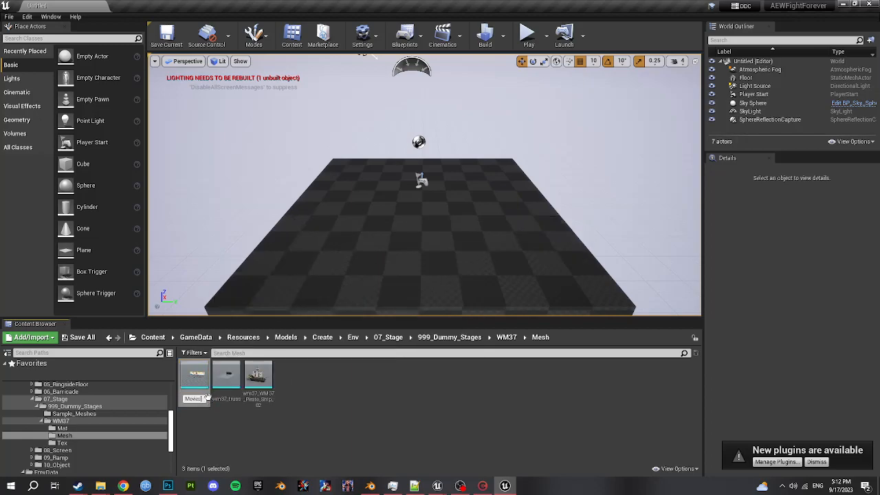
click(218, 394)
key(F2)
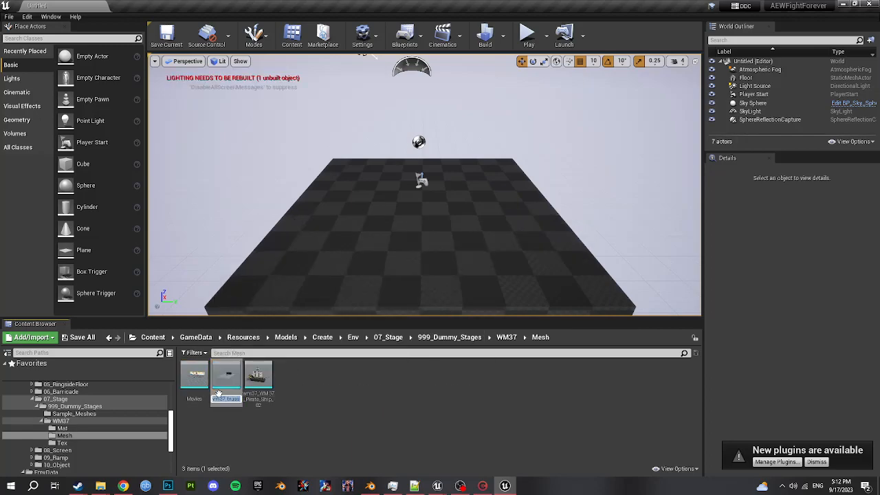
text(Stage)
key(Return)
click(263, 392)
key(F2)
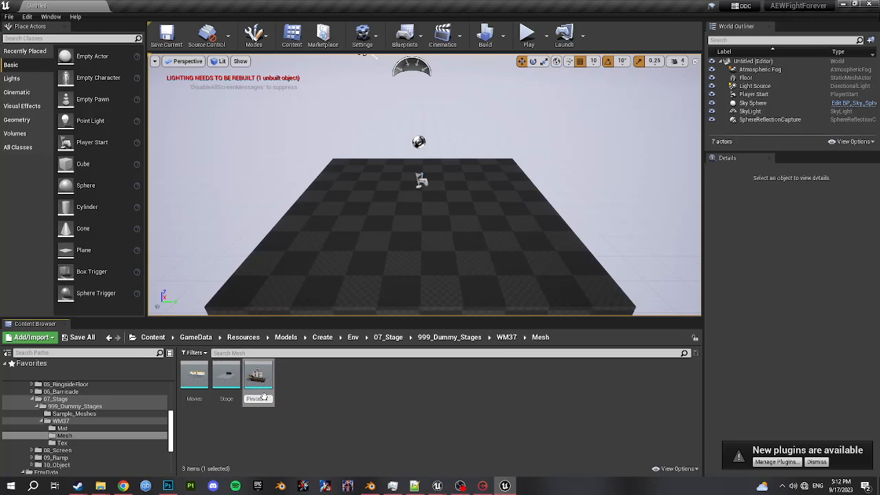
Open the BP_ExtraStage_190 blueprint from the 999_Dummy_Stages folder
click(114, 417)
click(74, 406)
scroll(424, 390, down, 1)
scroll(425, 390, down, 10)
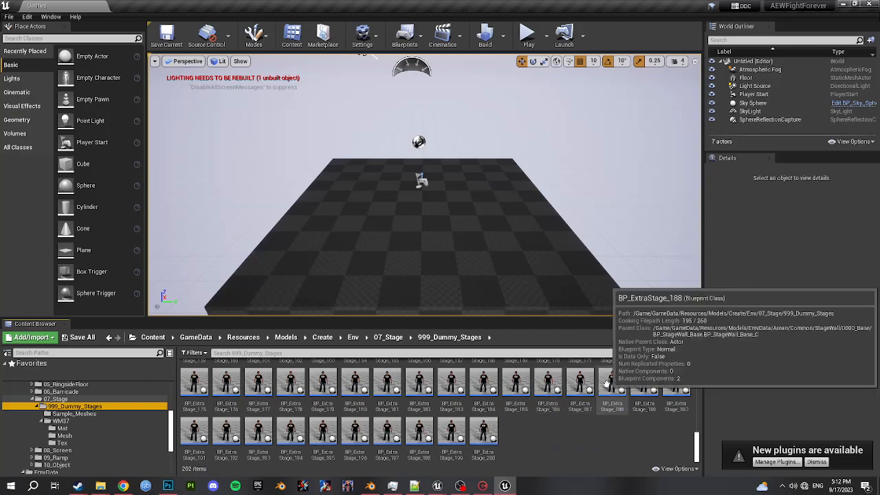
double_click(676, 385)
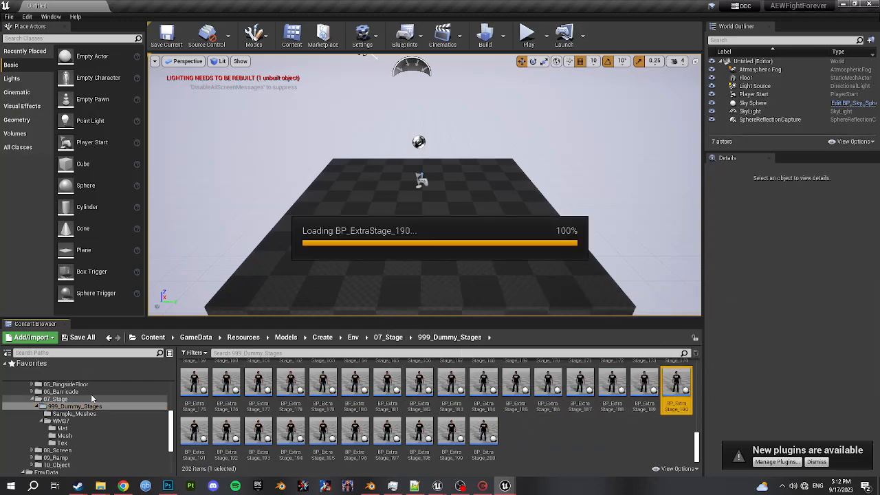
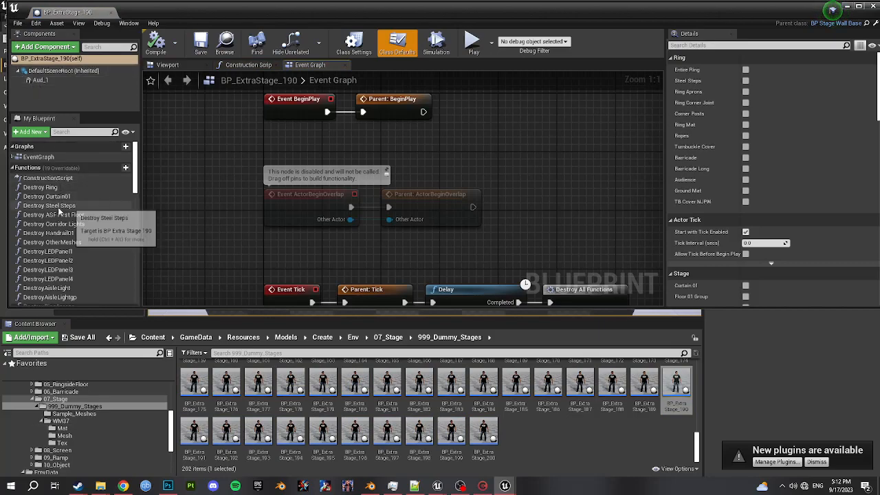
Examine the blueprint's destroy functions and the Ring, Stage, Stadium and Light options in its class defaults
scroll(56, 207, down, 5)
scroll(57, 206, down, 5)
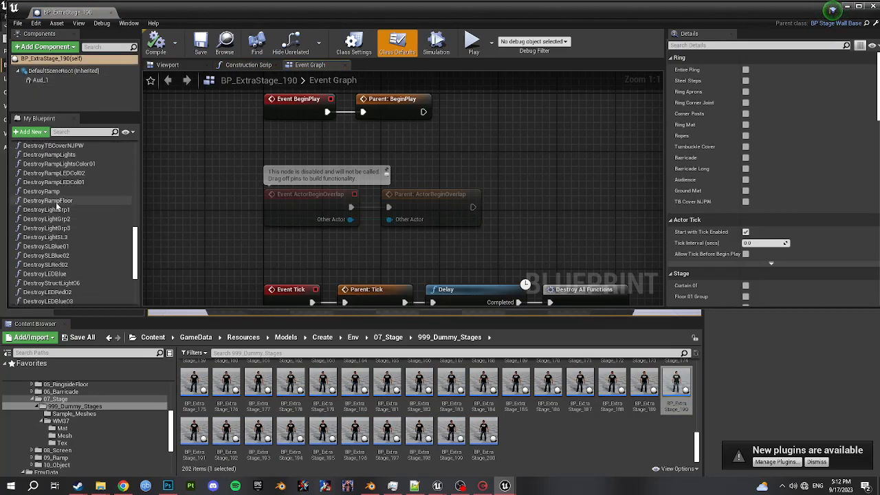
scroll(58, 206, down, 4)
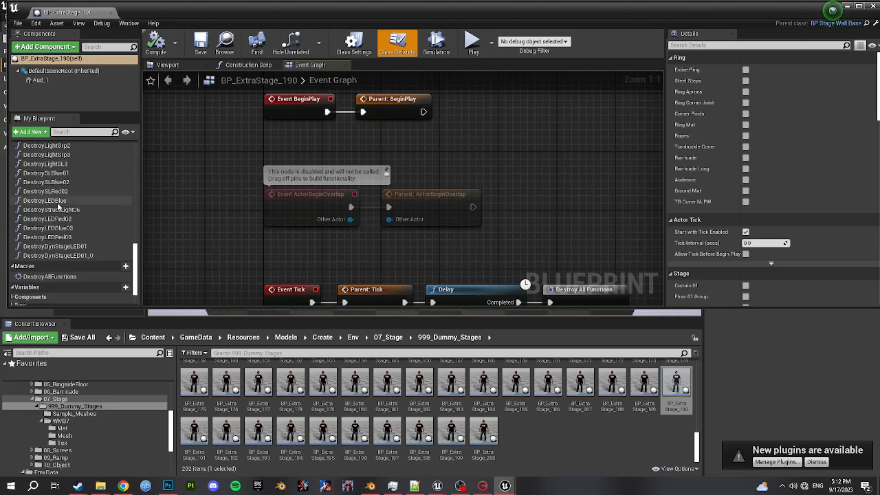
scroll(59, 207, down, 2)
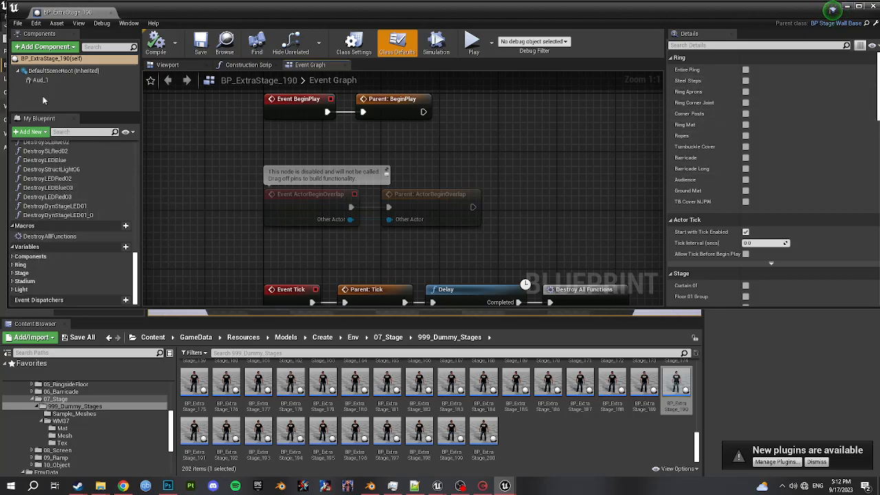
scroll(811, 154, down, 5)
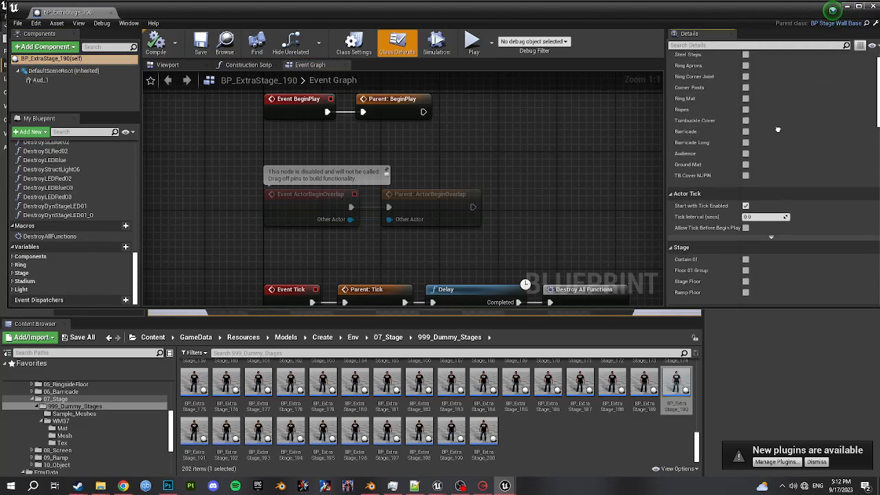
scroll(779, 141, down, 4)
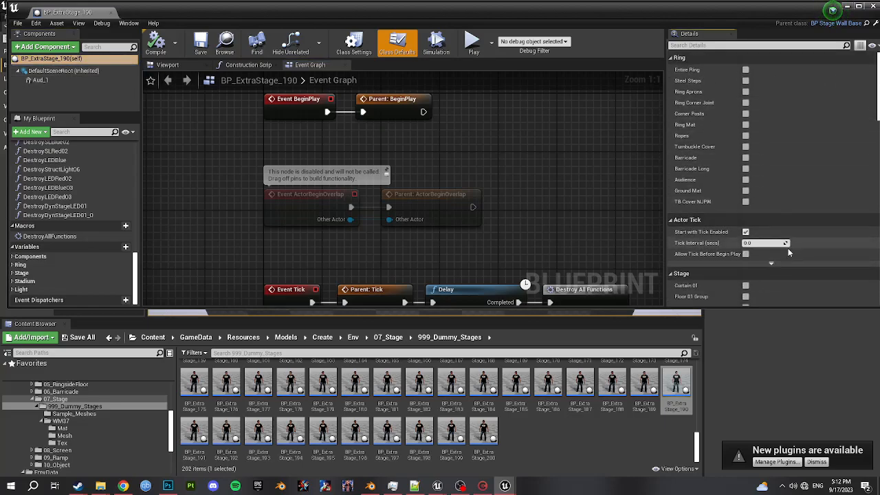
scroll(779, 141, up, 9)
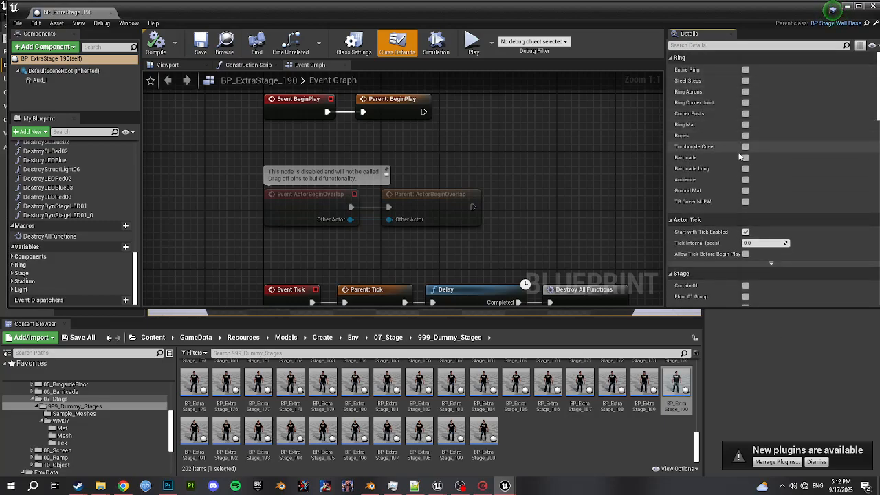
scroll(734, 207, down, 5)
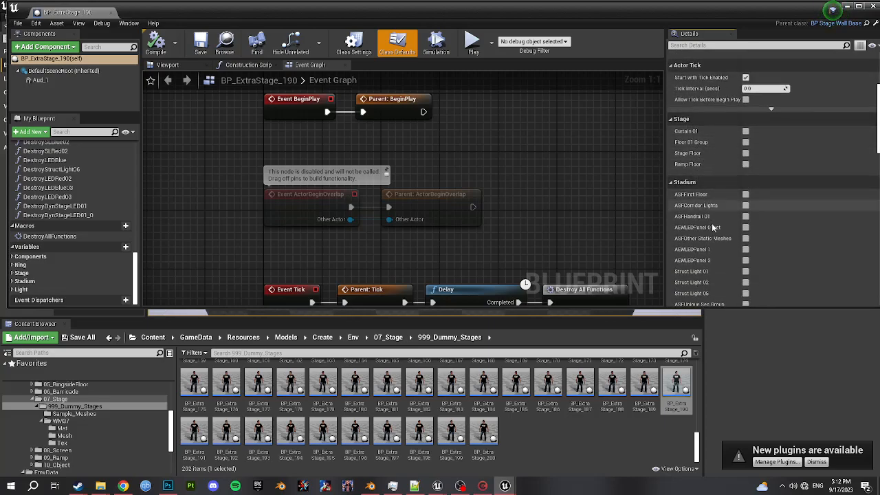
scroll(705, 186, down, 3)
scroll(708, 138, down, 8)
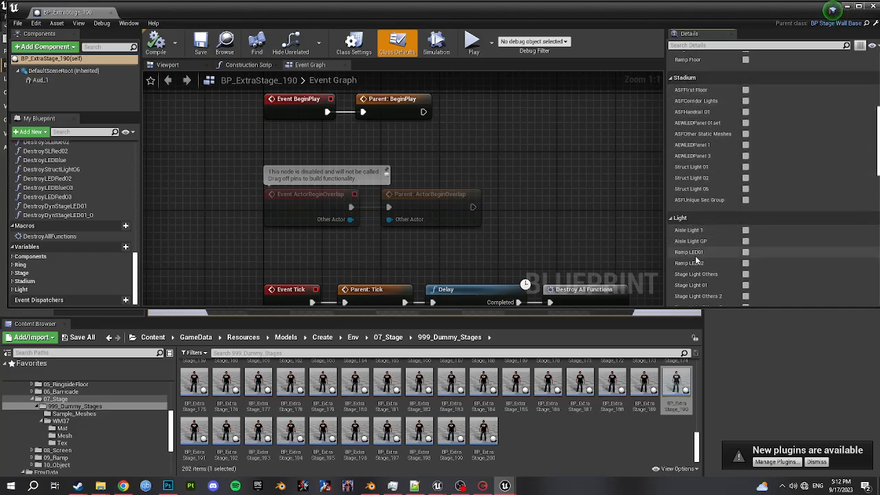
scroll(695, 163, up, 12)
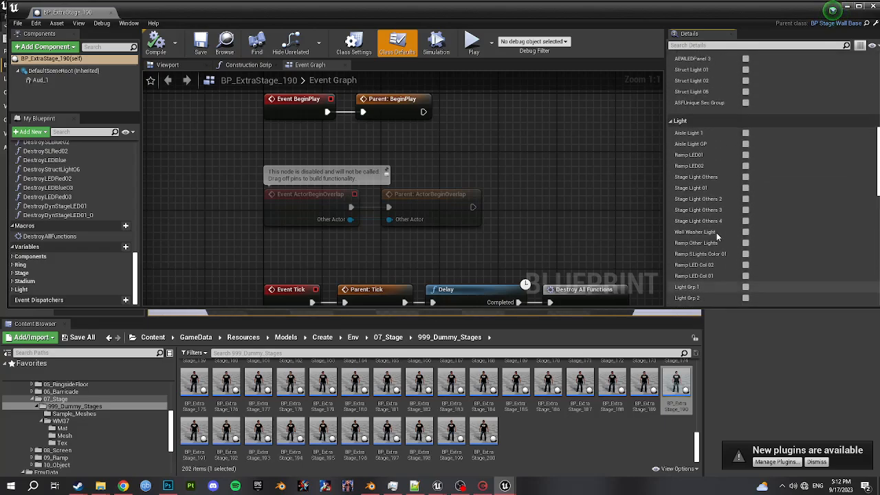
Show the blueprint's 3D preview, select the Aud_1 component and view it from farther back
click(167, 64)
click(41, 80)
right_drag(514, 240, 491, 250)
key(s)
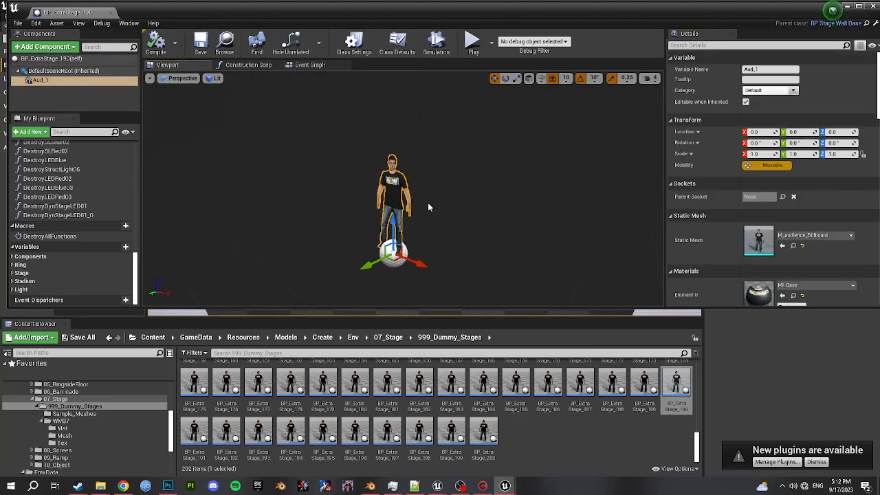
Add all the sample ring meshes from the Sample_Meshes folder to the blueprint as components
click(73, 440)
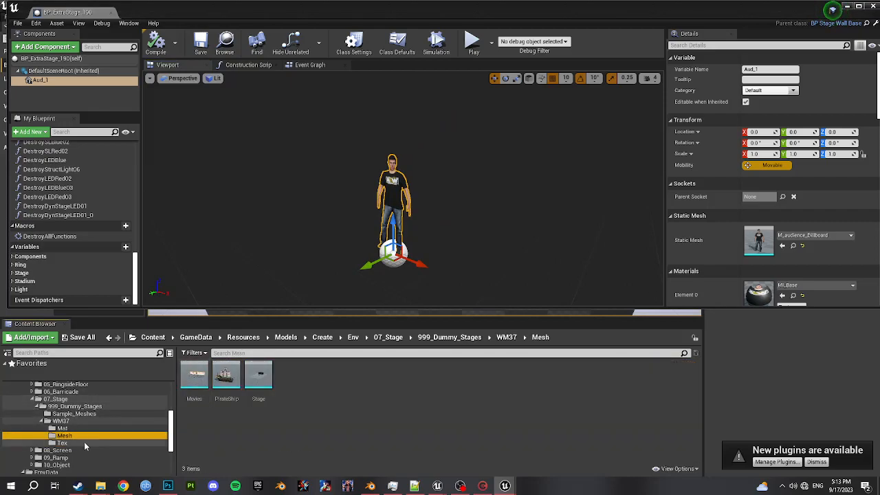
click(72, 414)
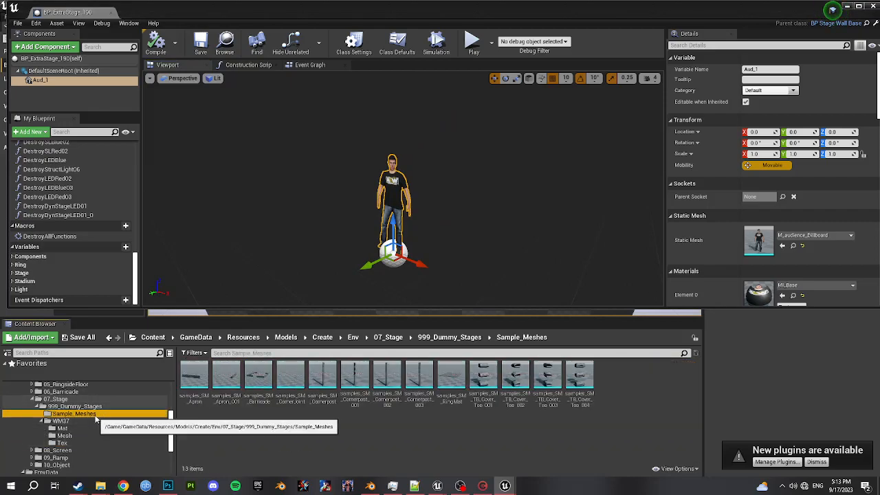
click(193, 385)
shift+click(580, 381)
drag(580, 381, 60, 80)
click(226, 382)
mouse_move(403, 189)
right_down()
mouse_move(385, 199)
mouse_move(426, 186)
mouse_move(412, 182)
right_up()
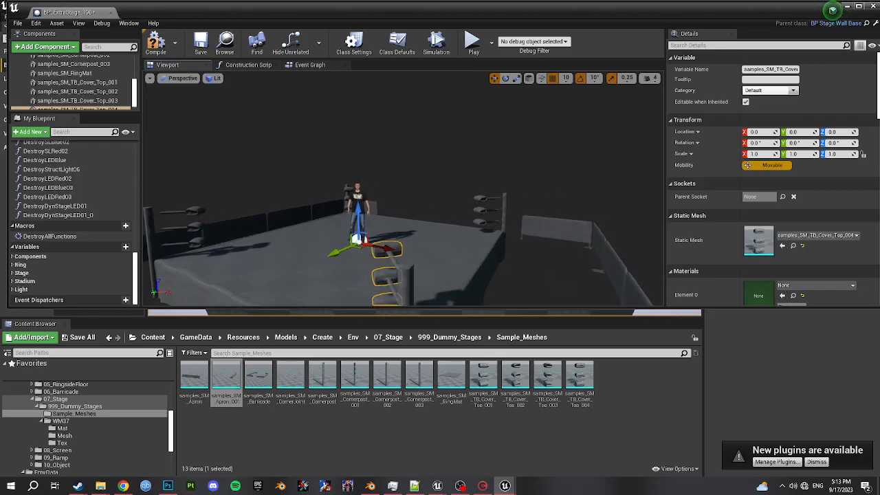
right_drag(323, 252, 312, 253)
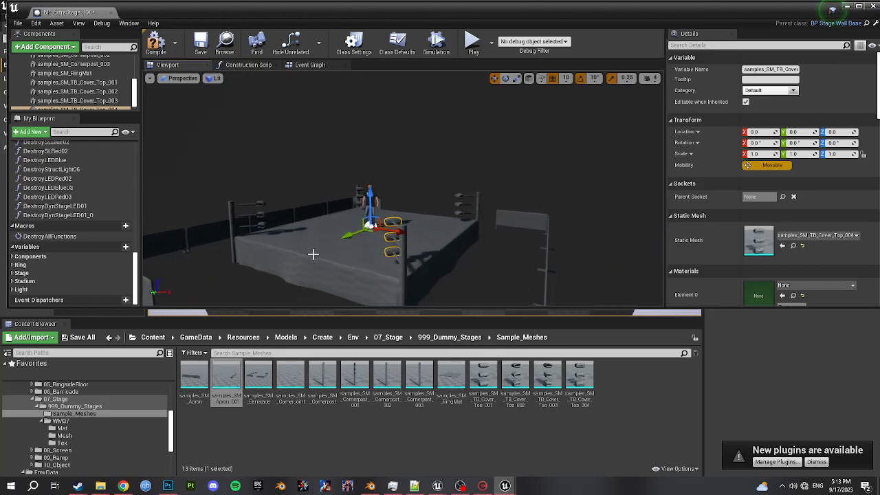
Add the Movies, PirateShip and Stage meshes from the WM37 Mesh folder to the blueprint and view them around the ring
click(79, 420)
click(79, 437)
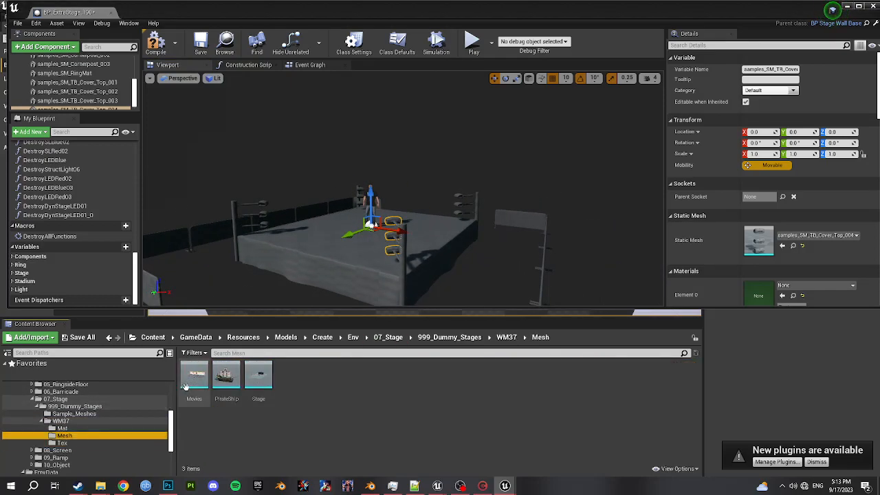
click(189, 387)
shift+click(264, 383)
drag(257, 386, 96, 81)
right_drag(409, 164, 417, 193)
key(w)
key(s)
key(w)
key(s)
key(s)
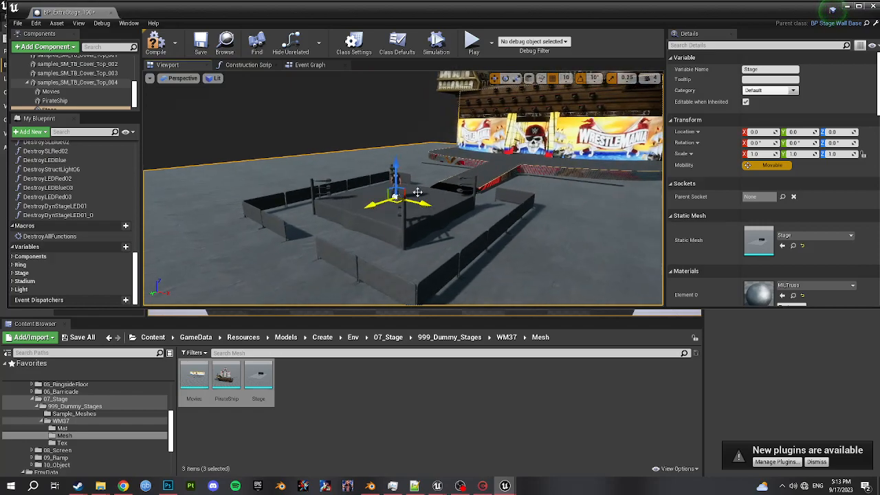
Reparent the Movies, PirateShip and Stage components directly under DefaultSceneRoot
scroll(80, 88, down, 1)
click(79, 86)
shift+click(58, 105)
drag(59, 104, 54, 74)
Delete all the sample ring mesh components and Aud_1 from the blueprint, then save it
click(56, 89)
scroll(57, 93, down, 5)
scroll(60, 96, down, 1)
shift+click(60, 96)
key(Delete)
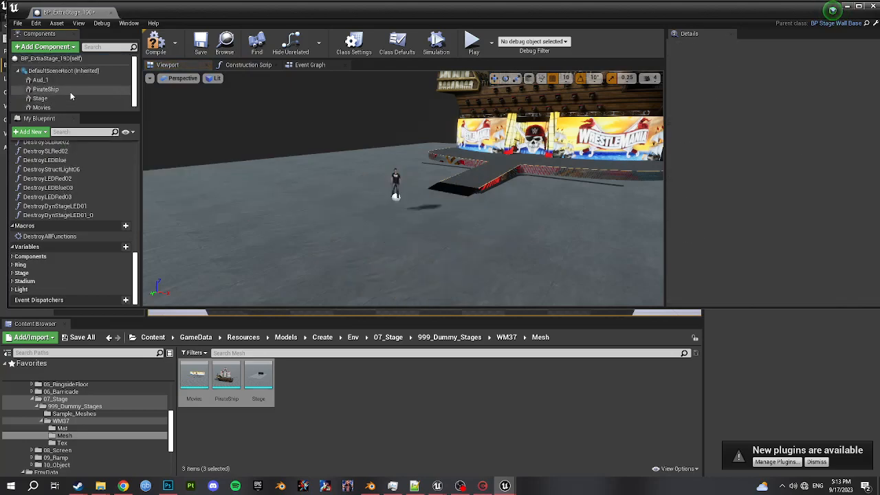
right_drag(473, 218, 471, 187)
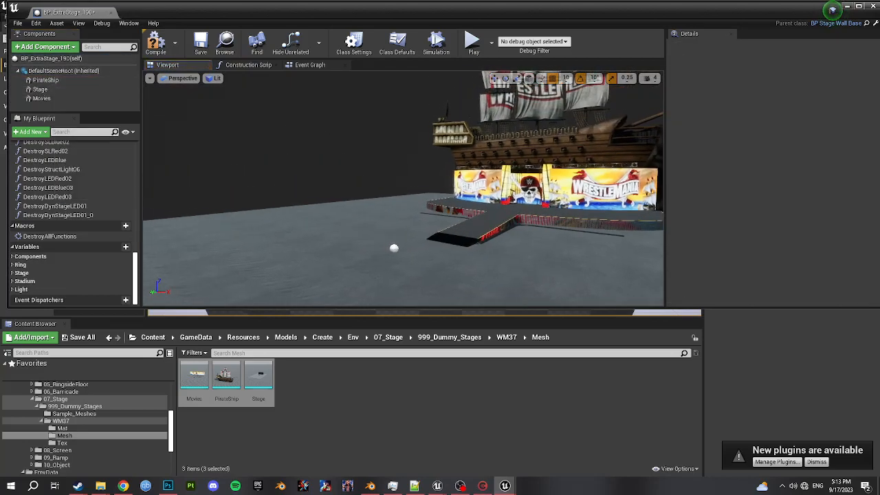
click(197, 46)
Set the Collision Presets of the PirateShip, Stage and Movies components to NoCollision
key(w)
right_drag(341, 232, 348, 231)
key(d)
right_drag(454, 240, 454, 240)
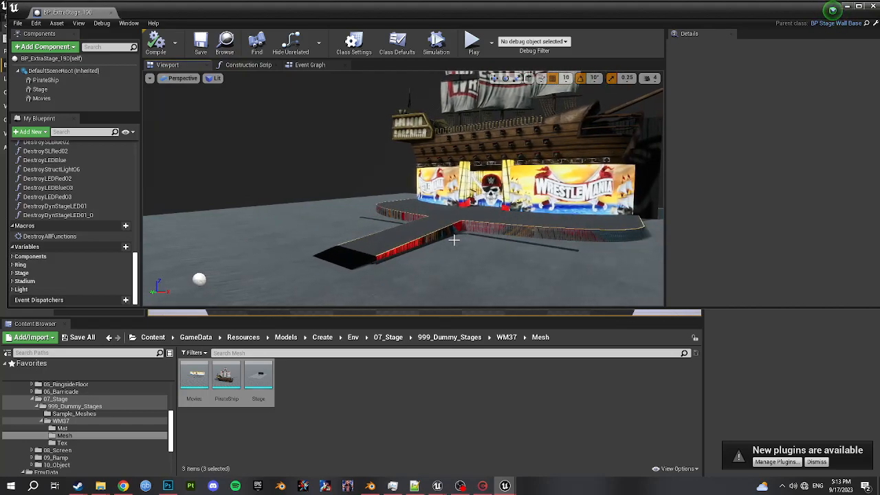
click(480, 243)
click(48, 81)
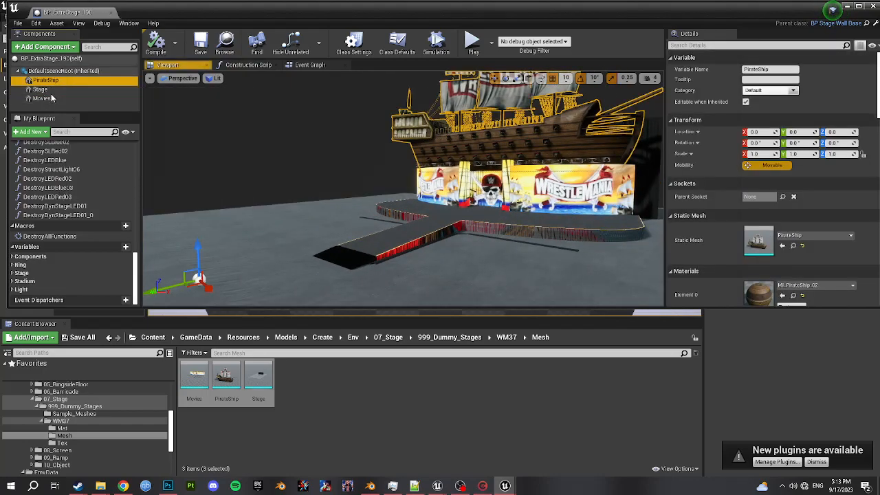
shift+click(50, 98)
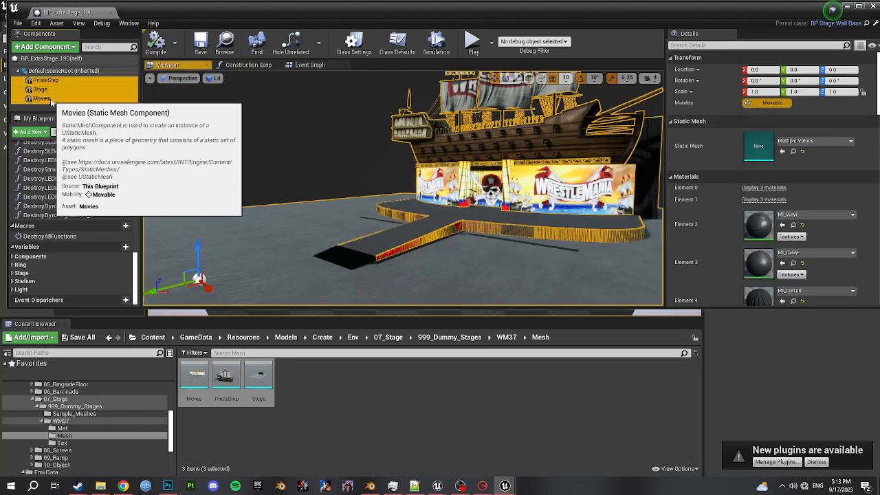
scroll(789, 231, down, 15)
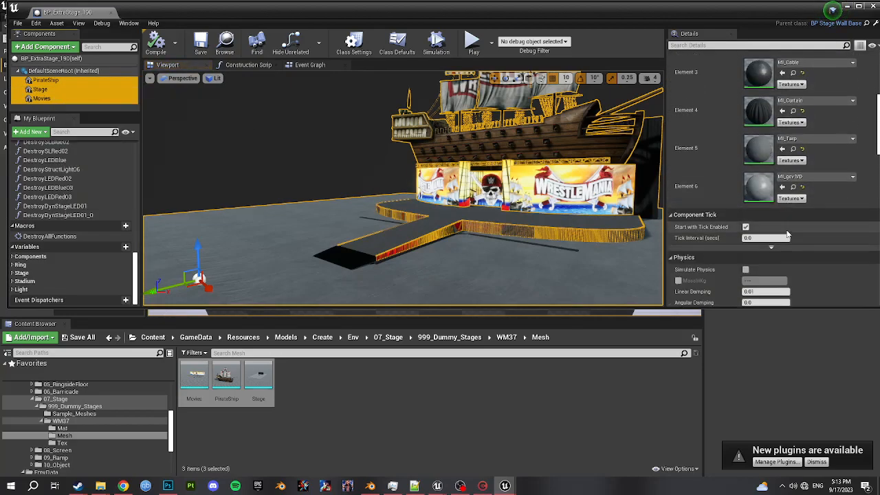
click(767, 236)
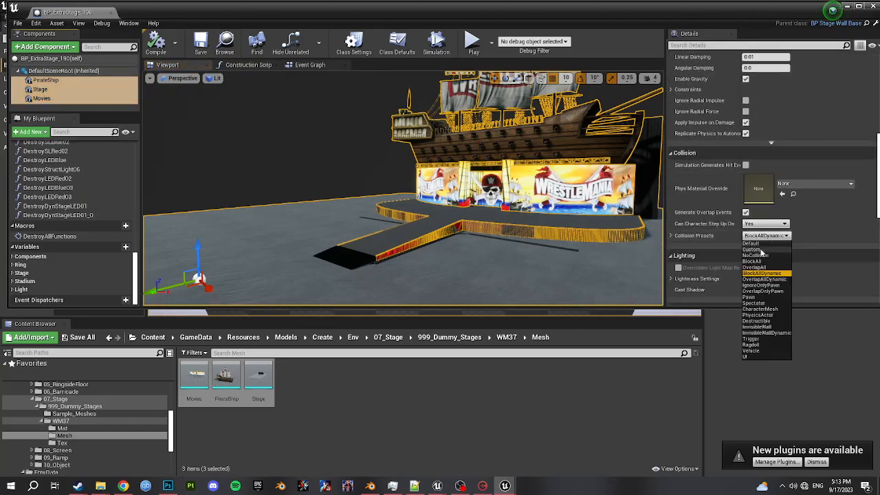
click(756, 255)
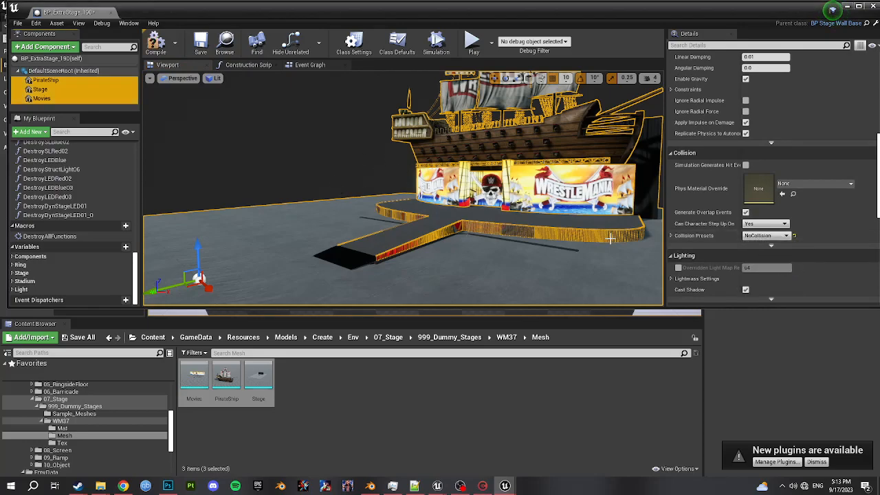
Compile and save BP_ExtraStage_190, then close its blueprint editor
click(154, 48)
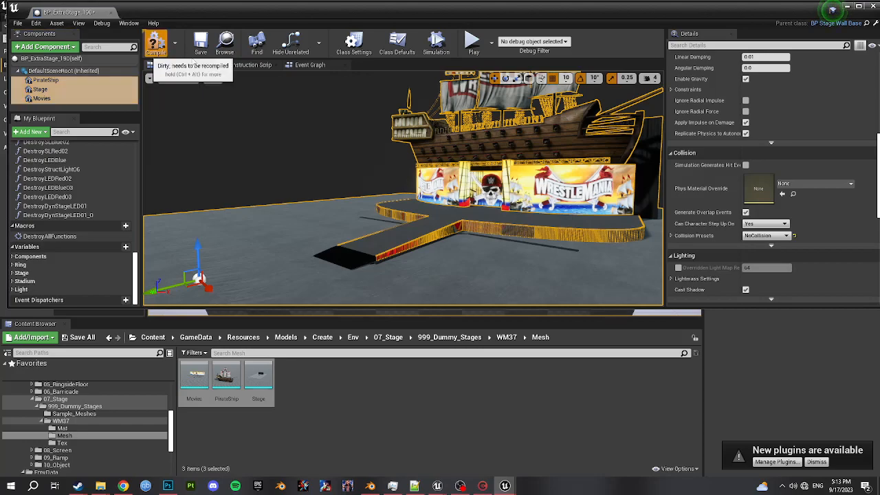
click(204, 48)
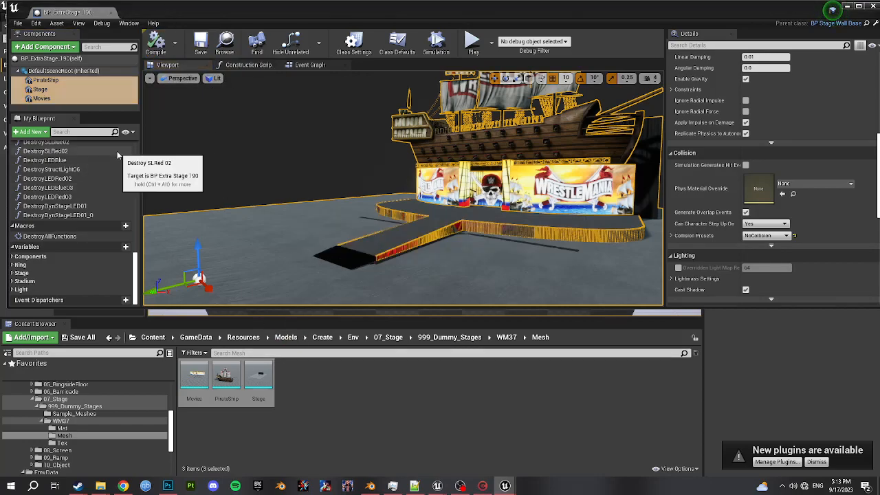
click(42, 99)
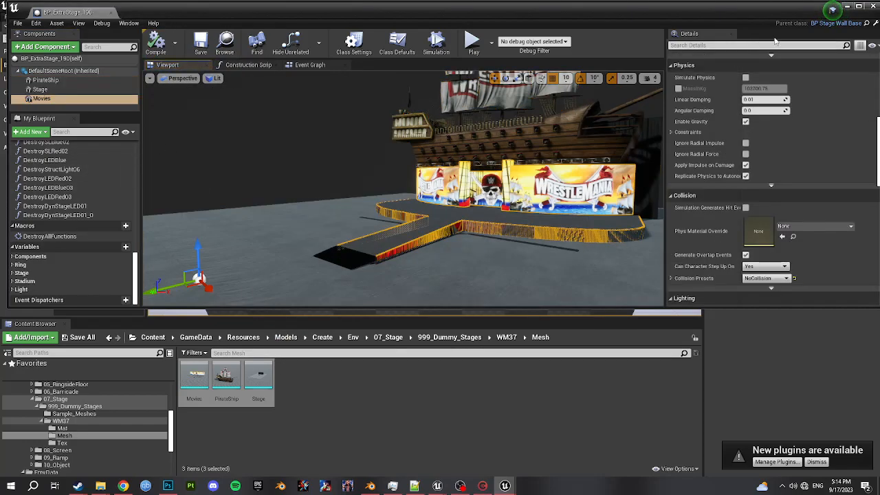
click(871, 7)
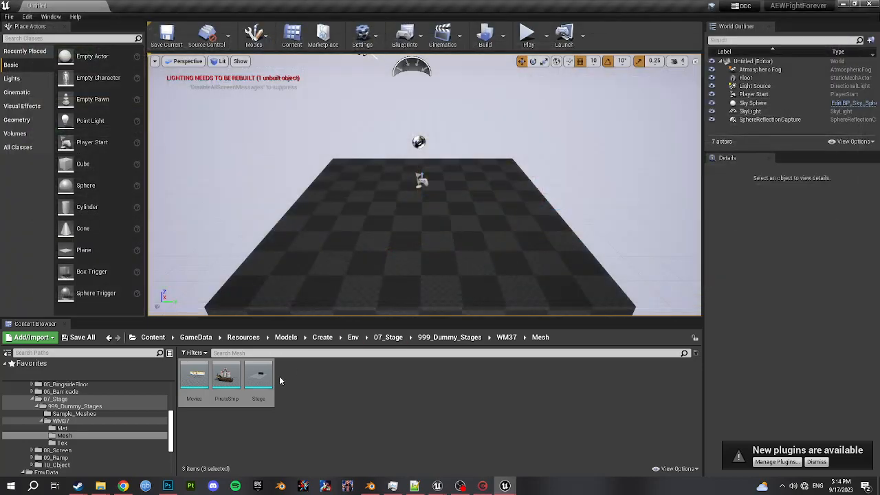
Open the WM37 folder, then switch to File Explorer and look through the mod files in the ~mods folder
click(102, 422)
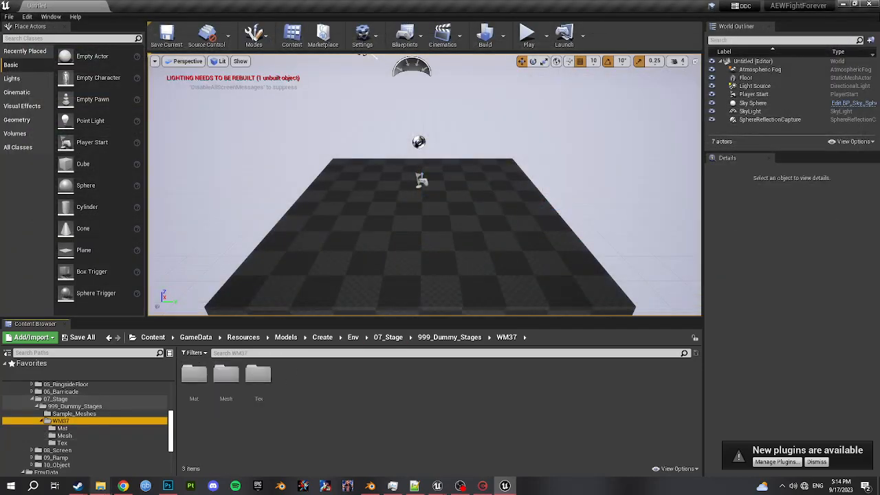
click(101, 487)
click(133, 456)
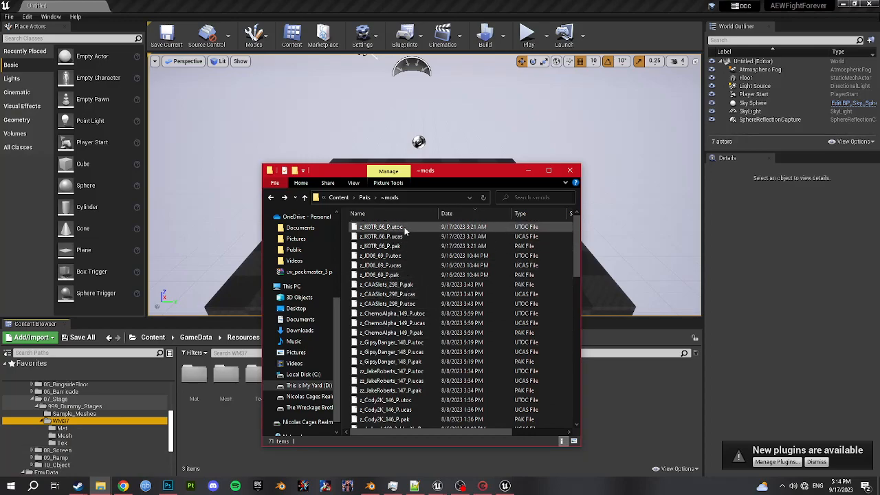
scroll(402, 274, down, 5)
scroll(402, 276, down, 6)
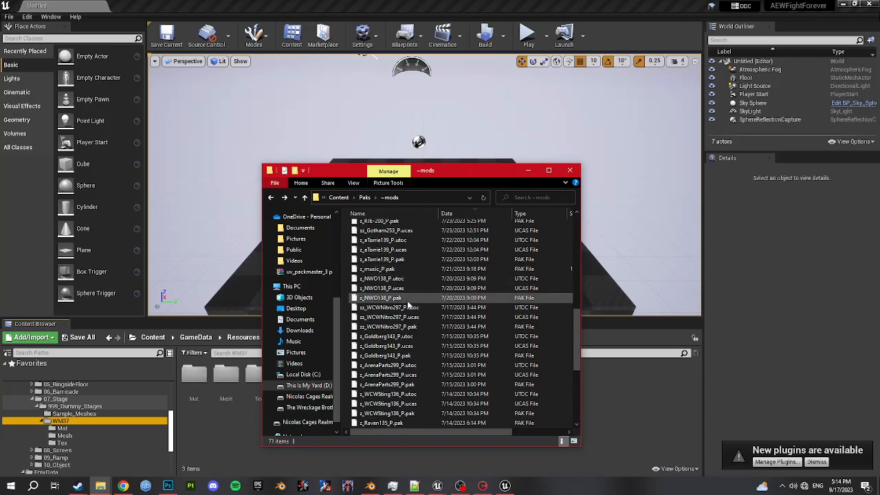
scroll(409, 305, down, 5)
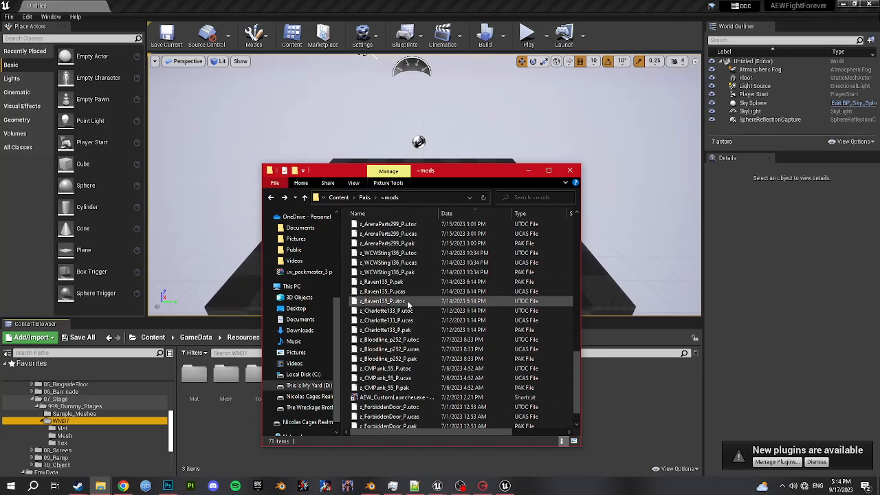
scroll(408, 304, up, 16)
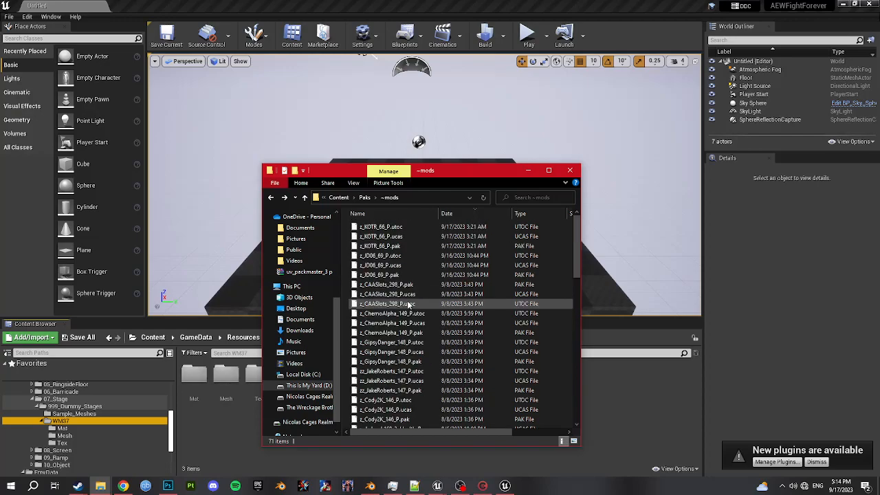
click(238, 438)
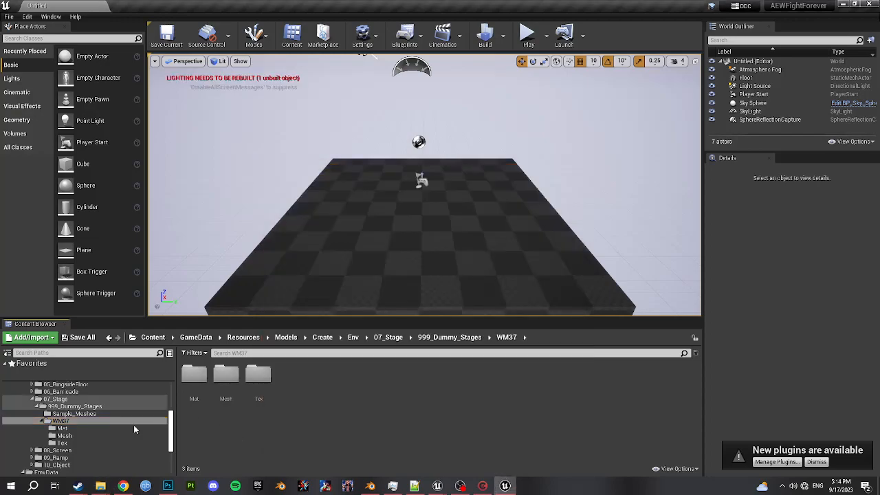
Assign all the material, mesh and texture assets in the WM37 folders to chunk 67 and save the modified assets
click(76, 428)
click(79, 421)
shift+click(62, 443)
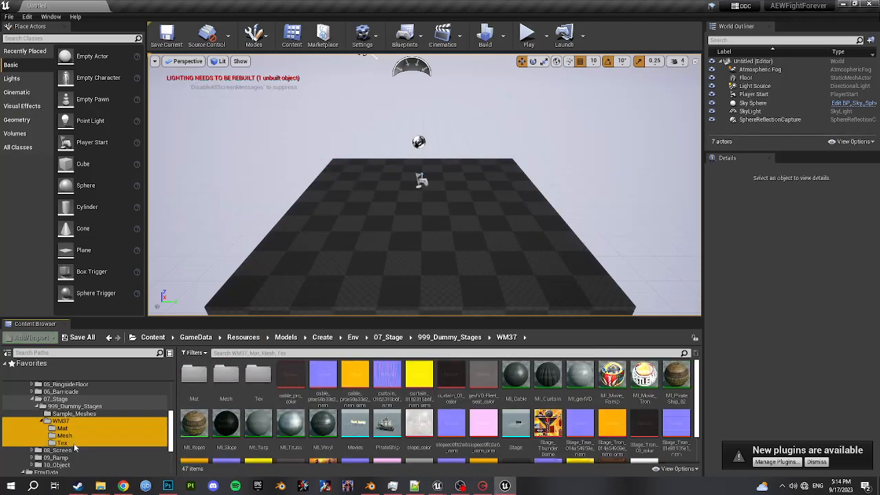
scroll(585, 428, down, 3)
scroll(581, 426, up, 3)
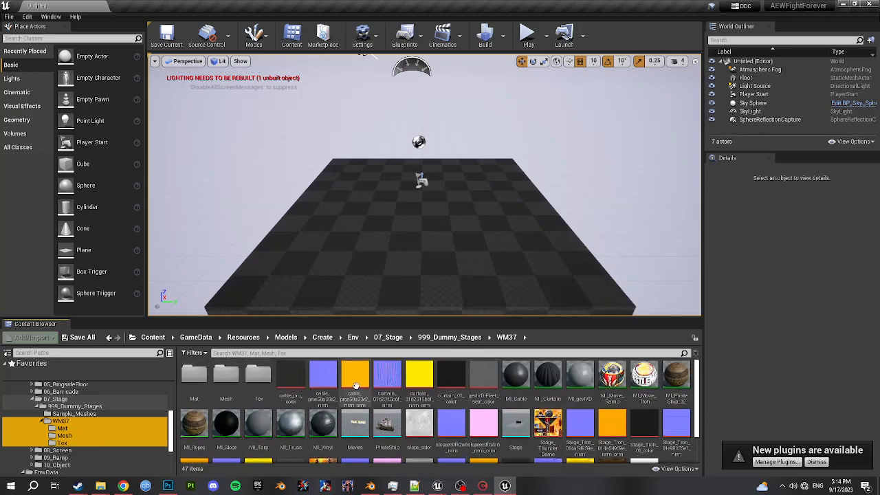
click(297, 383)
scroll(385, 385, down, 3)
shift+click(633, 433)
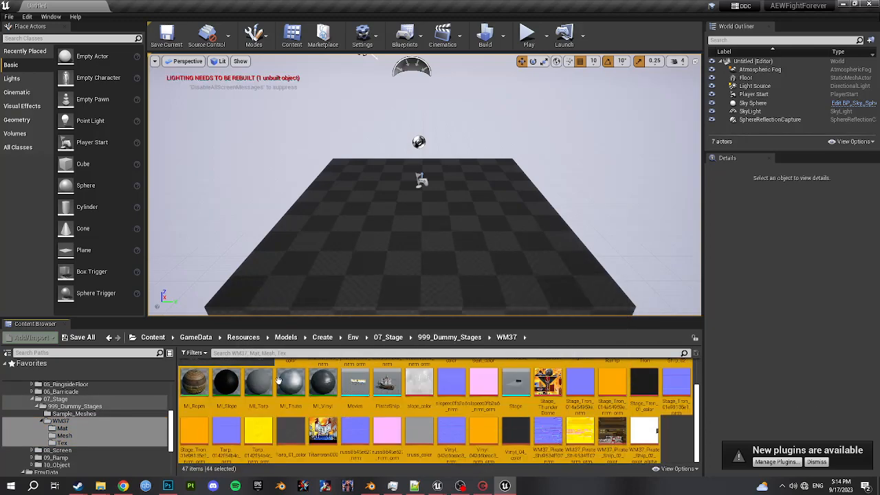
right_click(334, 413)
mouse_move(421, 281)
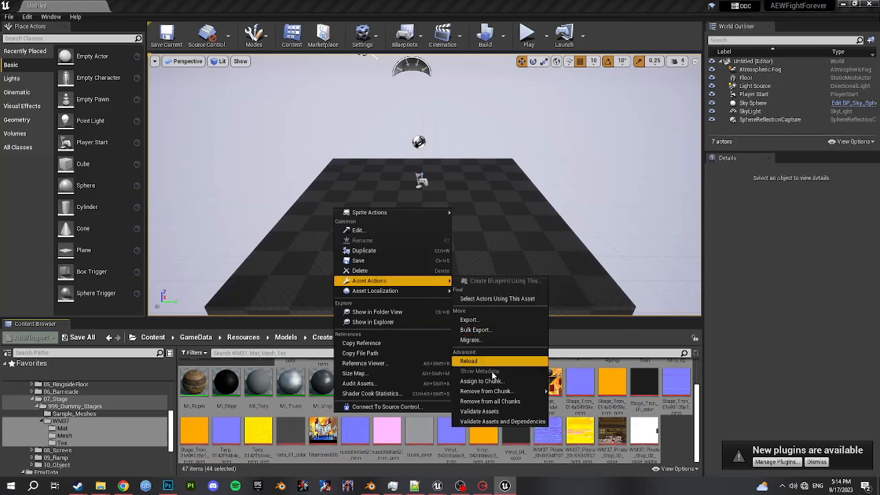
click(491, 371)
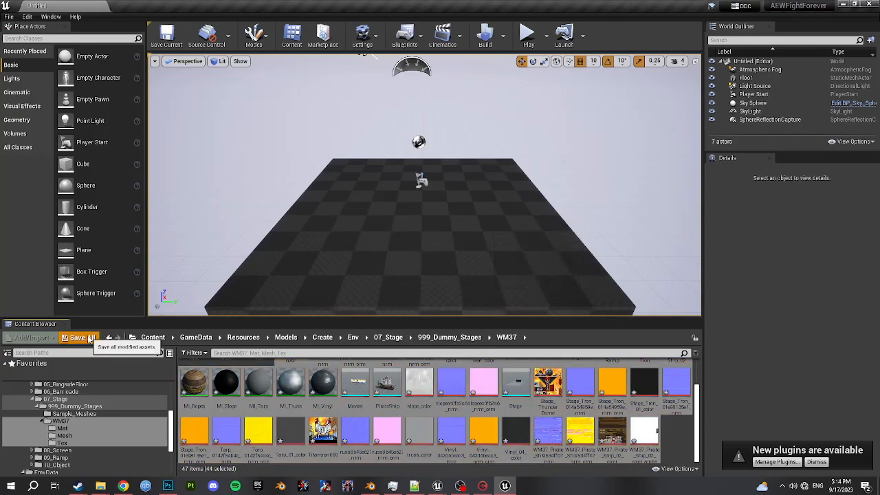
click(82, 337)
click(521, 328)
Remove the BP_ExtraStage_190 blueprint in 999_Dummy_Stages from Chunk 0
click(74, 406)
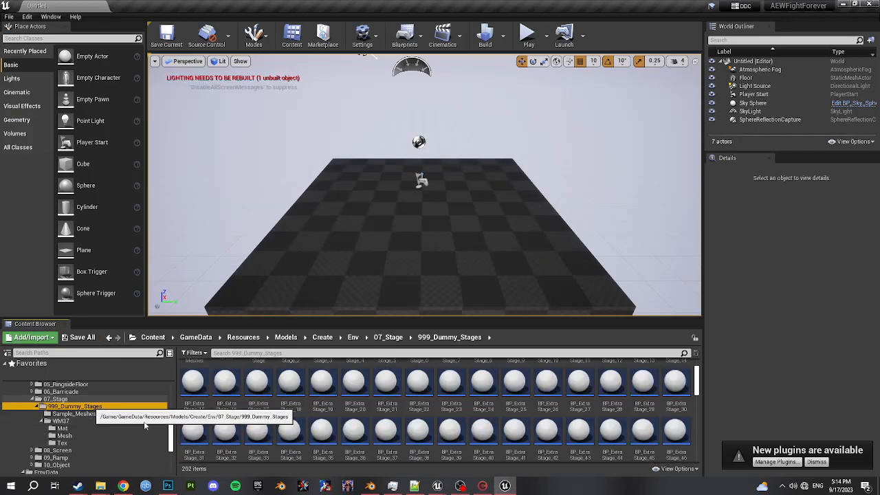
scroll(395, 432, down, 2)
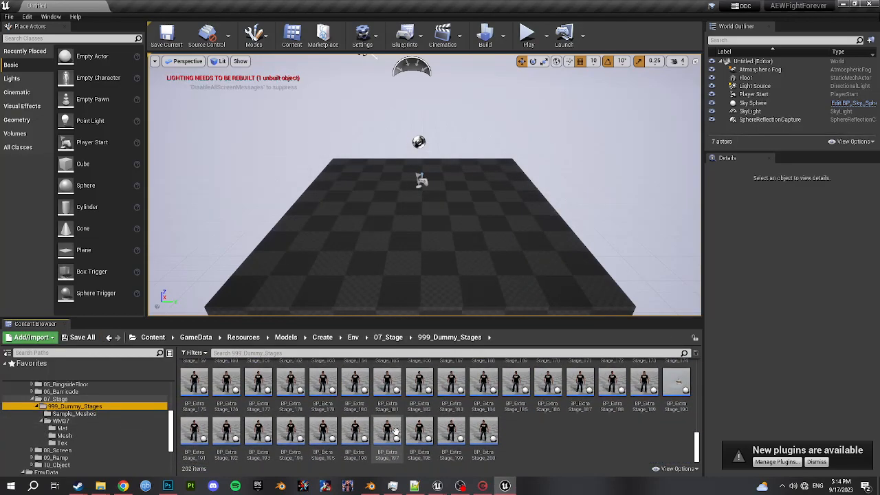
right_click(677, 386)
mouse_move(730, 246)
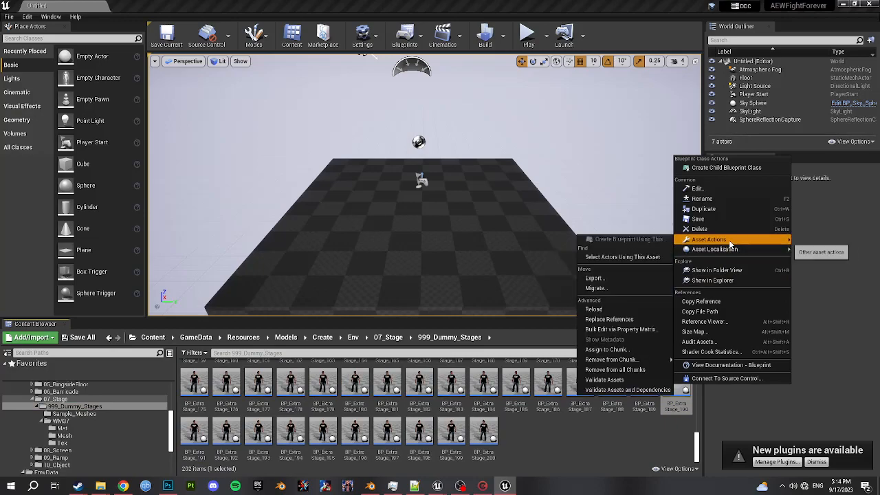
mouse_move(645, 362)
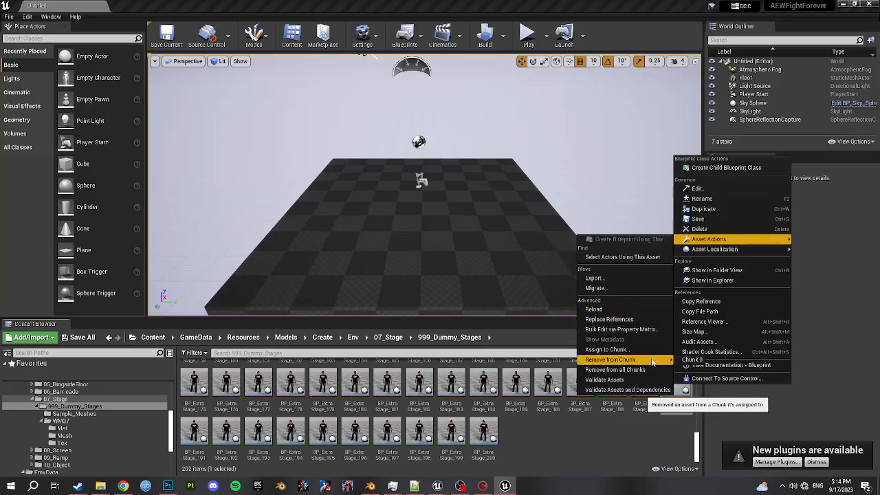
click(682, 360)
Assign BP_ExtraStage_190 to chunk ID 67 and save all modified assets
right_click(666, 396)
mouse_move(711, 257)
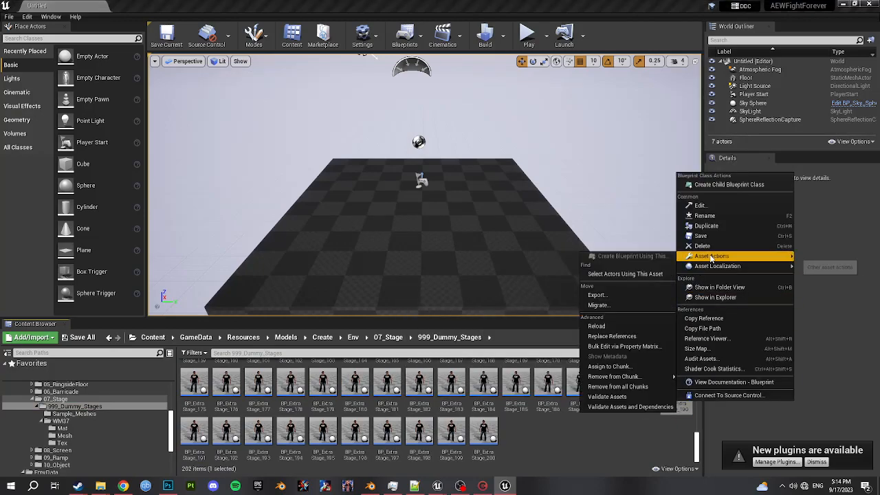
click(611, 367)
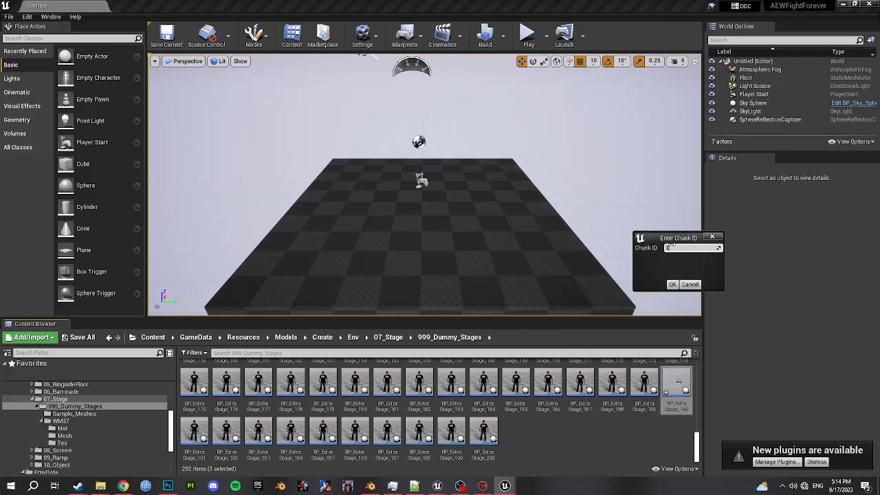
click(672, 284)
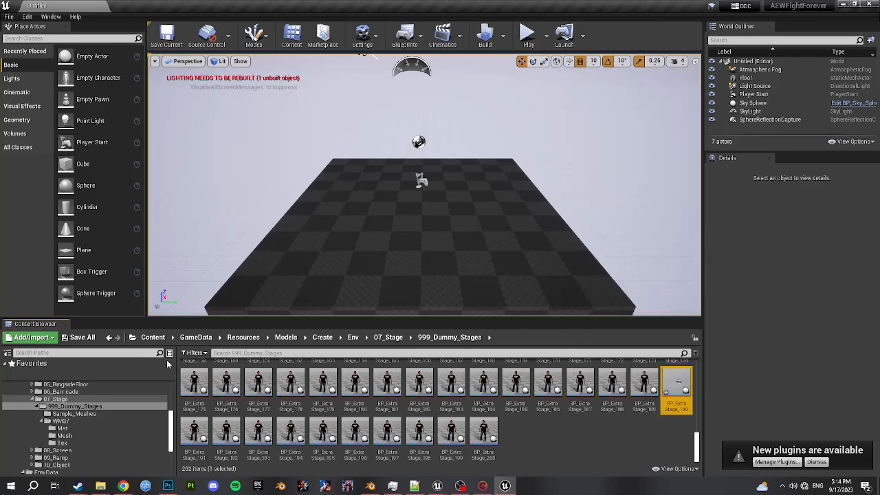
click(82, 337)
click(521, 327)
Package the project for Windows (64-bit) into a new folder named 67 inside the Saved folder
click(11, 18)
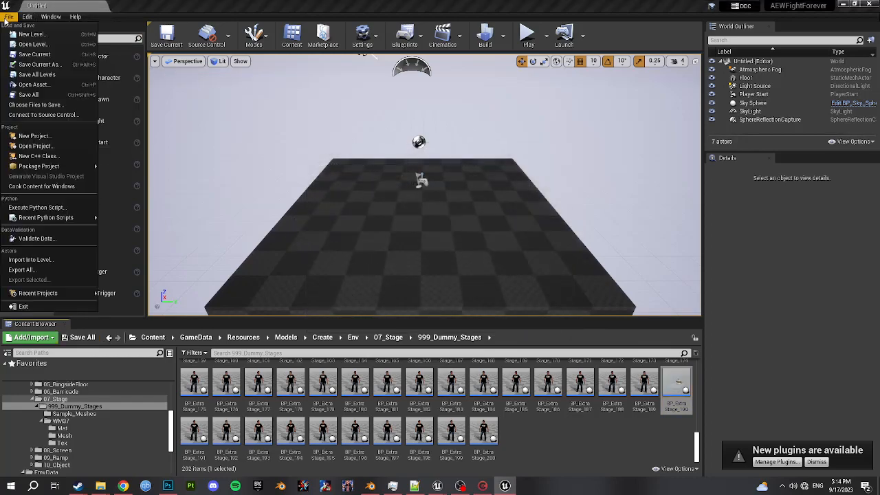
mouse_move(24, 168)
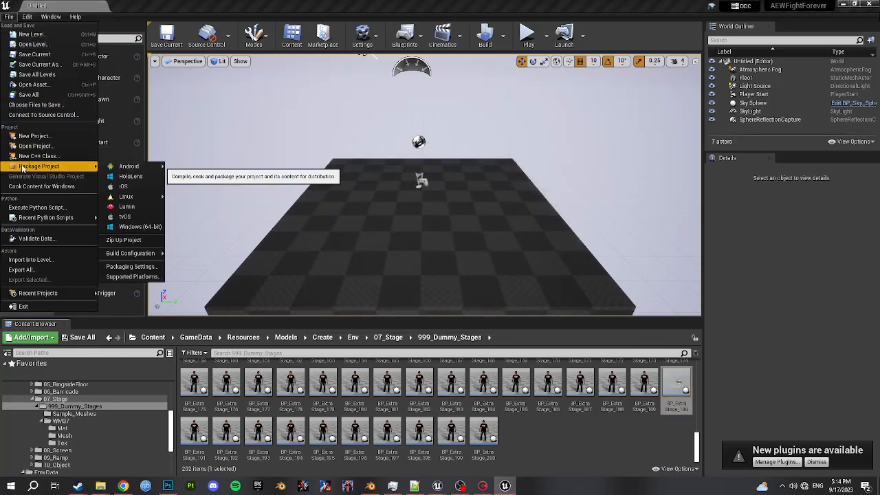
click(157, 225)
double_click(102, 115)
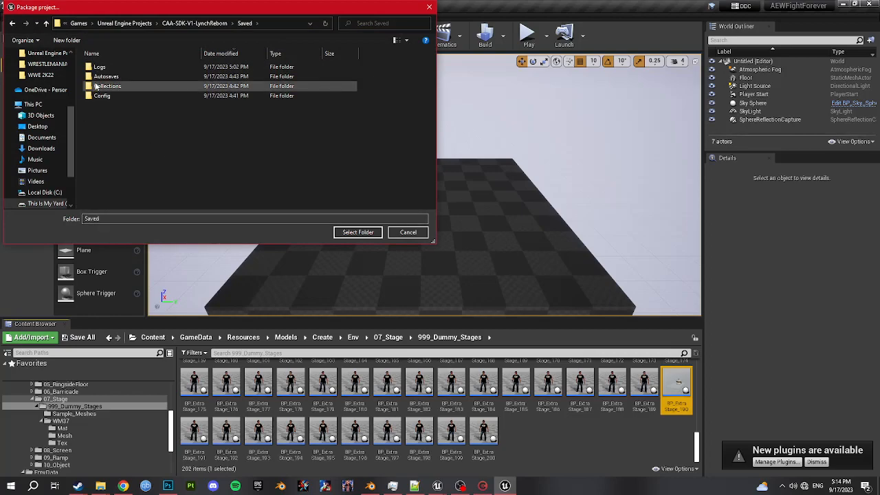
click(79, 39)
text(67)
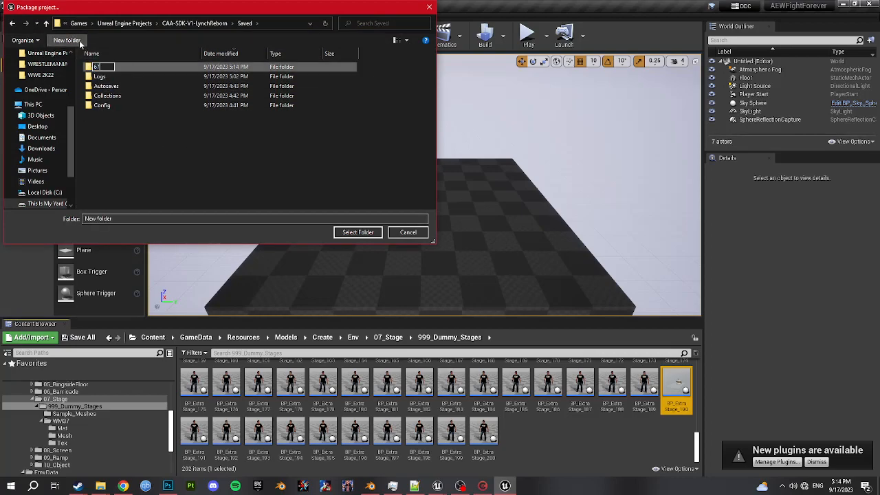
key(Return)
key(Return)
click(352, 232)
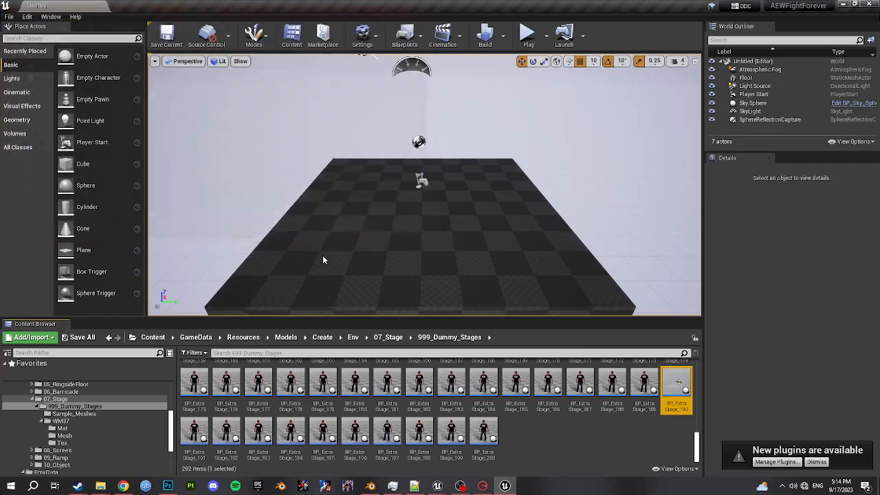
Switch to File Explorer and open the packaged build's Paks folder under Saved\67\WindowsNoEditor\AEWFightForever\Content
click(100, 486)
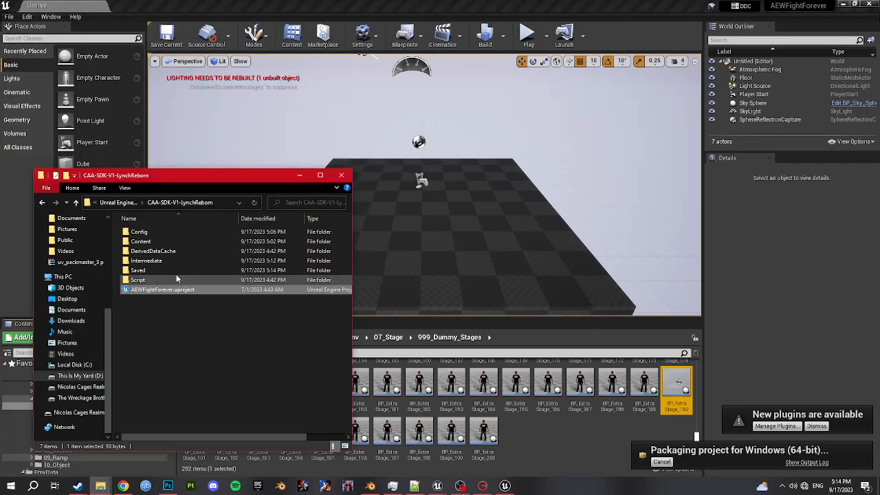
double_click(141, 271)
double_click(154, 288)
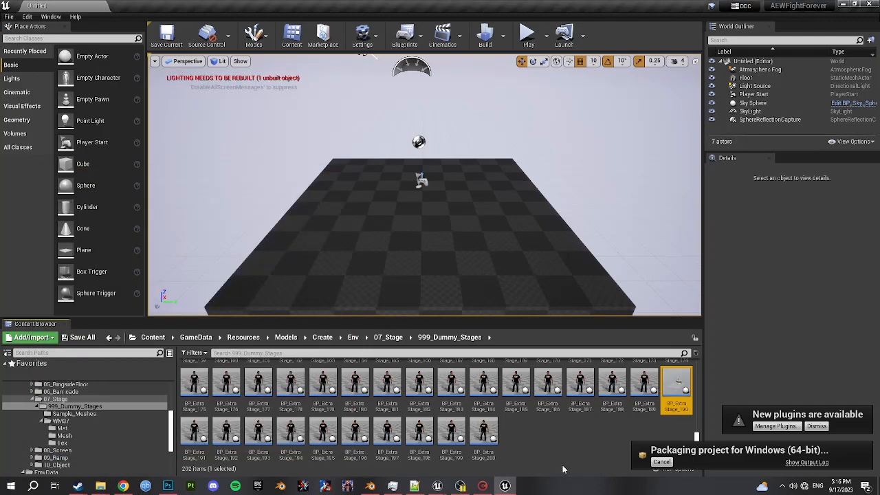
key(ctrl+shift+w)
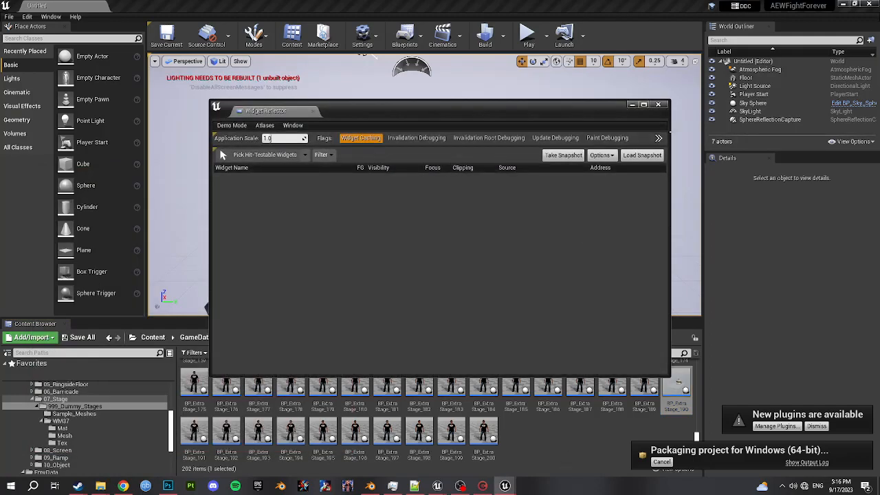
click(658, 103)
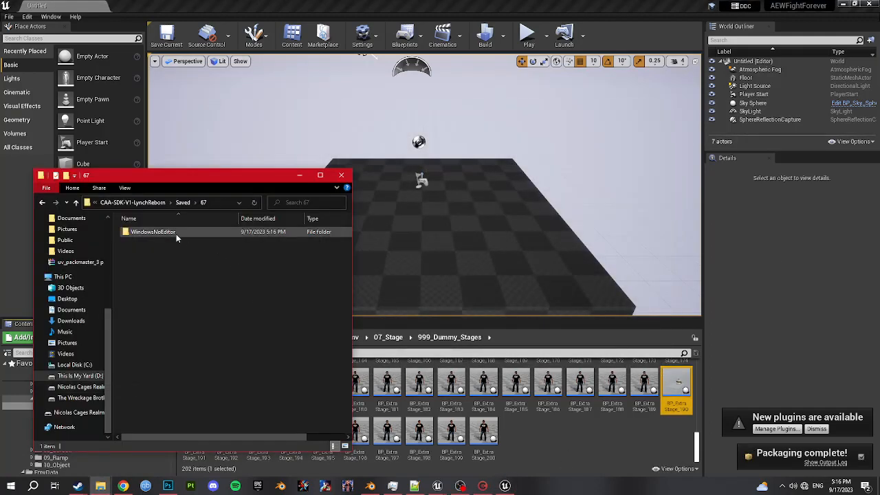
double_click(170, 233)
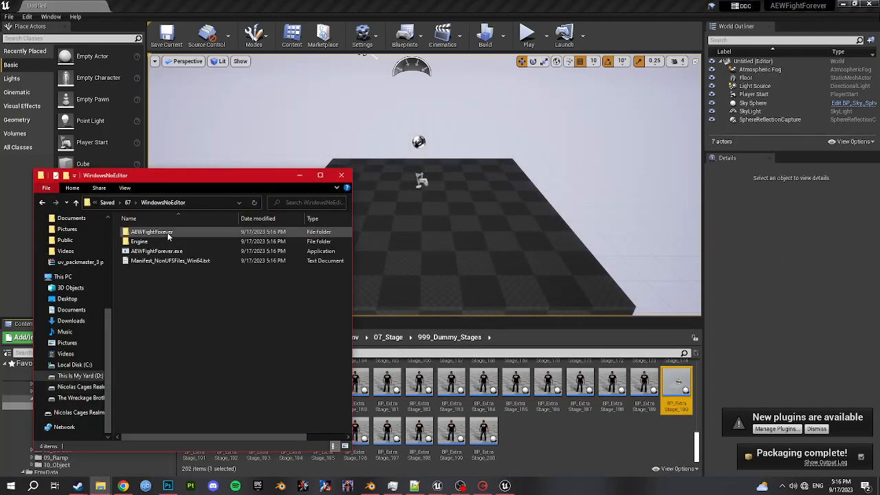
double_click(167, 233)
double_click(167, 233)
double_click(167, 233)
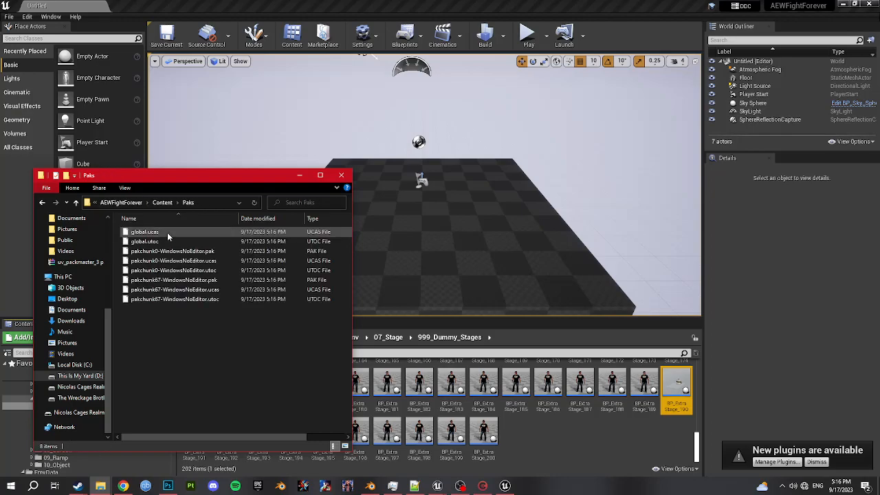
Rename the three pakchunk67-WindowsNoEditor files to z_WM37_67_P, keeping their pak, ucas and utoc extensions
click(170, 279)
shift+click(168, 298)
key(F2)
text(z_WM37_67_P.utoc)
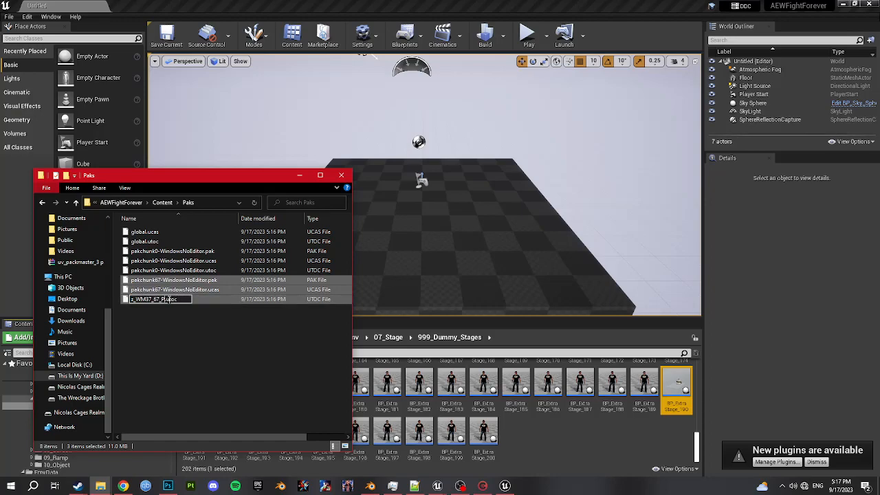
key(Return)
Move the three z_WM37_67_P files into the game's ~mods folder
click(102, 485)
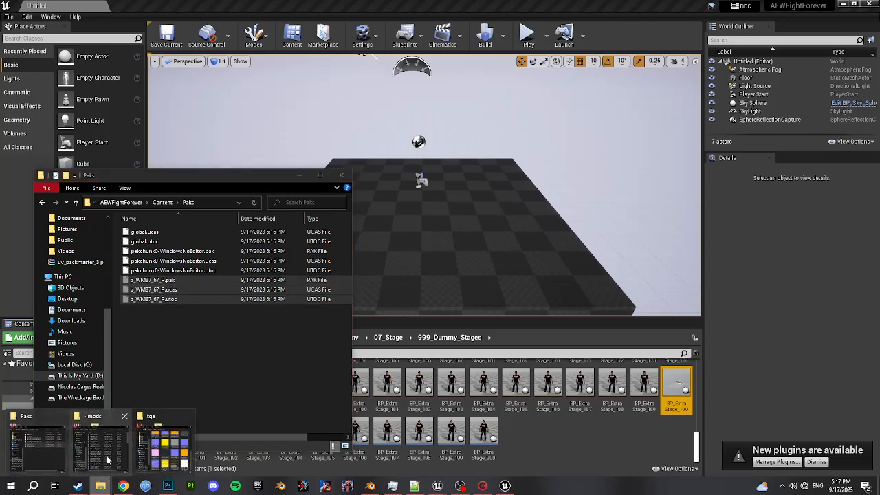
click(106, 457)
key(ctrl+v)
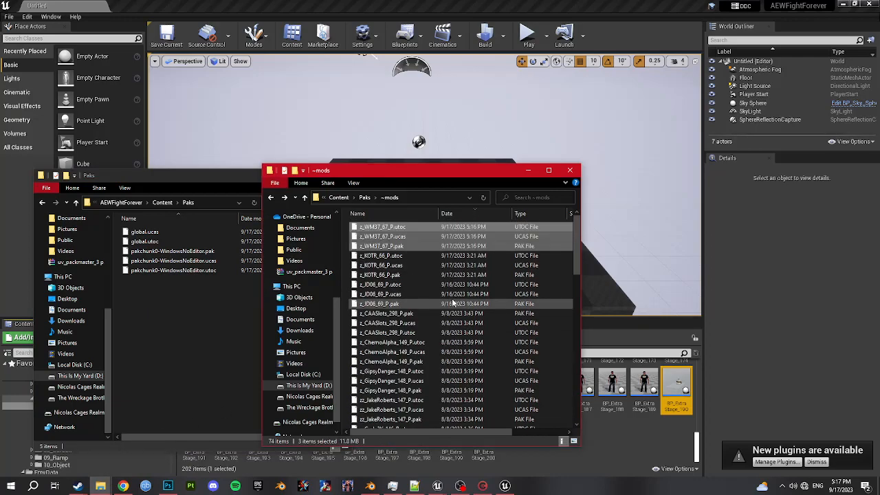
click(368, 213)
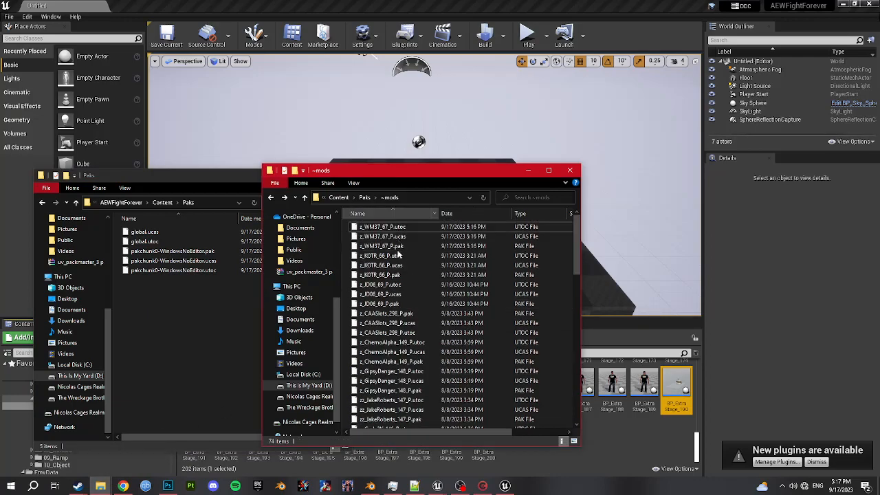
Switch to AEW Fight Forever and proceed through its title screen
key(Down)
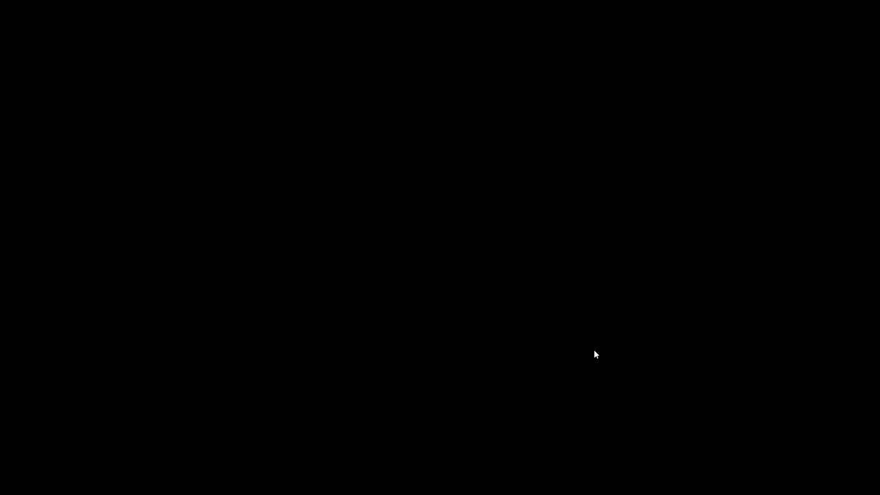
key(Return)
key(Return)
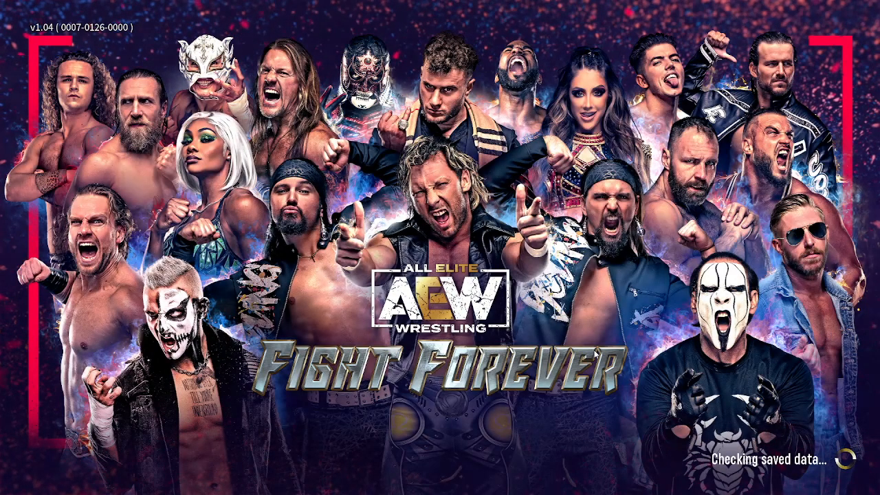
key(alt+Tab)
key(alt+Tab)
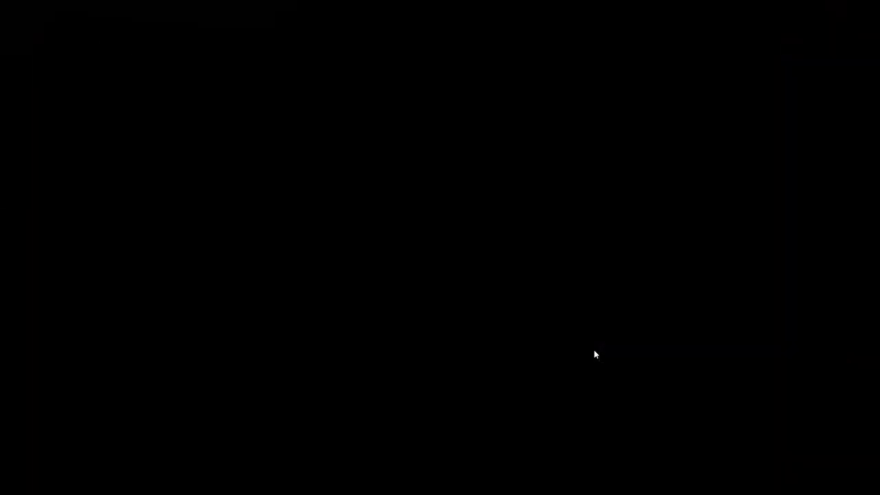
Go to the game's Custom section, open the custom arena list and load the .test arena for editing
key(e)
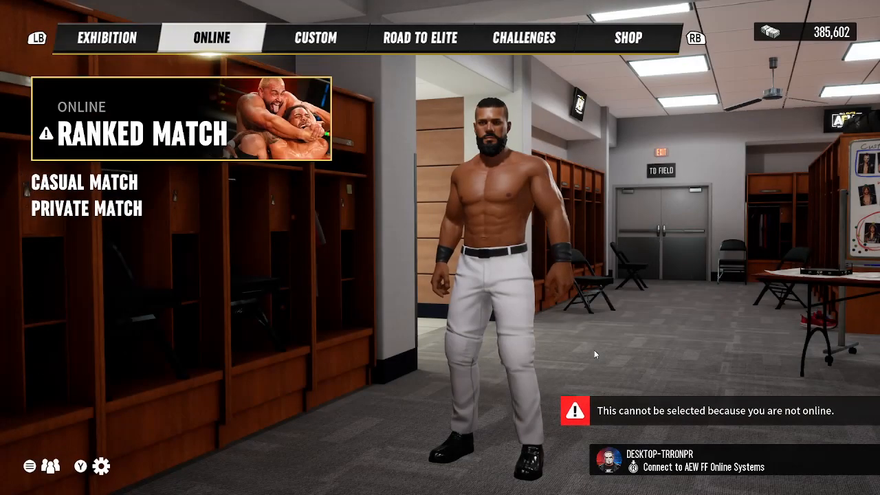
key(e)
key(Down)
key(Down)
key(Return)
key(Return)
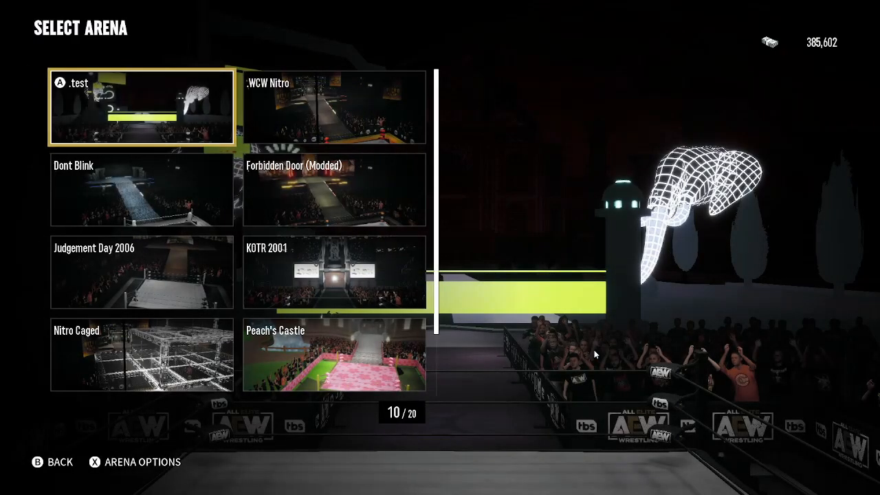
key(Return)
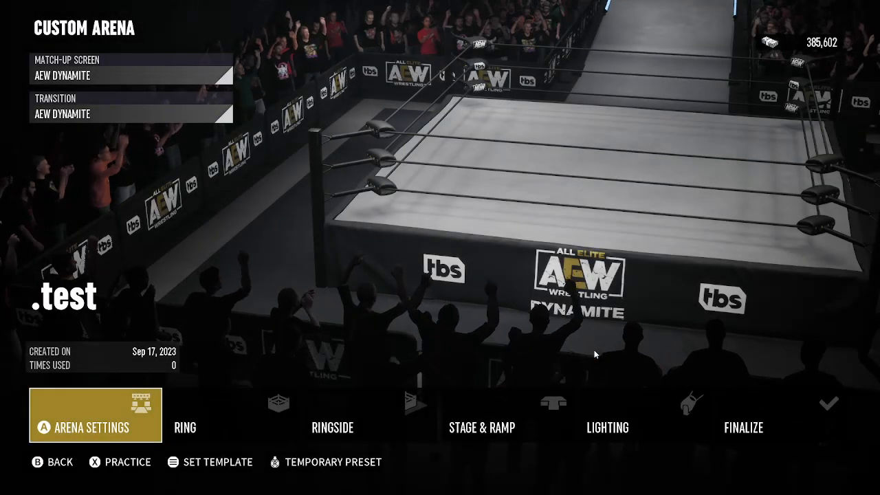
Open the stage selection in the .test arena's Stage & Ramp settings
key(Right)
key(Right)
key(Right)
key(Return)
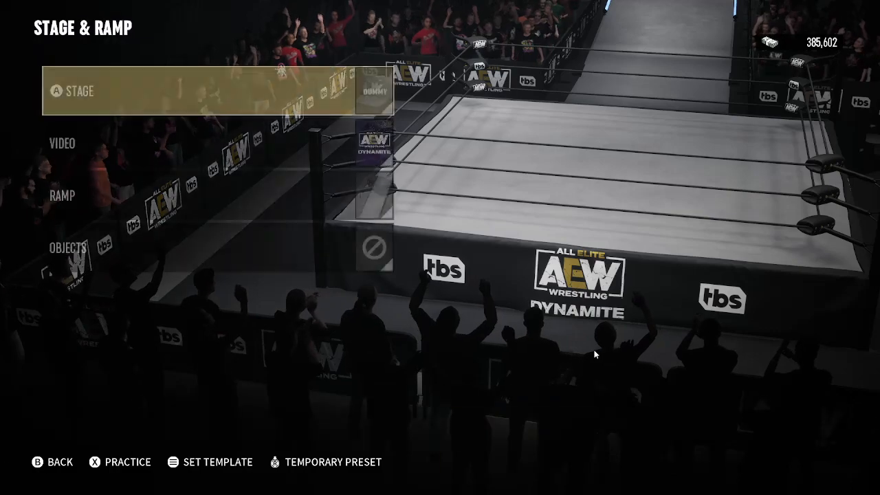
key(Return)
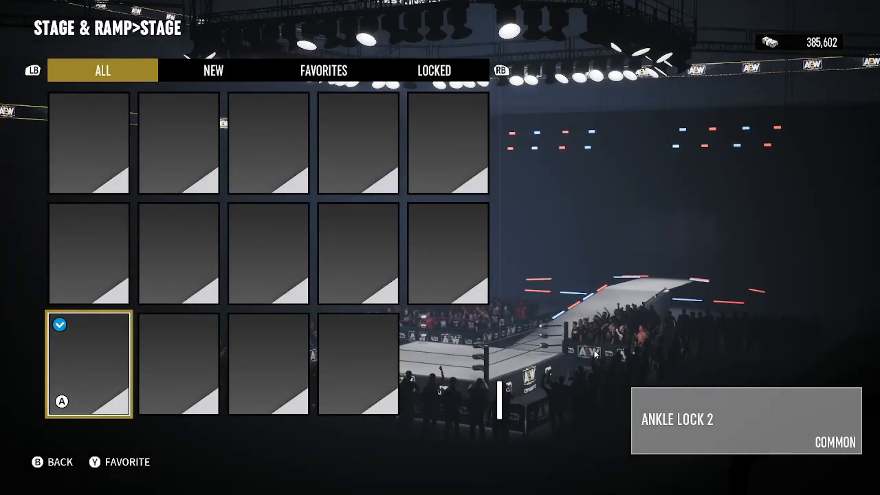
Select the Bulldog Choke 2 stage for the .test arena and leave the stage selection
key(Up)
key(Right)
key(Right)
key(Right)
key(Right)
key(Up)
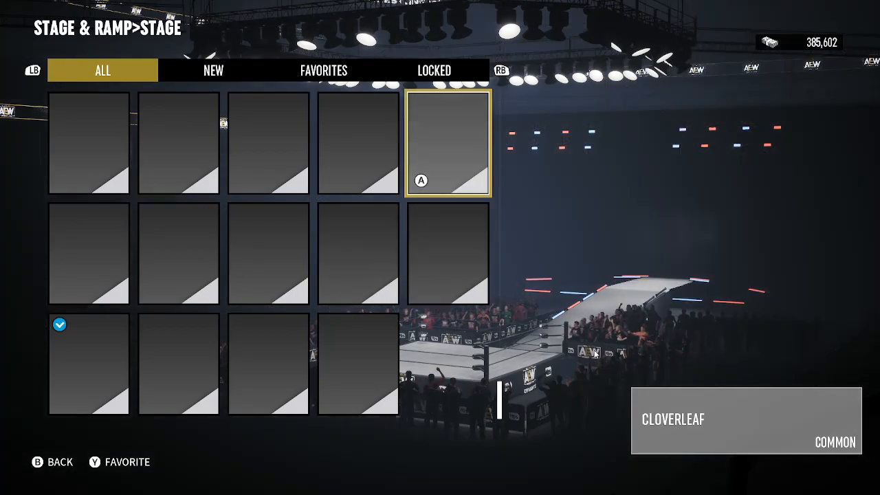
key(Left)
key(Left)
key(Right)
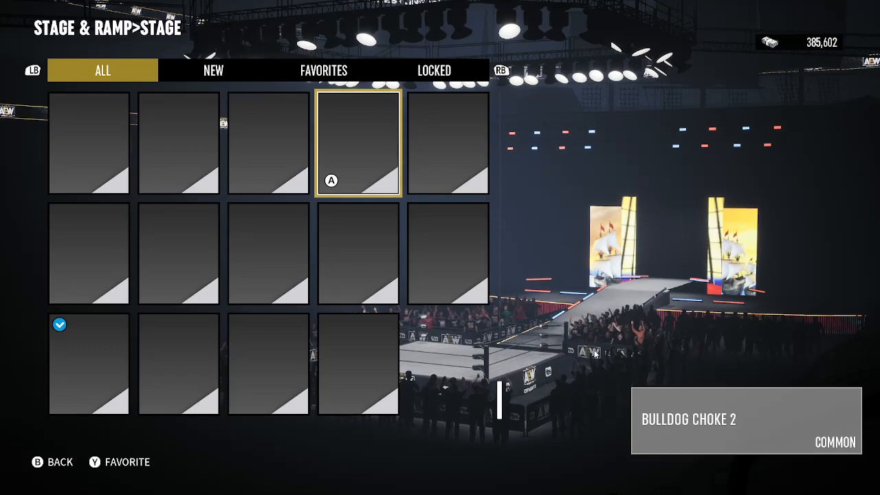
key(Escape)
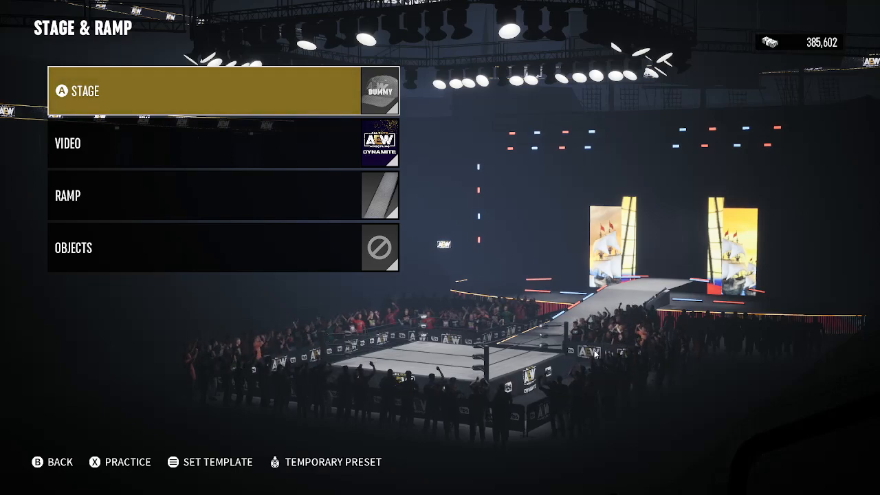
Return to the custom arena's main options and finalize the .test arena
key(Escape)
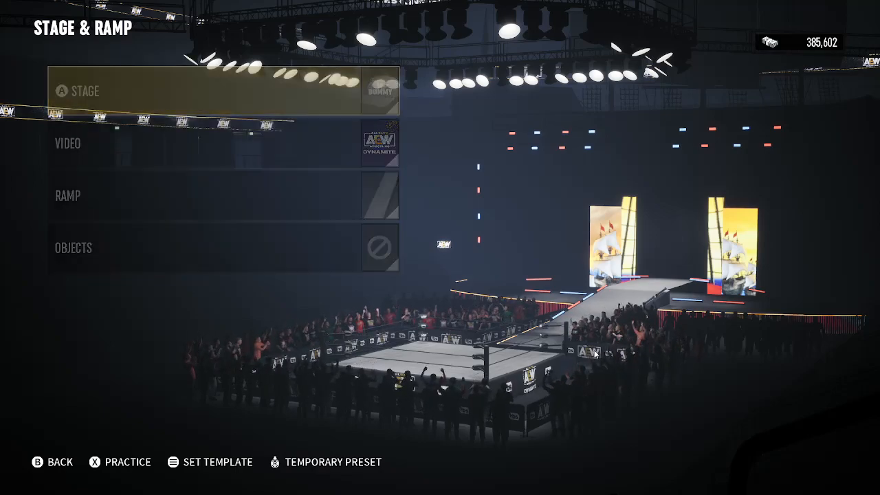
key(Right)
key(Right)
key(Return)
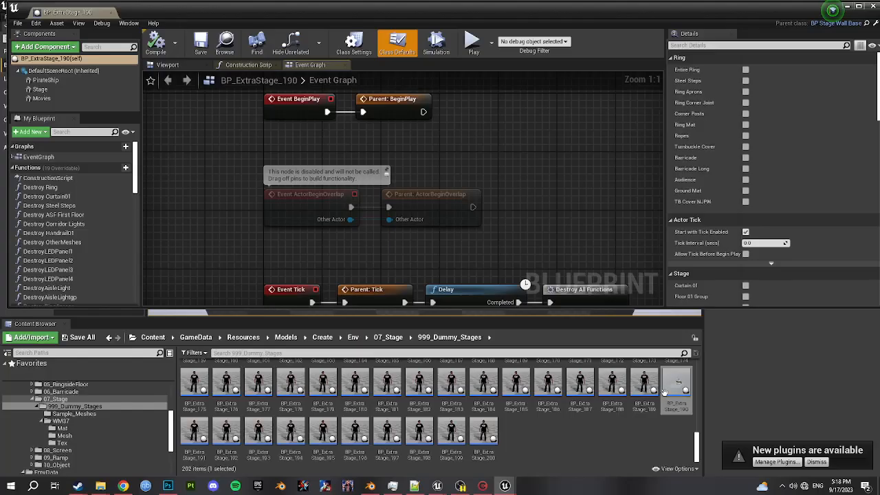
Switch to Unreal Editor and enable Curtain 01, Ramp Floor and Stage Floor in the Stage defaults of BP_ExtraStage_190
click(659, 105)
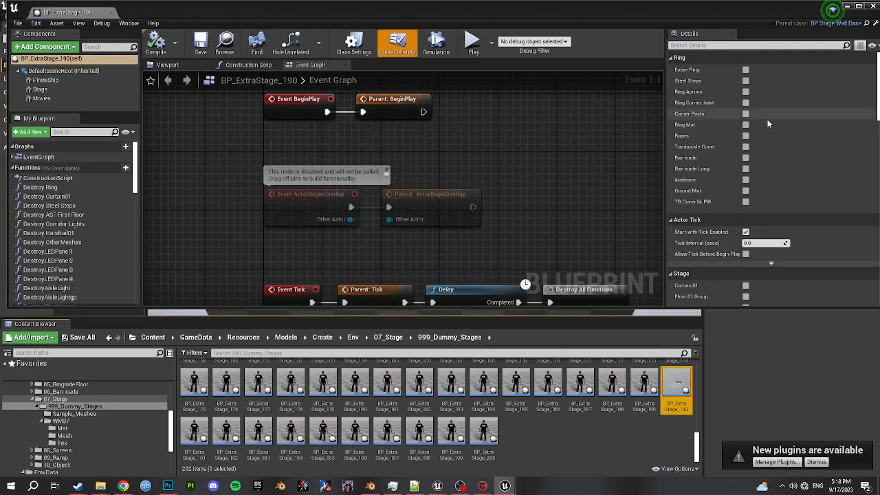
scroll(750, 172, down, 2)
scroll(757, 175, down, 1)
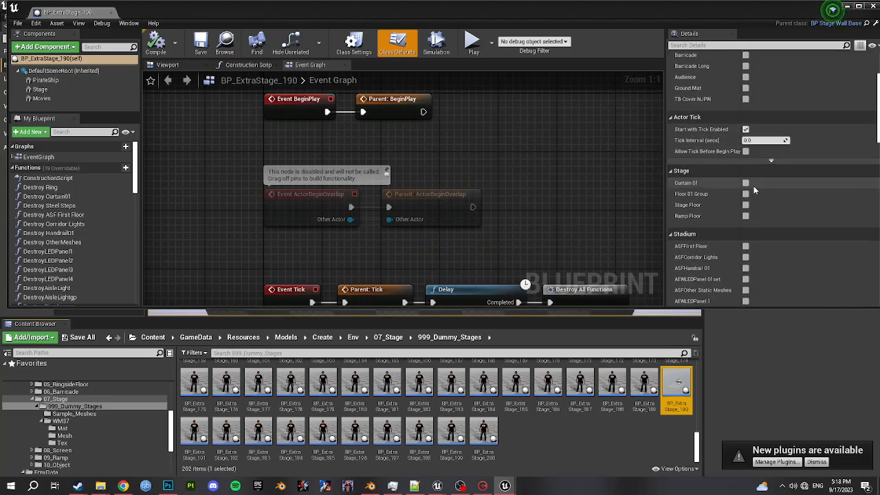
click(745, 183)
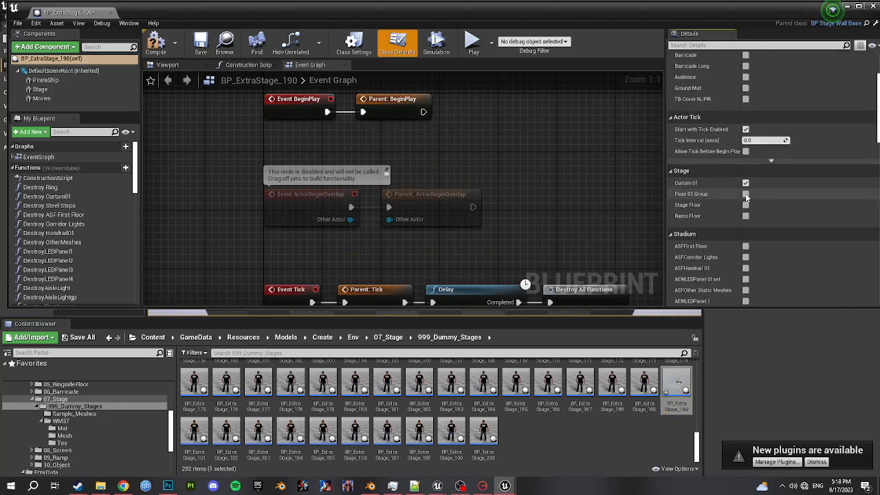
click(746, 216)
click(746, 205)
Enable every option in the Light category of BP_ExtraStage_190, from the aisle lights through Dyn Stage LED 02
scroll(747, 200, down, 5)
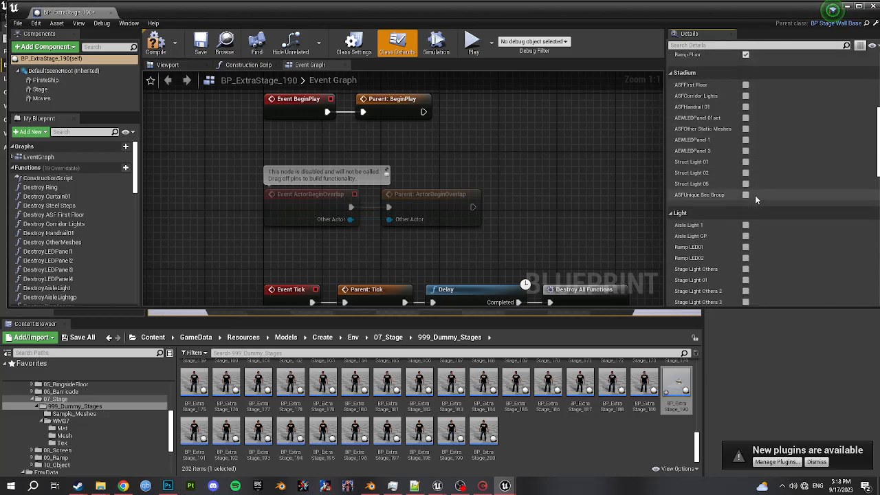
click(745, 225)
click(745, 236)
click(746, 247)
click(745, 258)
click(745, 269)
click(746, 280)
click(746, 291)
click(745, 302)
scroll(755, 288, down, 1)
click(746, 284)
click(746, 295)
scroll(751, 302, down, 1)
click(746, 277)
click(746, 288)
click(746, 299)
scroll(749, 296, down, 1)
click(746, 280)
click(746, 291)
click(746, 302)
scroll(747, 289, down, 2)
click(746, 270)
click(746, 281)
click(746, 291)
click(746, 302)
scroll(753, 287, down, 2)
click(746, 295)
scroll(746, 293, down, 2)
click(746, 277)
click(746, 289)
click(746, 299)
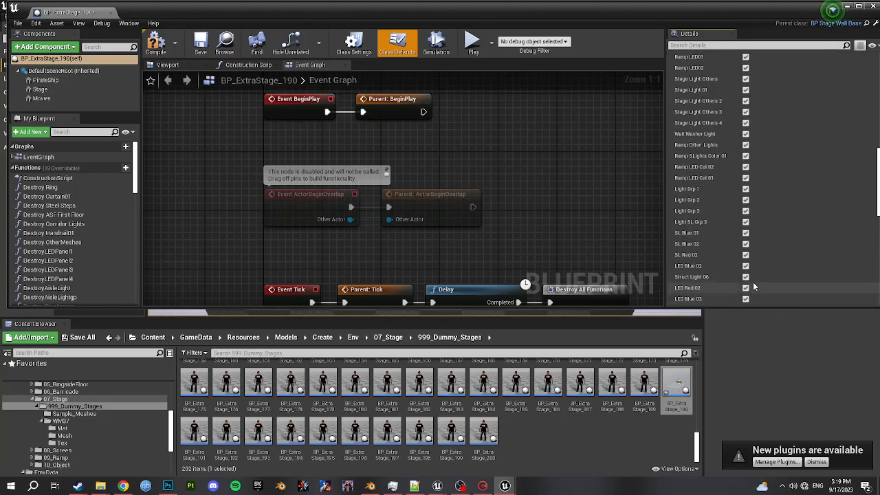
scroll(753, 284, down, 2)
click(747, 281)
click(745, 291)
click(745, 303)
scroll(749, 296, down, 2)
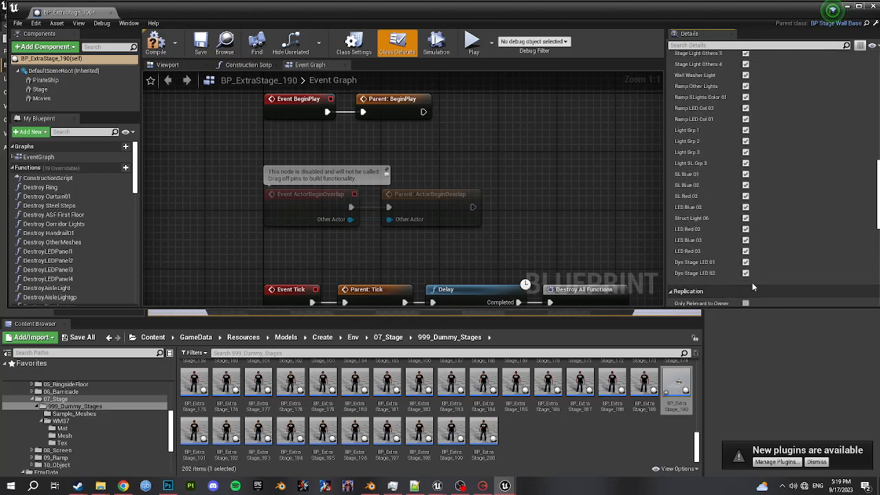
Save and close BP_ExtraStage_190, and package the project for Windows (64-bit)
click(200, 45)
click(872, 6)
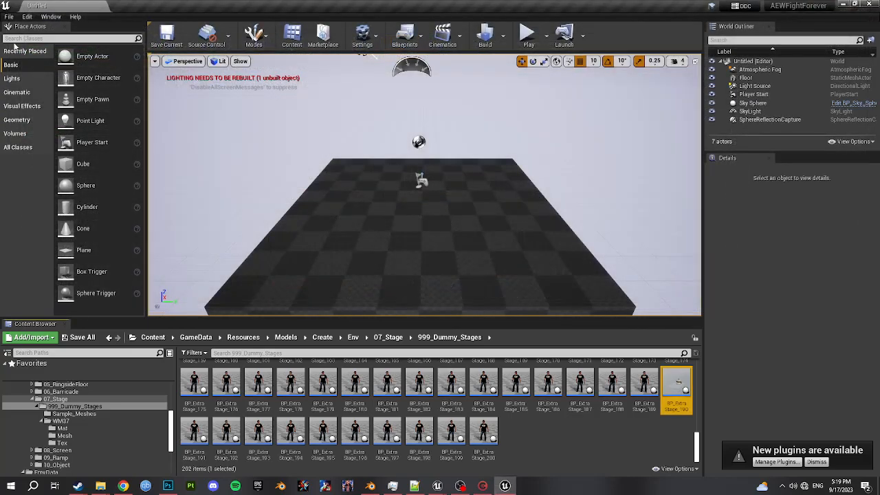
click(9, 16)
mouse_move(61, 166)
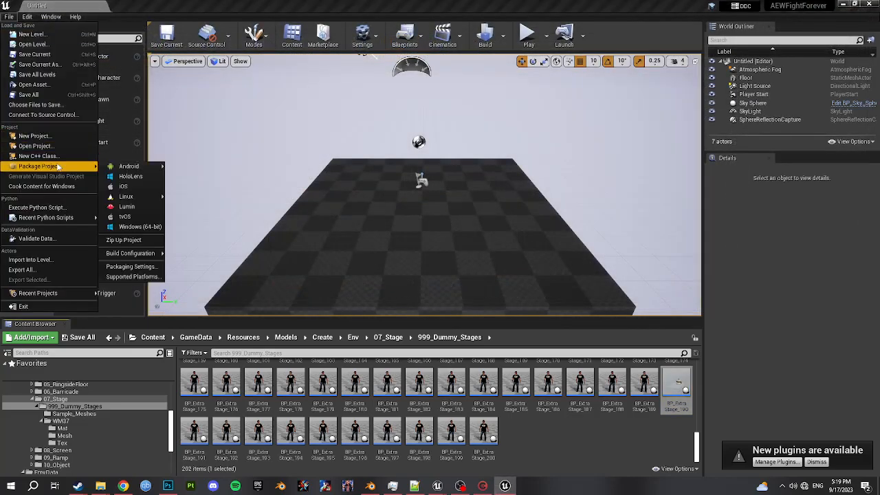
click(129, 227)
click(339, 232)
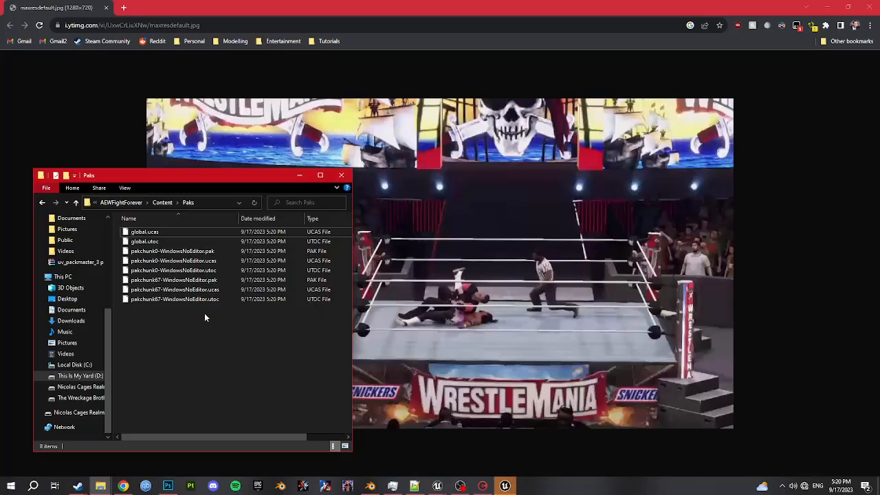
Rename the three pakchunk67-WindowsNoEditor files in the packaged Paks folder to z_WM37_67_P
click(175, 280)
shift+click(177, 301)
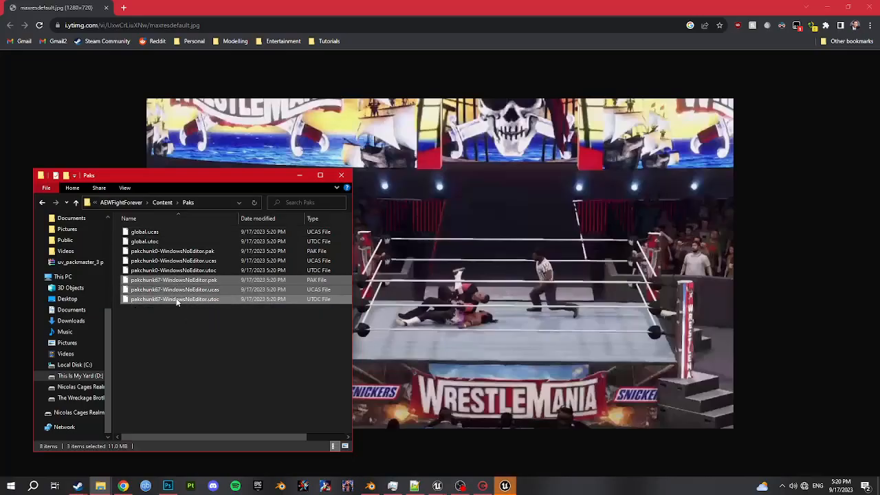
key(F2)
key(BackSpace)
text(z_WM37_67_P.utoc)
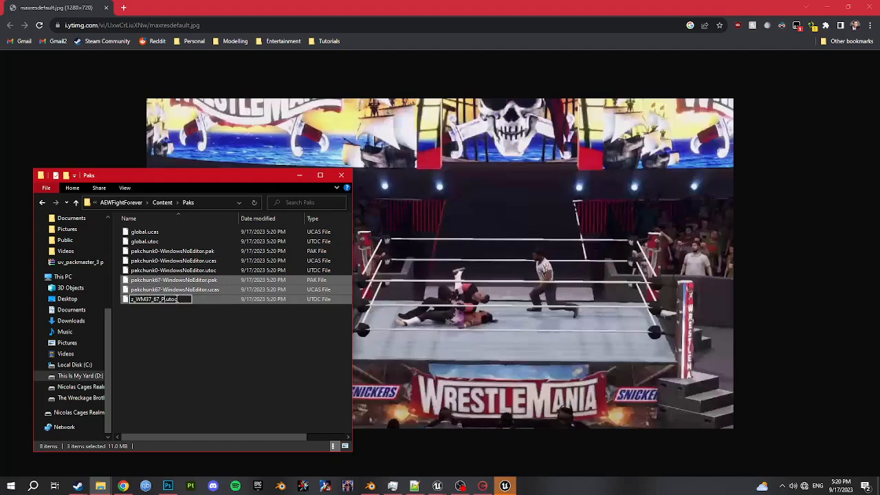
key(Return)
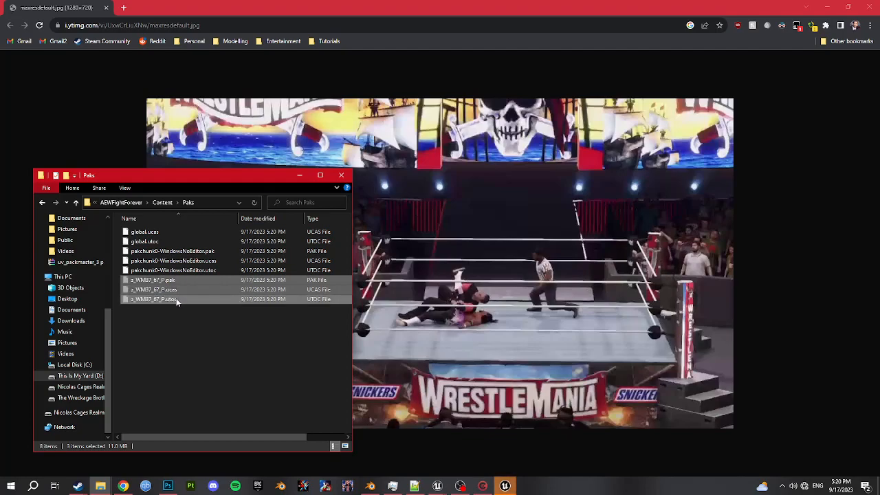
Replace the old mod files in the game's ~mods folder with the newly packaged z_WM37_67_P files
click(101, 486)
click(126, 465)
key(ctrl+v)
key(Return)
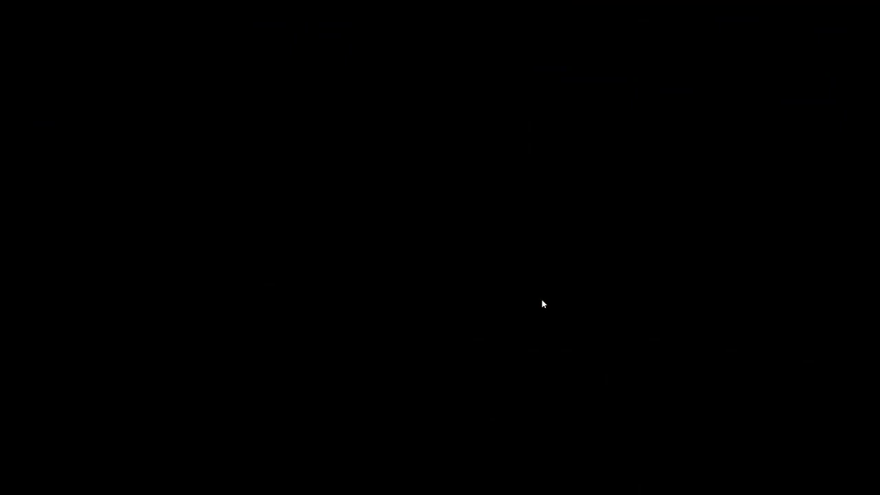
In AEW Fight Forever, load the .test arena for editing and open its stage selection under Stage & Ramp
key(Return)
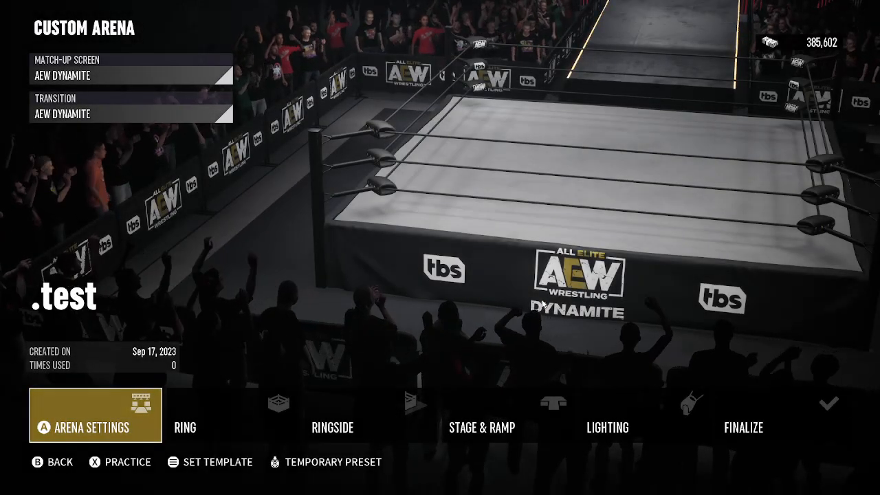
key(Right)
key(Right)
key(Right)
key(Return)
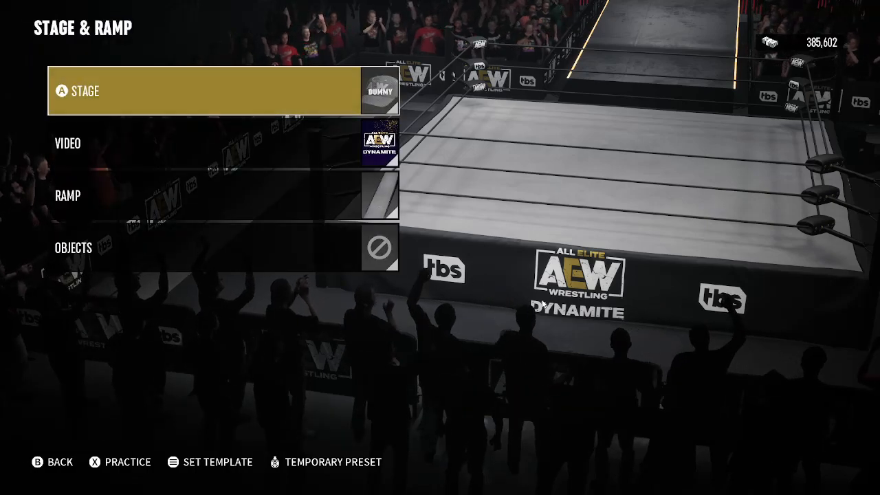
key(Return)
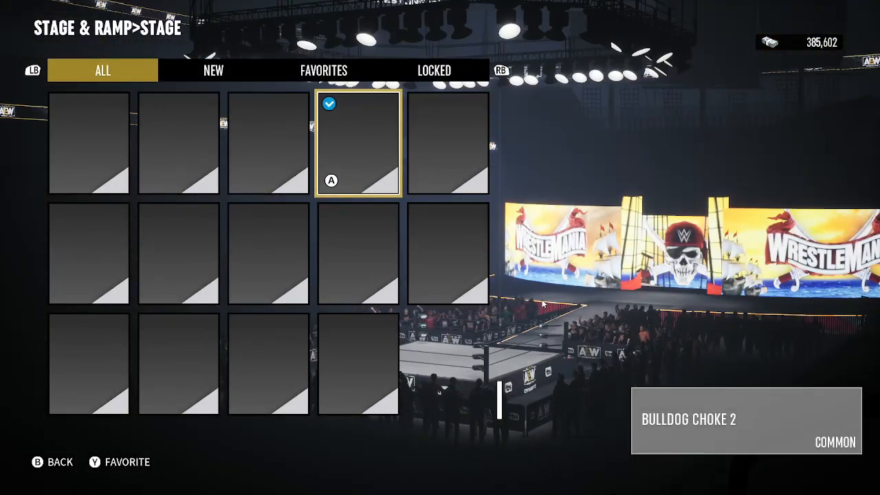
Leave the stage selection and start a practice session in the .test arena
key(e)
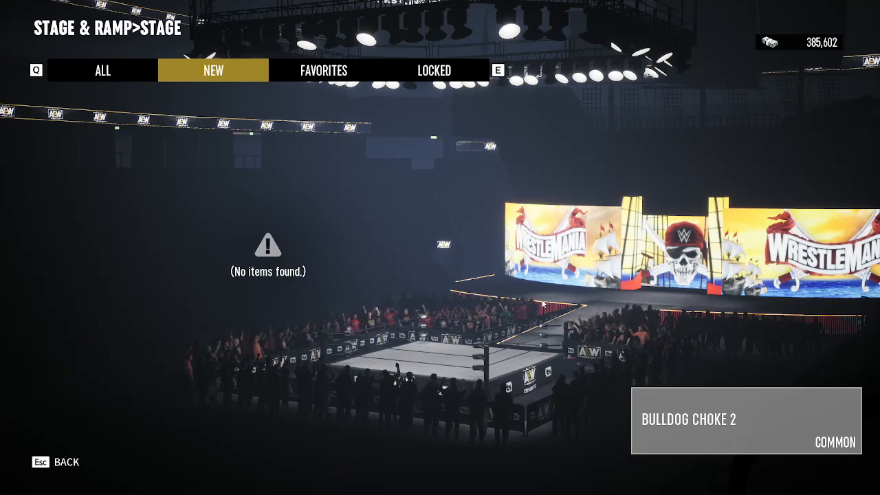
key(Escape)
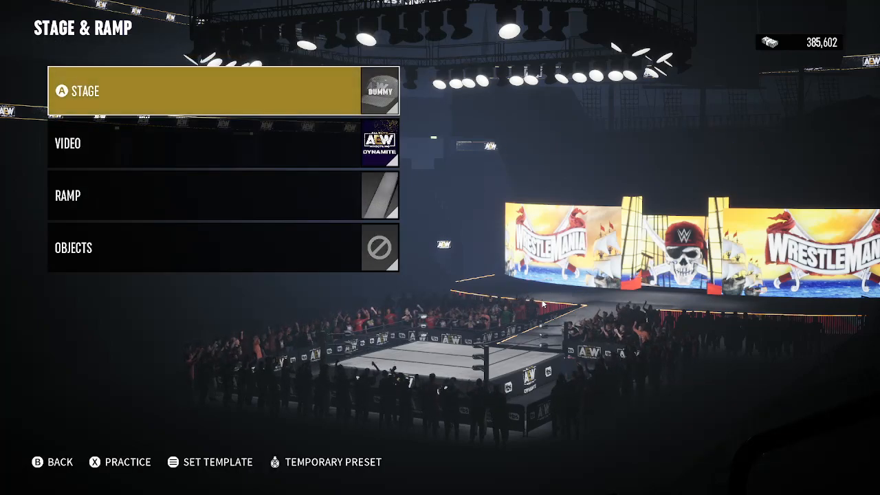
key(x)
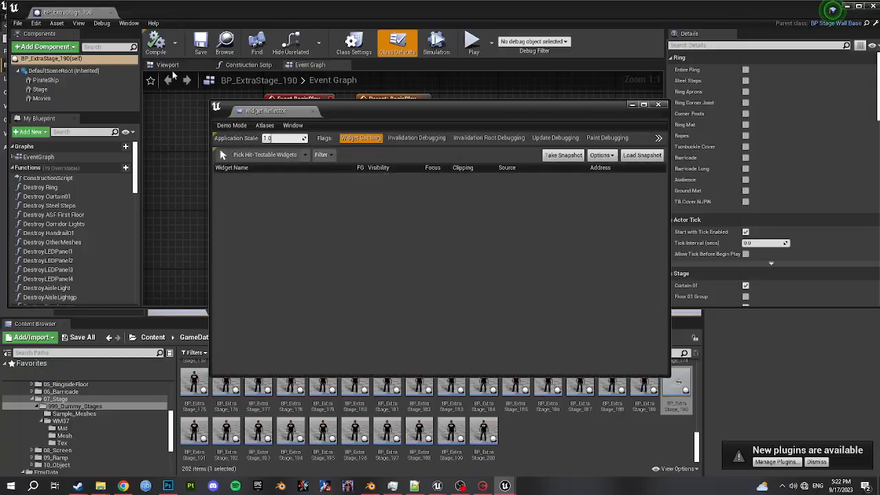
Switch to Unreal Editor, close the Widget Reflector and examine the pirate ship and stage in BP_ExtraStage_190's 3D view
click(658, 104)
click(180, 66)
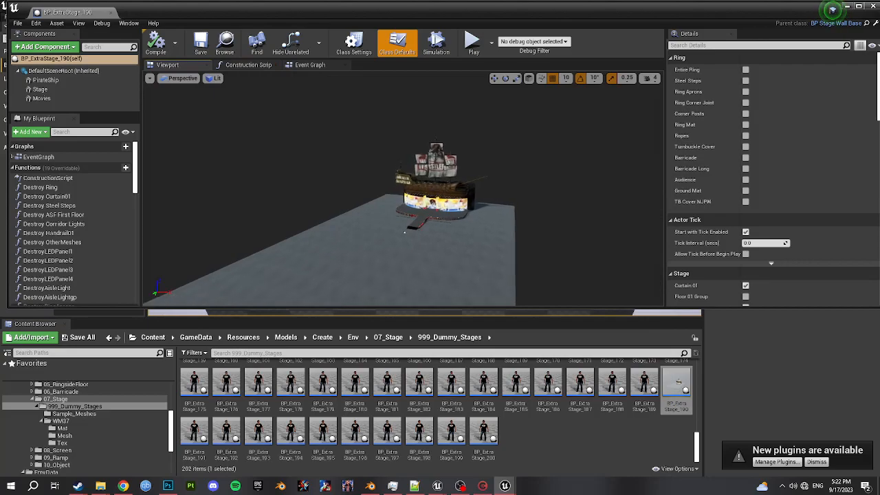
click(440, 213)
key(f)
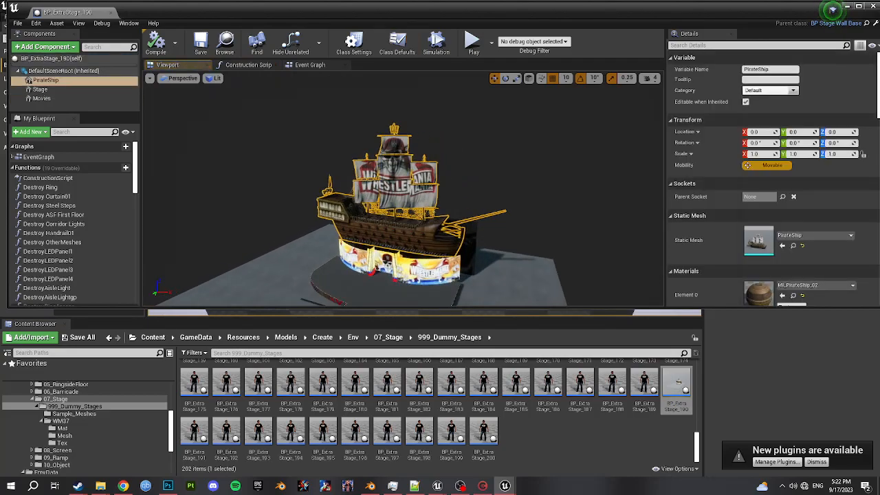
key(w)
right_drag(465, 237, 493, 248)
key(s)
key(a)
key(w)
Add a Sky Light component under the DefaultSceneRoot of BP_ExtraStage_190 and raise it above the floor
click(46, 47)
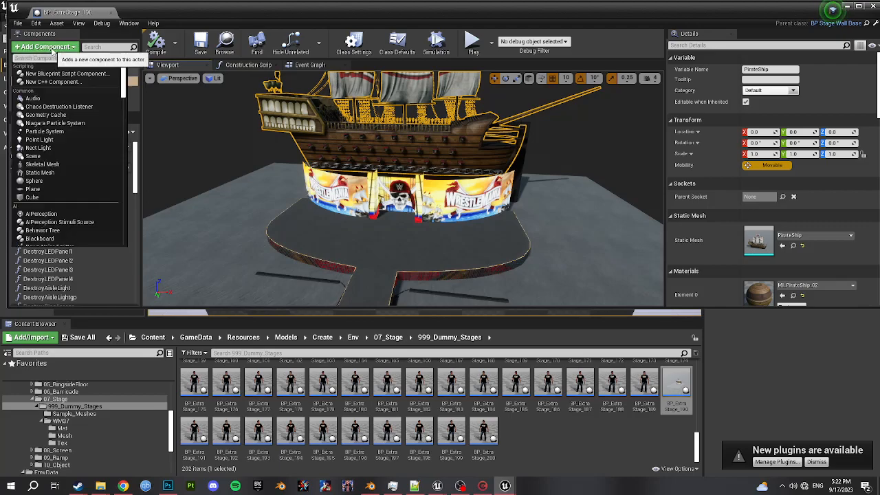
click(49, 51)
click(47, 73)
click(49, 51)
text(sky )
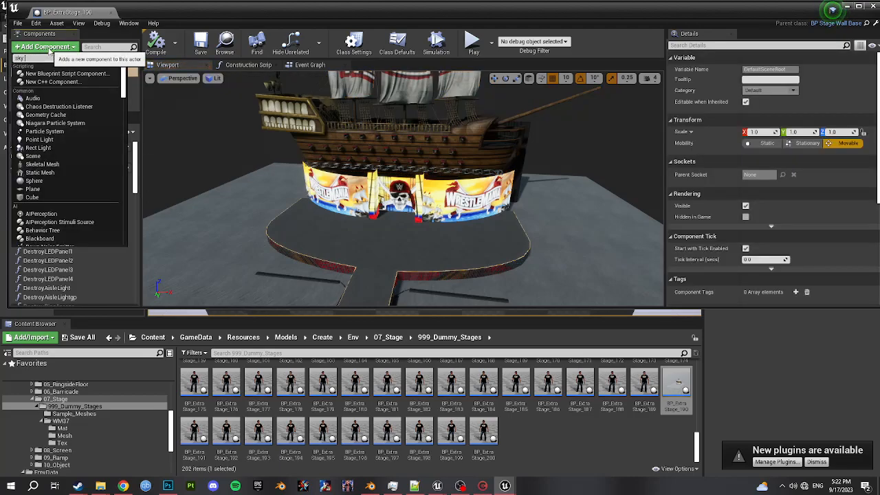
text(l)
click(41, 74)
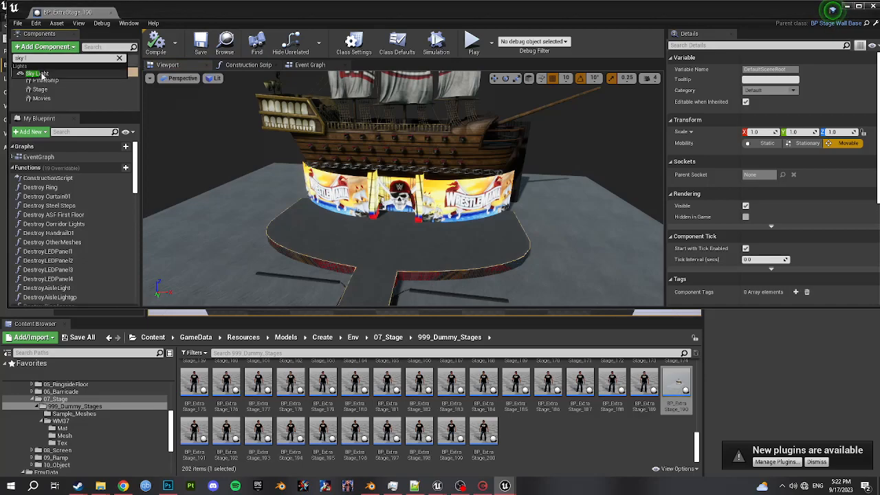
click(22, 106)
mouse_move(367, 194)
right_down()
mouse_move(309, 213)
mouse_move(295, 196)
mouse_move(367, 194)
right_up()
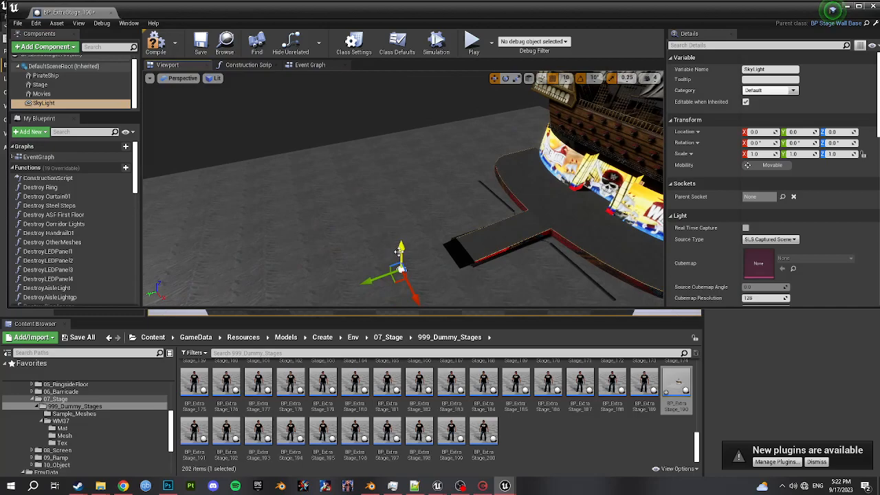
Set the Sky Light's intensity to 15, its light color to a pale pink, and increase its indirect lighting intensity
scroll(759, 220, down, 3)
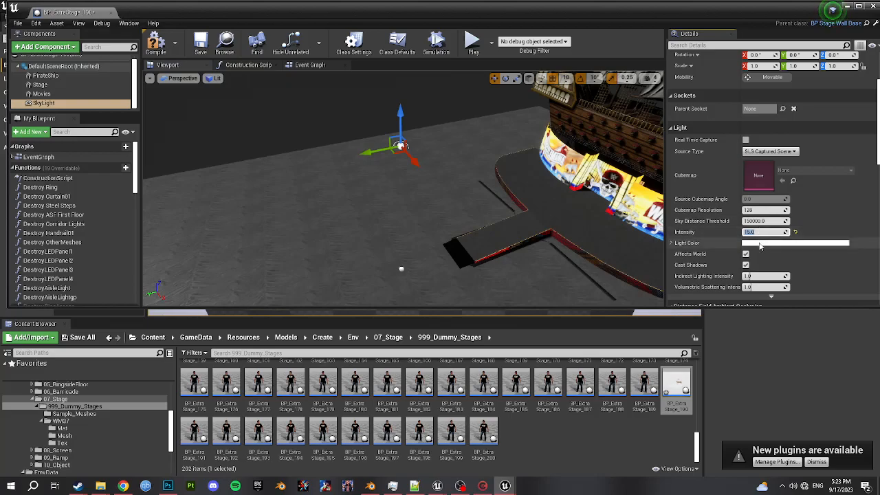
click(791, 243)
click(618, 310)
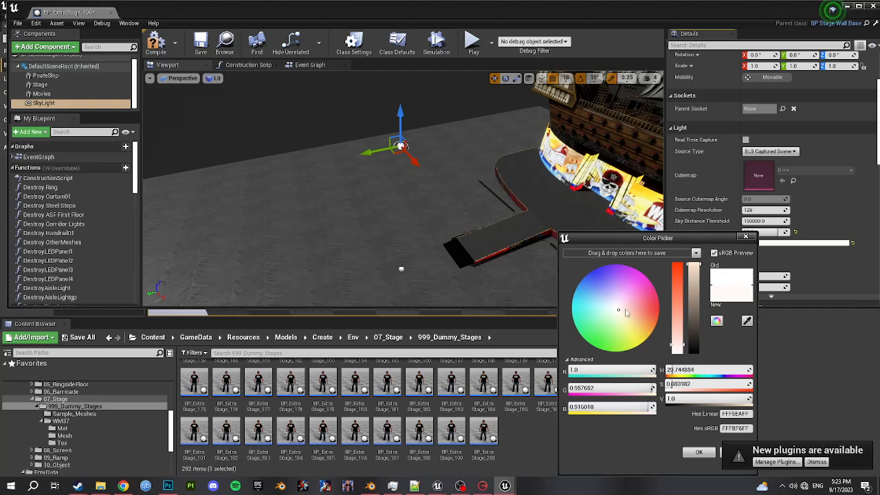
click(626, 311)
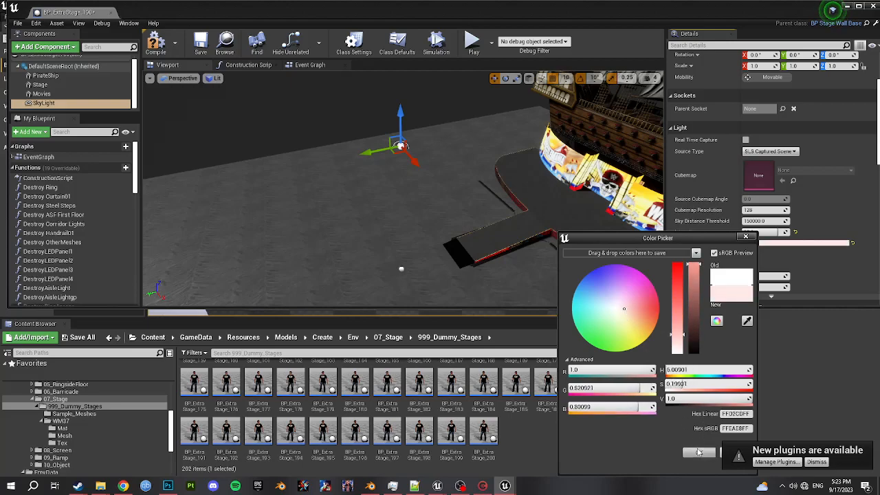
click(698, 452)
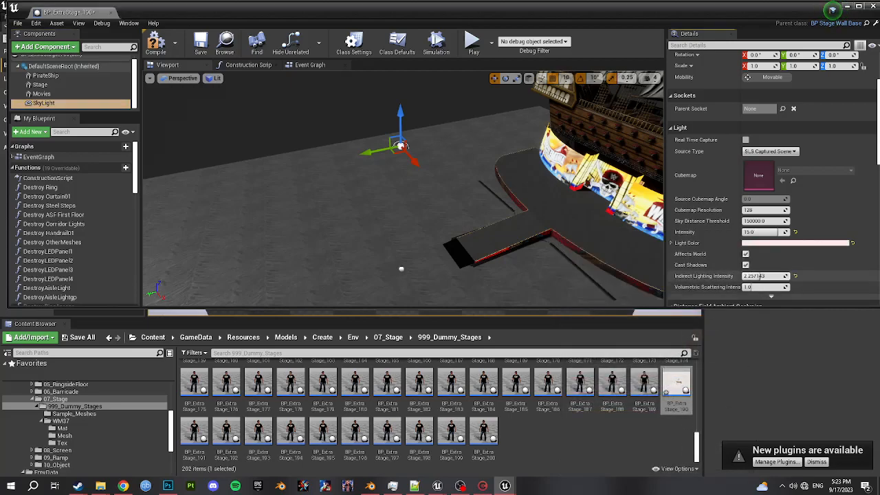
drag(766, 275, 763, 275)
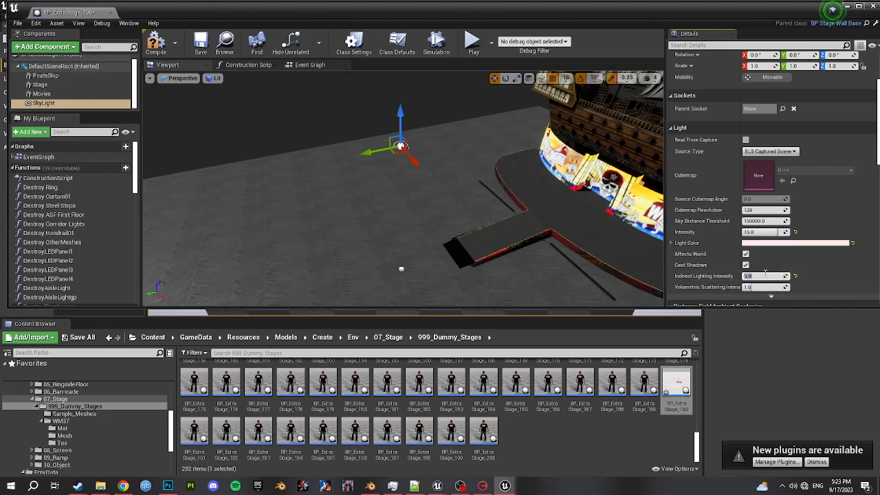
Turn off shadow casting for the Sky Light
click(745, 266)
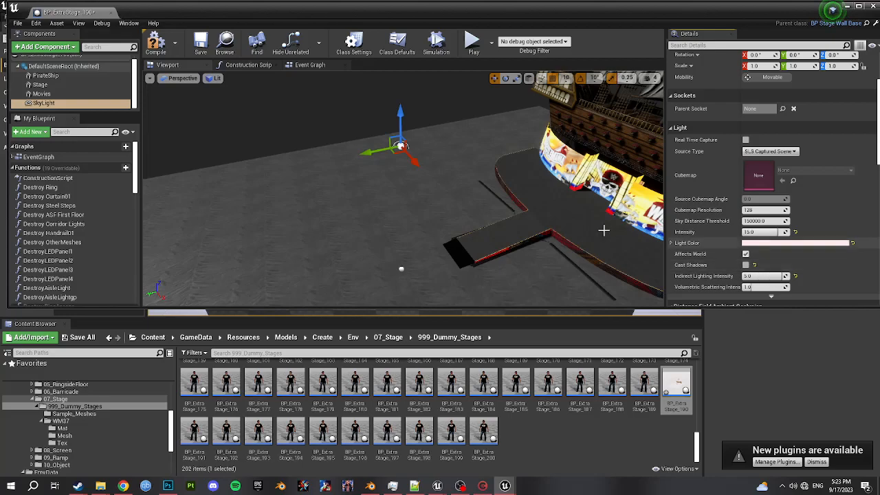
right_drag(403, 189, 428, 177)
Add a Point Light component under the DefaultSceneRoot of BP_ExtraStage_190
click(65, 66)
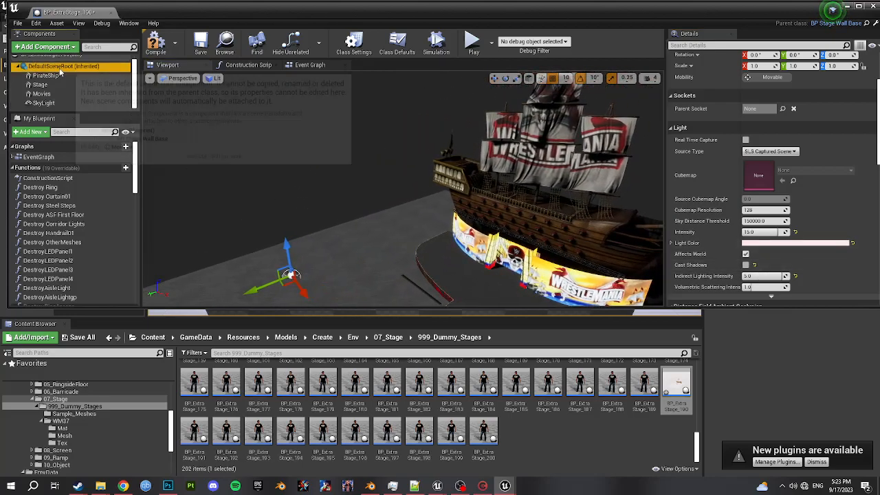
click(52, 47)
text(point light)
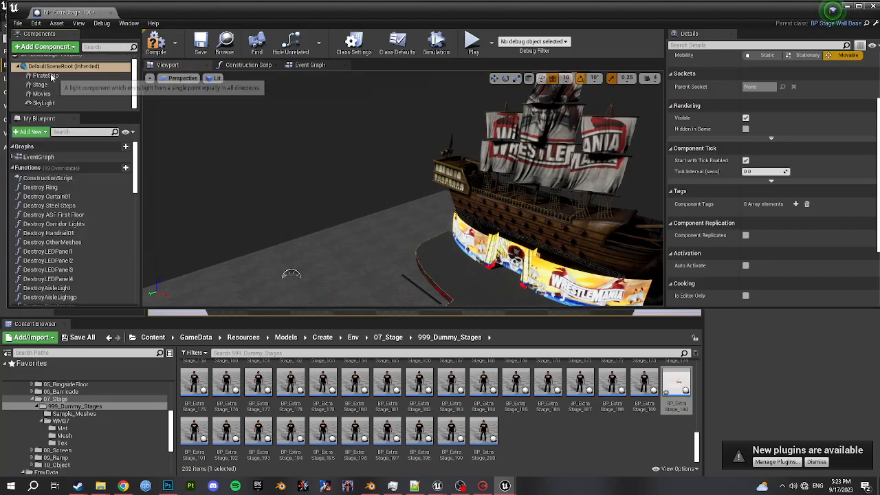
click(52, 74)
click(43, 98)
click(43, 107)
Move the Point Light in front of the pirate ship's stern, raised to hull height above the WrestleMania screens
right_drag(244, 255, 336, 269)
drag(358, 270, 535, 199)
drag(541, 160, 544, 90)
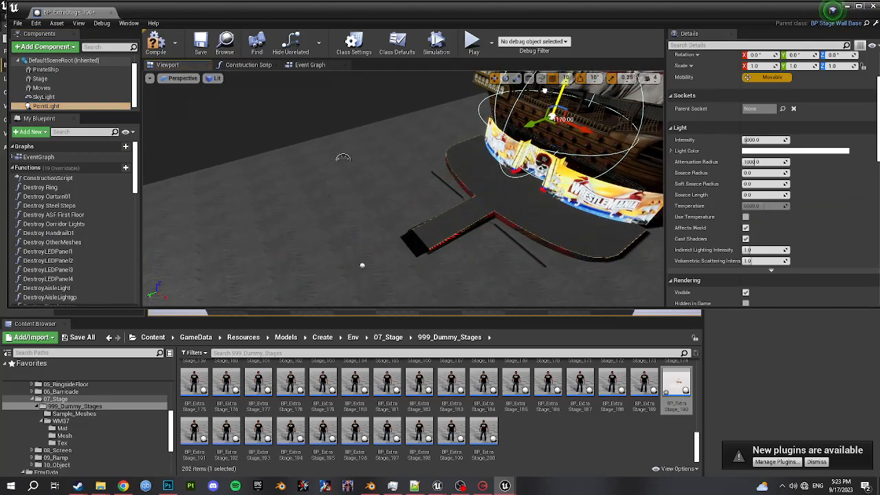
mouse_move(571, 130)
right_down()
mouse_move(530, 130)
mouse_move(584, 126)
right_up()
drag(590, 127, 540, 127)
right_drag(540, 127, 635, 119)
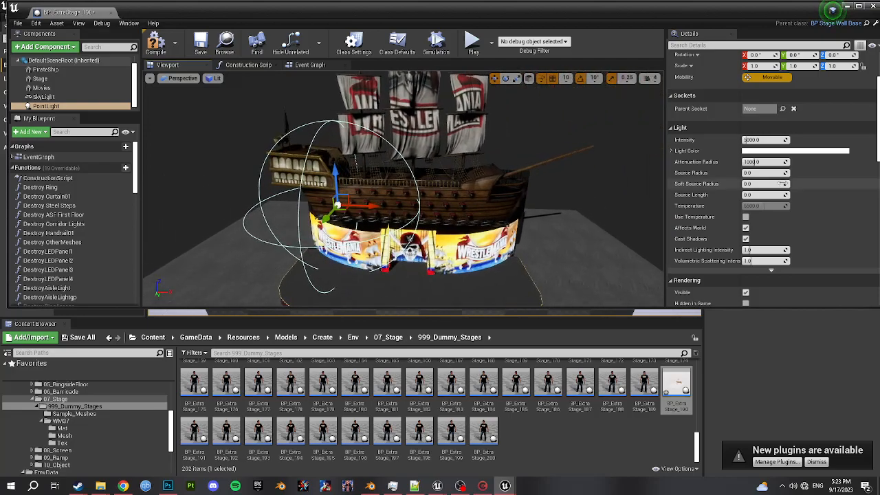
Increase the Point Light's attenuation radius to about 1164 and set its intensity to 20000
mouse_move(764, 163)
mouse_down()
mouse_move(774, 163)
mouse_move(756, 163)
mouse_up()
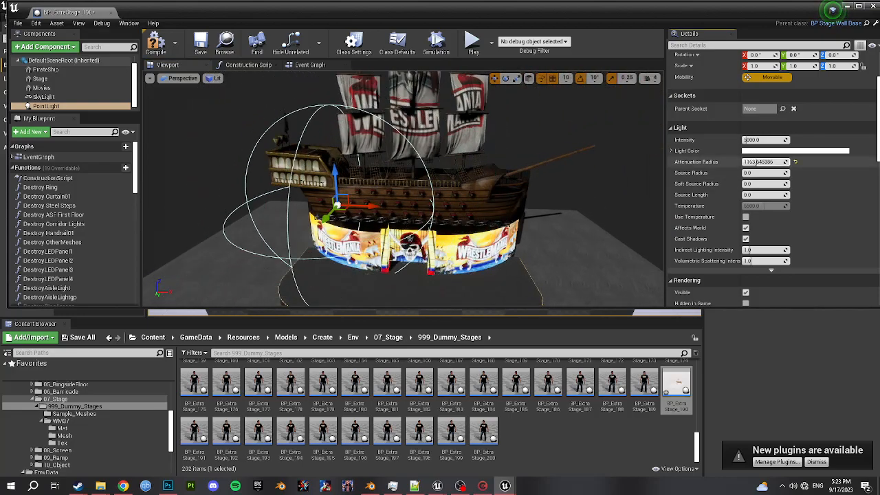
click(454, 209)
key(f)
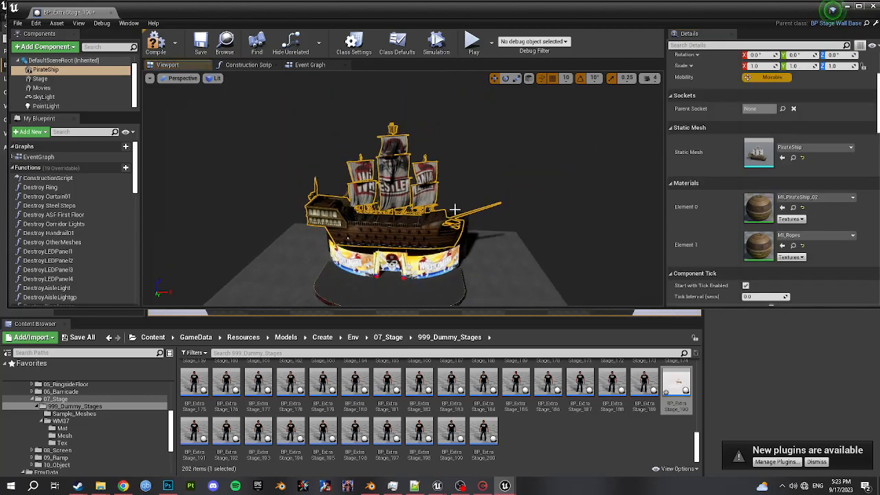
right_drag(348, 240, 350, 240)
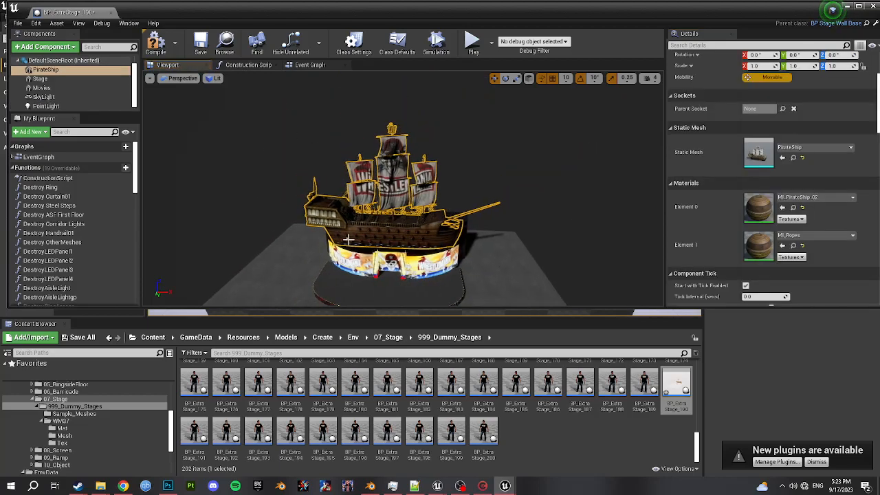
click(348, 238)
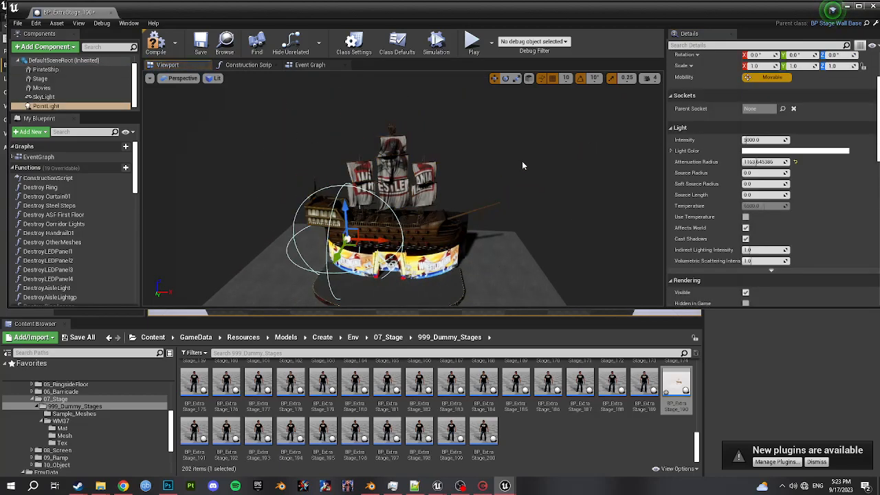
key(f)
right_drag(471, 213, 385, 209)
right_drag(283, 182, 526, 208)
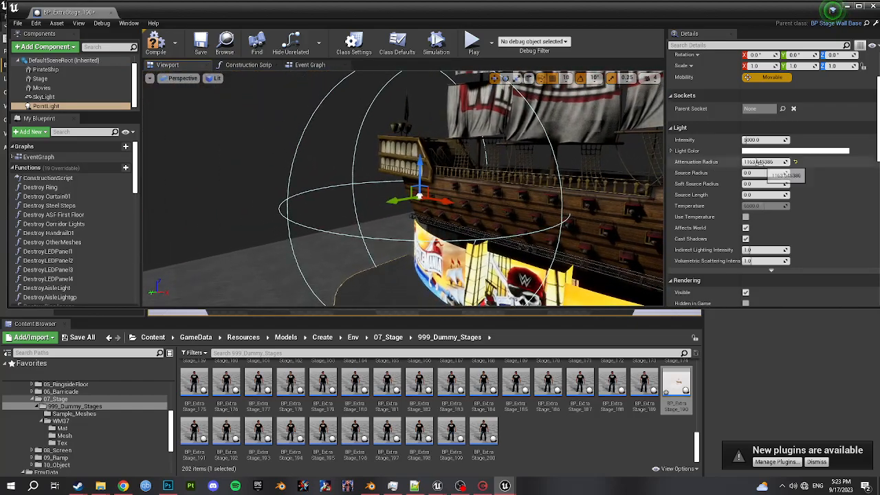
click(756, 140)
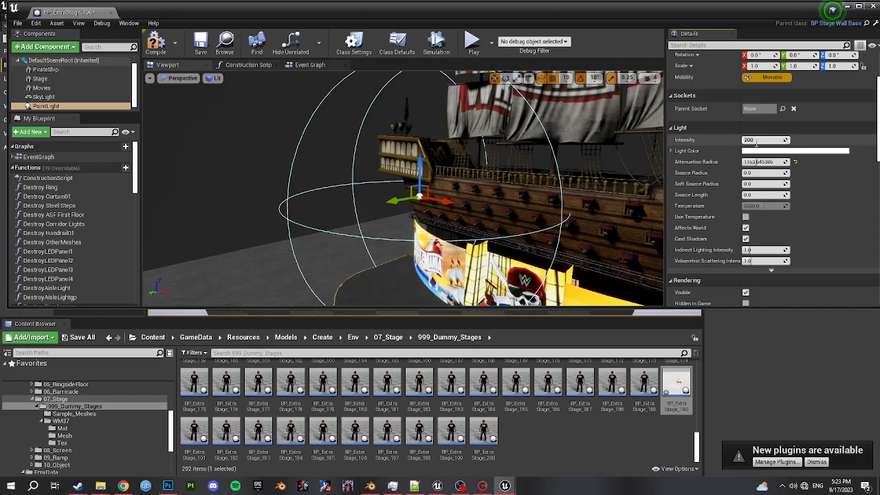
key(Return)
Adjust the Point Light's height to 960 and set its attenuation radius to 2000
mouse_move(516, 204)
right_down()
mouse_move(565, 208)
mouse_move(516, 204)
right_up()
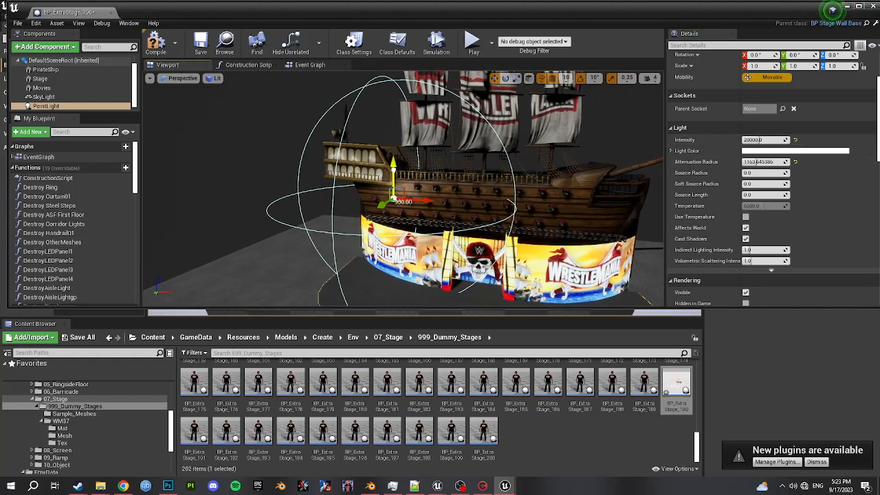
drag(394, 167, 393, 165)
drag(756, 162, 759, 163)
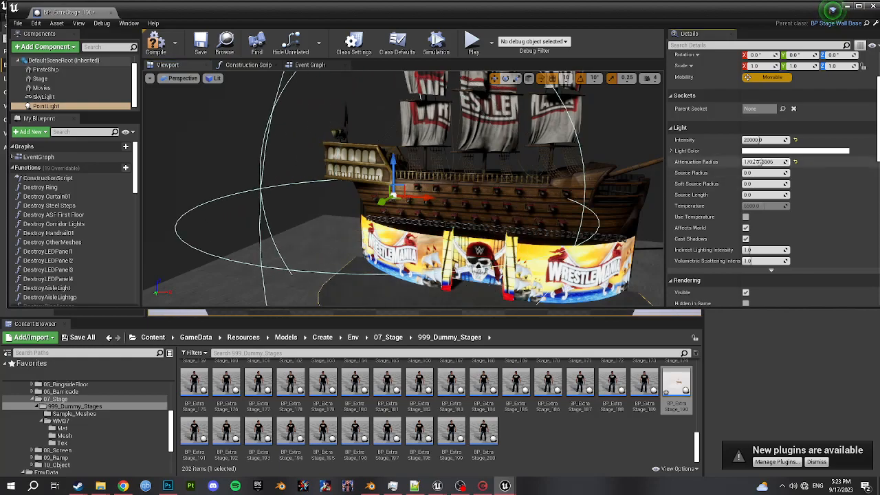
text(2000)
key(Return)
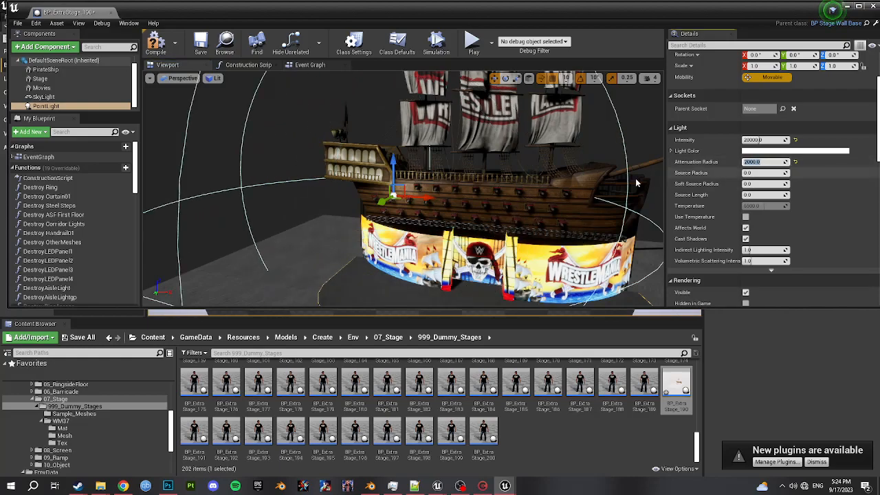
Duplicate the Point Light and set the copy's X location to 860, near the ship's bow
scroll(41, 93, down, 1)
click(42, 105)
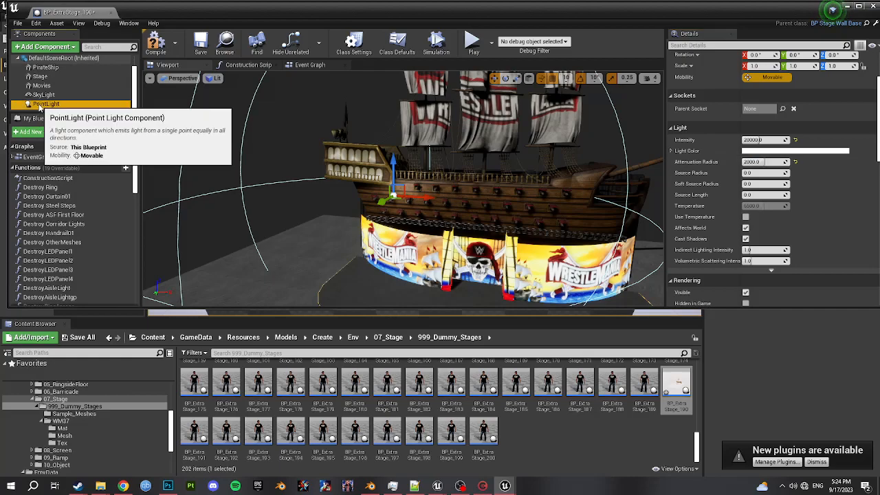
click(397, 168)
drag(409, 197, 527, 202)
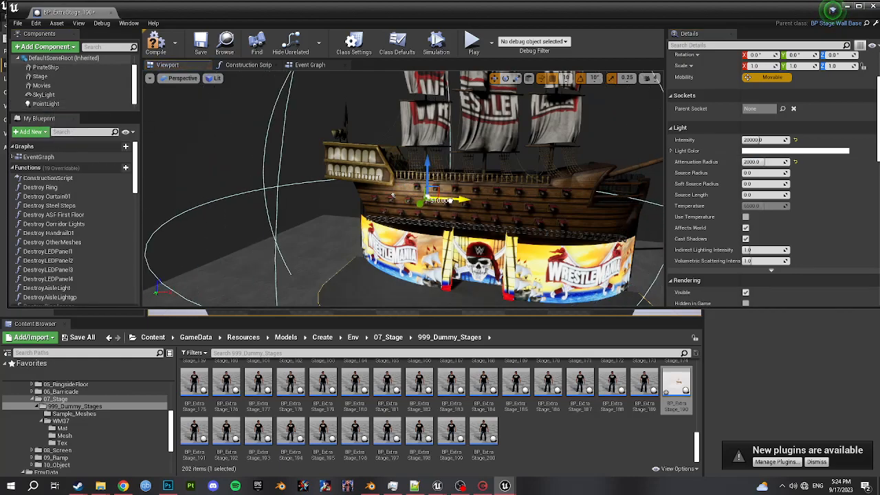
scroll(758, 138, up, 3)
key(ctrl+z)
scroll(75, 100, down, 1)
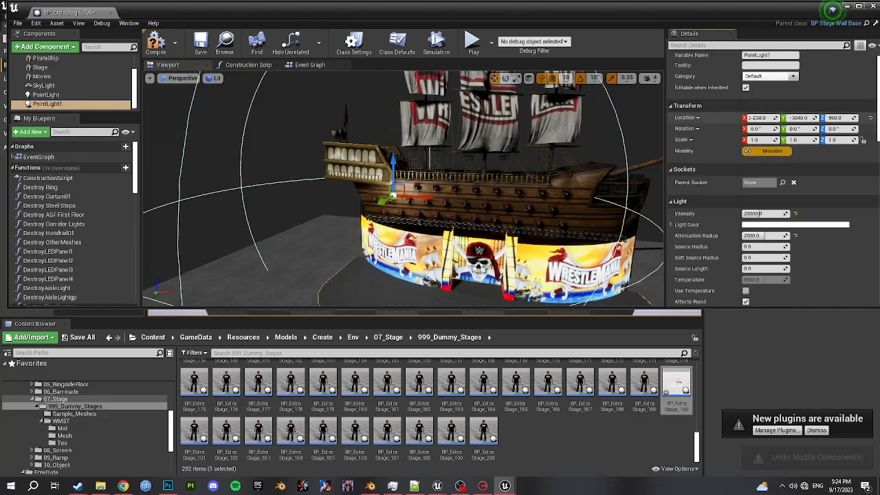
click(758, 118)
text(860)
key(Return)
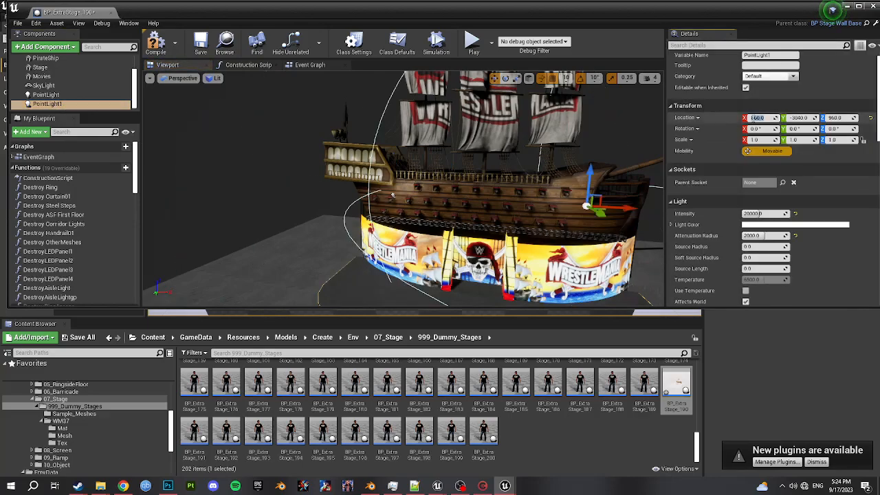
Duplicate the bow-side point light and set the new copy's X location to 0, at the ship's middle
key(ctrl+w)
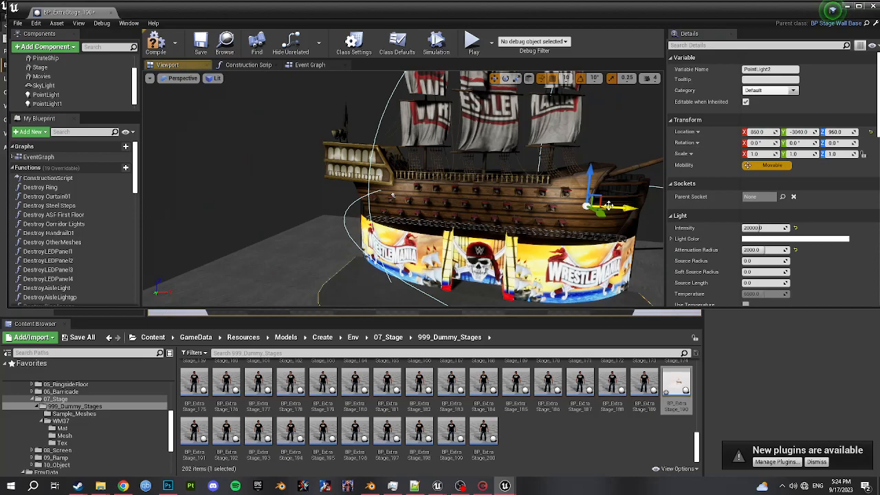
click(756, 131)
text(0)
key(Return)
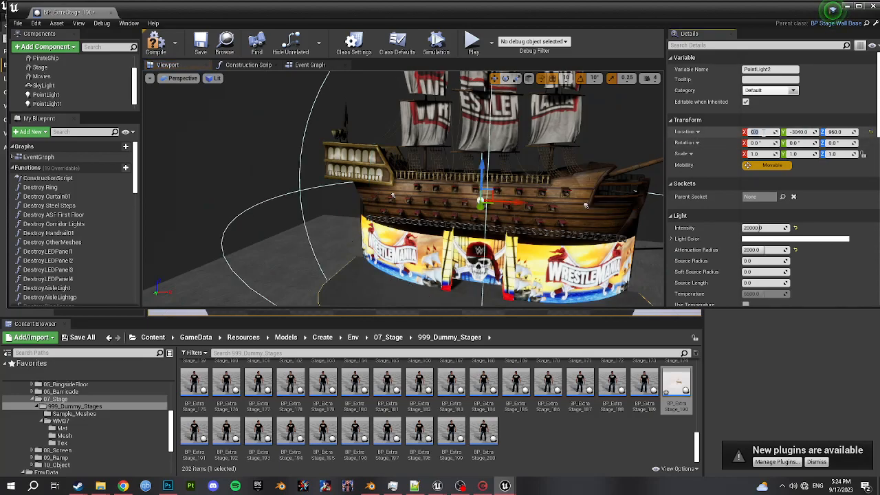
Duplicate all three point lights along the ship's hull to get a second set
scroll(50, 93, down, 1)
click(48, 86)
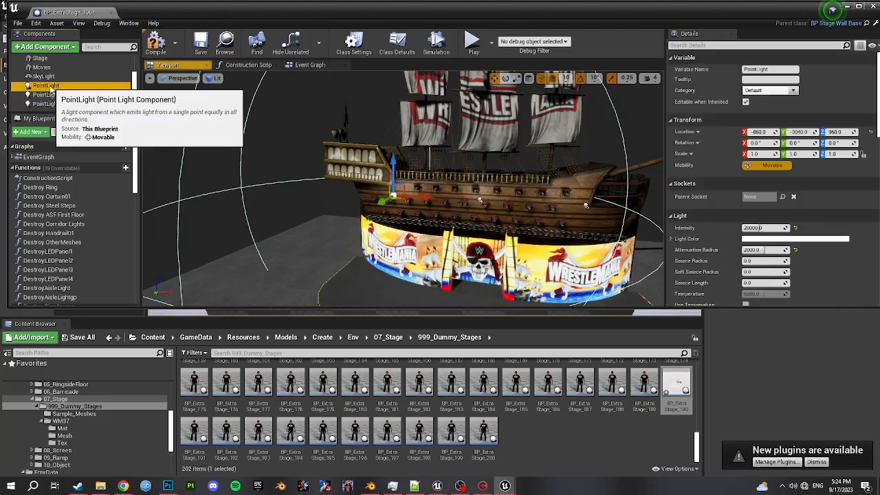
key(ctrl+w)
click(55, 95)
key(ctrl+w)
scroll(55, 95, down, 1)
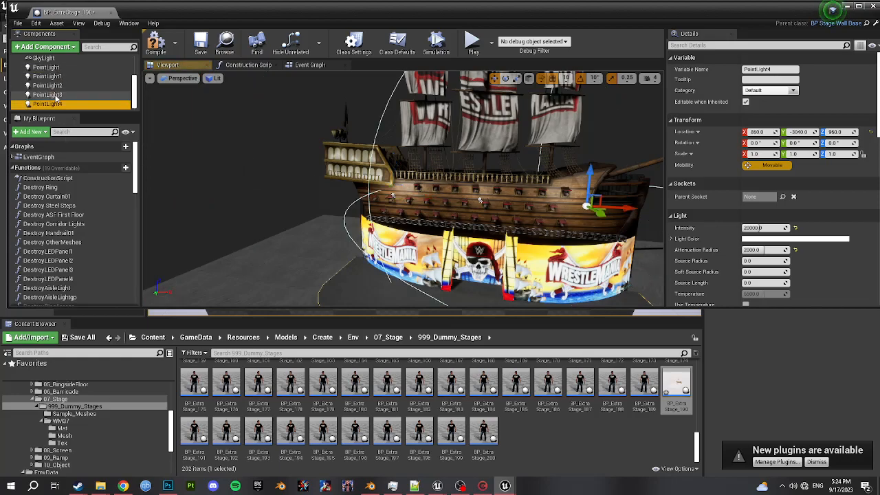
click(56, 97)
key(ctrl+w)
scroll(58, 97, down, 1)
Select PointLight3, PointLight4 and PointLight5 together and raise them to a Z location of 2010 in front of the sails
click(60, 88)
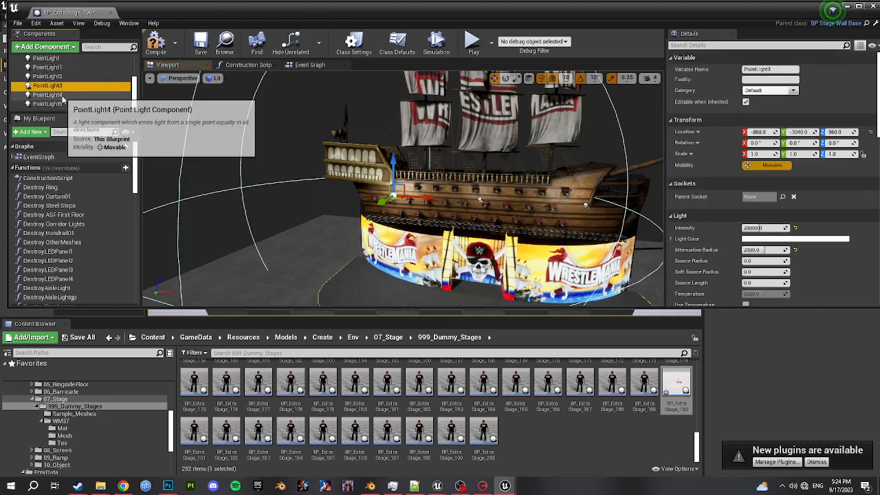
shift+click(52, 104)
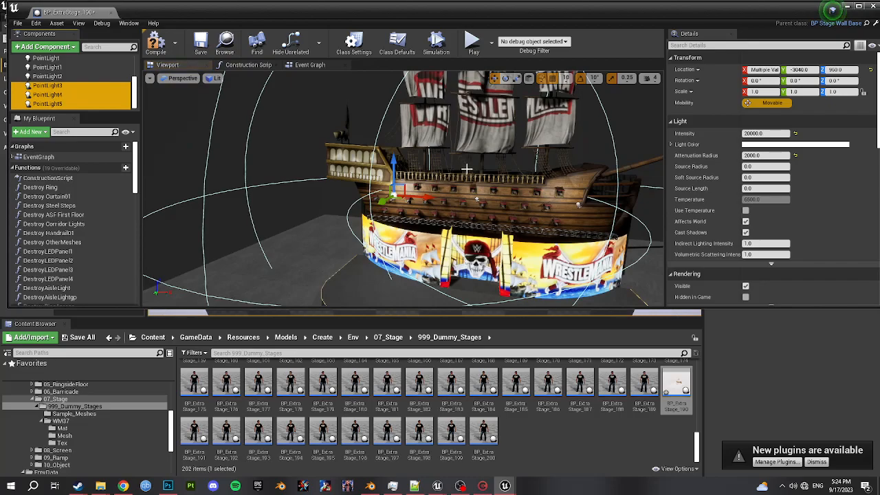
drag(398, 167, 394, 88)
right_drag(399, 138, 375, 137)
Compile and save BP_ExtraStage_190 and close its Blueprint editor
click(158, 47)
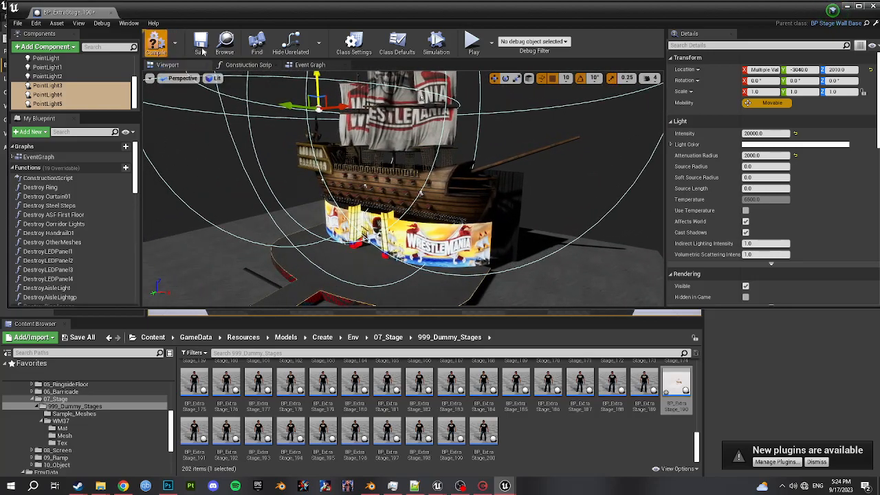
click(202, 48)
click(874, 7)
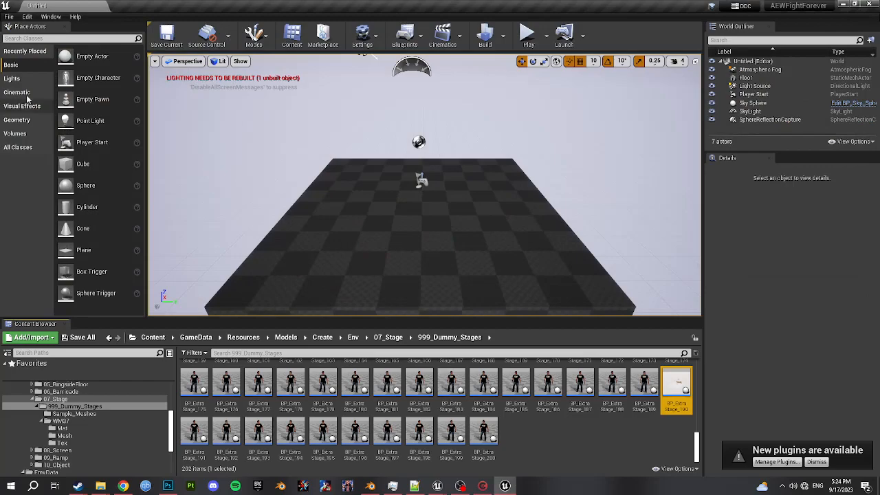
Package the project for Windows (64-bit)
click(9, 16)
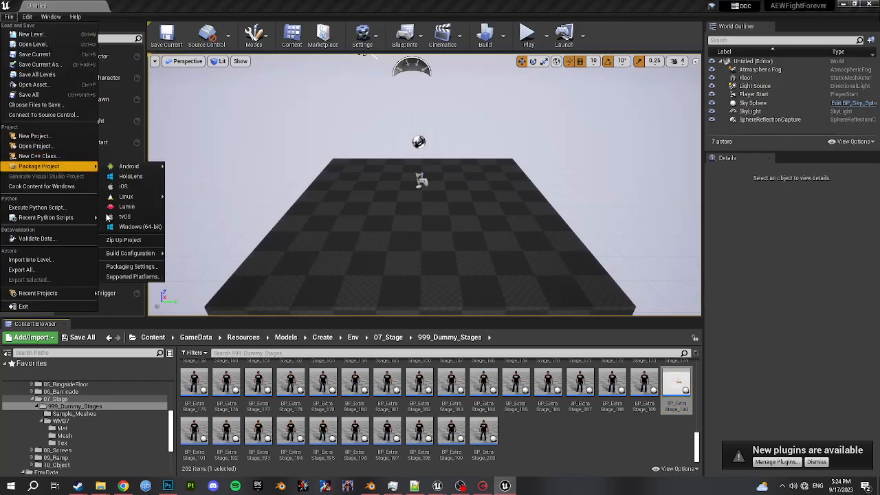
click(137, 226)
click(361, 231)
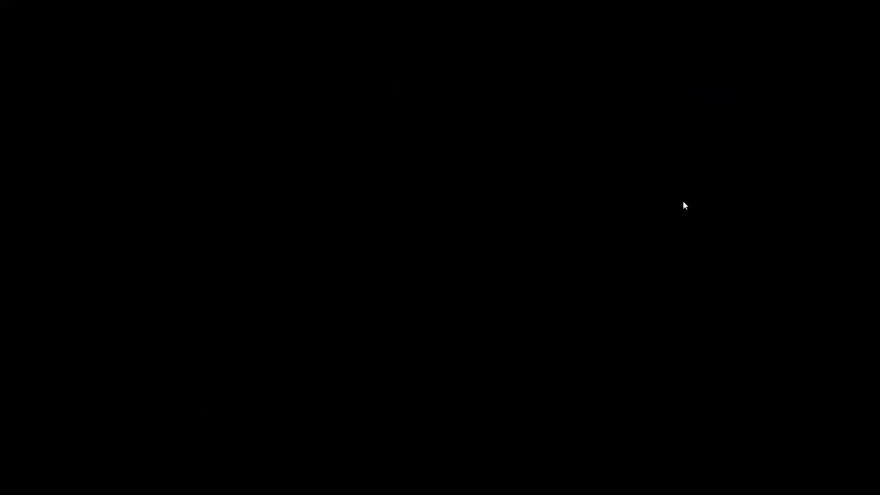
In AEW Fight Forever's custom arena editor, open the Stage & Ramp stage selection and examine the lit pirate ship stage
key(Return)
key(Right)
key(Right)
key(Right)
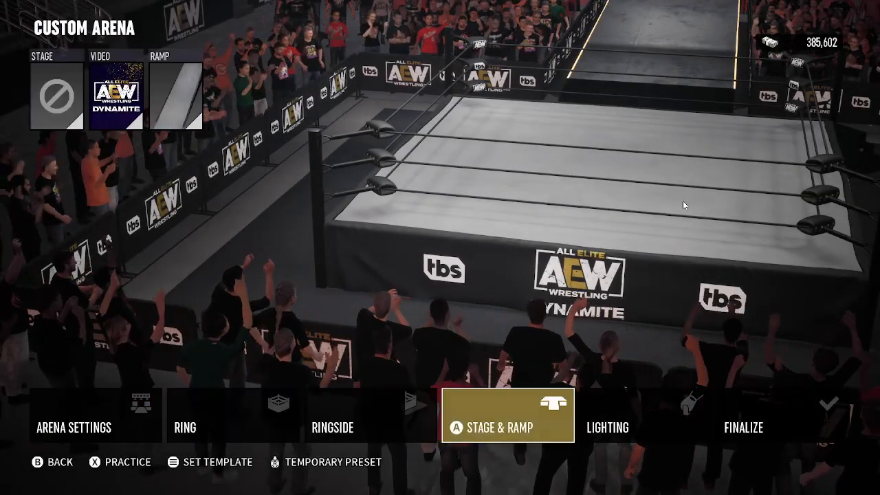
key(Return)
key(Return)
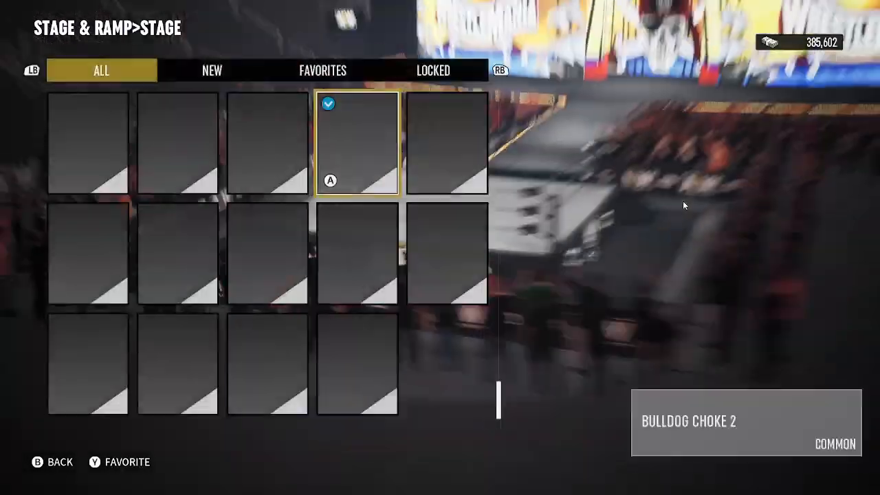
key(e)
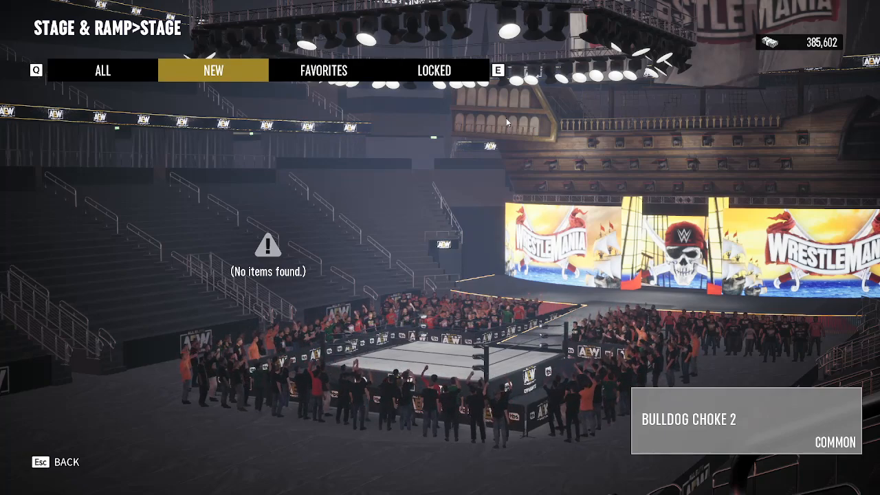
Switch to Unreal Editor, close the Widget Reflector window, and examine the stage platform, ramp and screens of BP_ExtraStage_190 in the 3D view
key(alt+Tab)
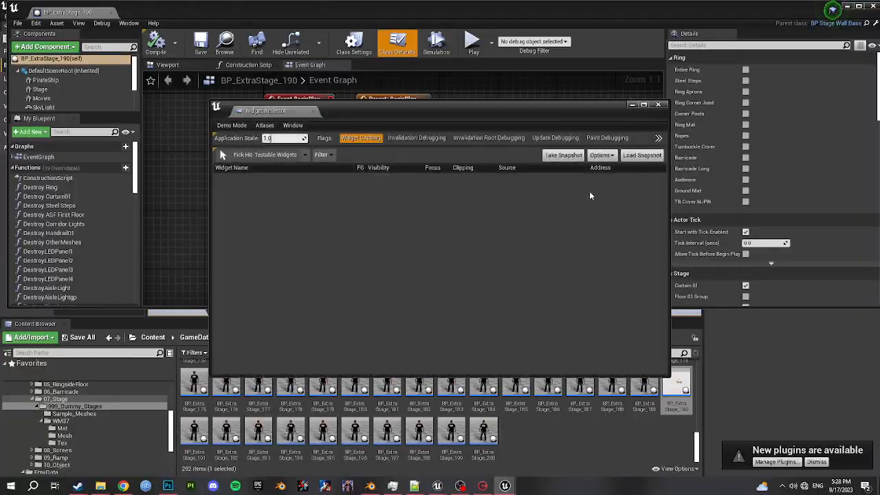
click(657, 105)
click(167, 65)
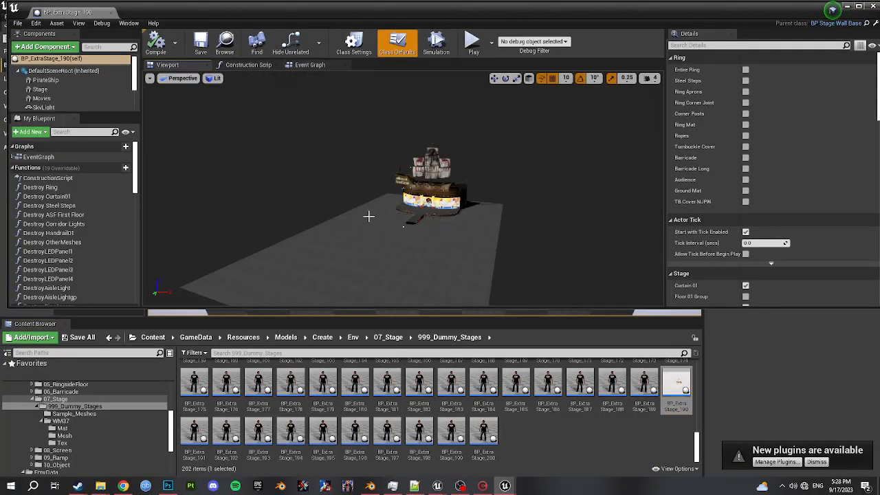
scroll(403, 200, up, 8)
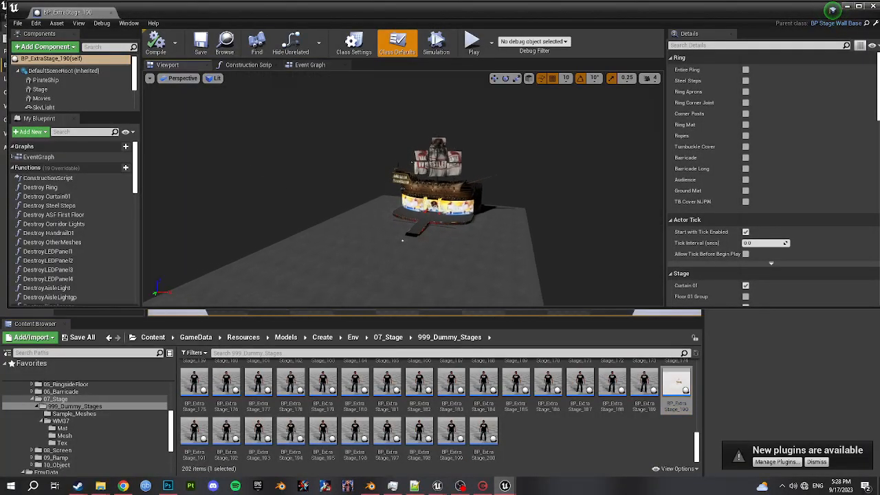
scroll(402, 238, up, 6)
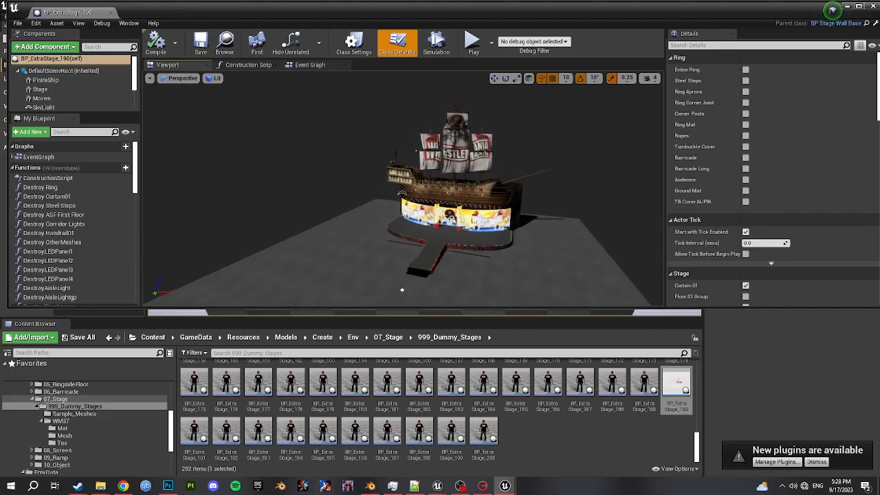
right_drag(403, 189, 301, 149)
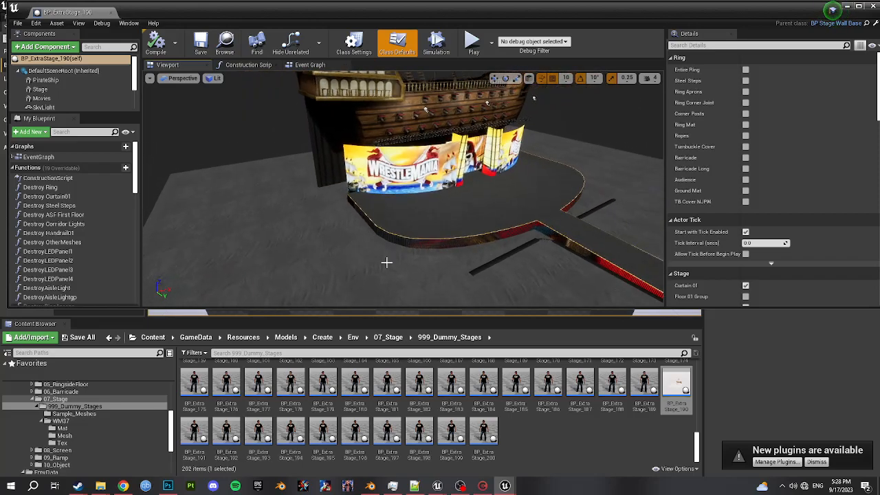
right_drag(557, 242, 589, 211)
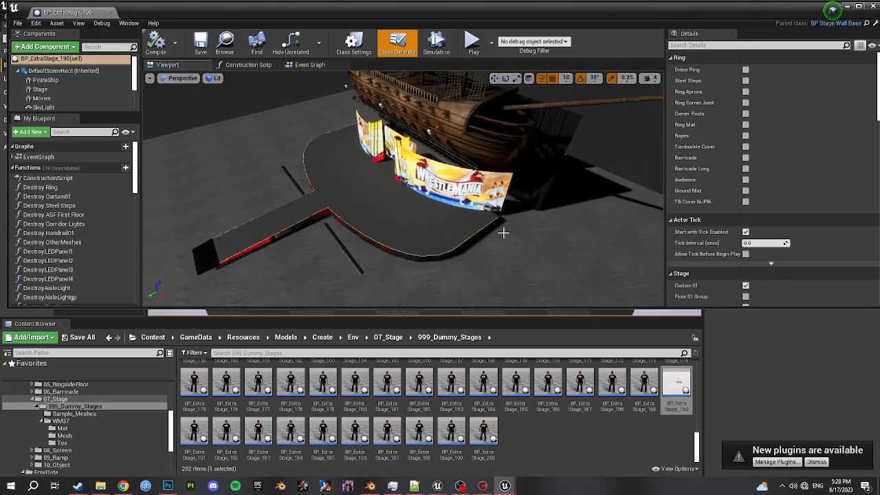
right_drag(430, 246, 412, 236)
right_drag(403, 189, 414, 189)
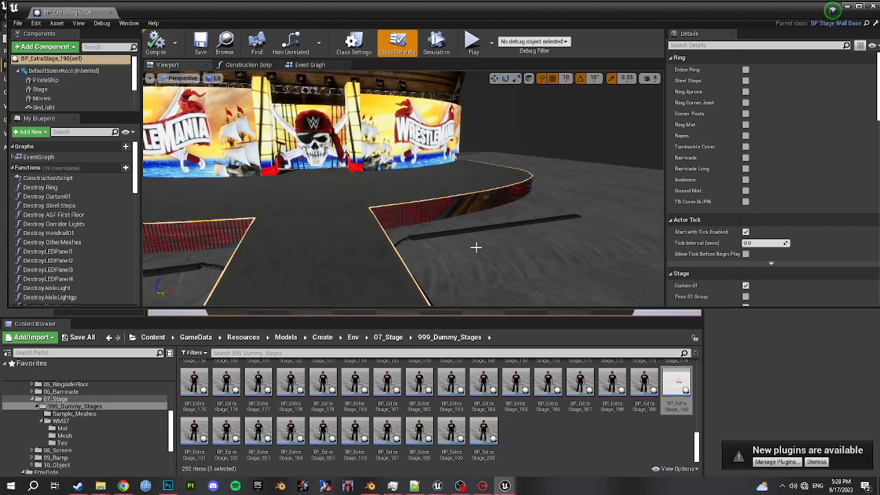
right_drag(476, 247, 462, 234)
Open the Stage component's static mesh in its own editor and display its complex collision
click(328, 196)
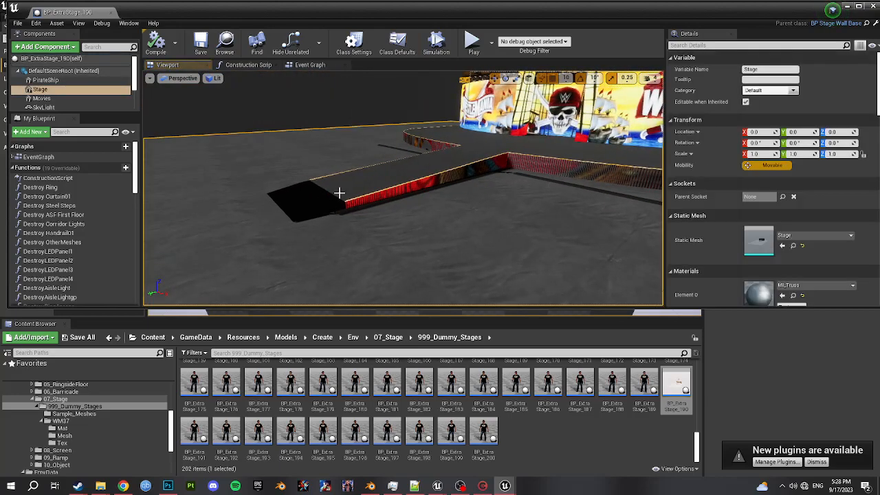
right_drag(415, 137, 496, 129)
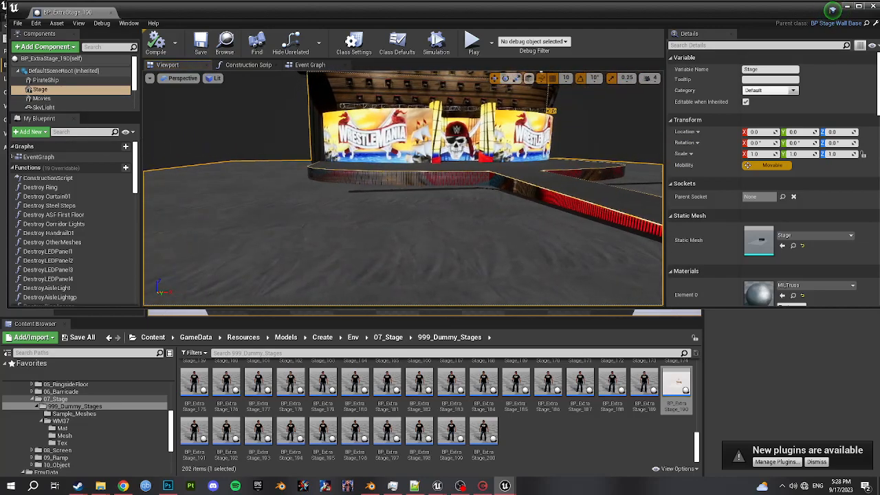
double_click(758, 239)
right_drag(385, 185, 321, 185)
scroll(789, 152, down, 5)
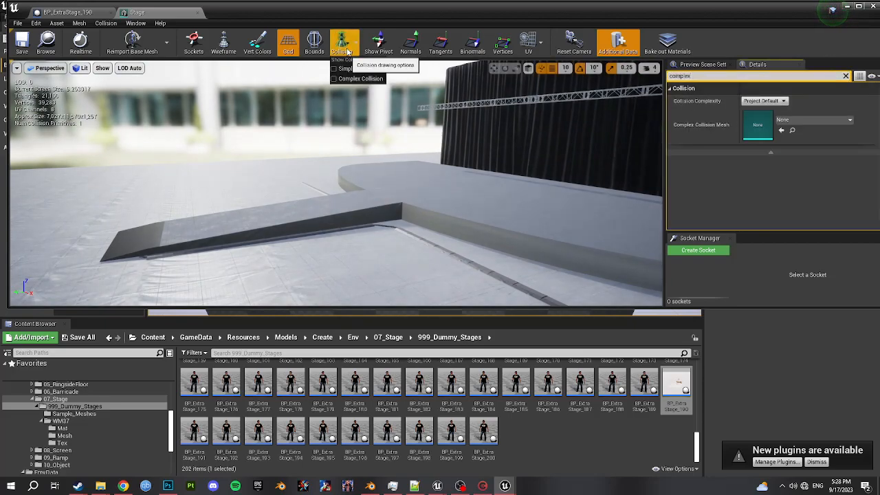
click(349, 81)
right_drag(336, 183, 376, 210)
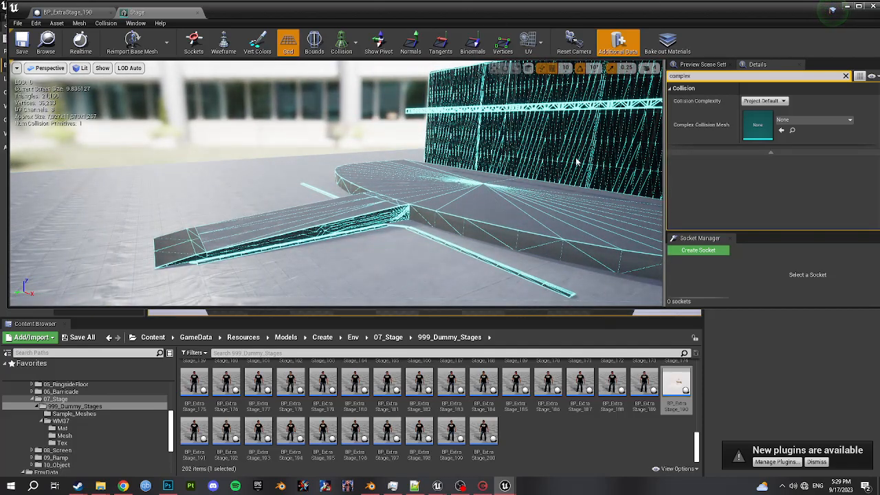
right_drag(456, 214, 447, 215)
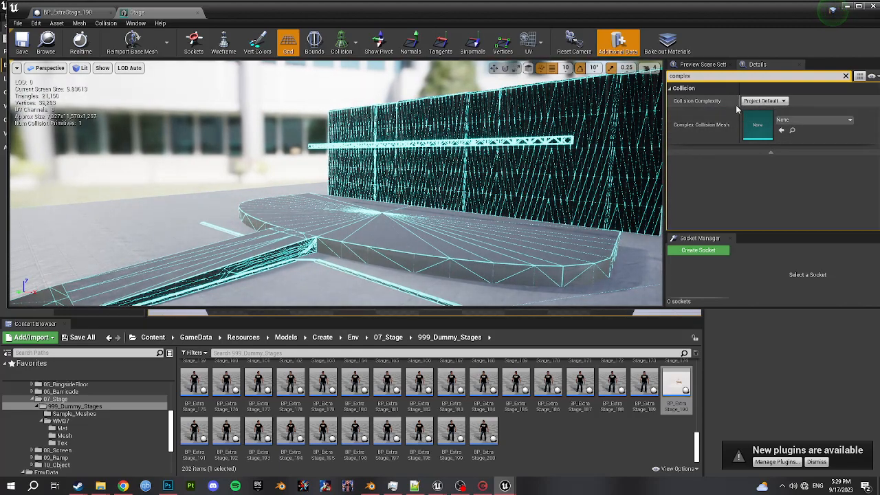
Set the Stage mesh's Collision Complexity to Use Complex Collision As Simple, then save and close the mesh
click(763, 101)
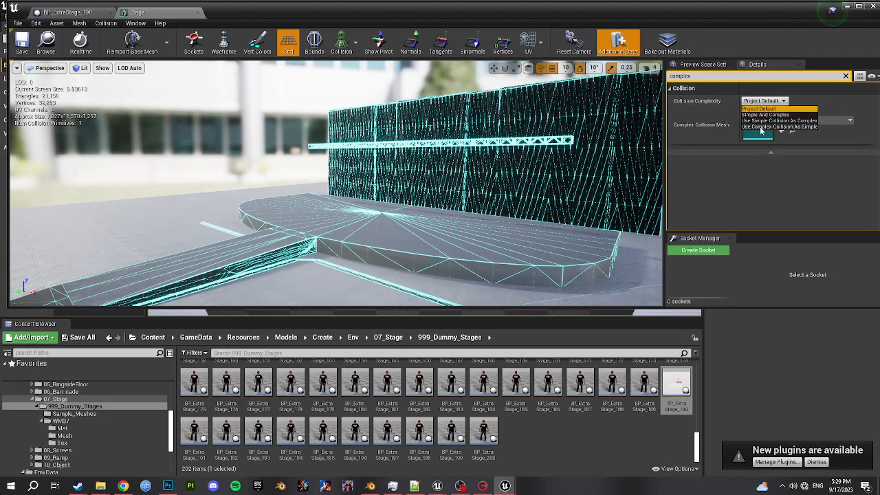
click(762, 128)
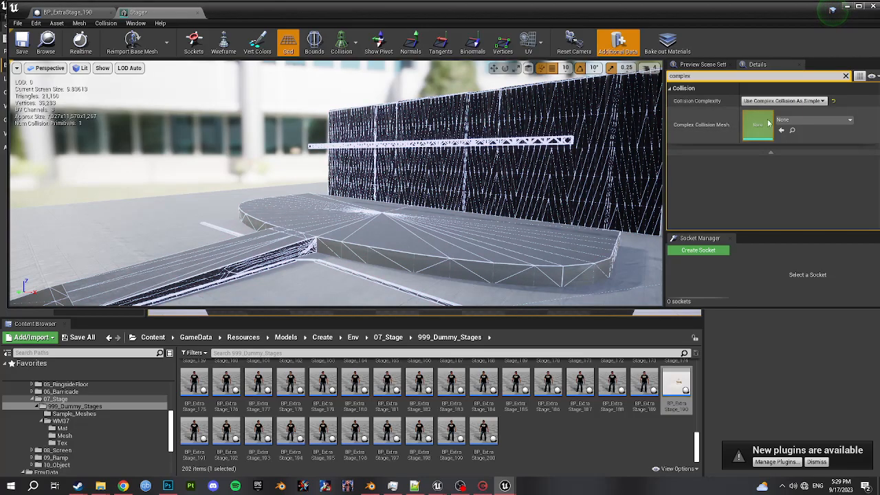
right_drag(523, 233, 231, 269)
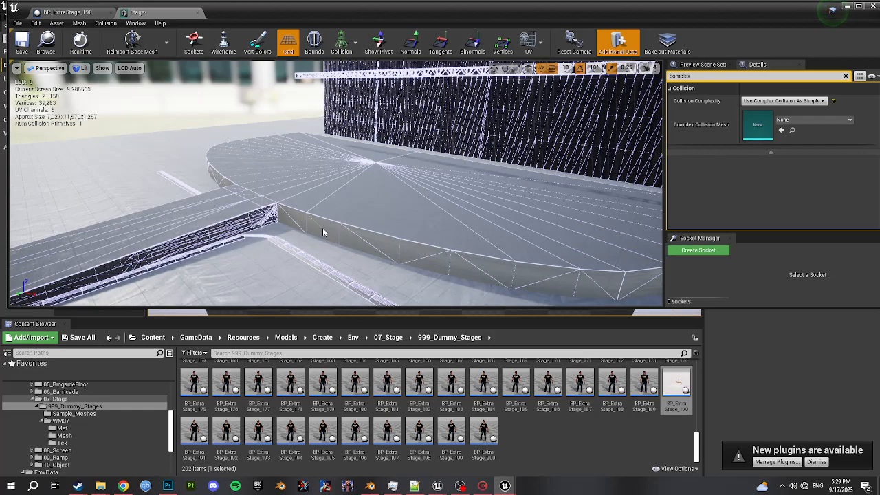
right_drag(337, 186, 312, 224)
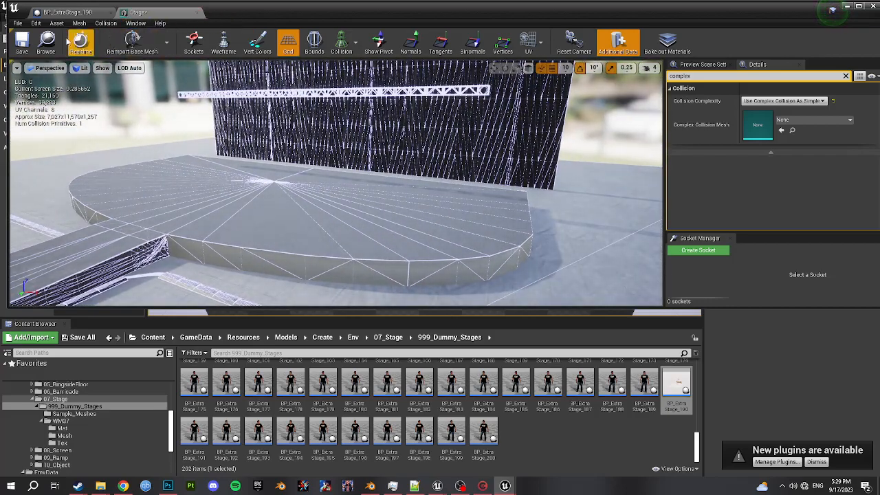
click(22, 46)
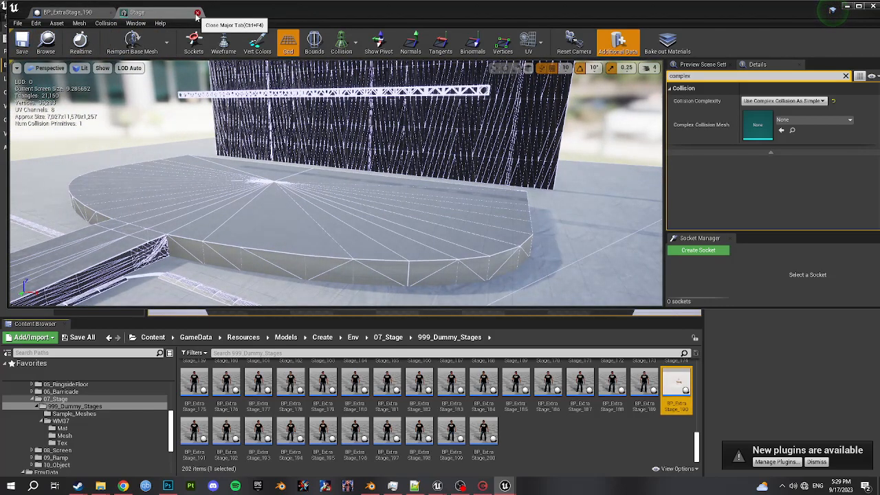
click(197, 14)
Set the Stage component's Collision Presets to BlockAll
scroll(761, 198, down, 15)
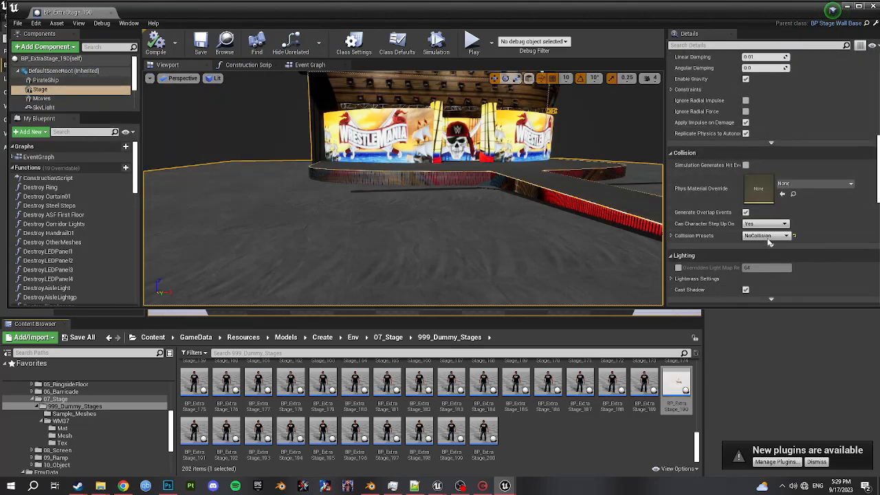
click(764, 235)
click(759, 265)
Add a Box Collision component under the DefaultSceneRoot of the stage blueprint
right_drag(403, 189, 332, 194)
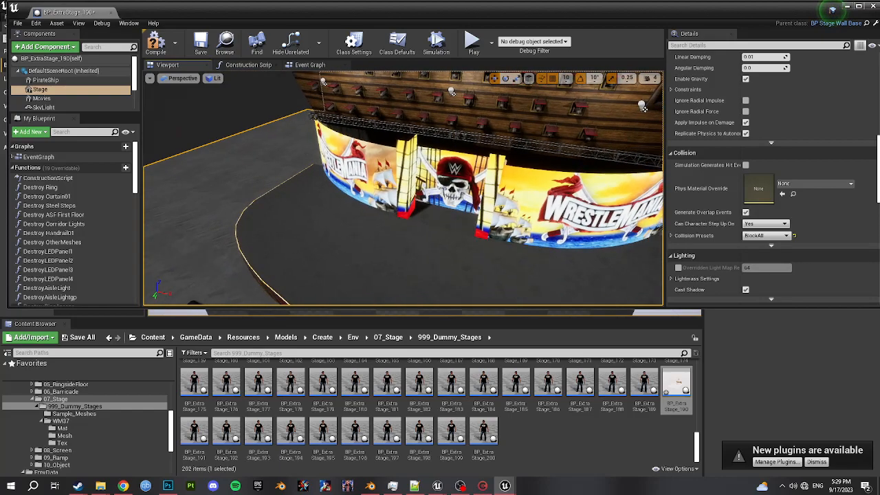
click(369, 208)
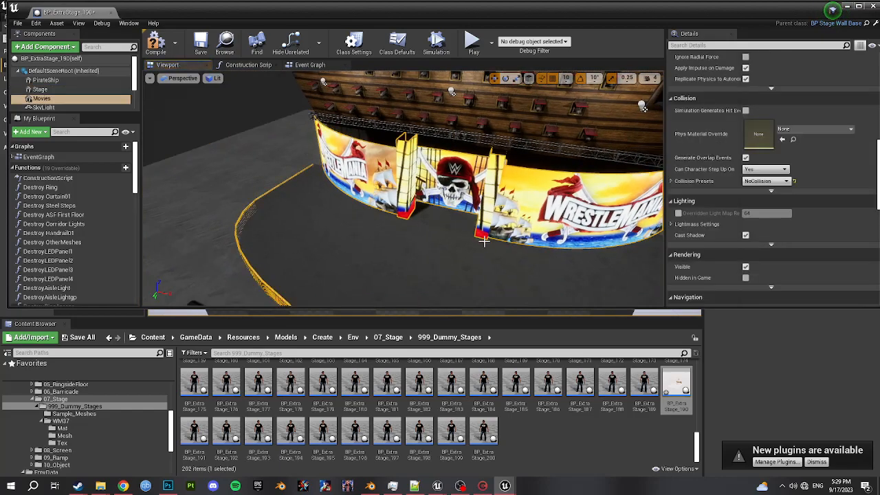
mouse_move(319, 244)
right_down()
mouse_move(303, 249)
mouse_move(318, 244)
right_up()
click(55, 71)
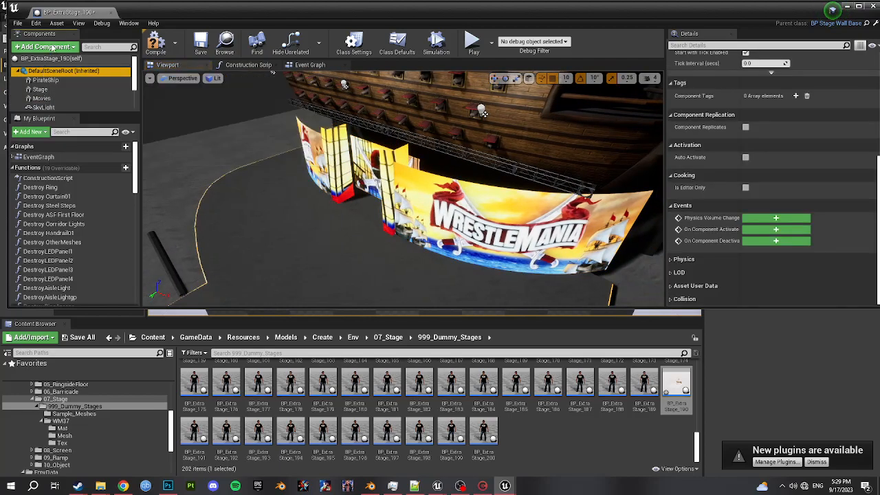
click(53, 46)
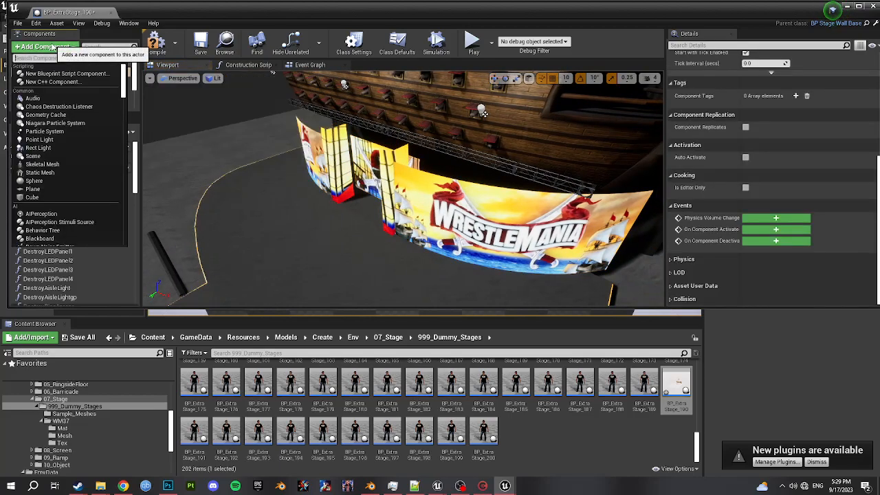
text(box)
key(Return)
Move the new collision box along the stage to the entrance opening in the middle of the WrestleMania screens
right_drag(265, 177, 304, 193)
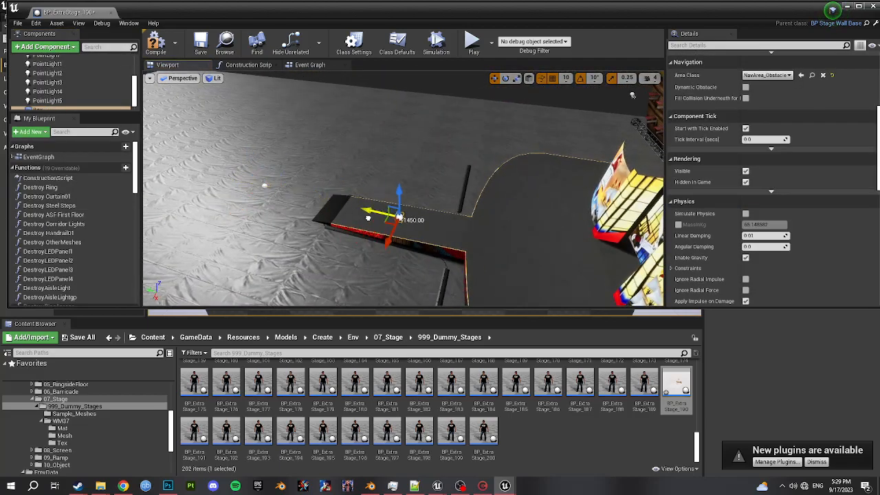
drag(570, 242, 574, 243)
key(a)
right_drag(574, 242, 694, 243)
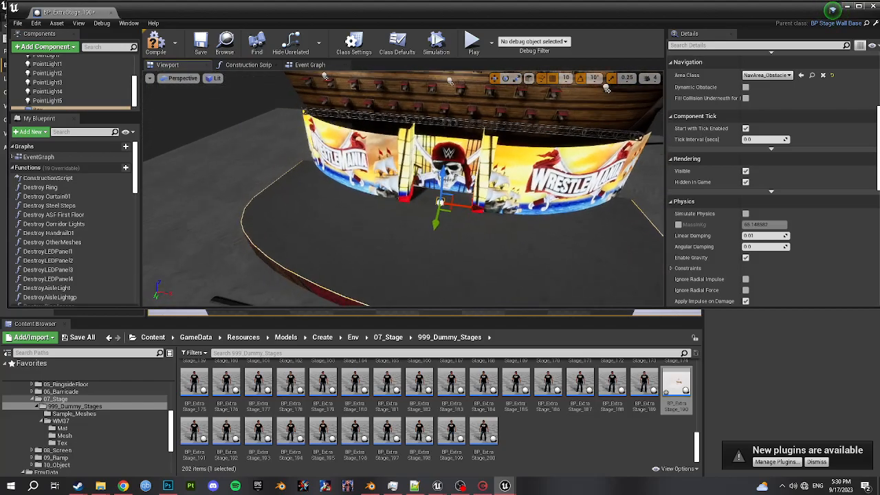
right_drag(508, 213, 491, 213)
Scale the collision box into a wide, thin wall across the screens, with a Z scale of 25, and raise it to Z 780
key(w)
key(e)
key(r)
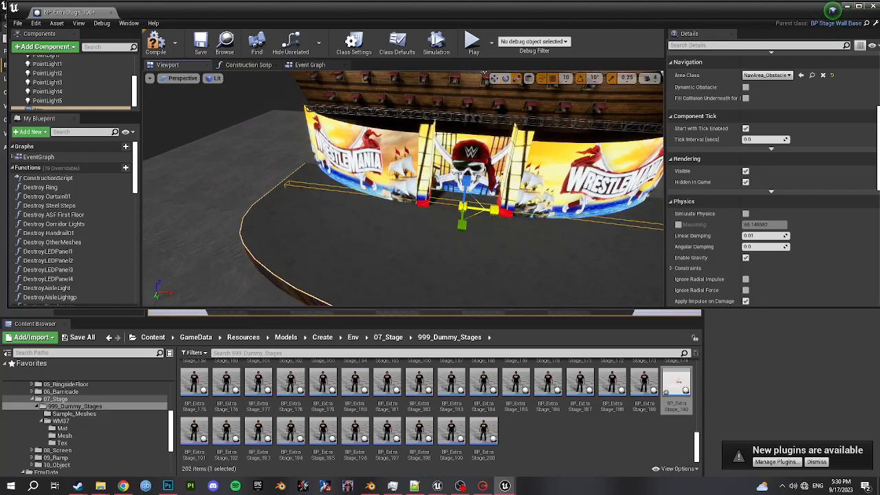
drag(466, 182, 492, 94)
key(s)
right_drag(485, 141, 406, 139)
key(d)
right_drag(469, 126, 330, 234)
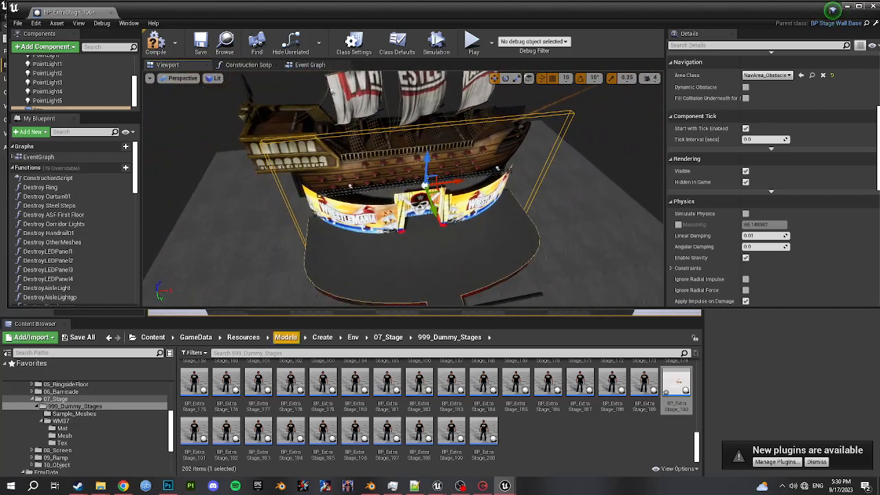
scroll(84, 97, down, 1)
Duplicate the wall-shaped collision box, pull the copy forward over the stage platform, and rotate it to a yaw of -90 degrees
key(ctrl+w)
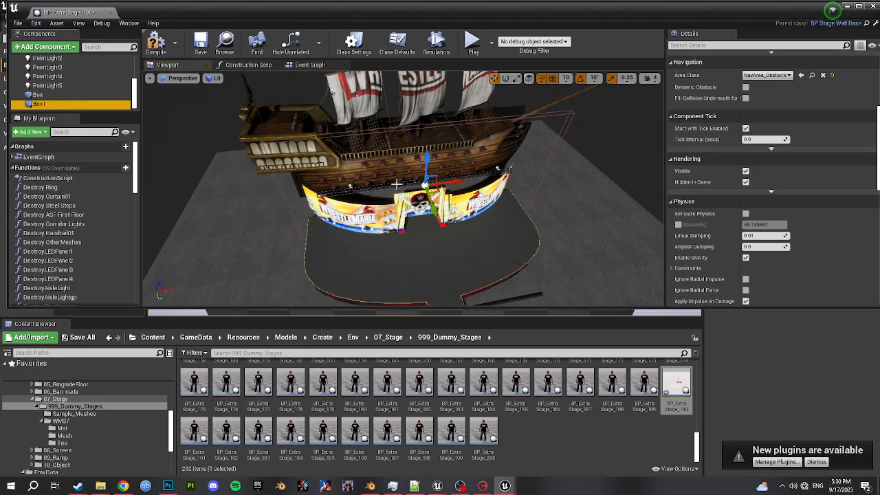
drag(435, 212, 399, 282)
key(e)
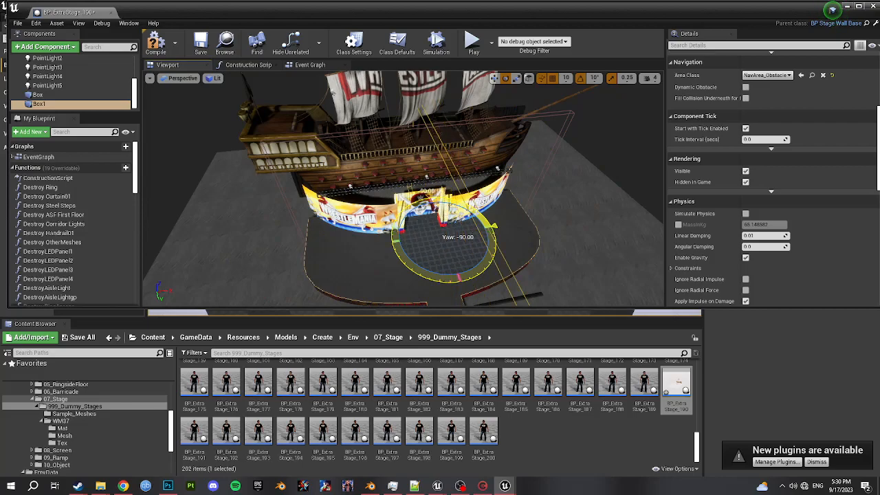
drag(398, 282, 394, 281)
mouse_move(454, 265)
right_down()
mouse_move(483, 303)
mouse_move(468, 273)
right_up()
Place the rotated collision wall along the stage's side at X -1510, and shorten it to an X scale of 41.5
key(w)
drag(454, 227, 334, 223)
mouse_move(348, 207)
right_down()
mouse_move(324, 215)
mouse_move(341, 214)
right_up()
key(w)
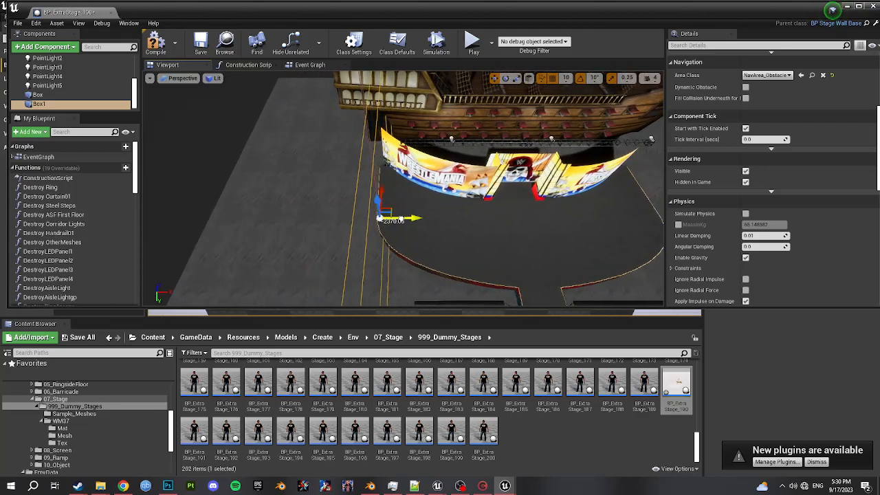
drag(396, 218, 394, 218)
key(d)
right_drag(475, 222, 435, 185)
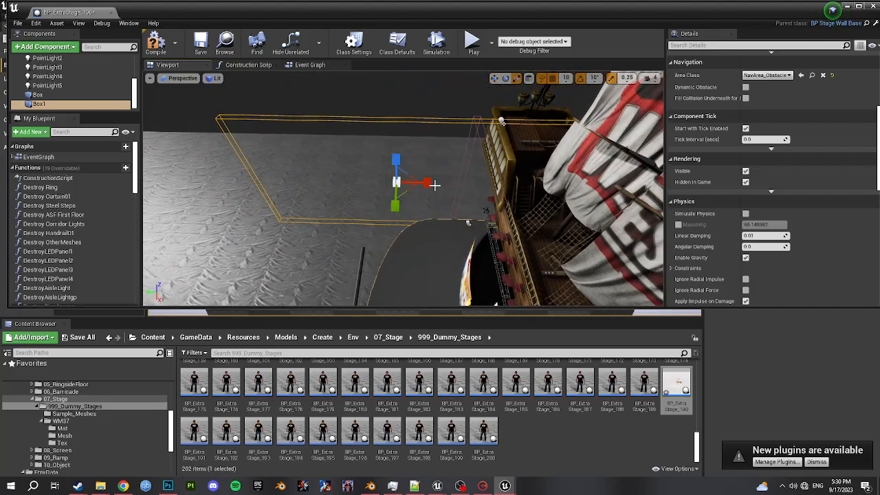
drag(427, 182, 398, 187)
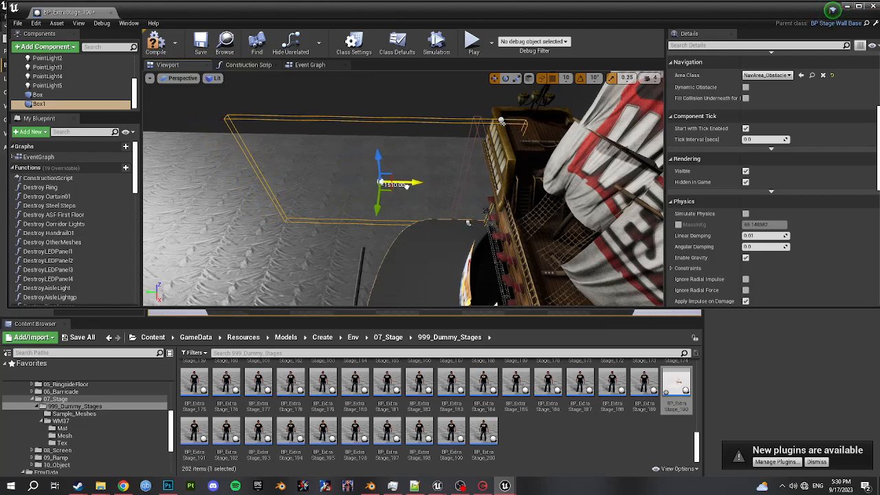
Duplicate the side collision wall and set the copy's X location to 1510 for the stage's opposite side
right_drag(405, 189, 533, 192)
double_click(49, 107)
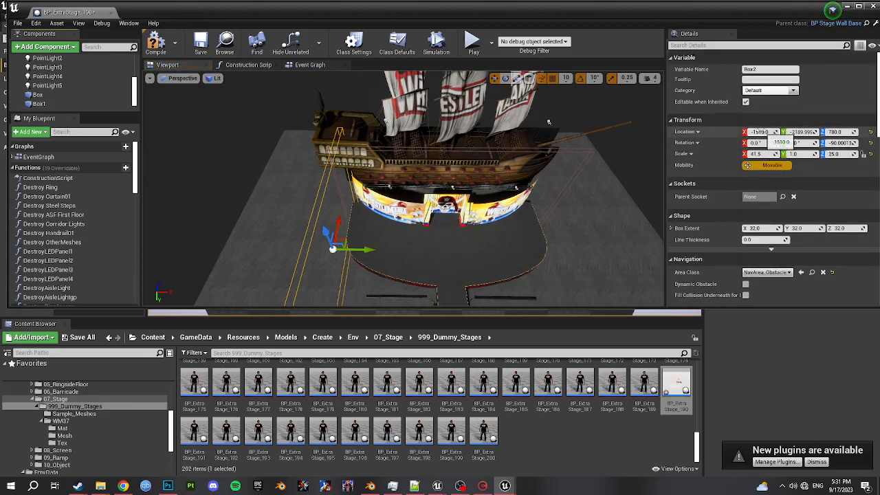
key(BackSpace)
key(Return)
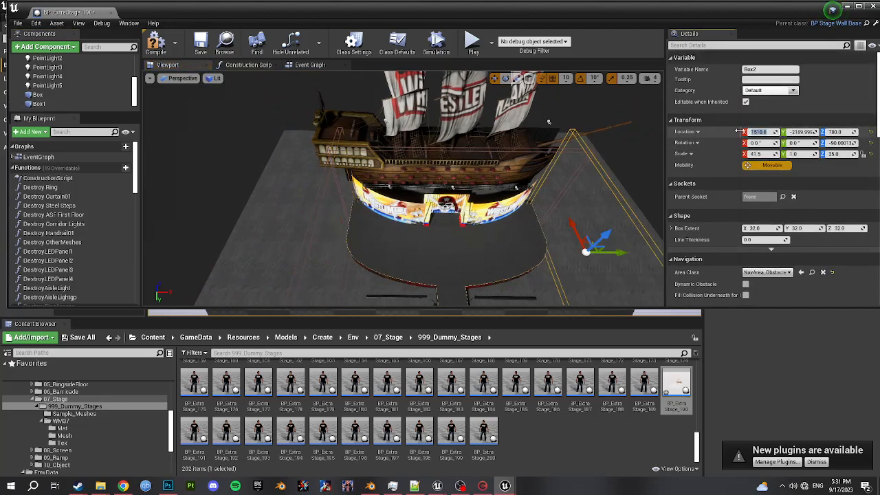
Duplicate the side collision wall at X 1510, move the copy inward to X 920, and rotate it to a yaw of about -30 degrees
key(s)
right_drag(505, 276, 516, 286)
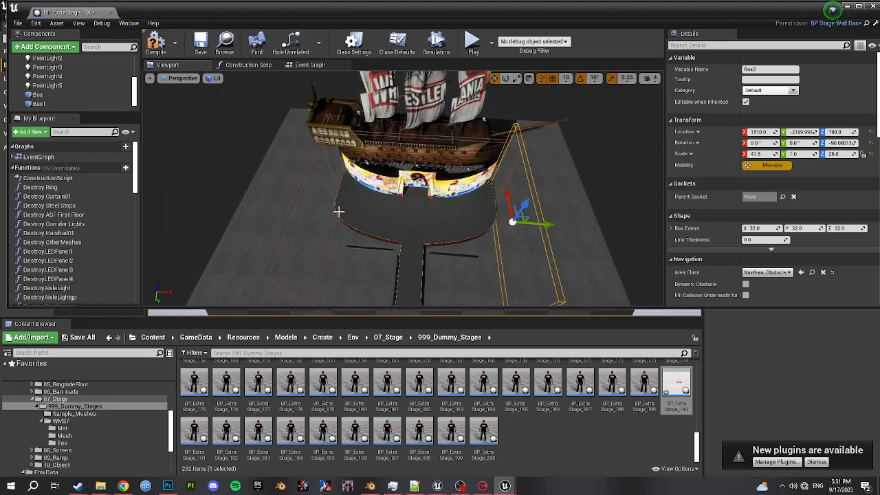
scroll(66, 98, down, 1)
click(53, 104)
key(ctrl+w)
drag(539, 224, 512, 219)
key(e)
right_drag(489, 208, 428, 228)
drag(451, 211, 419, 218)
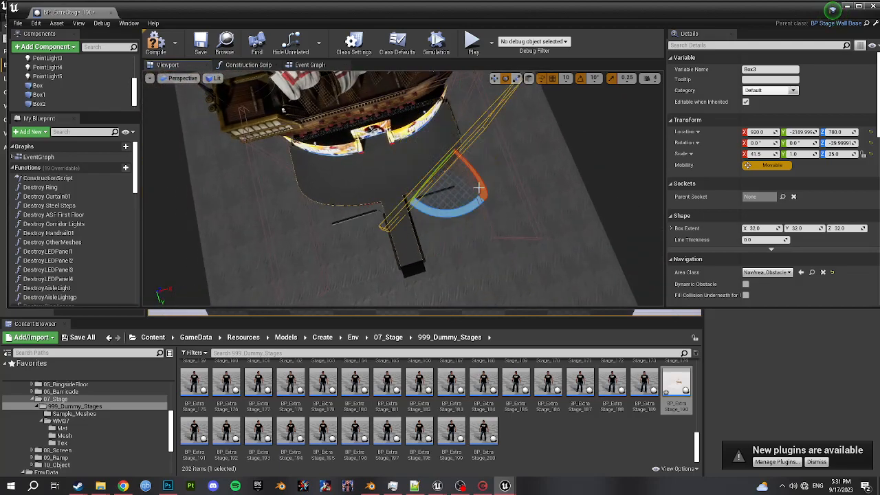
Angle the diagonal collision wall to a yaw of about -40 degrees, shorten it to X scale 17.25, and place it near X 1239, Y -2365
key(r)
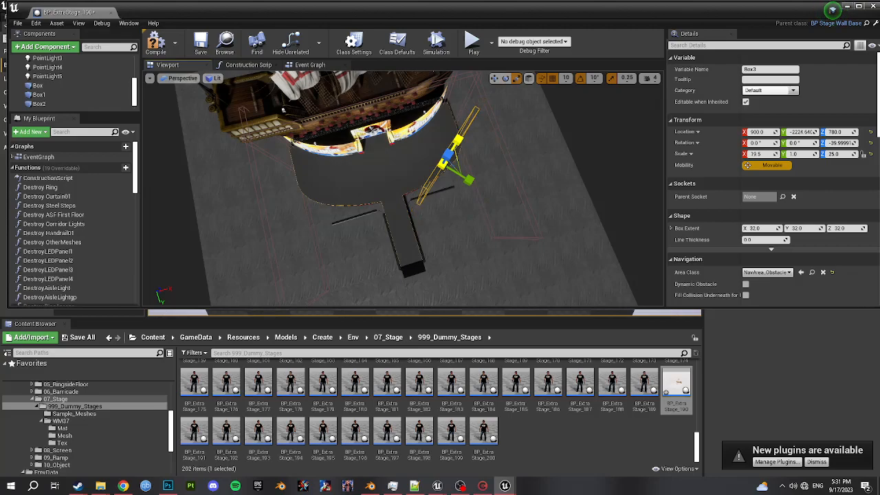
drag(458, 139, 564, 17)
right_drag(514, 205, 442, 206)
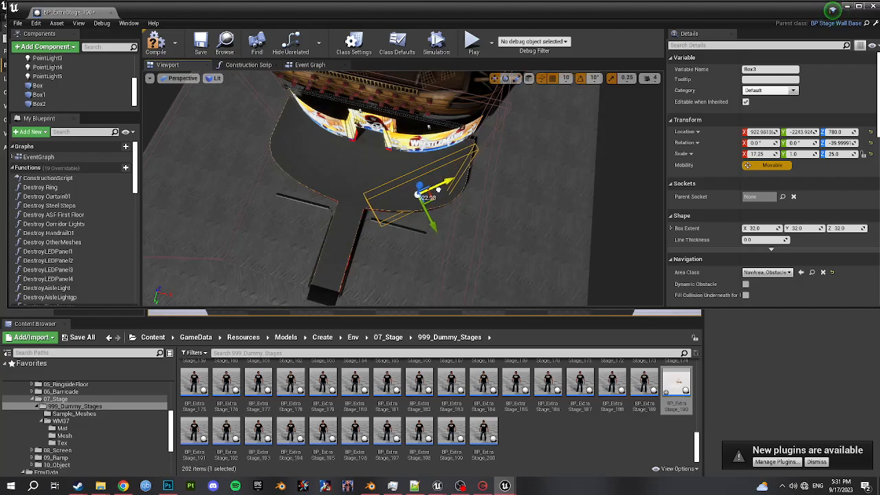
drag(458, 211, 463, 221)
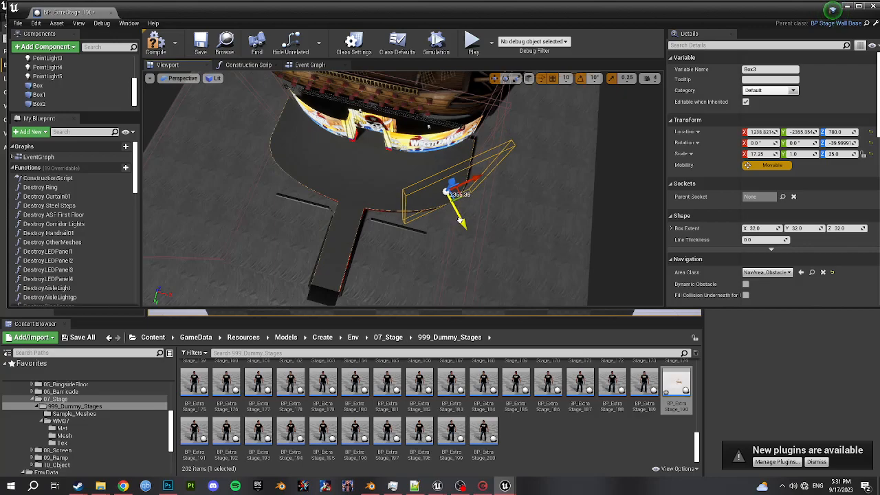
Duplicate the diagonal collision wall and negate the copy's X location to put it at about -1239 on the stage's opposite side
right_drag(463, 221, 393, 259)
scroll(68, 110, down, 2)
click(69, 107)
key(ctrl+w)
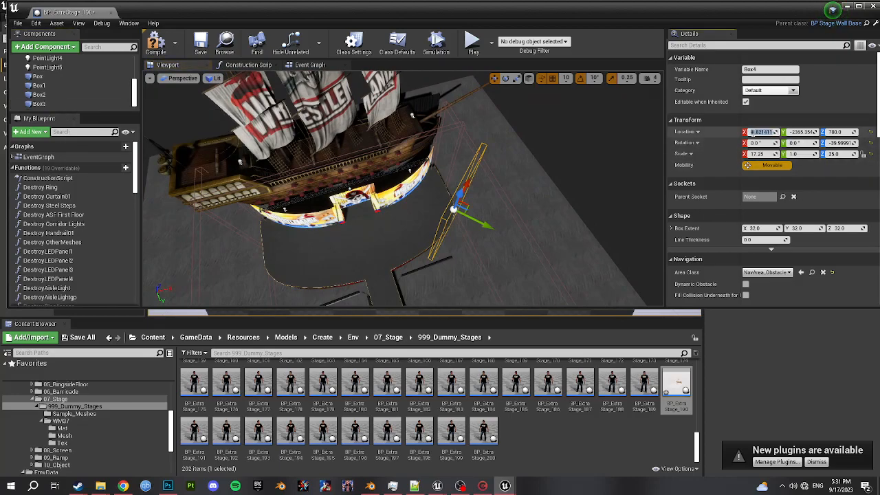
click(753, 133)
key(Home)
text(-)
key(Return)
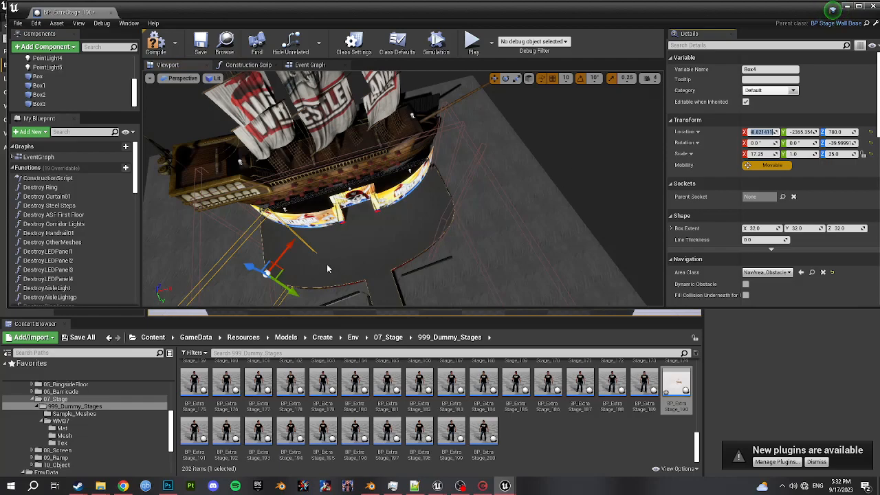
Set the duplicated diagonal wall's yaw to 40 degrees
key(e)
right_drag(396, 252, 390, 250)
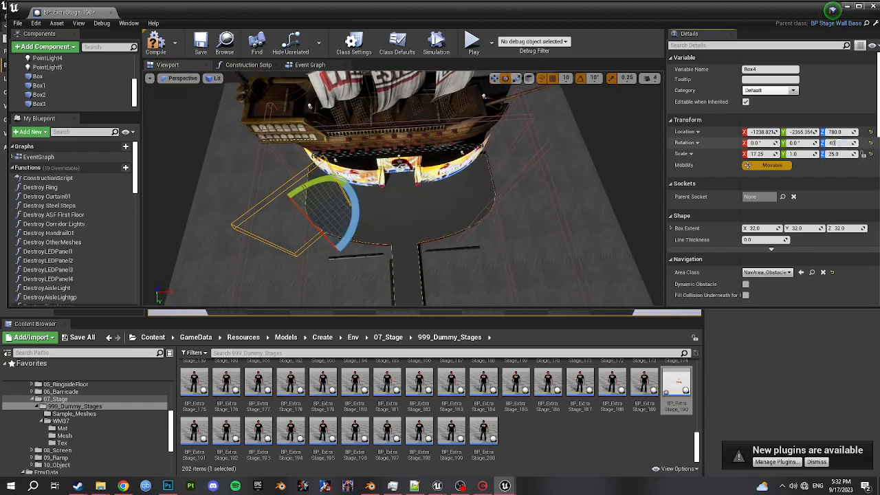
click(839, 142)
text(40)
key(Return)
Select both diagonal collision walls together and lower them to a Z location of 680
mouse_move(600, 182)
right_down()
mouse_move(572, 185)
mouse_move(594, 187)
mouse_move(598, 168)
mouse_move(587, 161)
mouse_move(599, 185)
right_up()
scroll(33, 77, down, 1)
ctrl+click(39, 94)
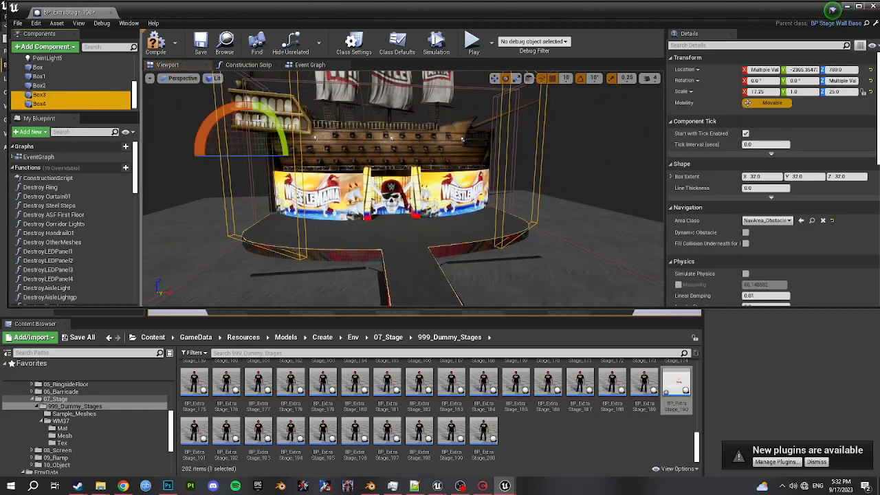
click(259, 119)
key(w)
click(71, 96)
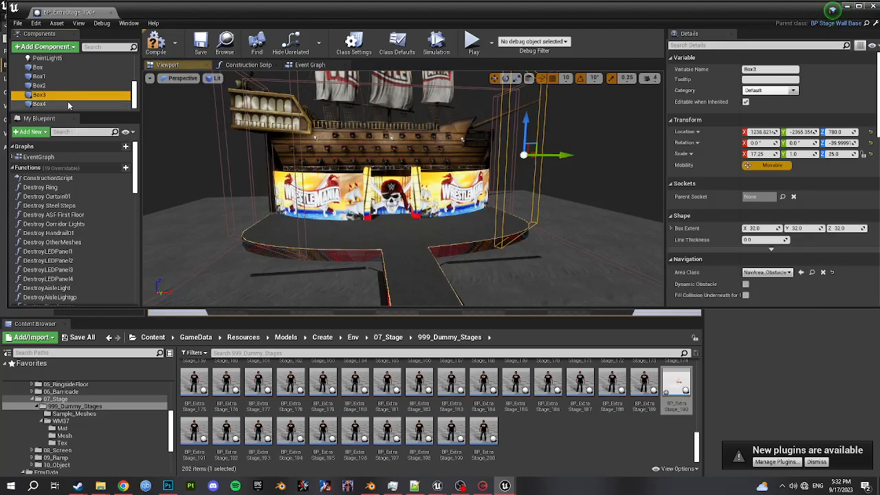
ctrl+click(68, 103)
drag(528, 121, 527, 131)
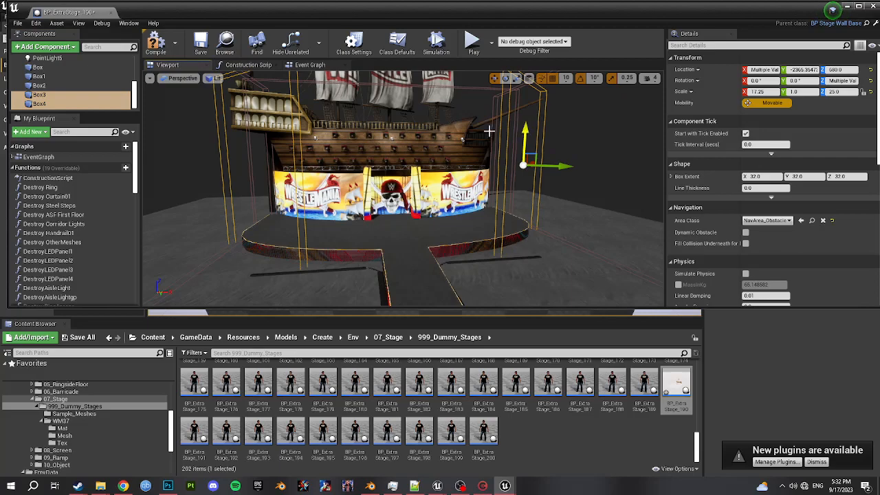
Duplicate the diagonal wall with the 40-degree yaw and rotate the copy to a yaw of 0 degrees
key(s)
right_drag(413, 185, 407, 206)
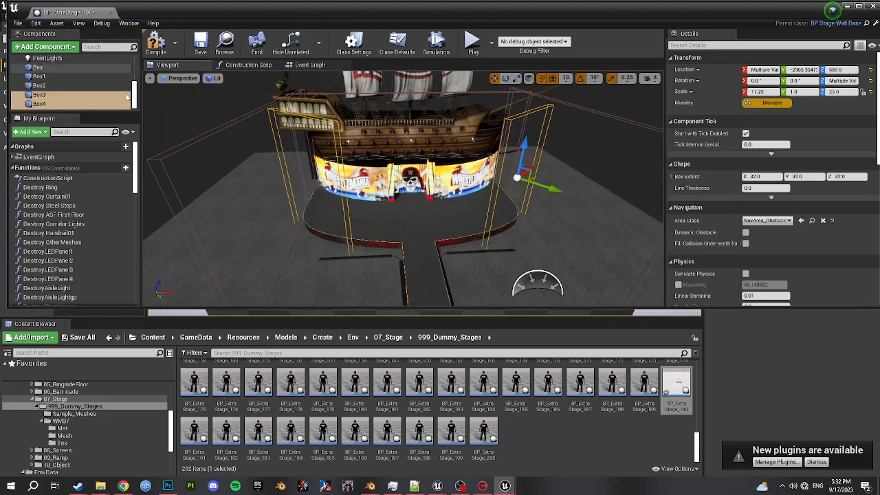
click(95, 87)
click(327, 196)
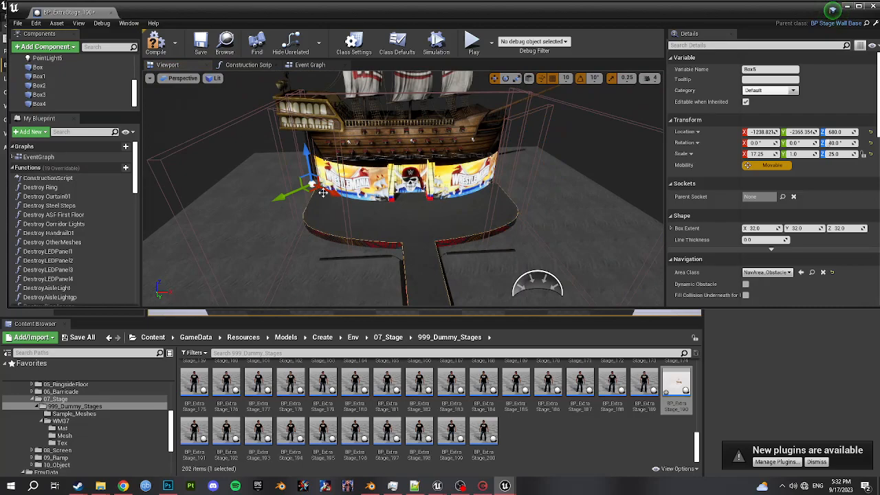
scroll(67, 101, down, 1)
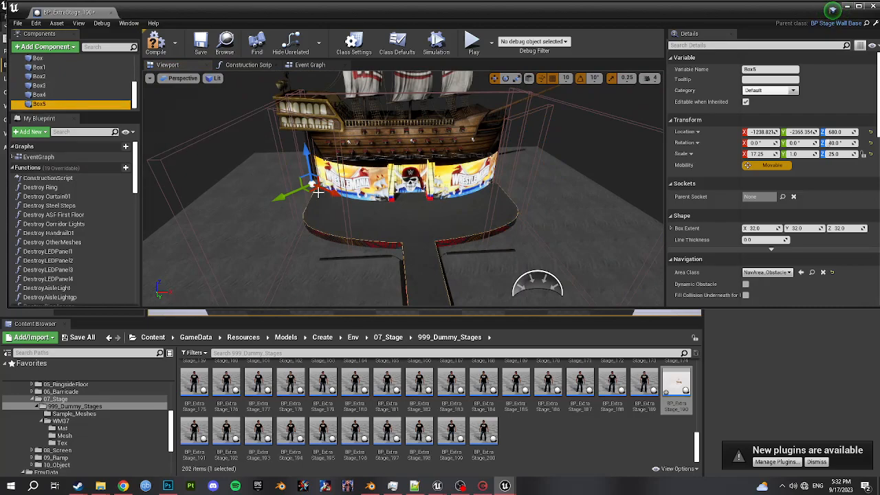
click(264, 194)
click(60, 105)
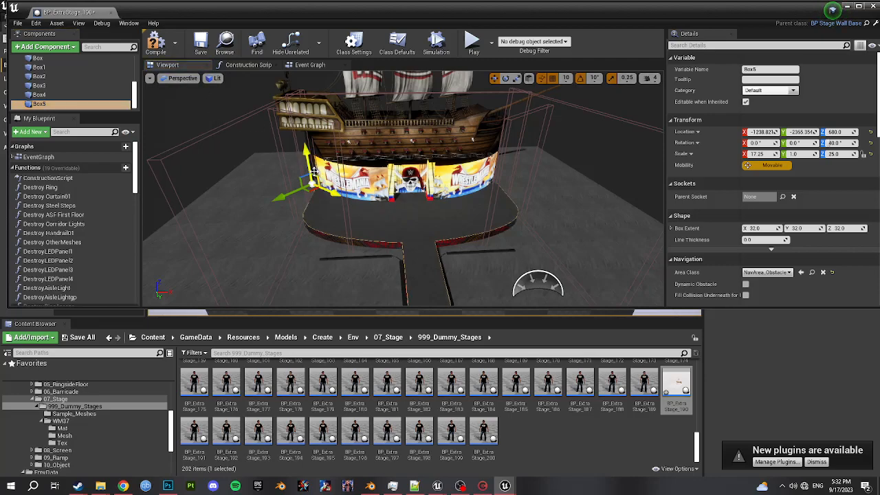
key(e)
drag(347, 203, 354, 184)
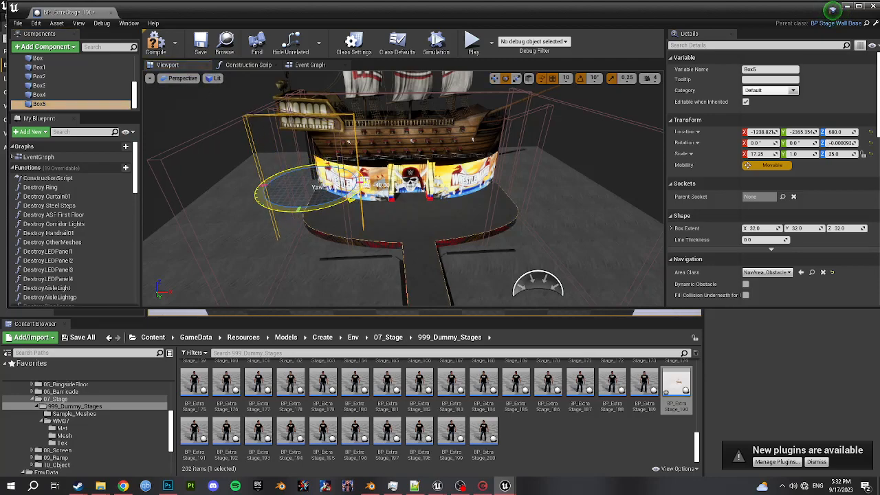
click(338, 206)
Move the straightened wall along the stage's front edge beside the ramp, to about X -769, Y -2055
right_drag(338, 206, 321, 252)
key(w)
key(s)
key(w)
drag(340, 207, 405, 225)
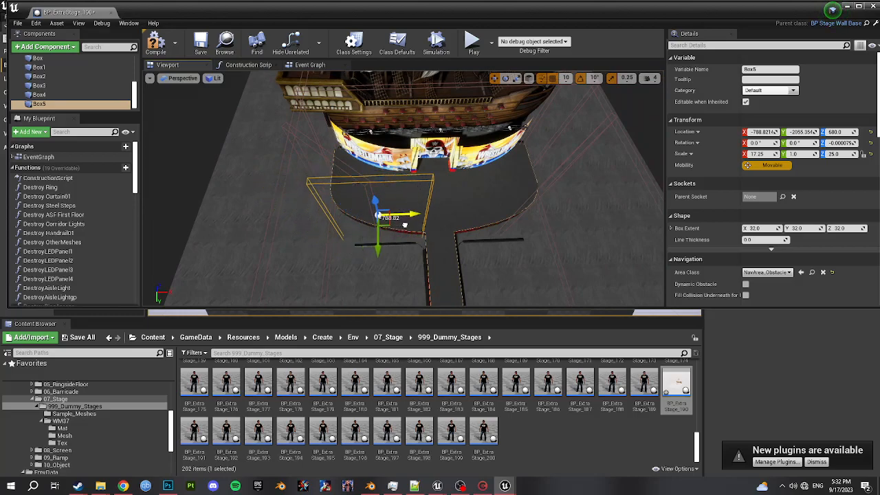
key(d)
right_drag(454, 187, 453, 183)
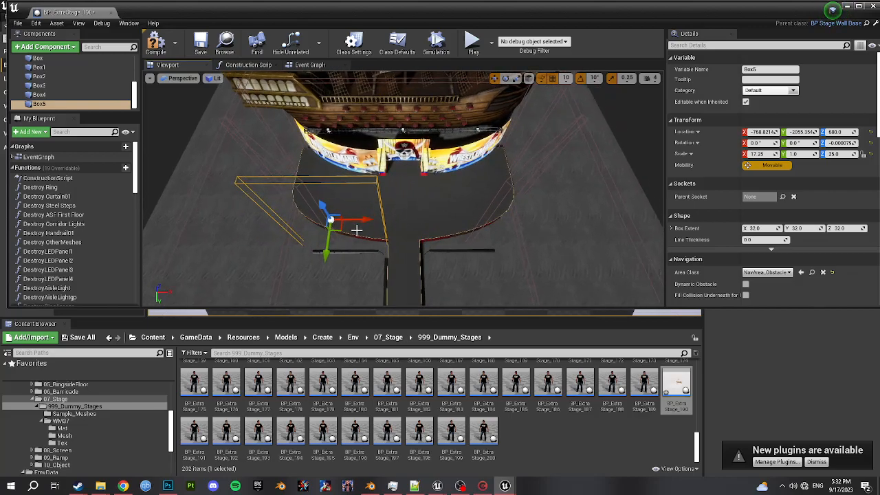
Duplicate the front wall and set the copy's X location to about 769 on the ramp's other side
key(ctrl+w)
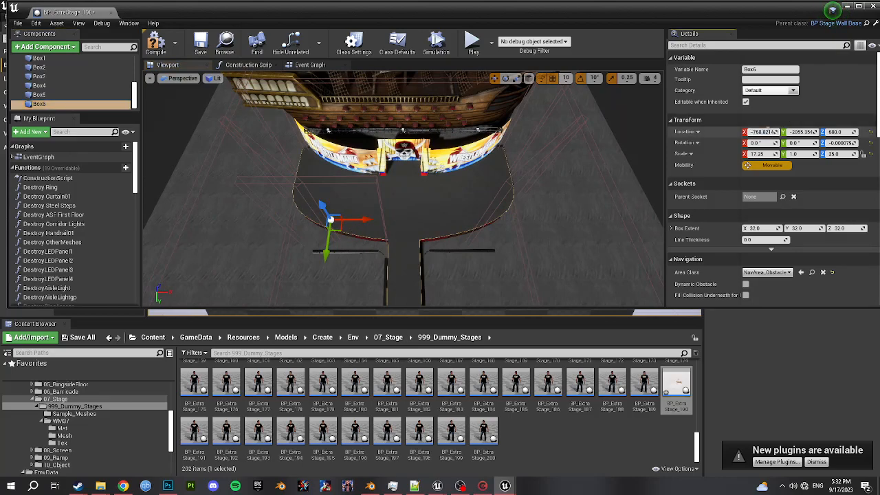
key(Return)
right_drag(500, 271, 477, 186)
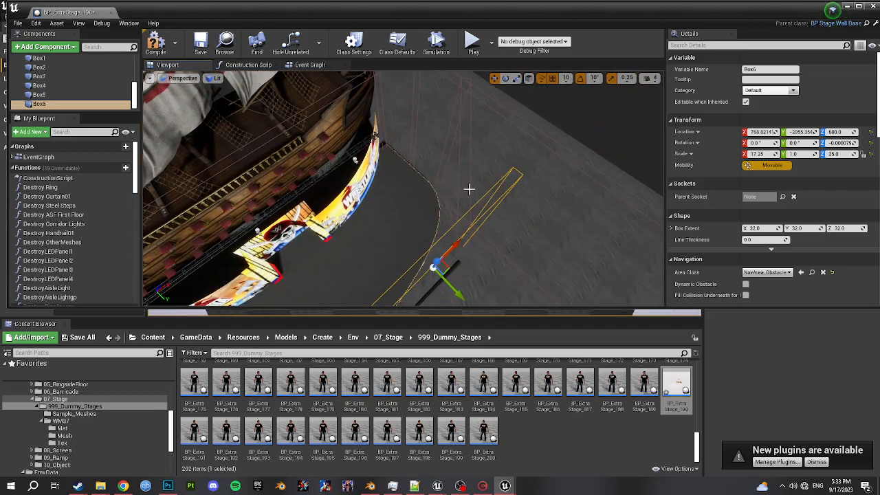
Try moving the diagonal wall Box3 inward to about X 1158, Y -2450, and undo the move
click(464, 192)
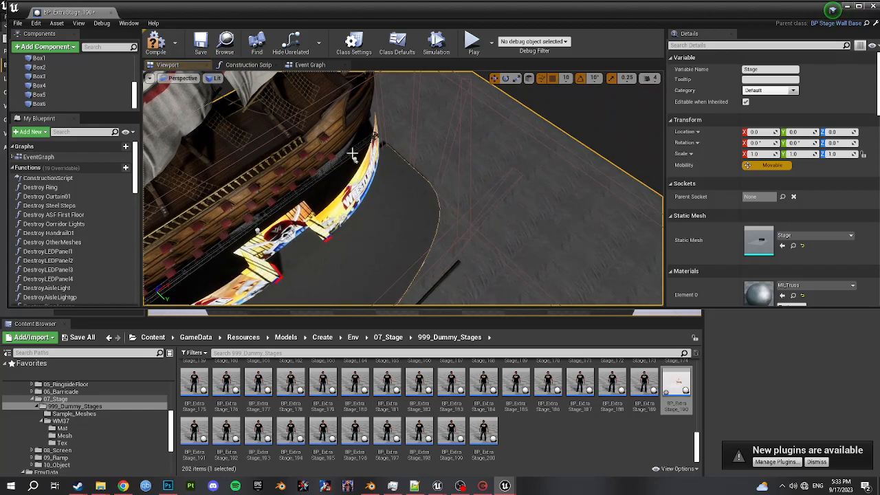
click(68, 76)
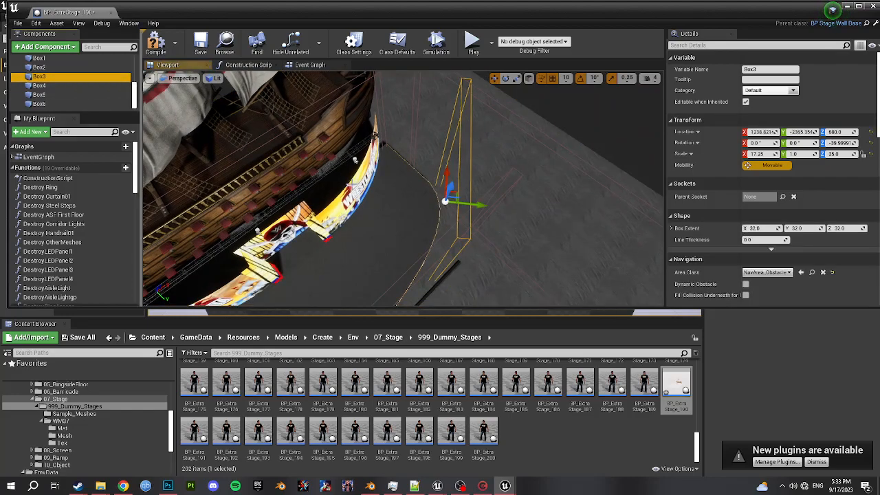
right_drag(414, 189, 445, 214)
key(s)
right_drag(437, 272, 438, 296)
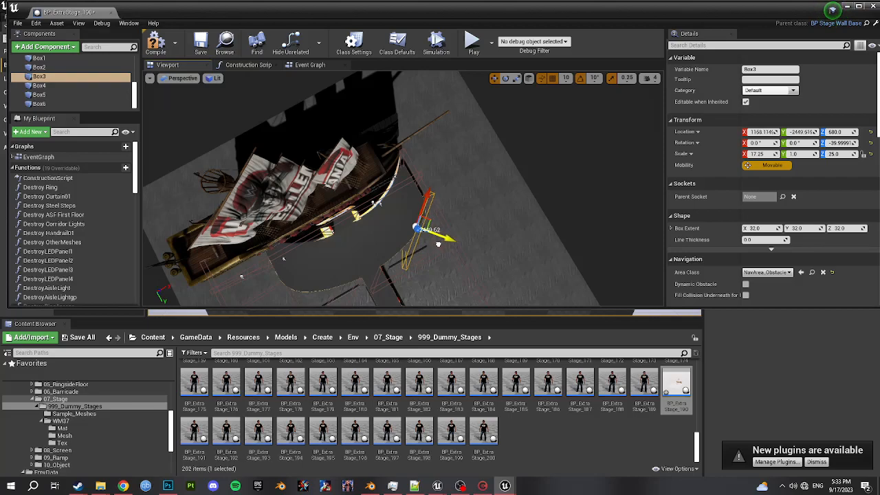
key(ctrl+z)
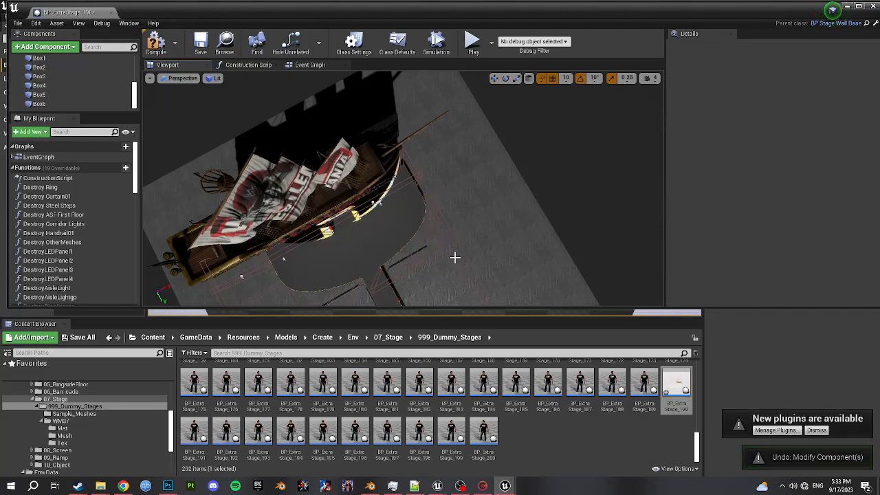
Save the BP_ExtraStage_190 blueprint and close its editor
right_drag(367, 168, 348, 152)
click(200, 45)
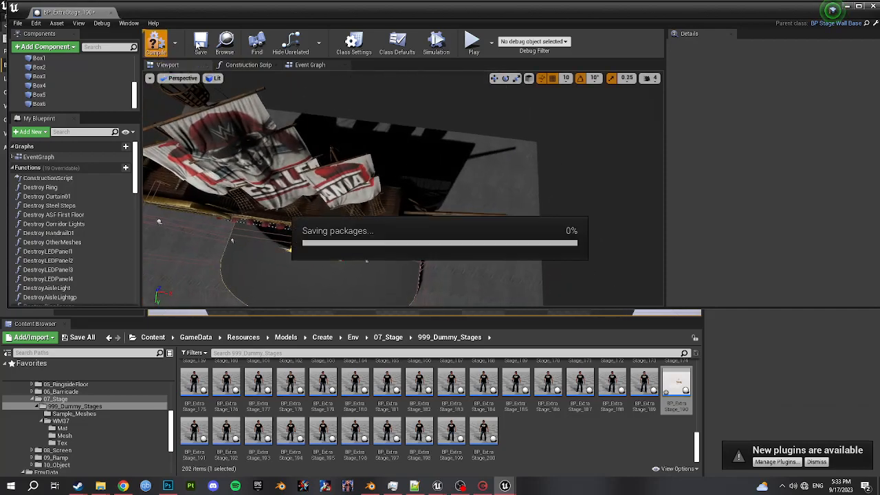
click(872, 6)
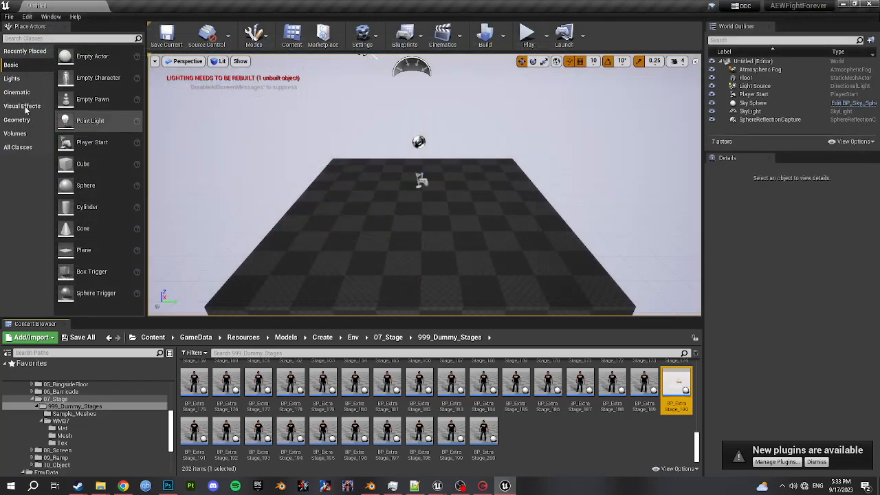
Package the project for Windows (64-bit)
click(9, 17)
mouse_move(63, 172)
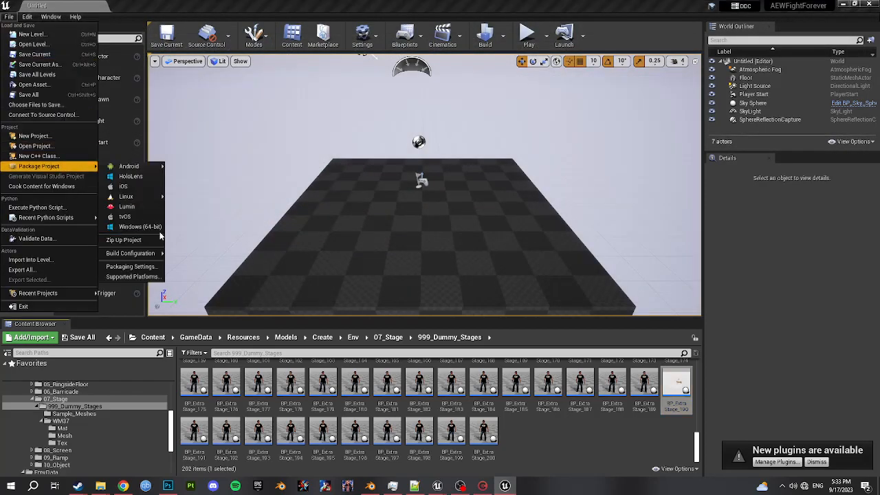
click(139, 226)
click(344, 229)
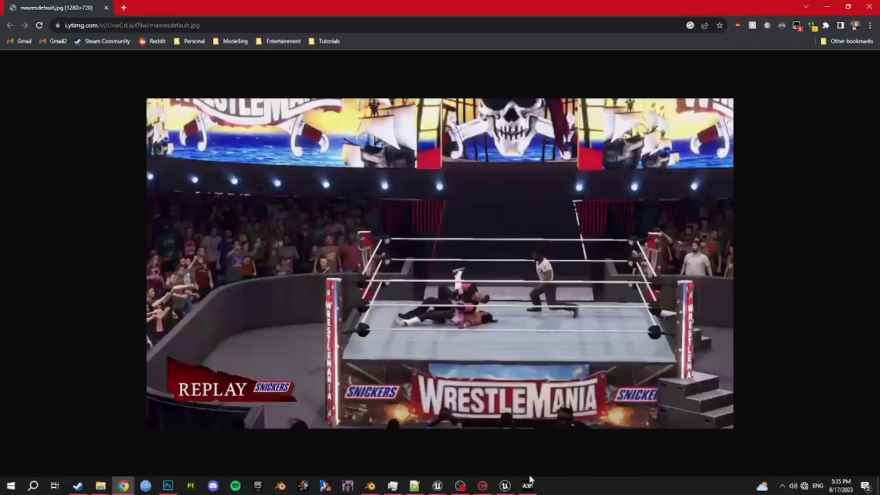
Switch to the AEW Fight Forever game and open the stage selection under Stage & Ramp for the custom arena ".test"
click(530, 480)
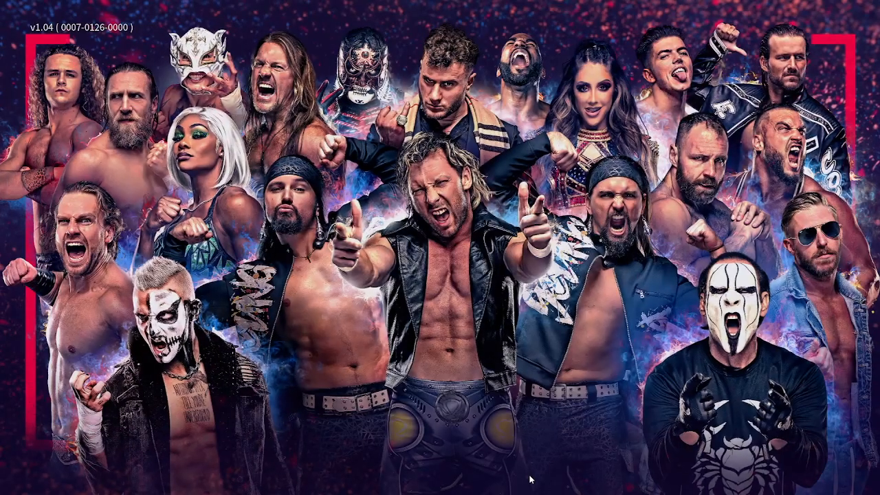
key(Return)
key(Return)
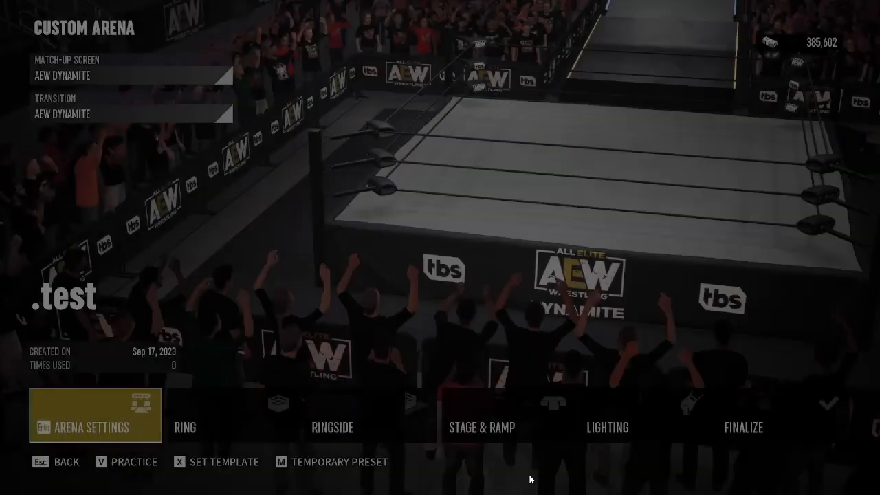
key(Right)
key(Right)
key(Right)
key(Return)
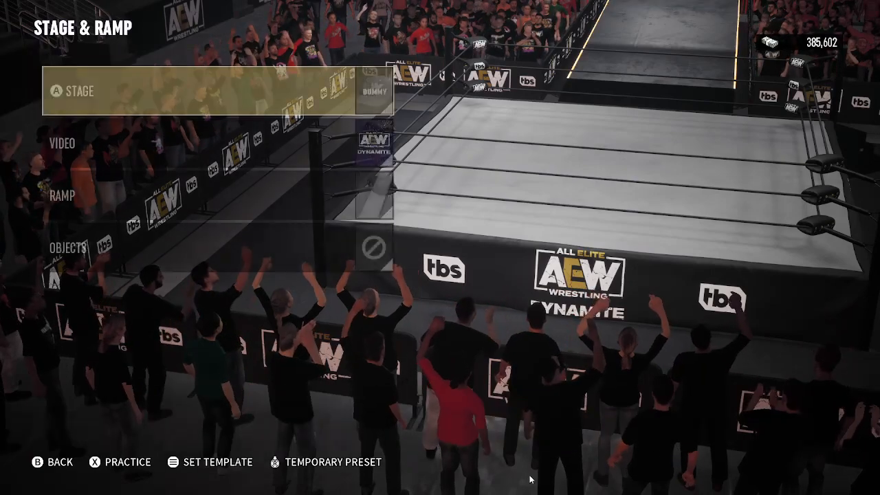
key(Return)
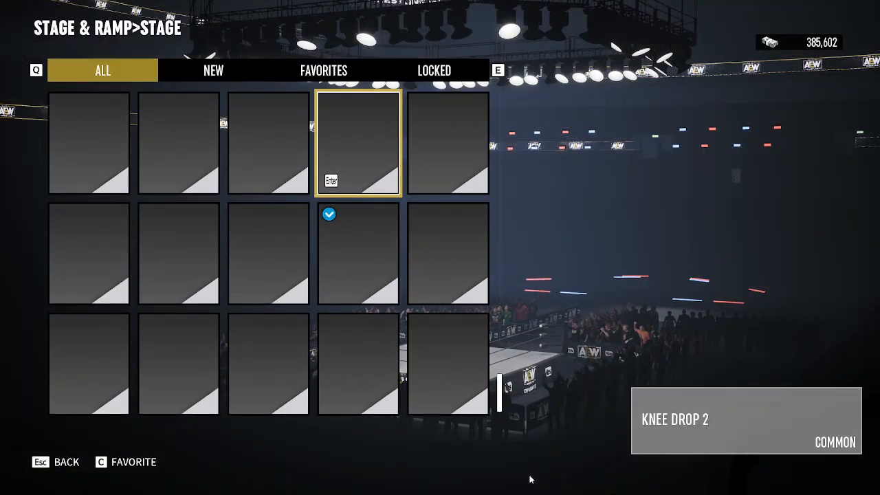
Load a match in the custom arena and compare the in-game stage with the WrestleMania reference image
key(Escape)
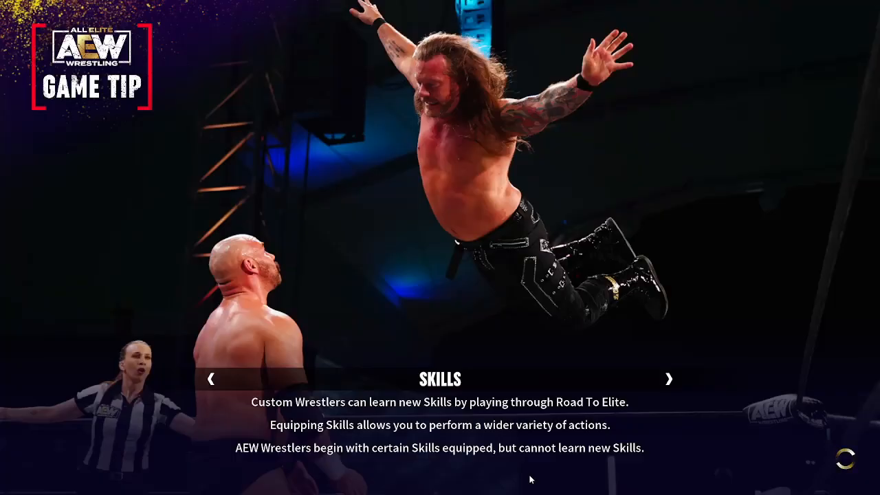
key(alt+Tab)
key(alt+Tab)
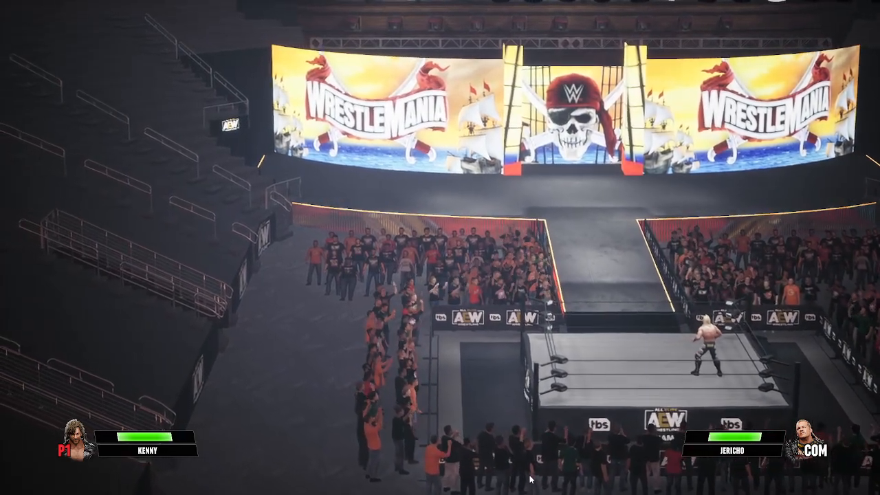
key(alt+Tab)
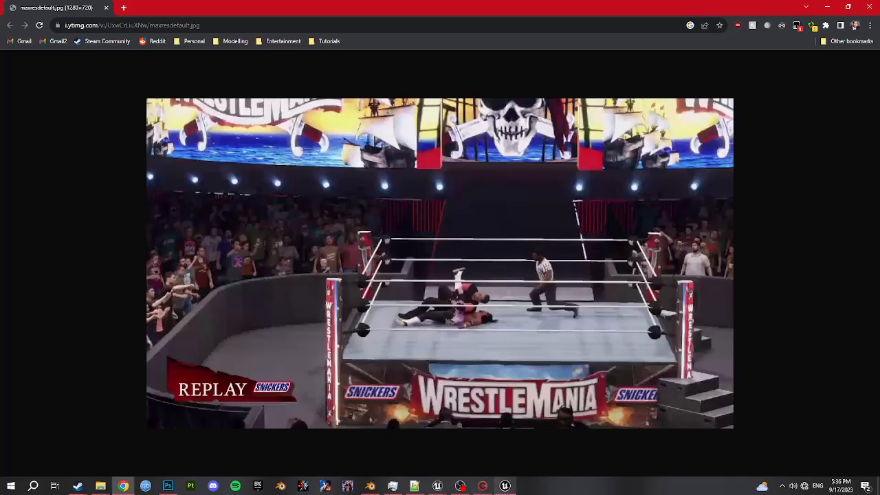
Switch back to Unreal Editor and reopen the BP_ExtraStage_190 blueprint
key(alt+Tab)
scroll(532, 441, down, 3)
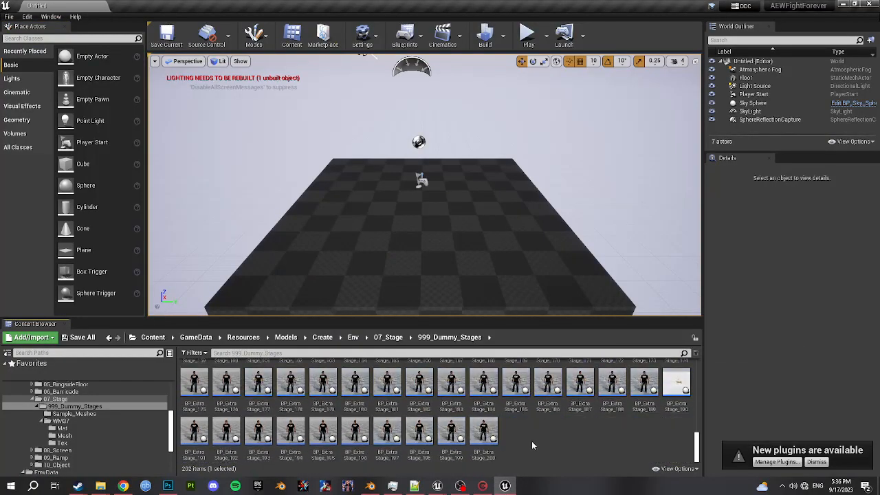
double_click(668, 387)
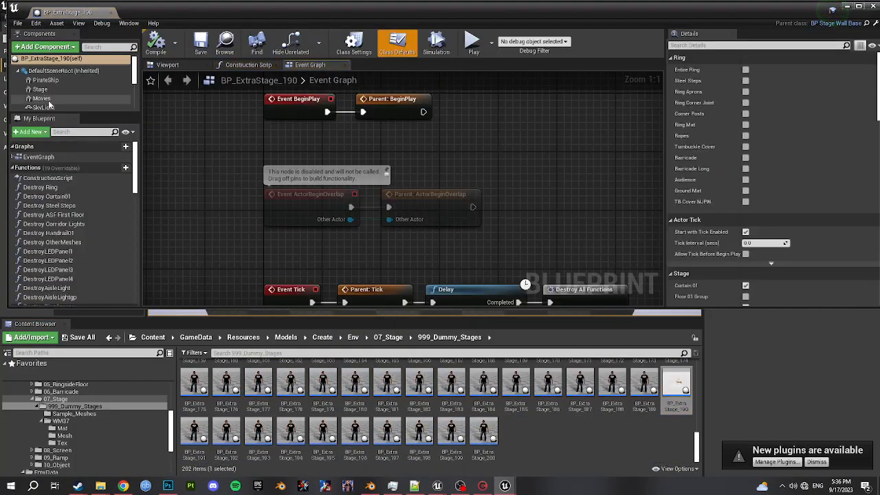
Set the collision preset of all the box collision components to BlockAll, save the blueprint and close it
click(48, 101)
scroll(48, 103, down, 2)
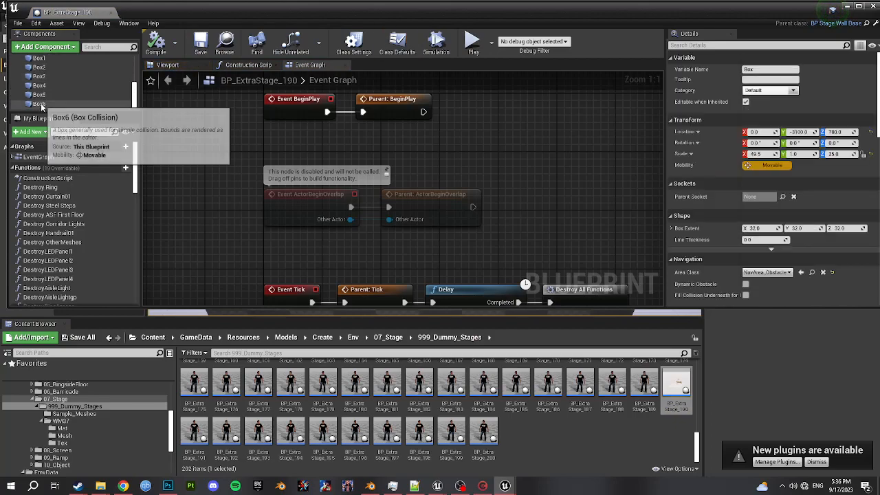
shift+click(48, 103)
scroll(782, 235, down, 5)
scroll(782, 234, down, 4)
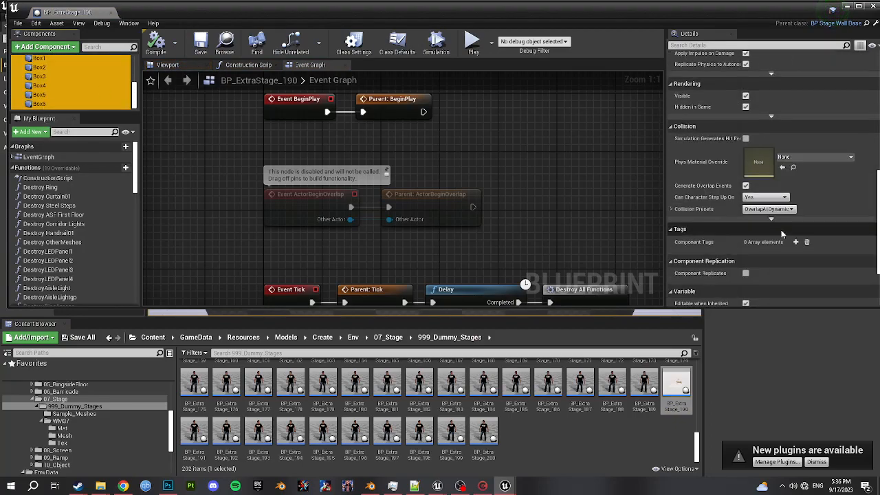
click(768, 208)
click(752, 229)
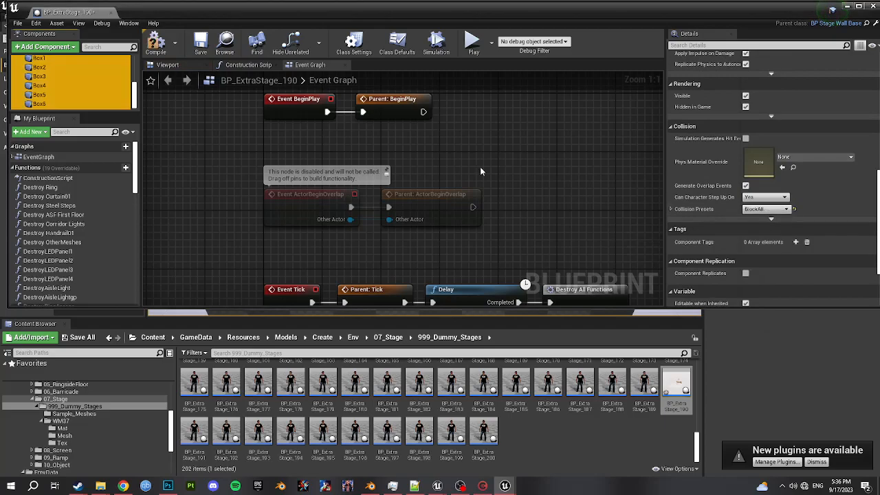
click(201, 43)
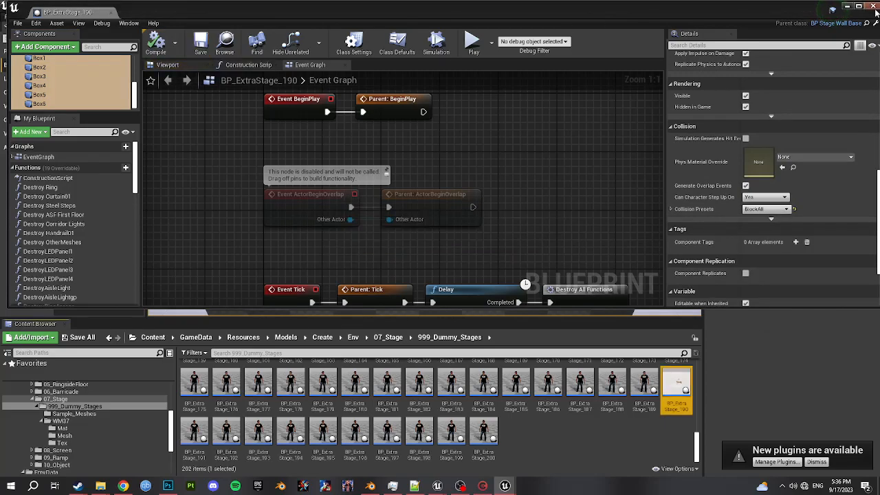
click(873, 7)
Repackage the project for Windows (64-bit) with the updated wall collision
click(9, 16)
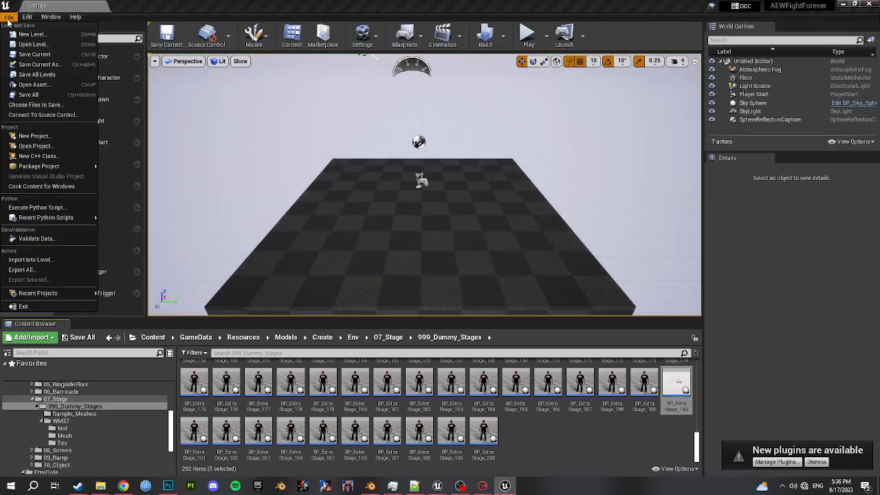
mouse_move(41, 167)
click(137, 228)
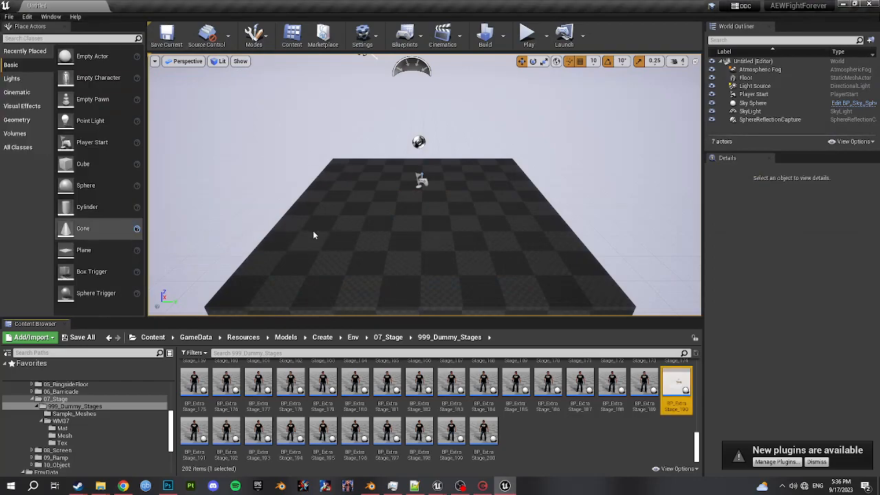
click(355, 229)
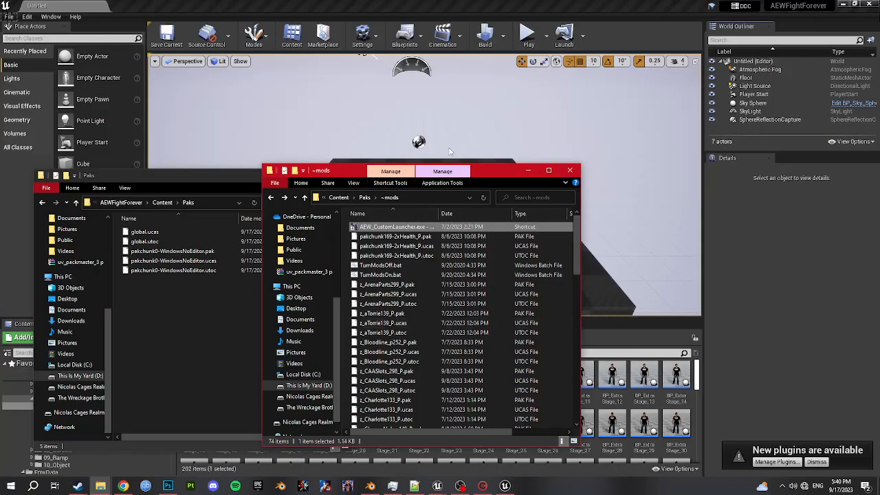
Return to Unreal Editor, open the Texture folder of 03_Apron/999_Aprons and select the T_Rampage_col texture
click(754, 414)
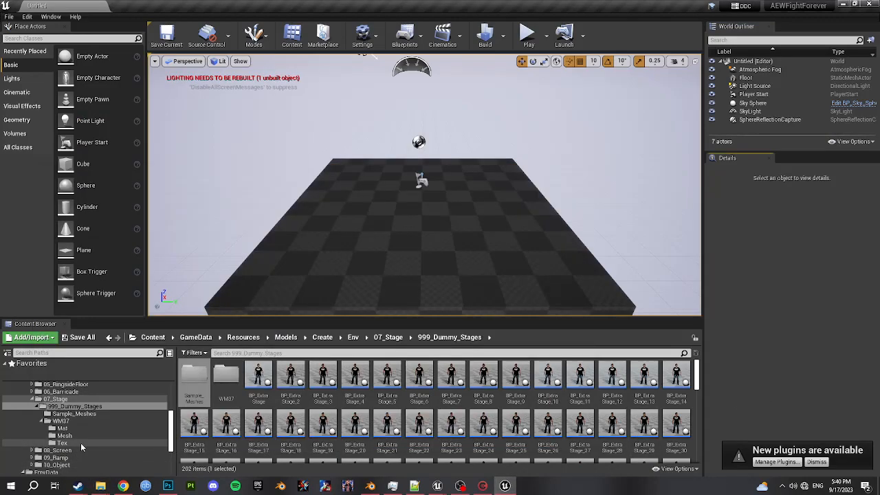
scroll(87, 428, up, 2)
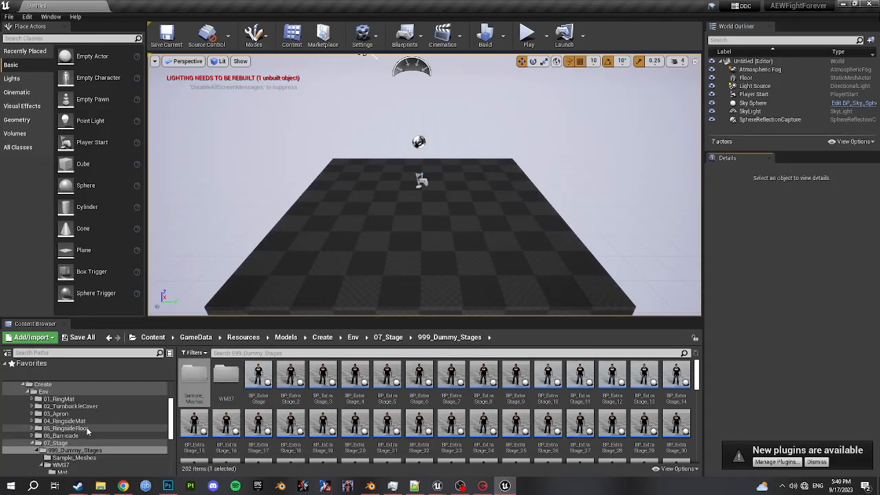
double_click(60, 443)
click(62, 421)
click(62, 414)
double_click(68, 416)
double_click(70, 422)
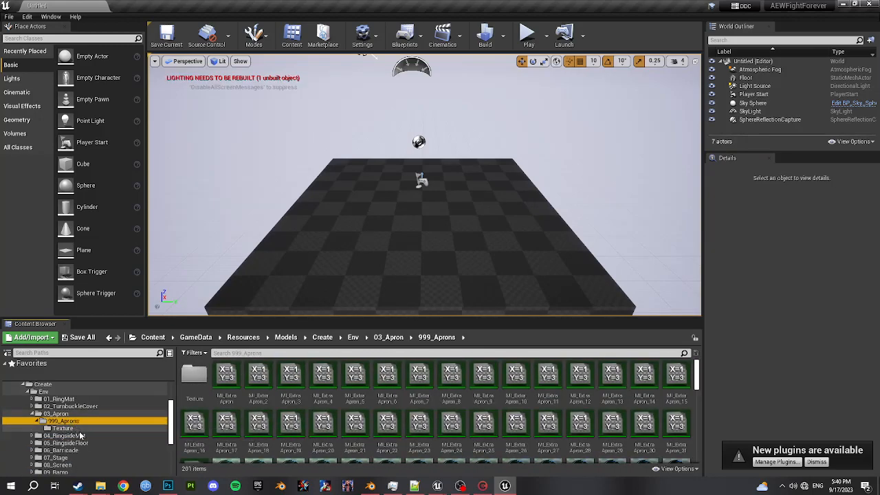
click(82, 428)
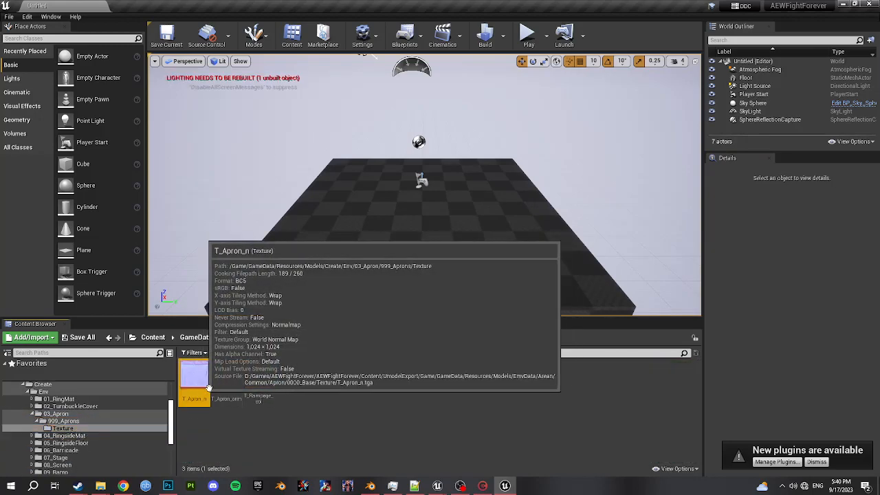
click(259, 377)
Switch to File Explorer, create a folder named "apron" inside Tut Arena and open it
click(100, 486)
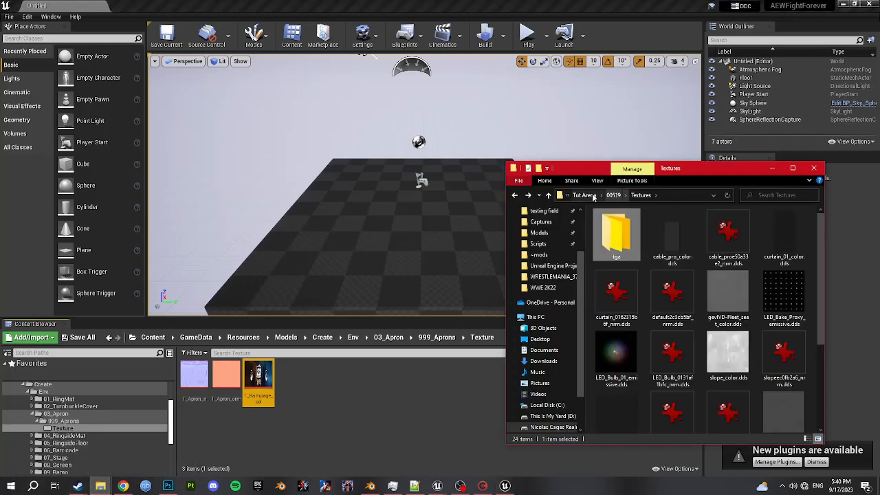
click(583, 195)
click(539, 169)
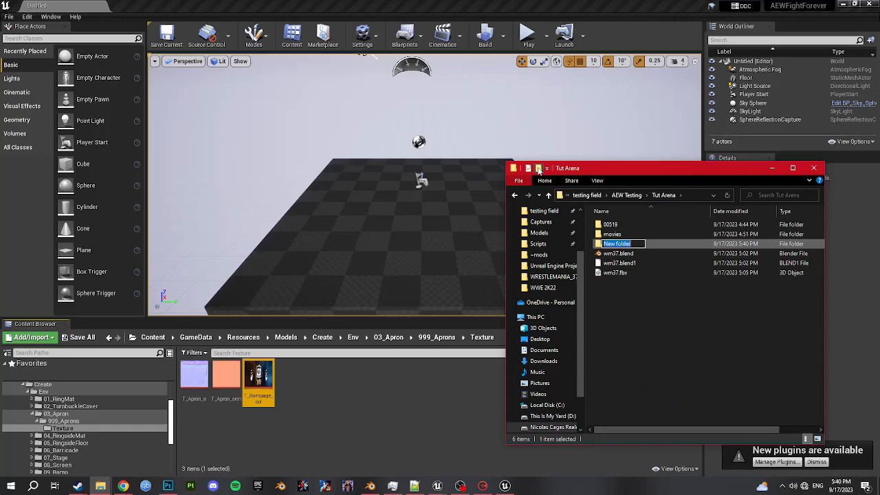
text(apron)
key(Return)
key(Return)
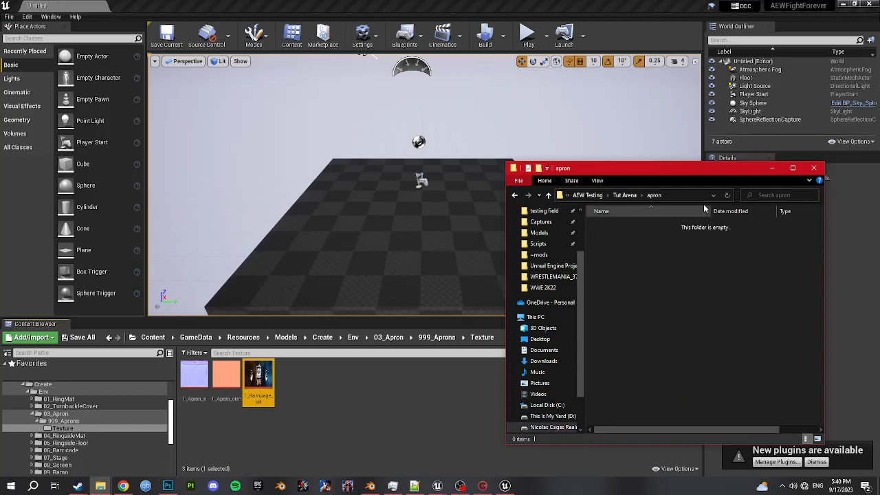
Export the T_Rampage_col texture from Unreal Editor as a TGA file into the apron folder
right_click(259, 380)
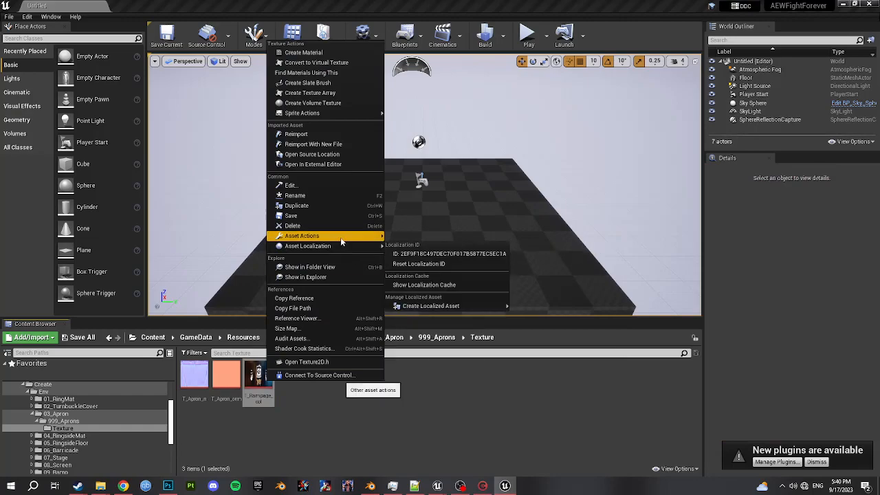
click(402, 275)
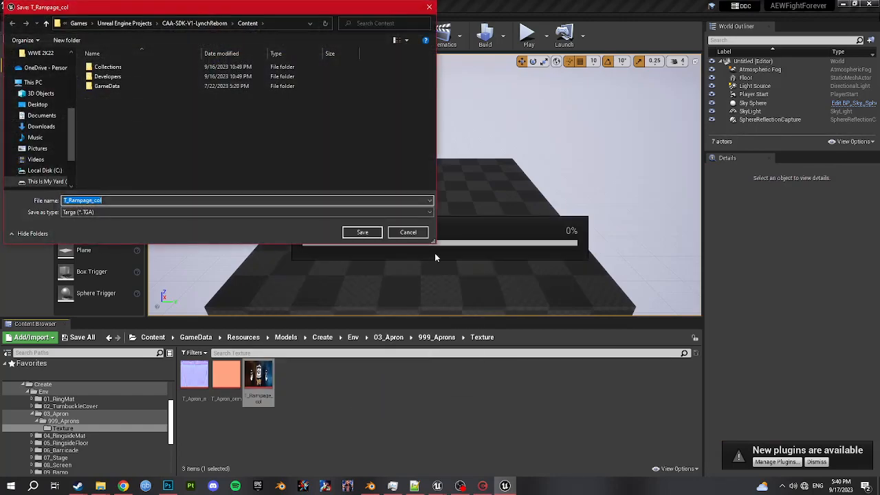
key(Return)
key(alt+Tab)
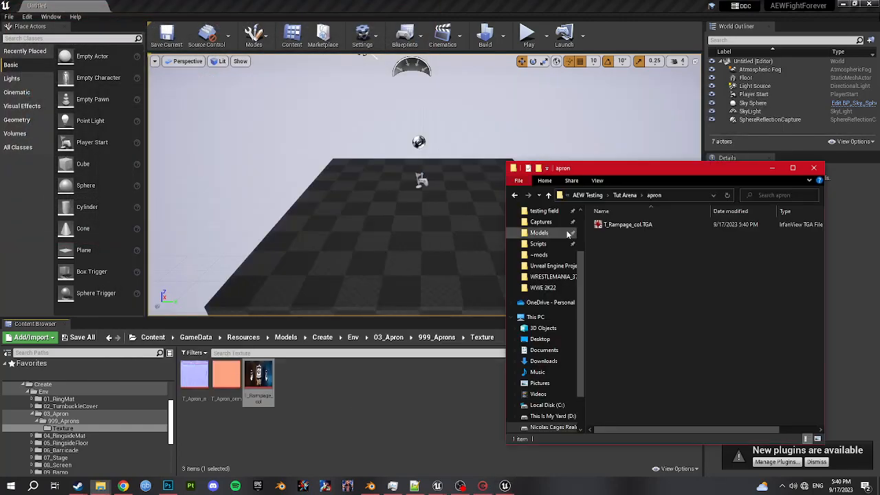
Switch to CakeTools and open the WrestleMania37 folder under Arena/Commonness/Apron
click(483, 487)
scroll(163, 189, up, 8)
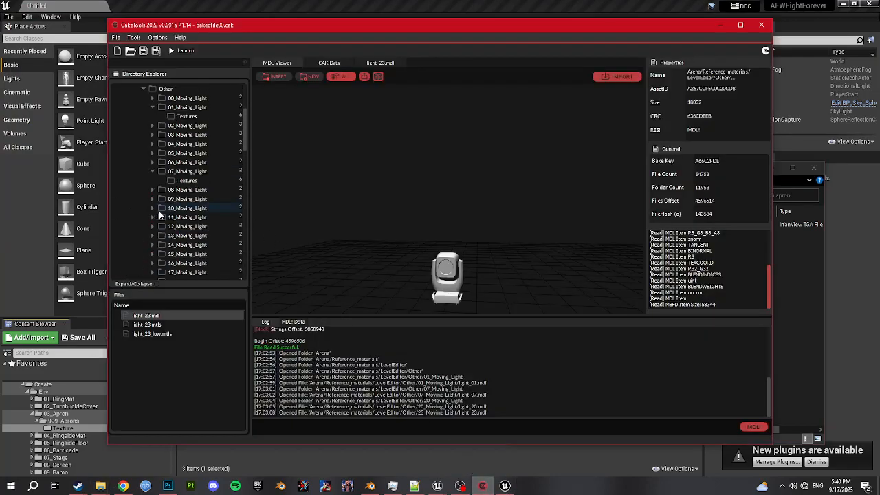
click(164, 181)
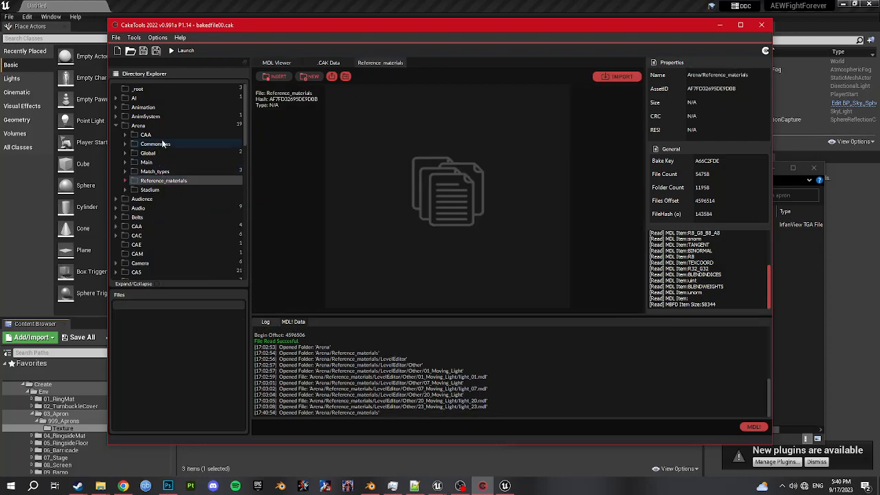
click(163, 143)
click(166, 163)
scroll(215, 232, down, 20)
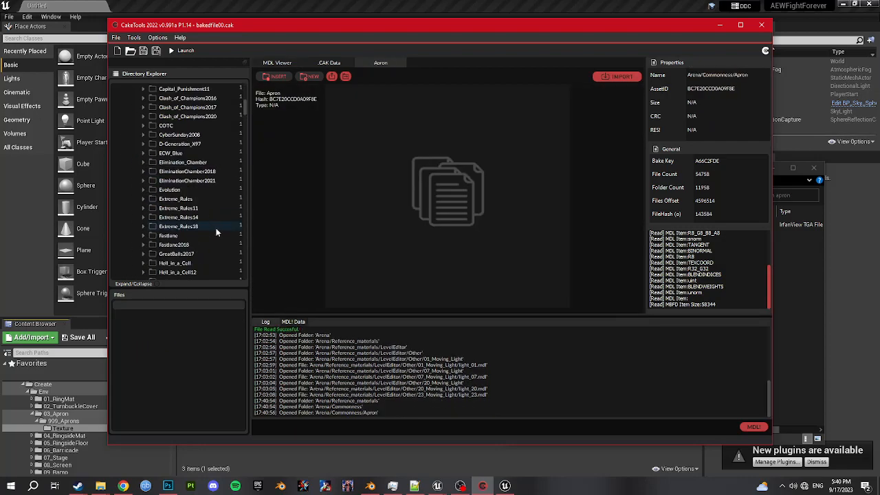
scroll(216, 227, down, 10)
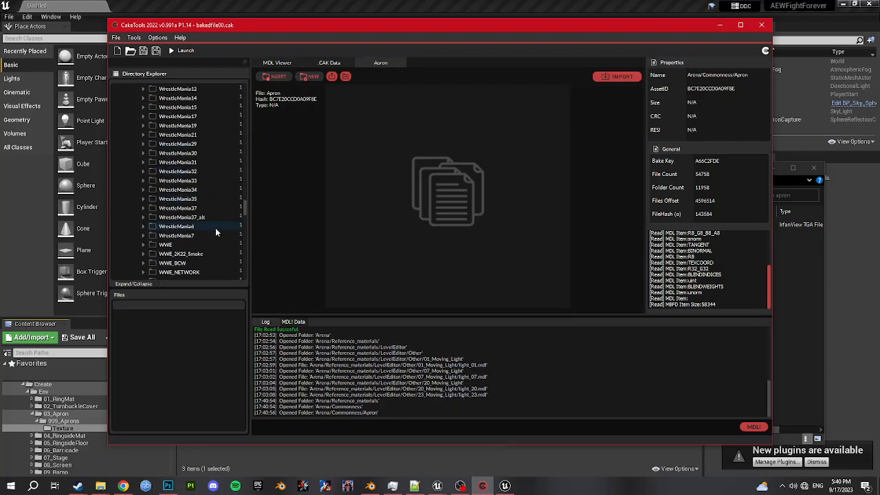
click(180, 181)
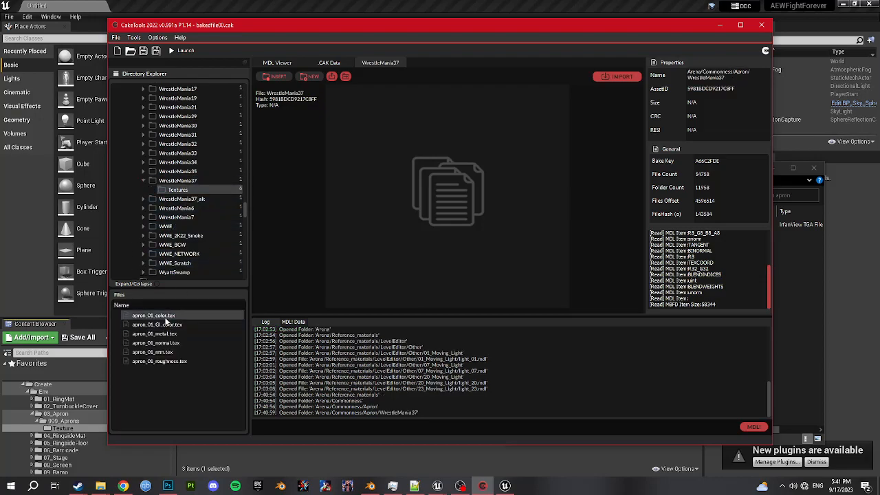
Preview the apron_01_color textures of WrestleMania37 and WrestleMania37_alt to compare the apron designs
click(166, 317)
click(191, 199)
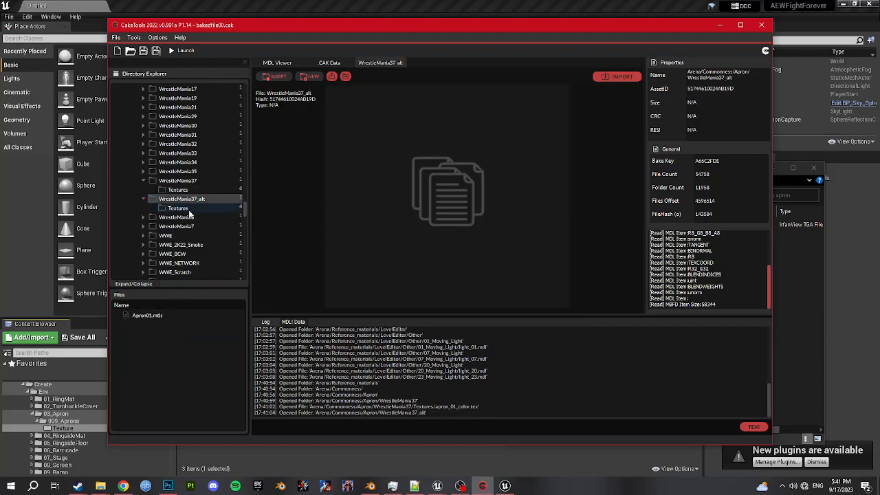
click(162, 317)
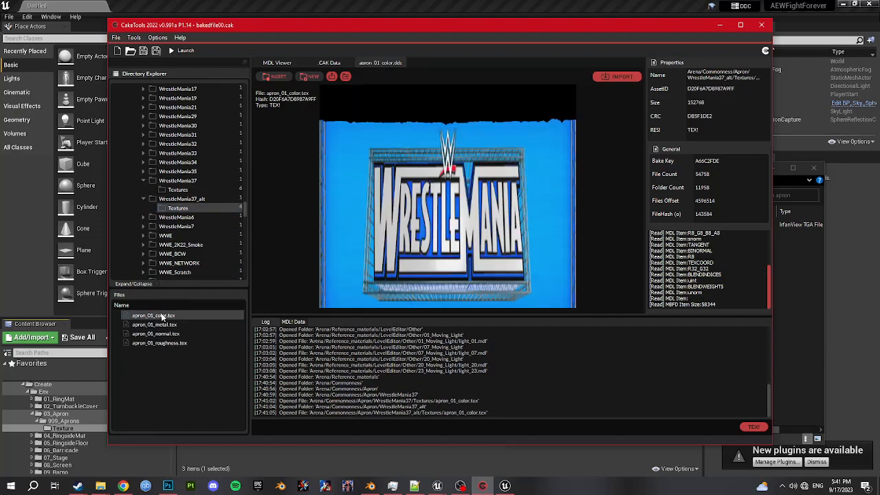
Export the WrestleMania37 apron_01_color texture as a DDS file into the apron folder
click(190, 189)
click(176, 317)
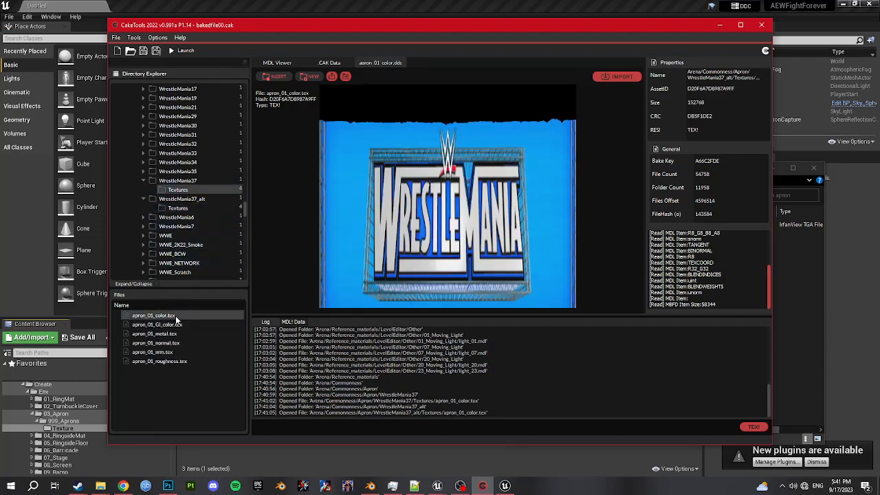
key(alt+Tab)
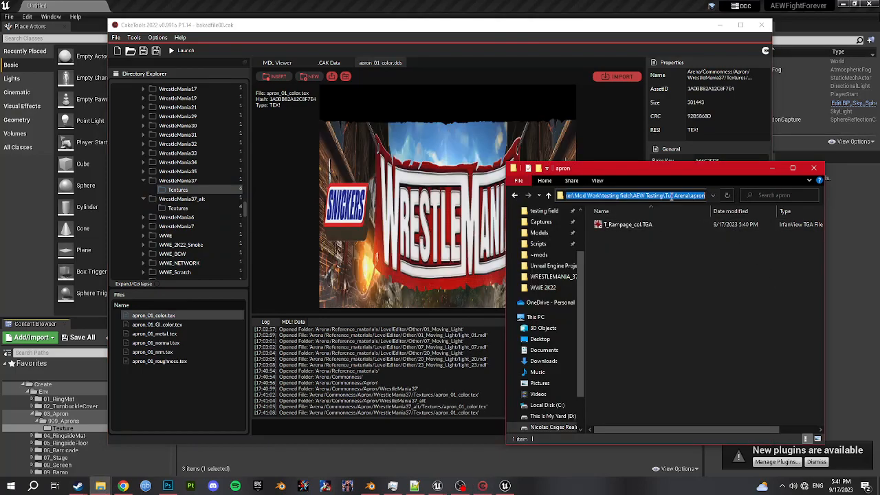
click(331, 75)
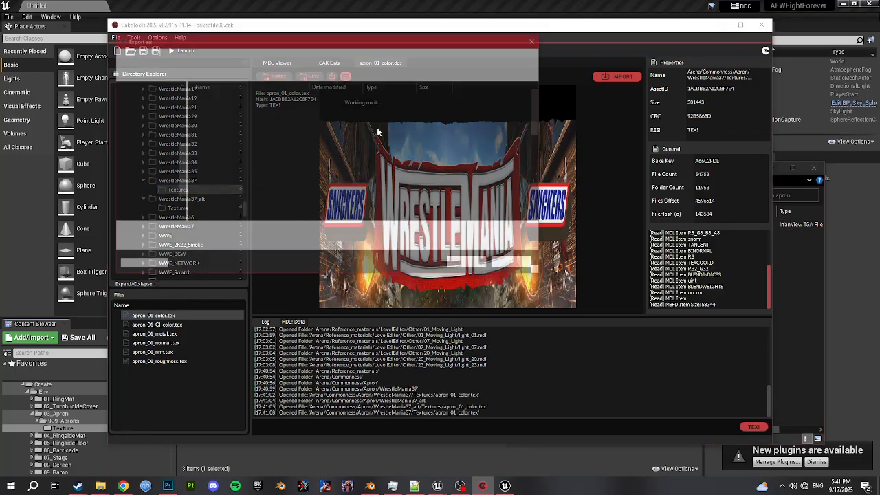
key(ctrl+v)
key(Return)
key(Return)
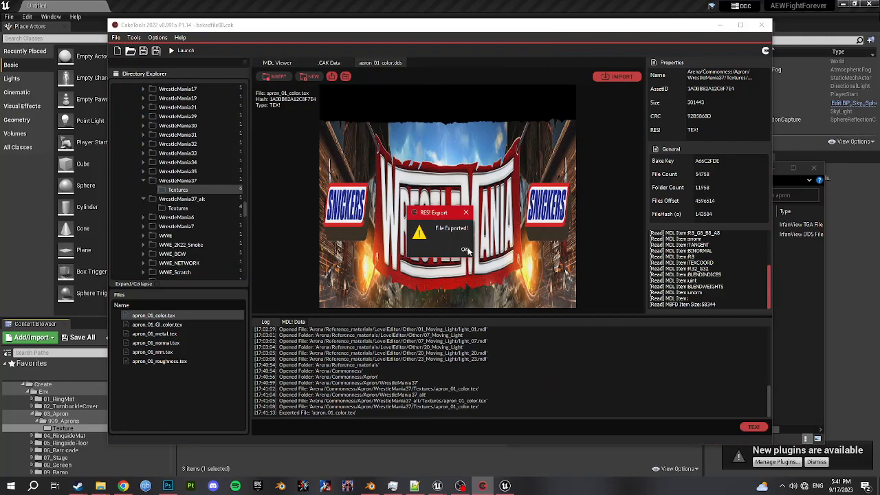
click(466, 250)
Copy the "WWE 2K22+ DDS to AEW ORMs" Python script from the 00519 textures into the apron folder and run it
key(alt+Tab)
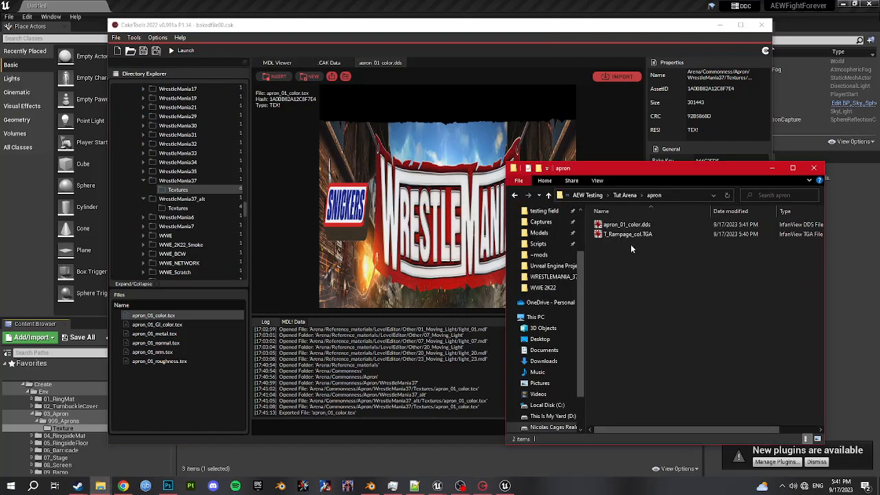
click(625, 196)
double_click(621, 224)
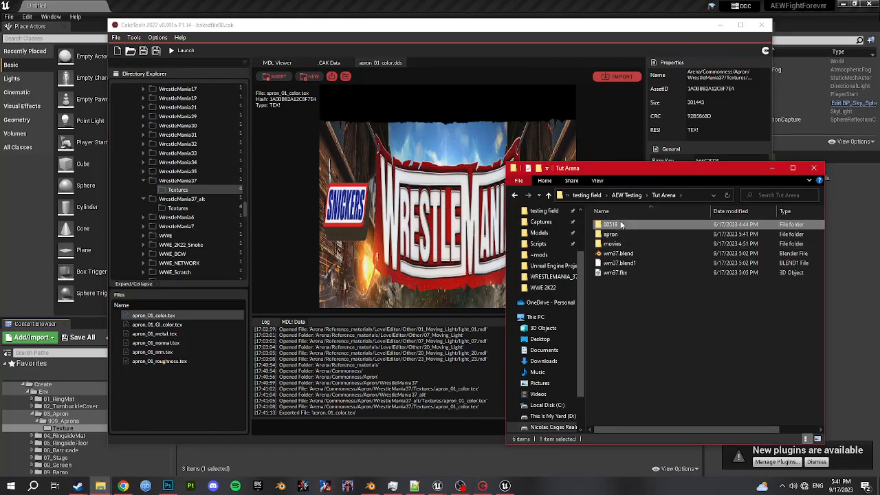
double_click(621, 224)
click(622, 228)
scroll(668, 292, down, 3)
click(775, 392)
key(alt+Left)
key(alt+Left)
double_click(611, 234)
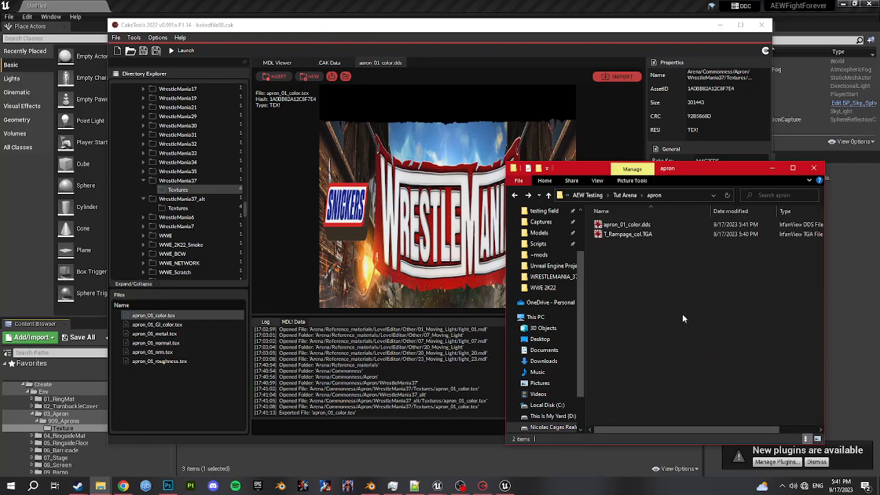
double_click(629, 244)
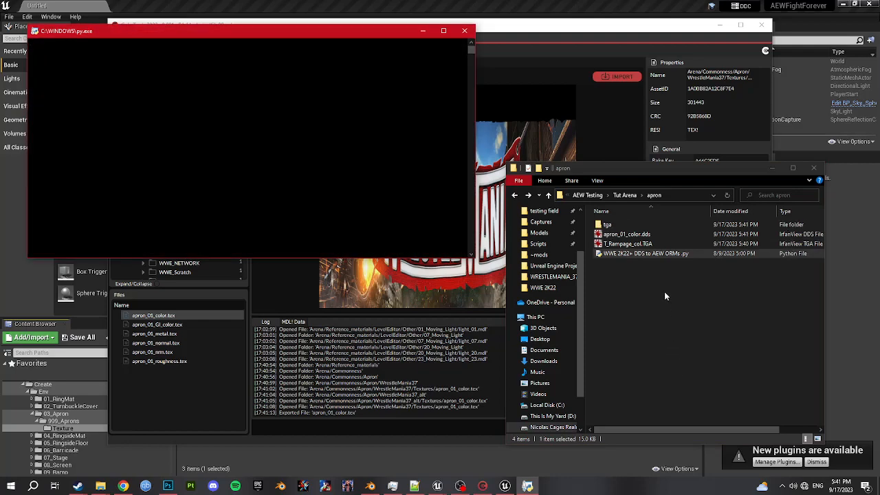
Import the converted apron_01_color.tga from the tga folder into the aprons' Texture folder in Unreal Editor
double_click(627, 225)
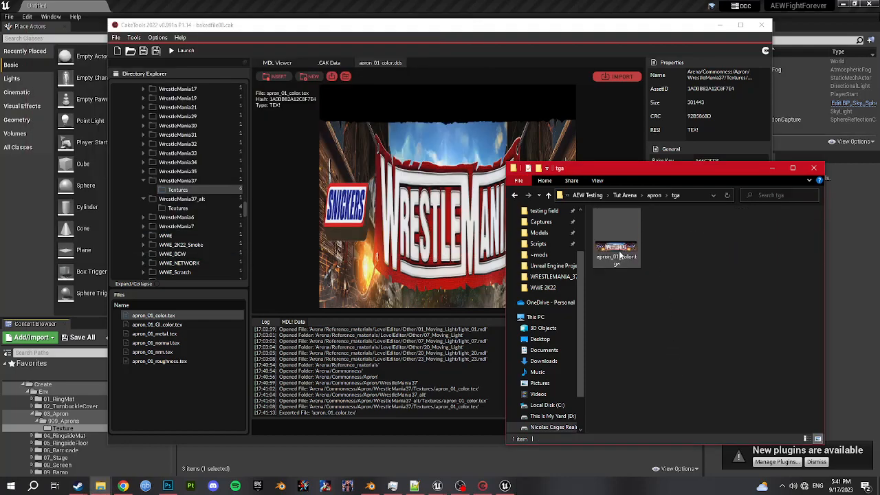
drag(608, 268, 385, 428)
drag(321, 455, 321, 455)
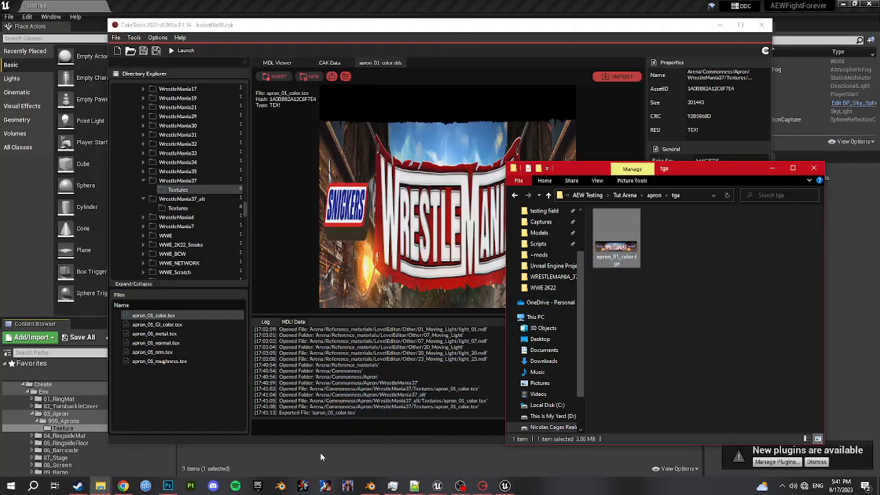
Set T_Apron_n as the normal texture and apron_01_color as the base color of MI_ExtraApron_190, and save the material
click(81, 421)
scroll(399, 404, down, 15)
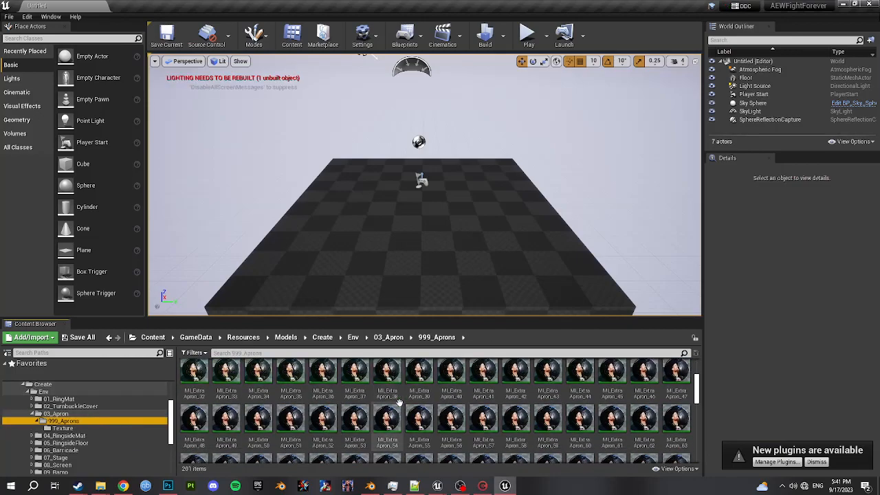
scroll(399, 403, down, 2)
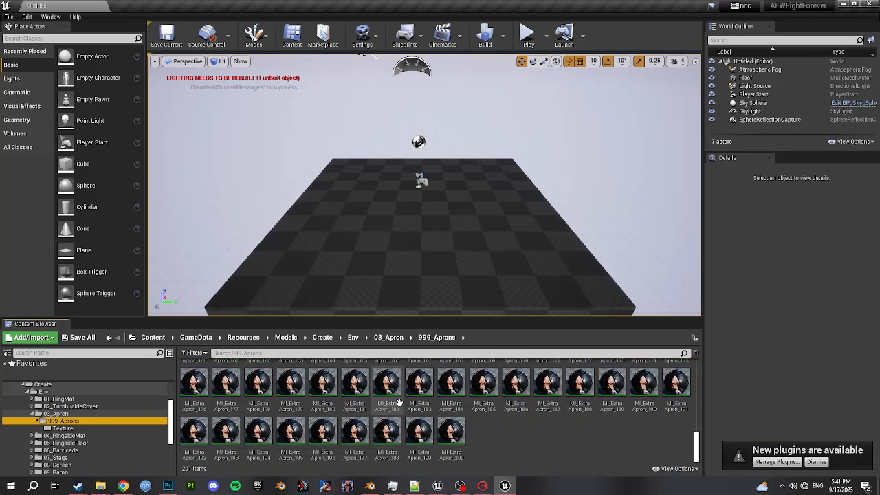
double_click(656, 397)
key(alt+Left)
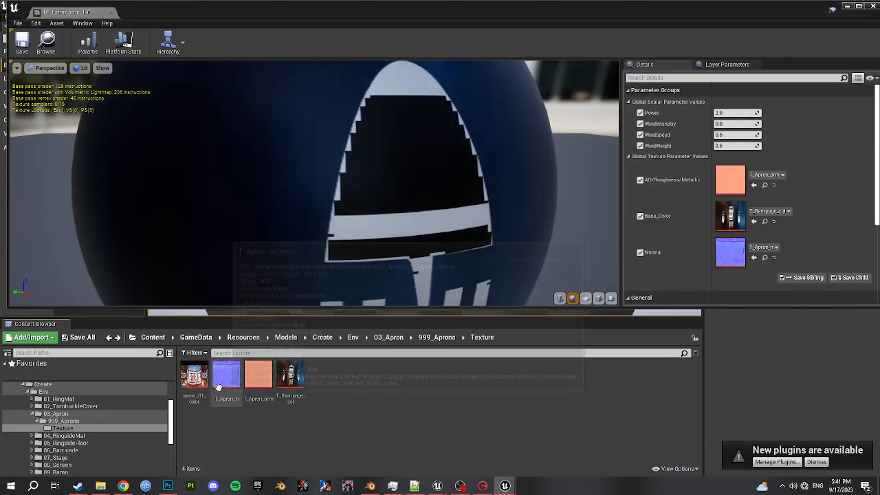
drag(226, 375, 759, 263)
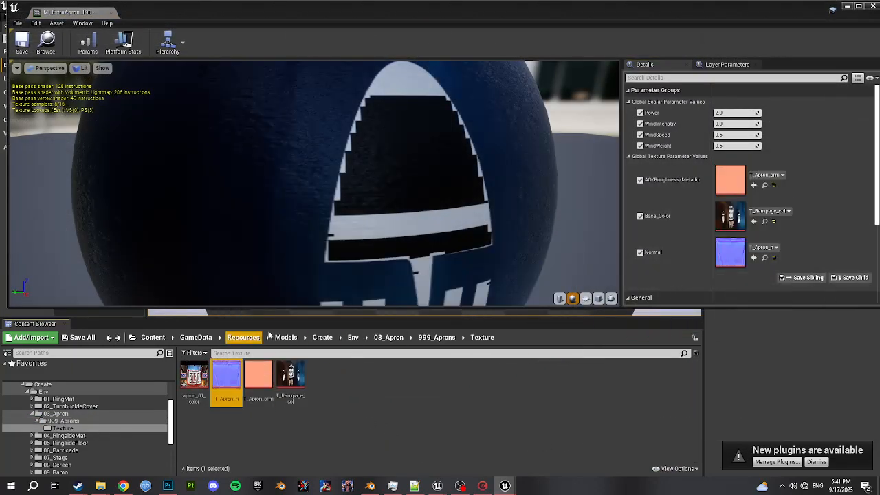
drag(195, 383, 730, 217)
scroll(182, 246, down, 5)
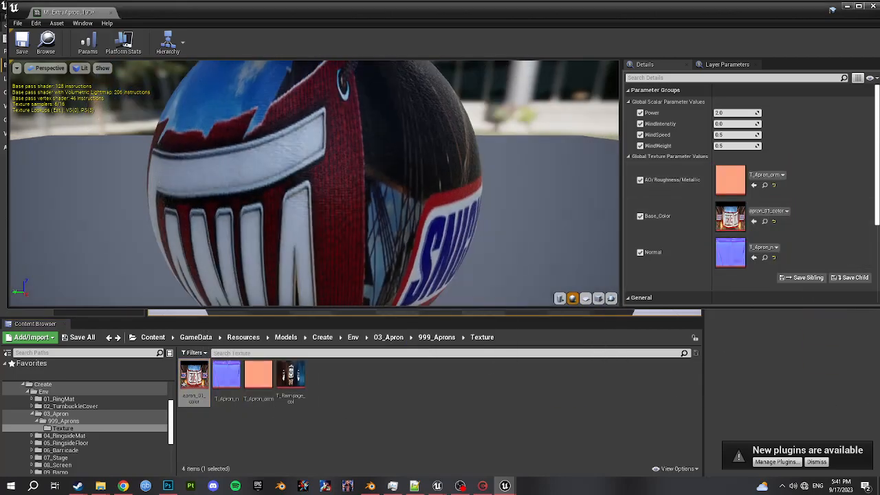
click(23, 43)
click(868, 7)
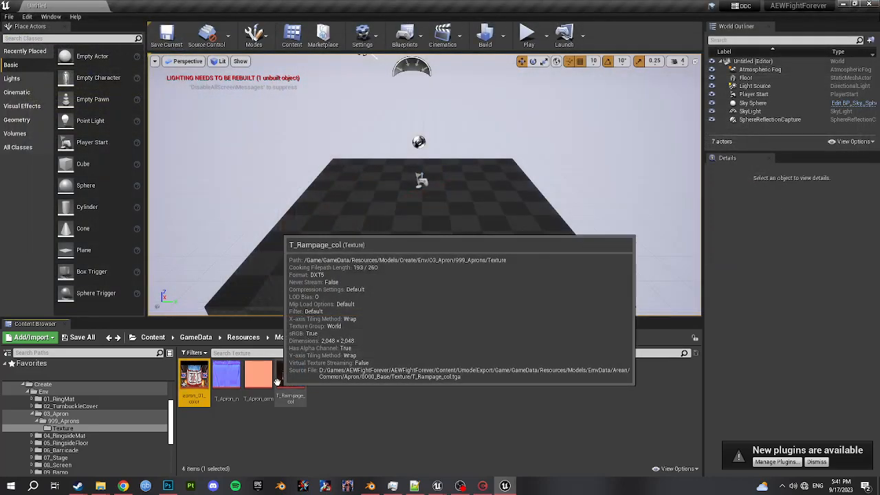
Remove the four textures in the aprons' Texture folder from all chunks, assign them to the mod's chunk, and save them
right_click(291, 377)
mouse_move(316, 237)
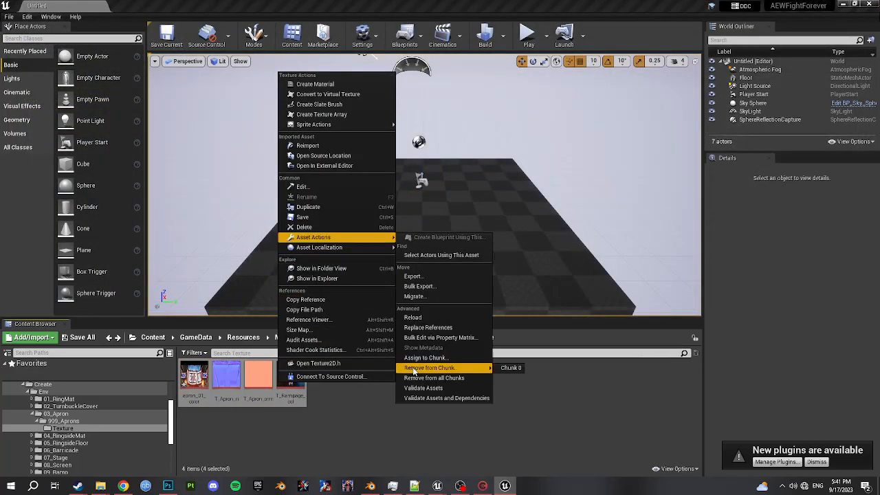
click(419, 375)
right_click(233, 394)
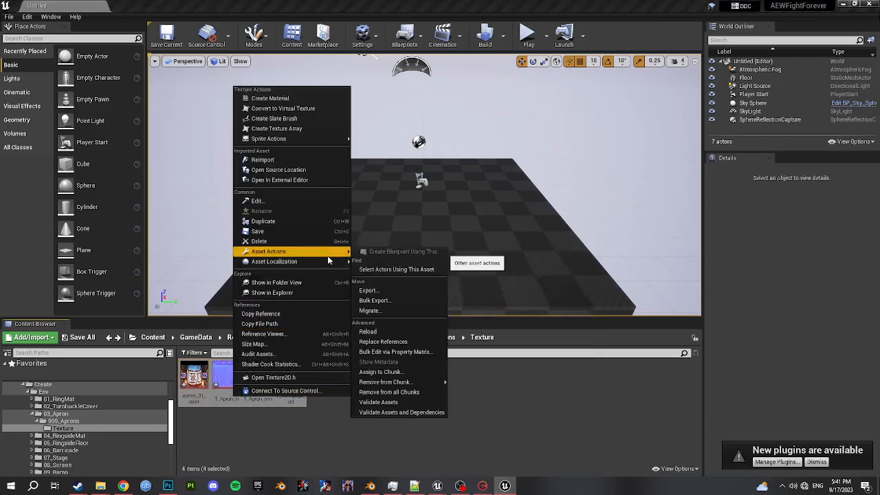
click(385, 372)
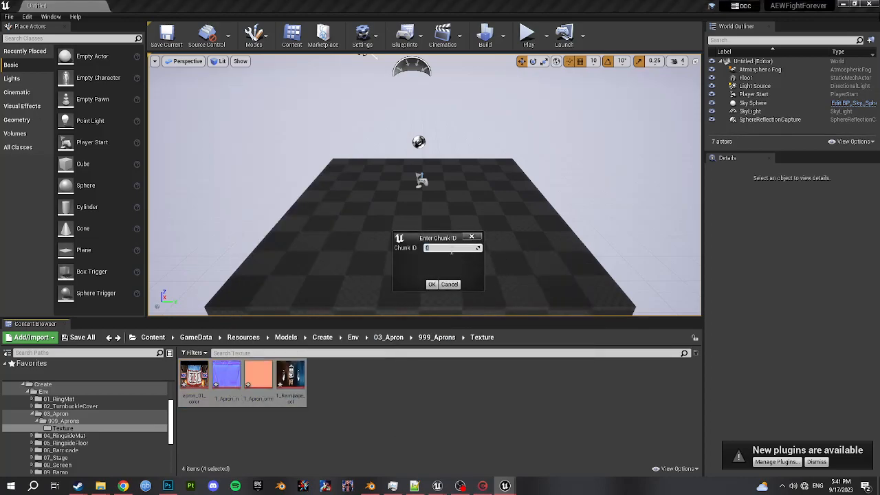
click(432, 284)
click(81, 337)
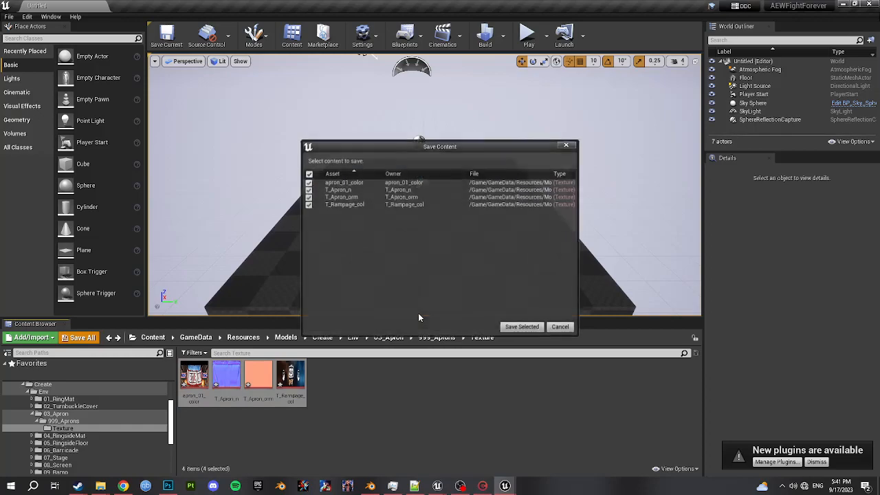
click(507, 328)
Remove the MI_ExtraApron_190 material from all chunks
click(92, 419)
scroll(481, 406, down, 10)
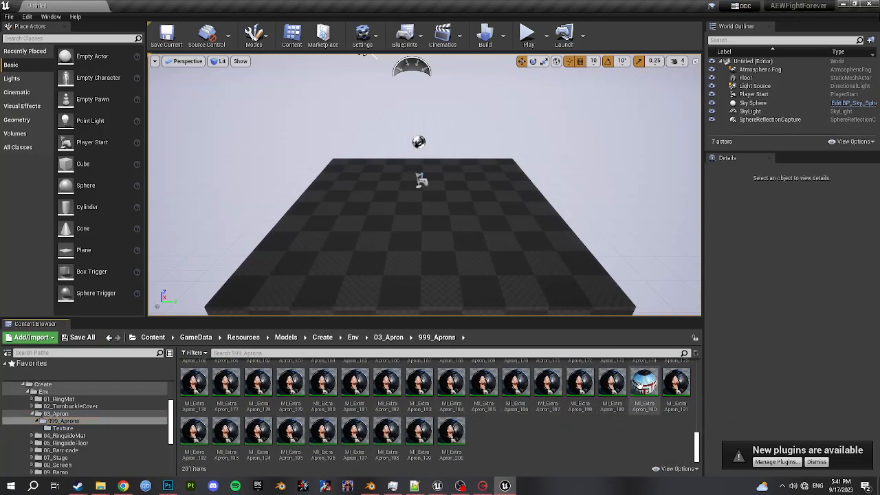
right_click(638, 384)
mouse_move(706, 229)
click(808, 350)
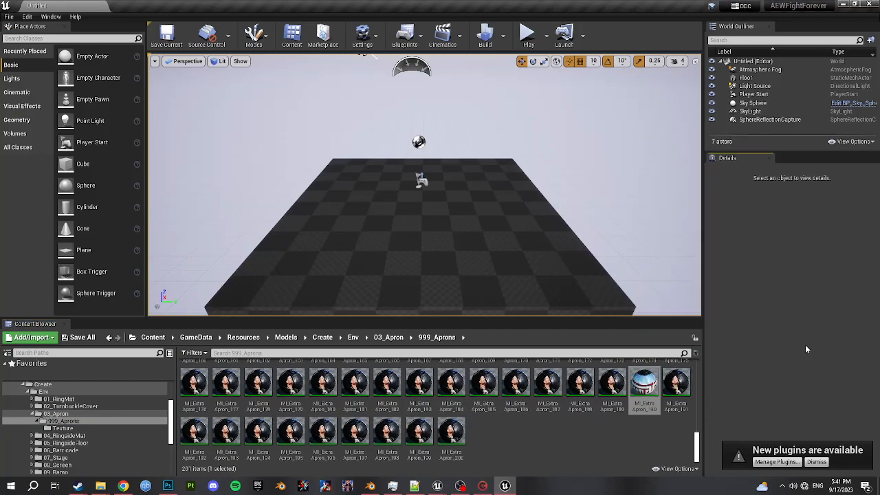
right_click(659, 392)
mouse_move(715, 253)
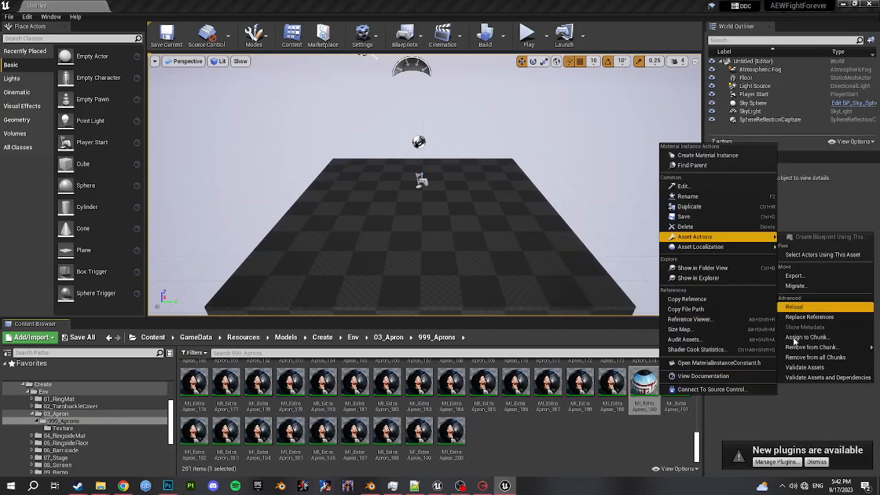
click(797, 363)
Assign the MI_ExtraApron_190 material to chunk 67 and save it
right_click(650, 385)
mouse_move(708, 235)
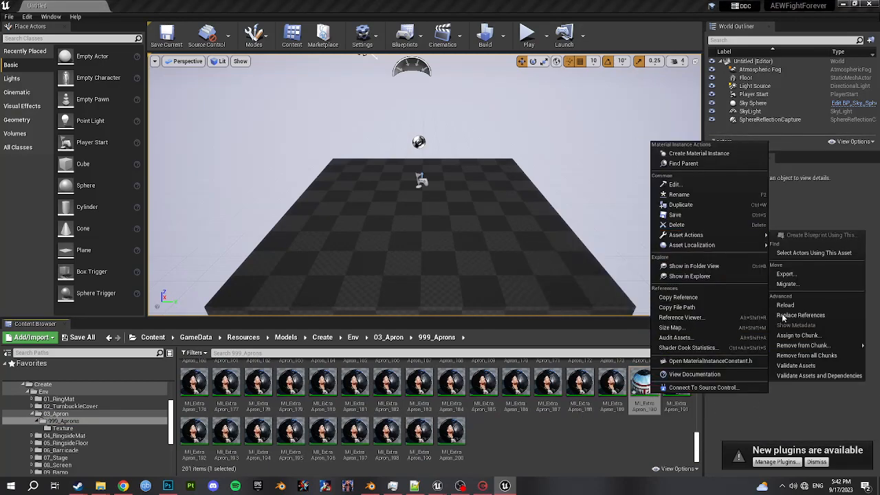
click(797, 336)
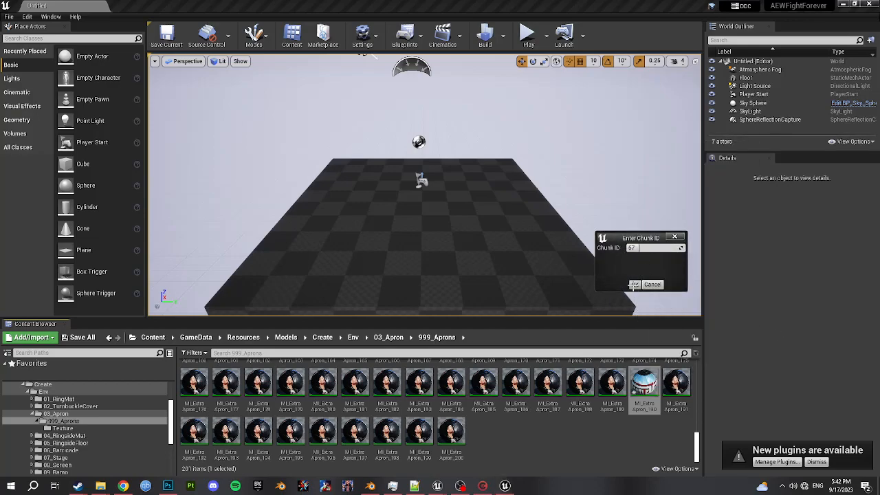
click(634, 285)
click(74, 341)
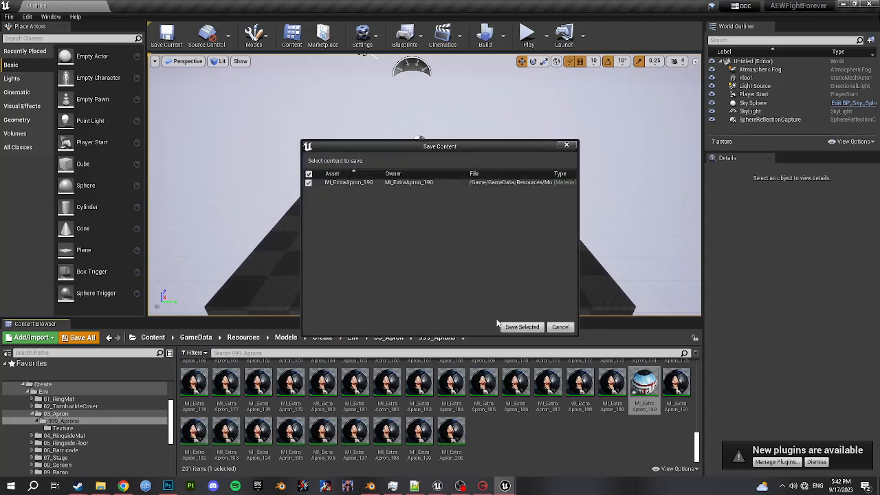
click(522, 327)
Package the project for Windows into the 67 folder under Saved
click(9, 15)
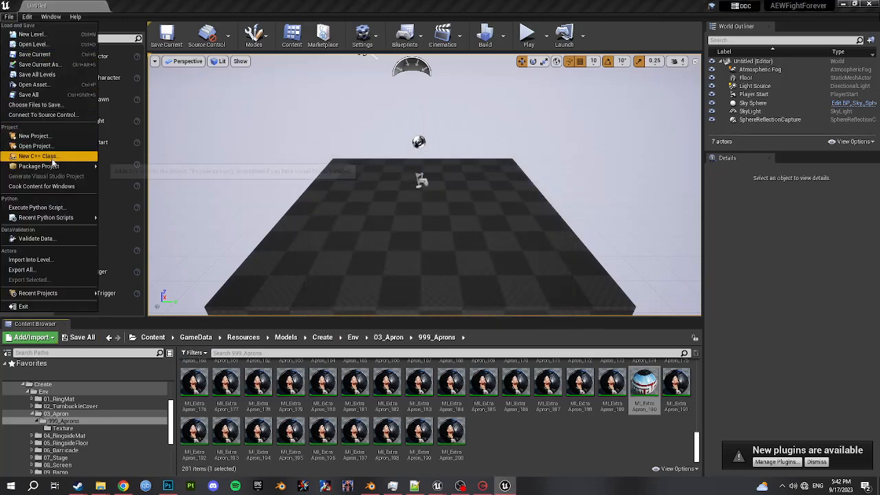
click(127, 228)
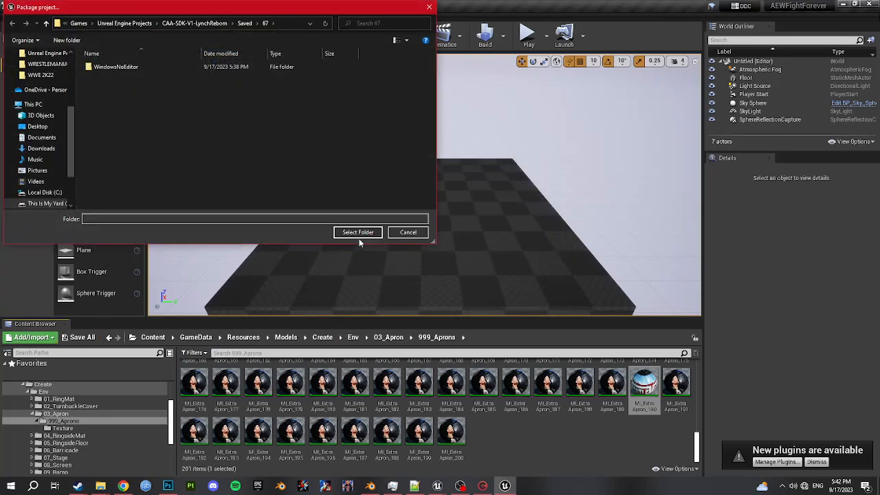
click(359, 231)
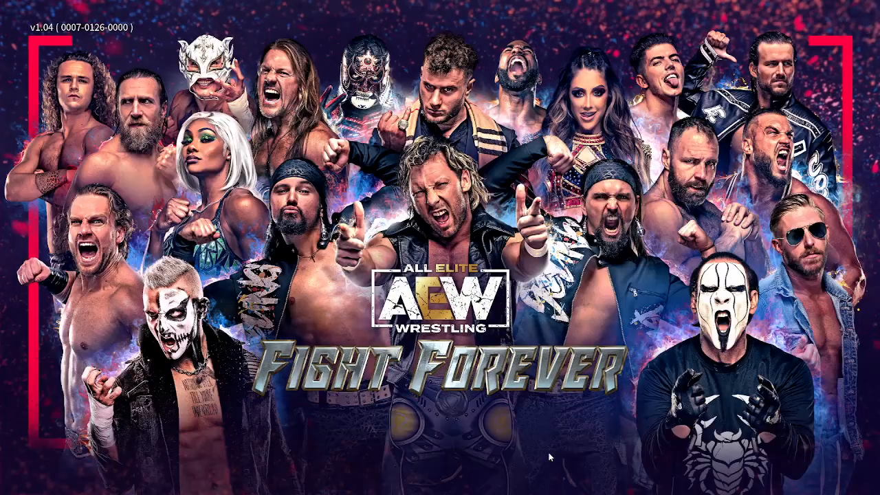
Start AEW Fight Forever without online features and open the ring apron choices for the .test custom arena
key(Return)
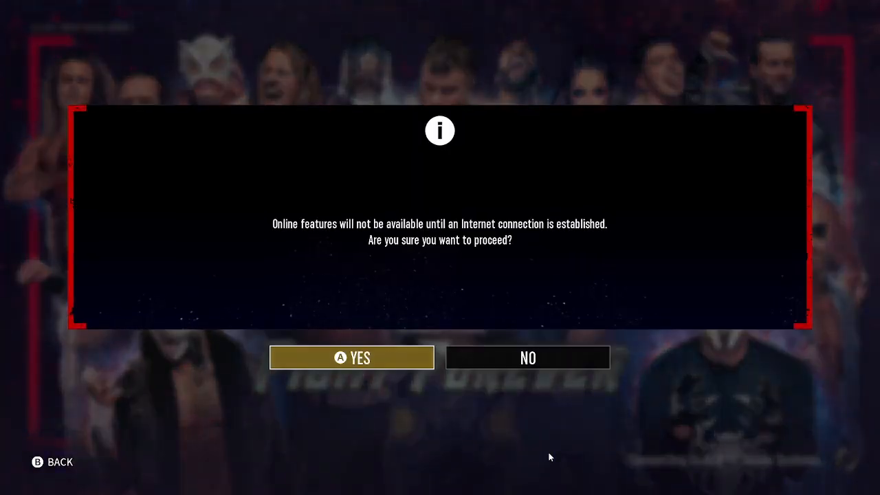
key(Return)
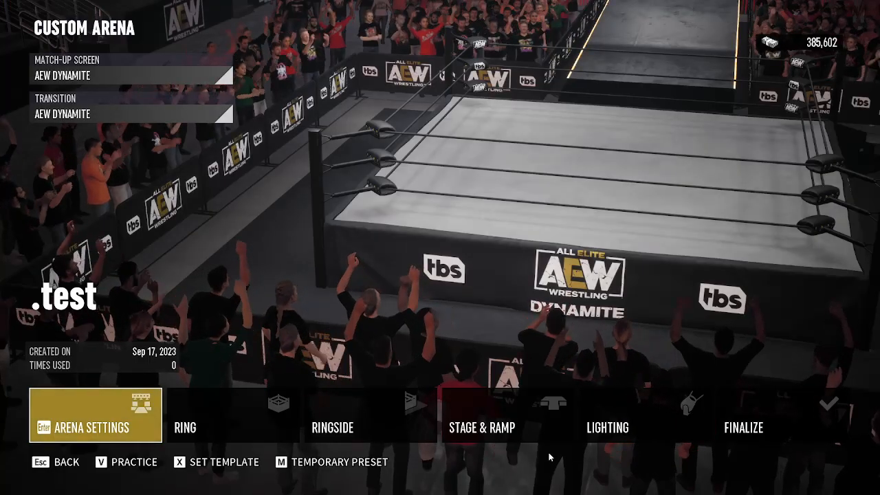
key(Right)
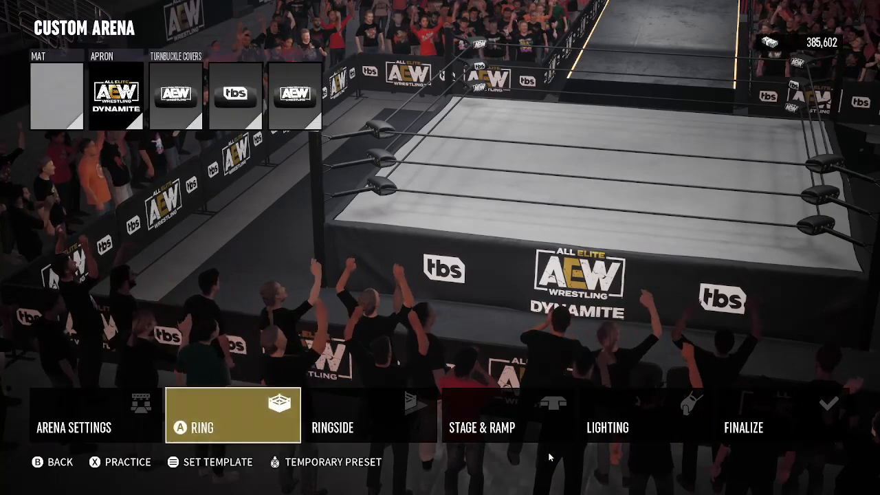
key(Return)
key(Down)
key(Down)
key(Down)
key(Down)
key(Down)
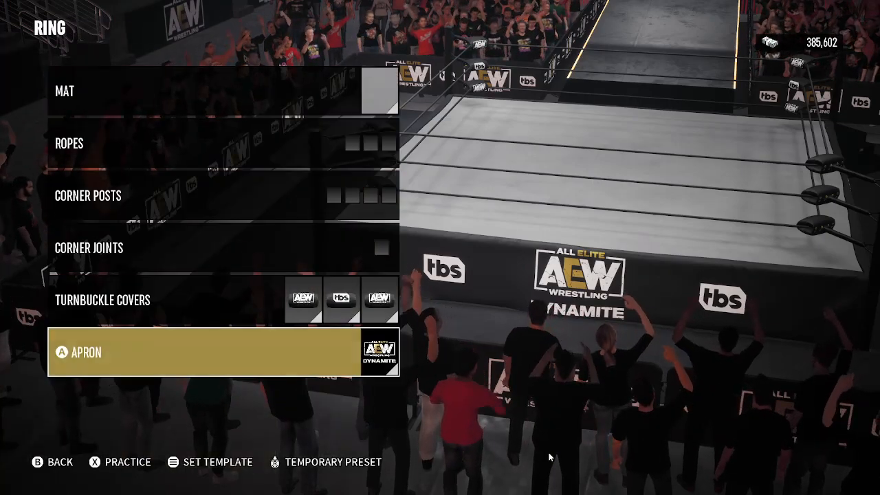
key(Return)
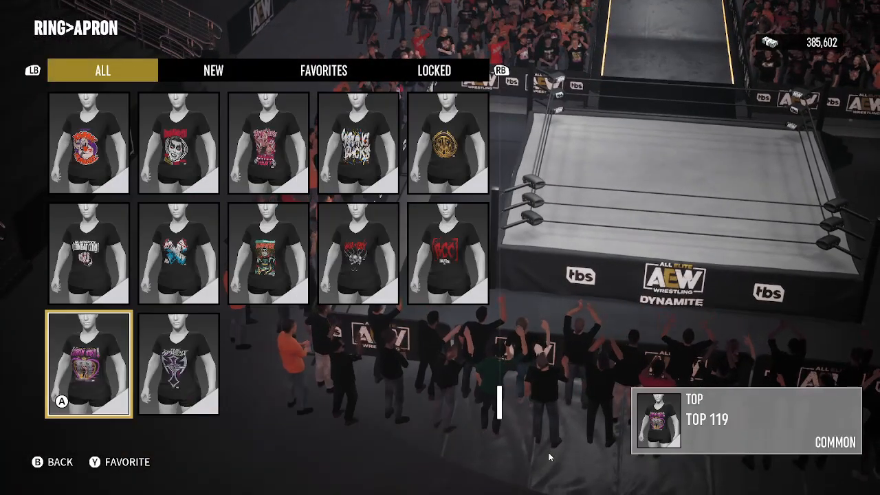
Browse the modded apron entries and apply the WrestleMania apron, TOP 110, to the ring
key(Right)
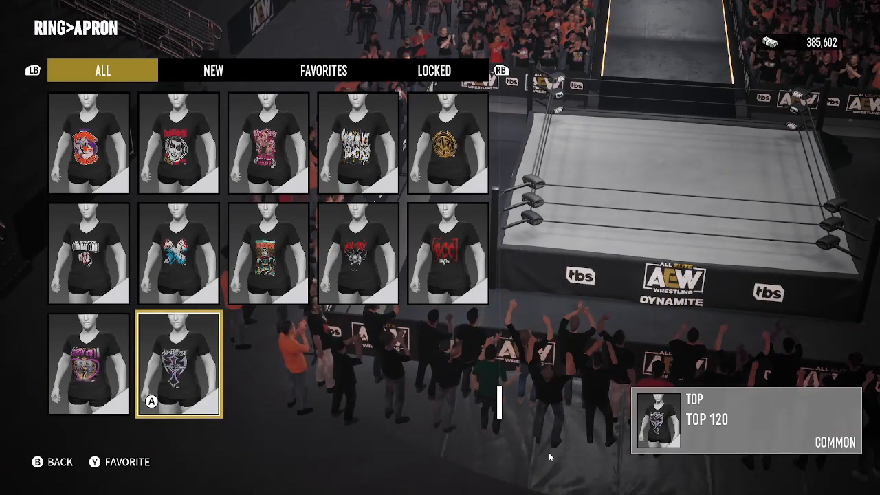
key(Left)
key(Up)
key(Up)
key(Right)
key(Right)
key(Left)
key(Down)
key(Down)
key(Up)
key(Right)
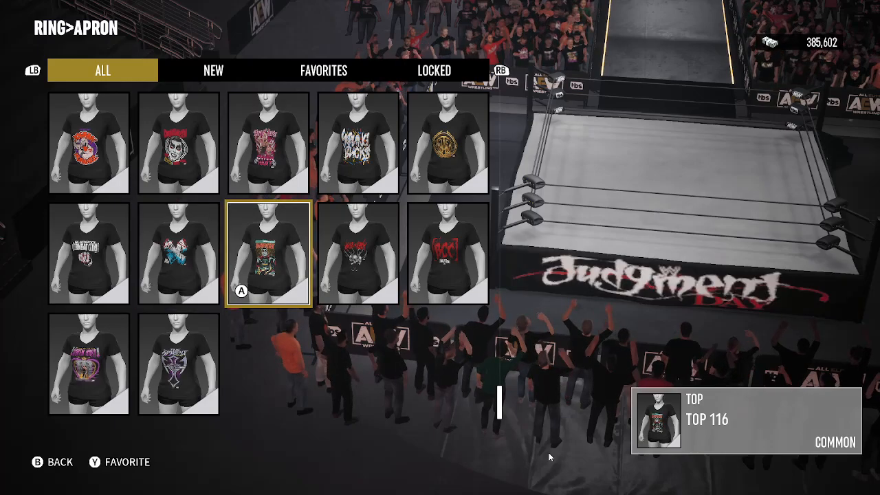
key(Up)
key(Right)
key(Left)
key(Left)
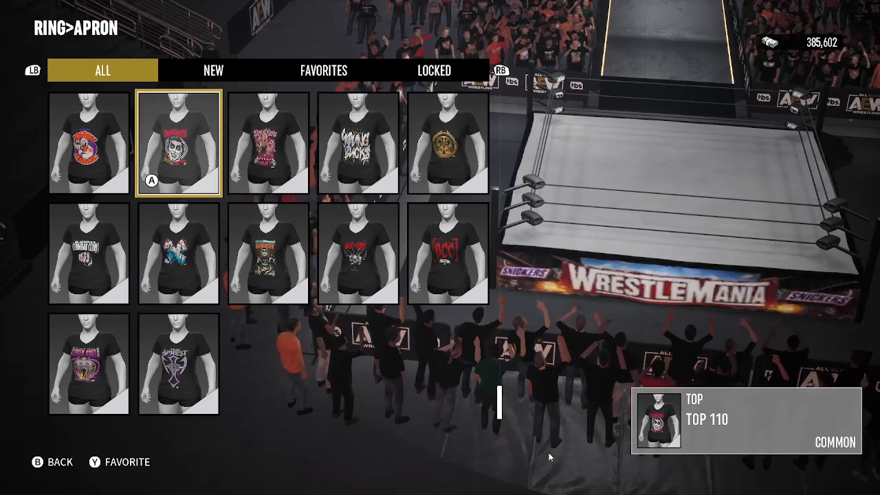
key(Return)
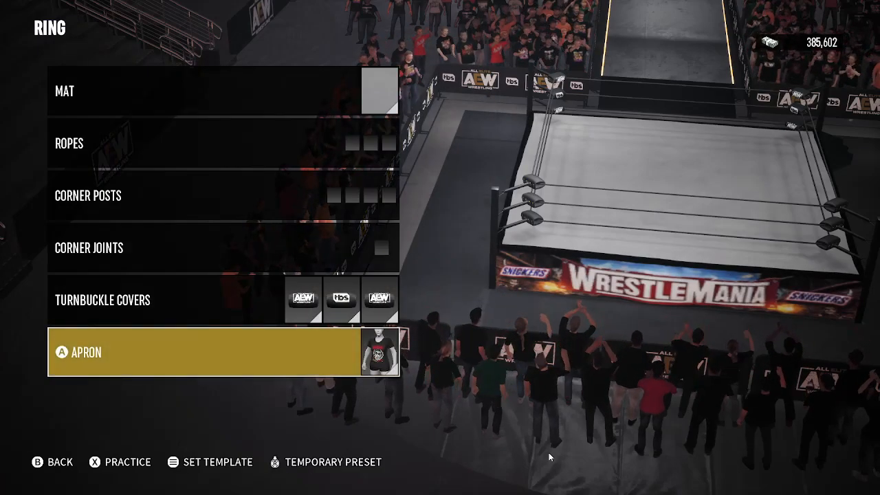
Return to the custom arena overview and open the Stage & Ramp settings
key(Escape)
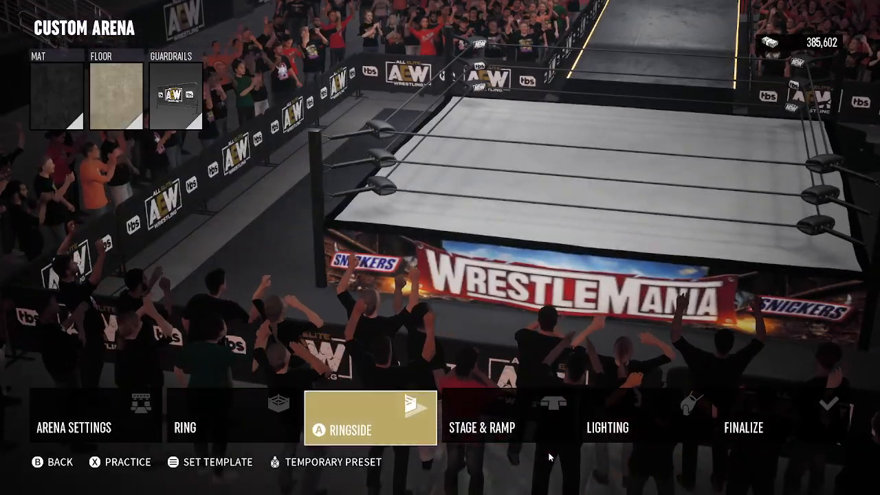
key(Right)
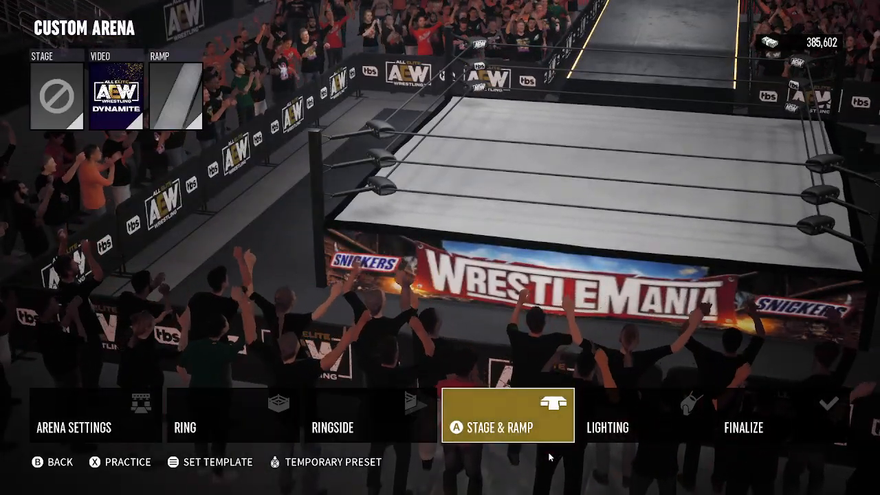
key(Return)
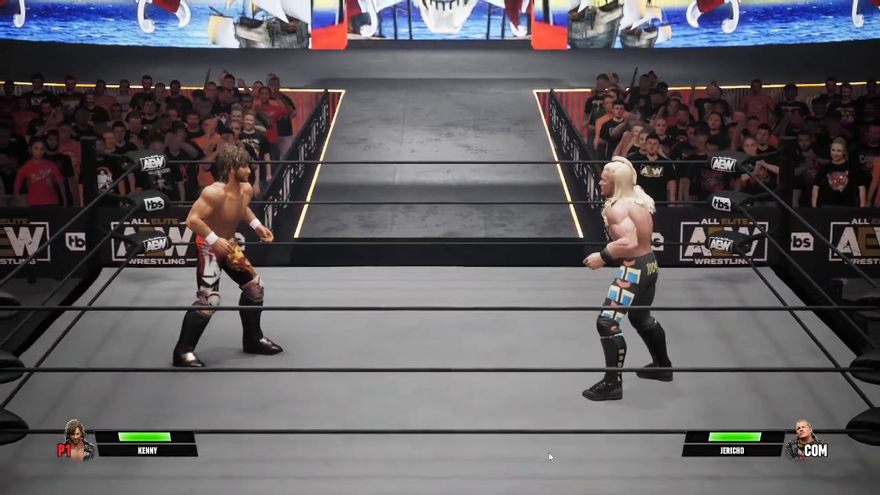
Quit the practice match and return to the custom arena editor
key(Escape)
key(Up)
key(Return)
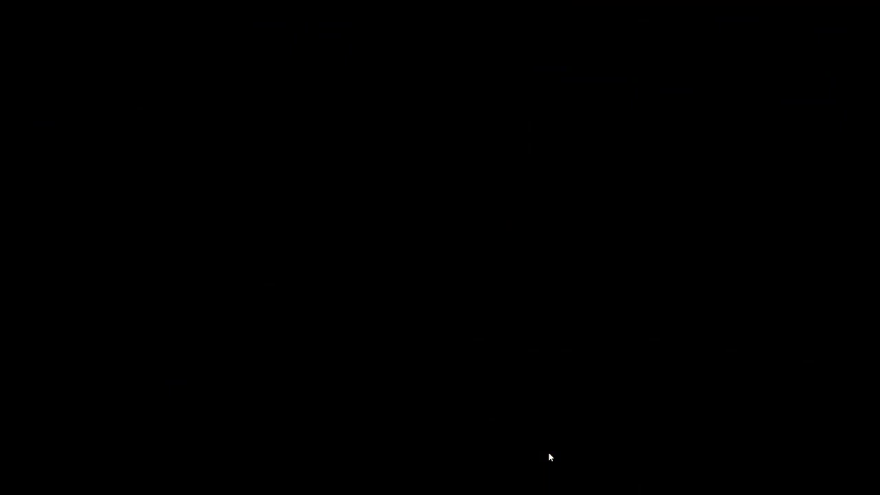
Open the turnbuckle cover choices for all of the ring's turnbuckles in the custom arena
key(Left)
key(Left)
key(Return)
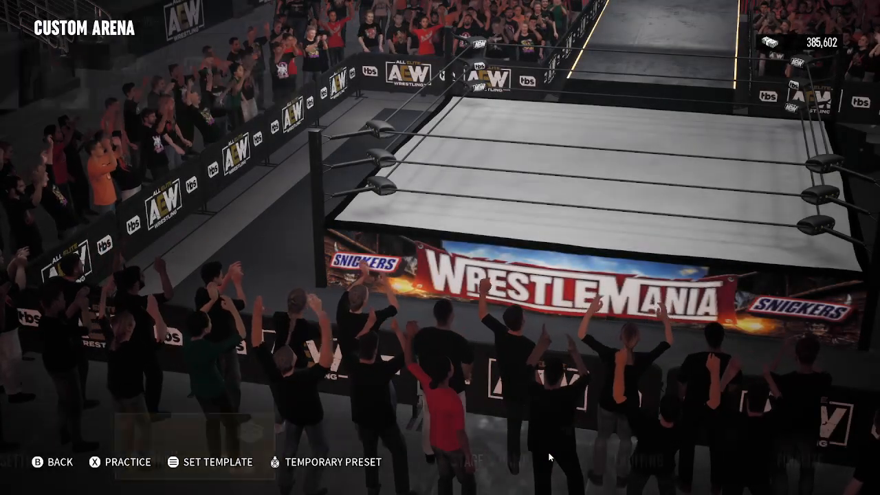
key(Down)
key(Down)
key(Down)
key(Down)
key(Return)
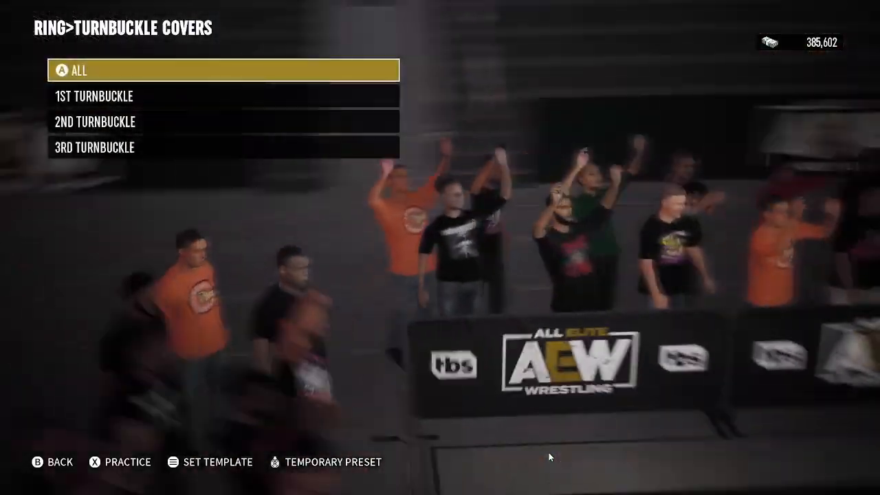
key(Return)
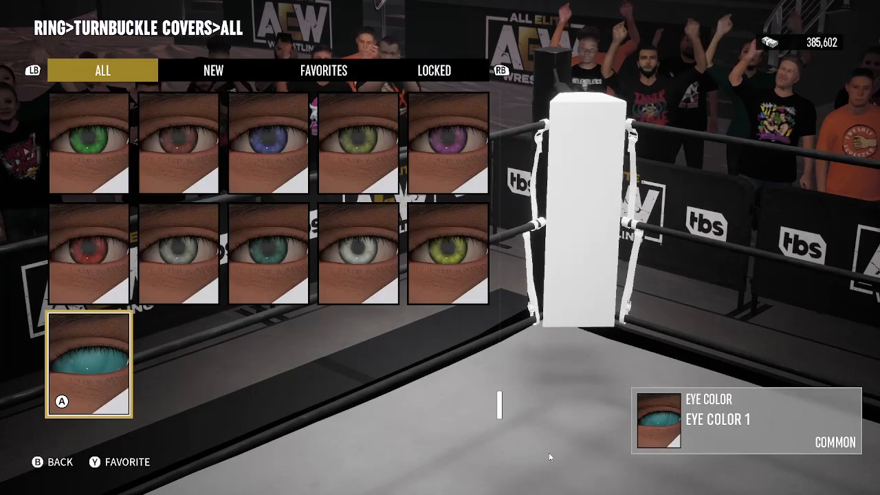
Browse the modded cover entries, apply the black WWE-logo covers to all turnbuckles, and return to the custom arena overview
key(Right)
key(Up)
key(Up)
key(Up)
key(Up)
key(Up)
key(Up)
key(Up)
key(Up)
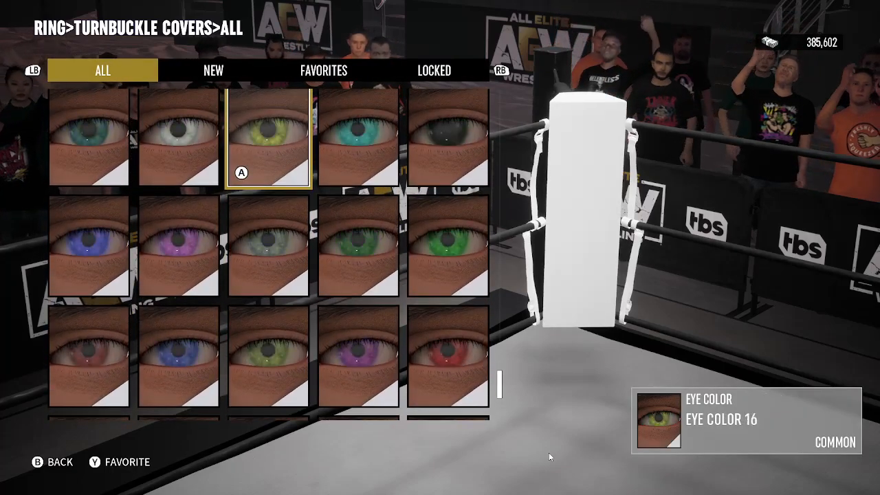
key(Up)
key(Up)
key(Up)
key(Up)
key(Up)
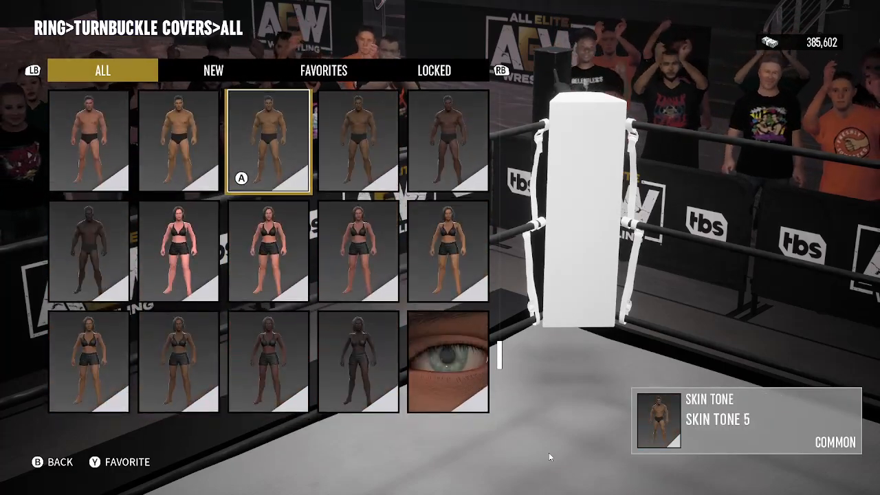
key(Up)
key(Up)
key(Up)
key(Up)
key(Up)
key(Up)
key(Up)
key(Up)
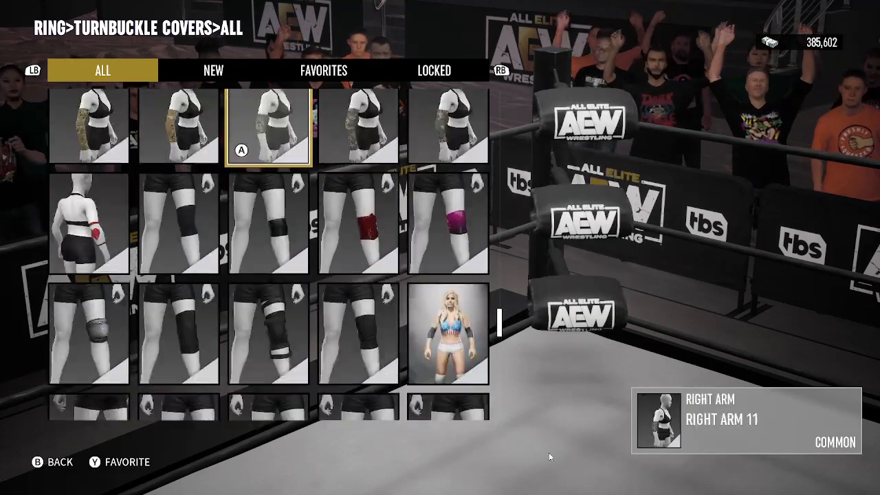
key(Up)
key(Up)
key(Up)
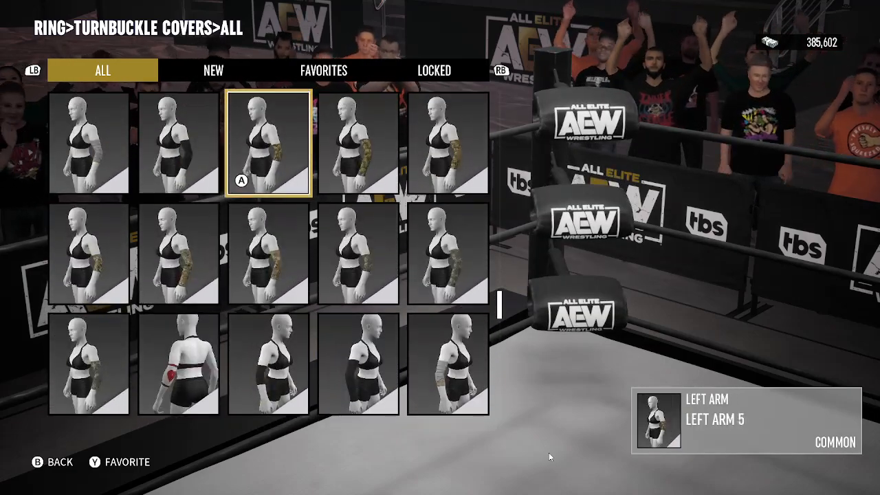
key(Down)
key(Down)
key(Down)
key(Down)
key(Down)
key(Left)
key(Left)
key(Escape)
key(Escape)
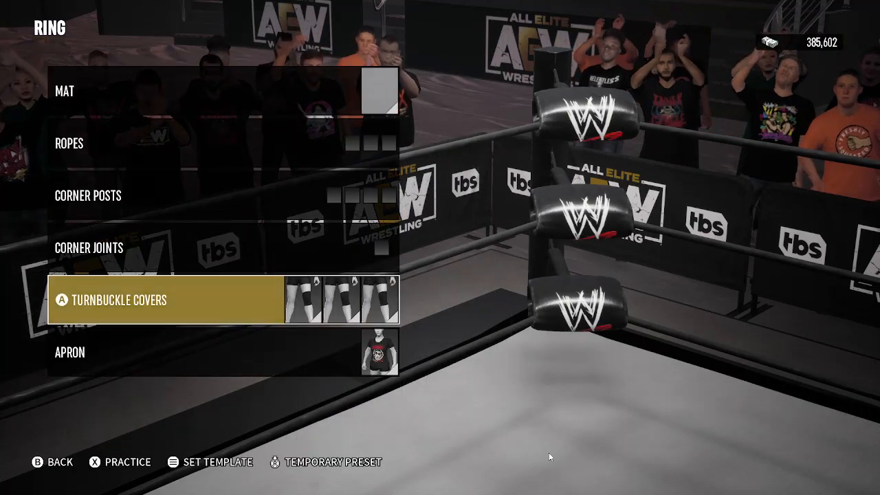
key(Escape)
Look through the arena categories from Ringside to Finalize and start a practice match in the custom arena
key(Right)
key(Right)
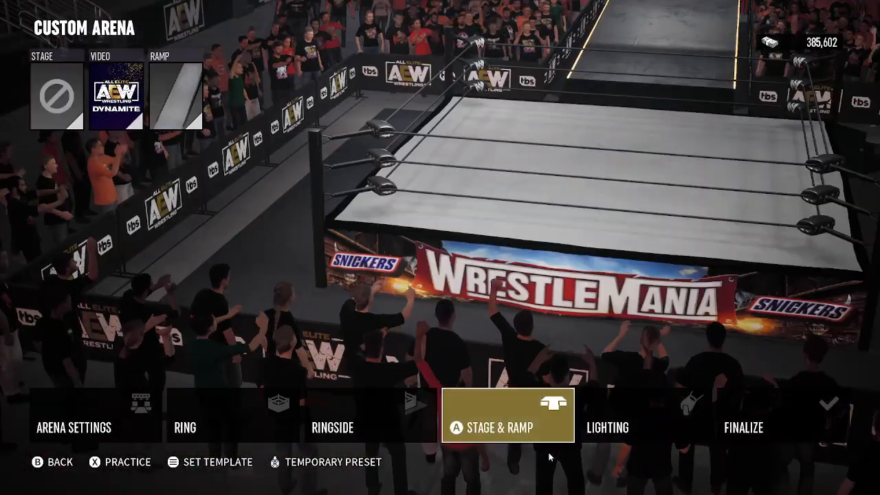
key(Right)
key(Right)
key(Left)
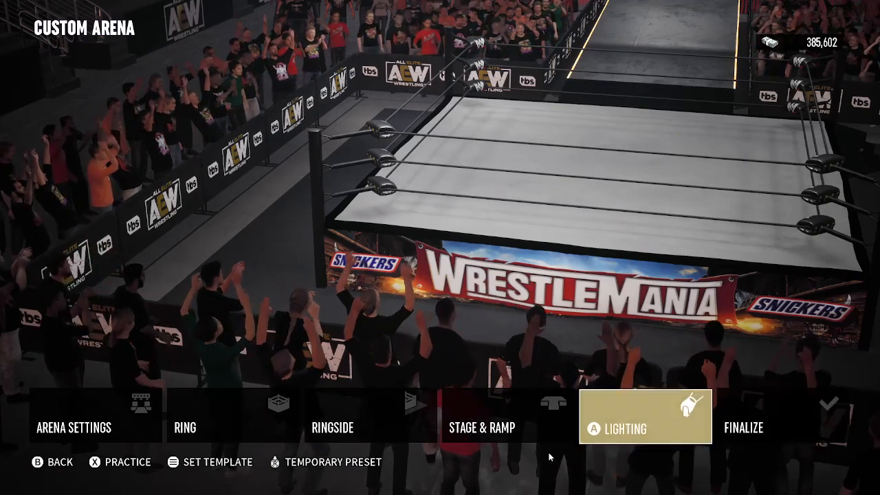
key(Left)
key(Left)
key(Right)
key(Left)
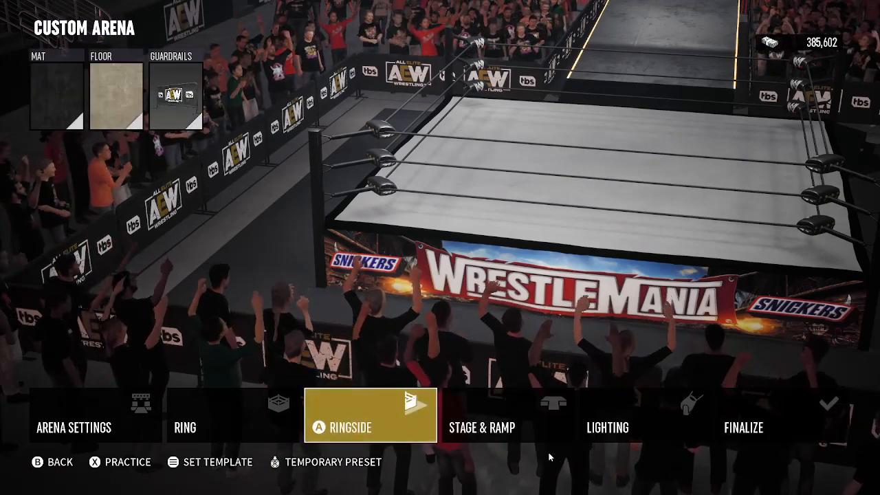
key(Return)
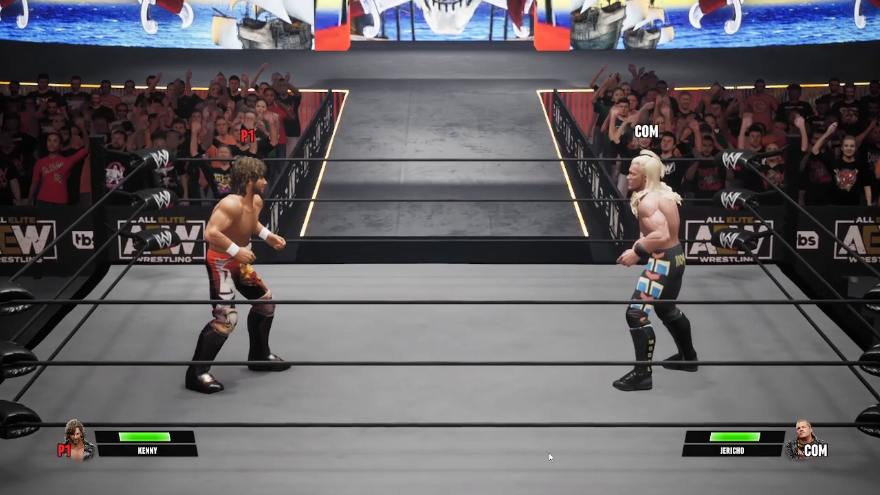
Move the player's wrestler between the ring and ringside to examine the turnbuckle covers, apron and stage during the practice match
key(d)
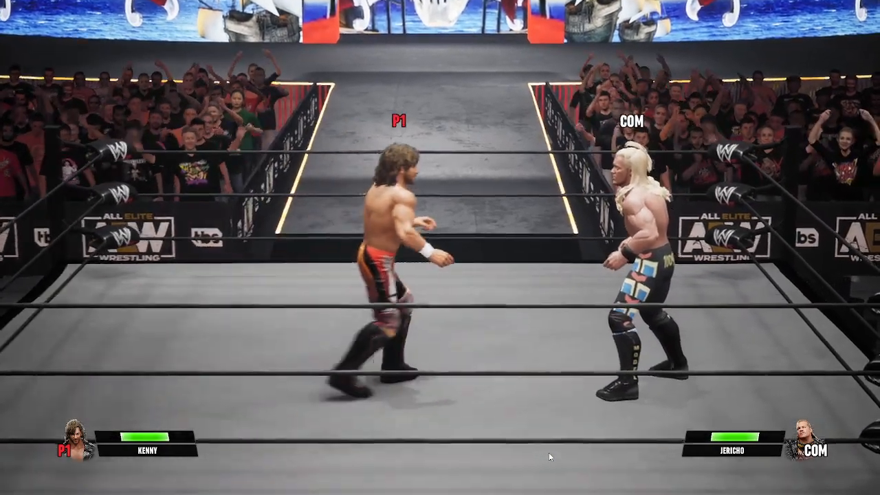
key(l)
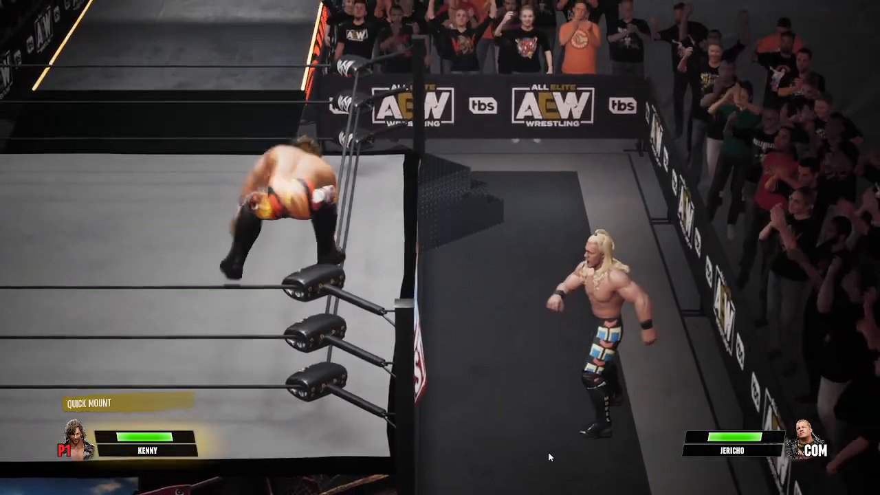
key(j)
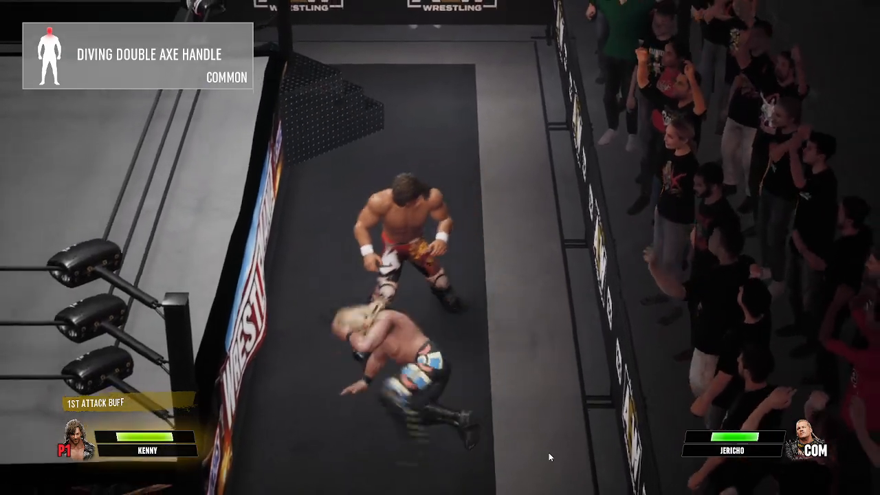
key(a)
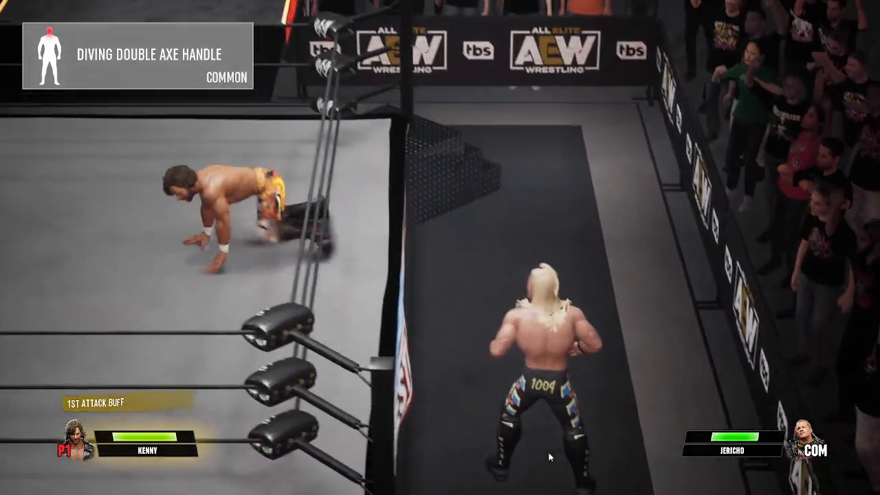
key(w)
key(d)
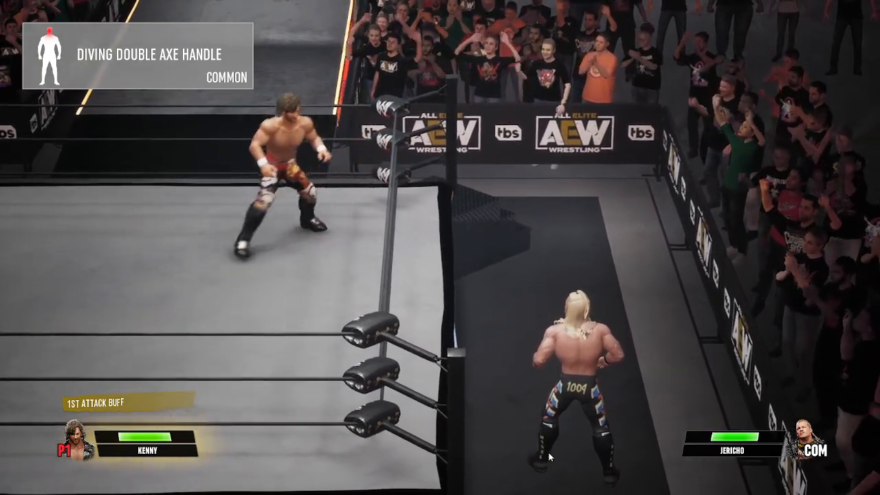
key(s)
key(d)
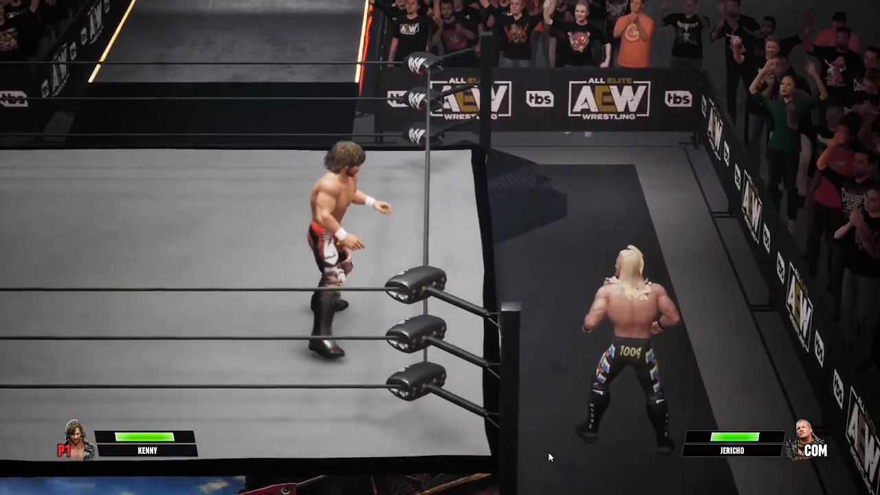
key(d)
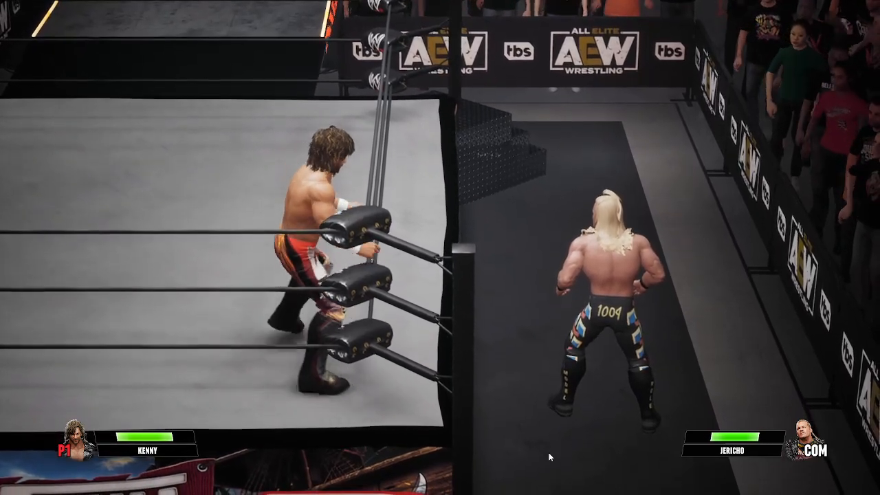